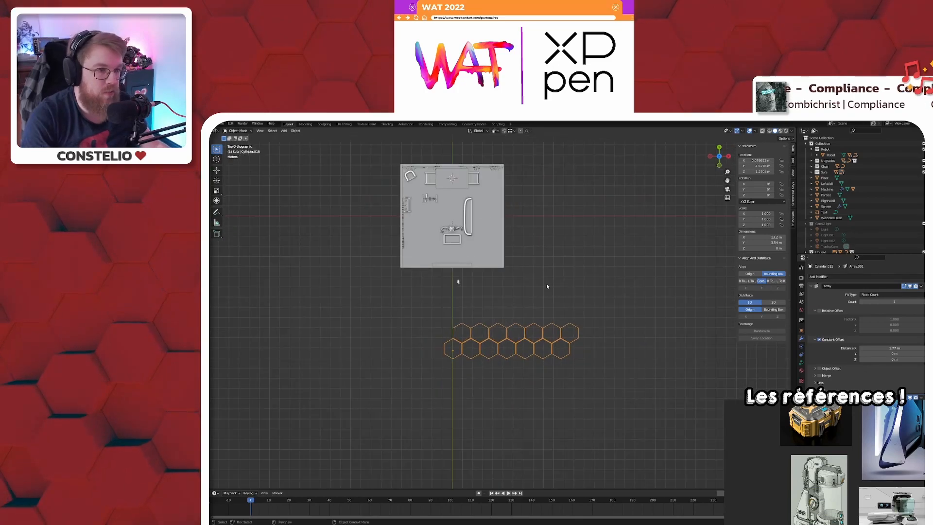
# - Examine the two-row hexagon array up close, checking the spacing between neighbouring cells and its position below the room
pyautogui.keyDown('shift'); pyautogui.moveTo(540, 460); pyautogui.dragTo(532, 351, button='middle'); pyautogui.keyUp('shift')
pyautogui.scroll(5, 535, 384)
pyautogui.scroll(-3, 535, 385)
pyautogui.keyDown('shift'); pyautogui.moveTo(638, 428); pyautogui.dragTo(546, 345, button='middle'); pyautogui.keyUp('shift')
pyautogui.scroll(4, 620, 462)
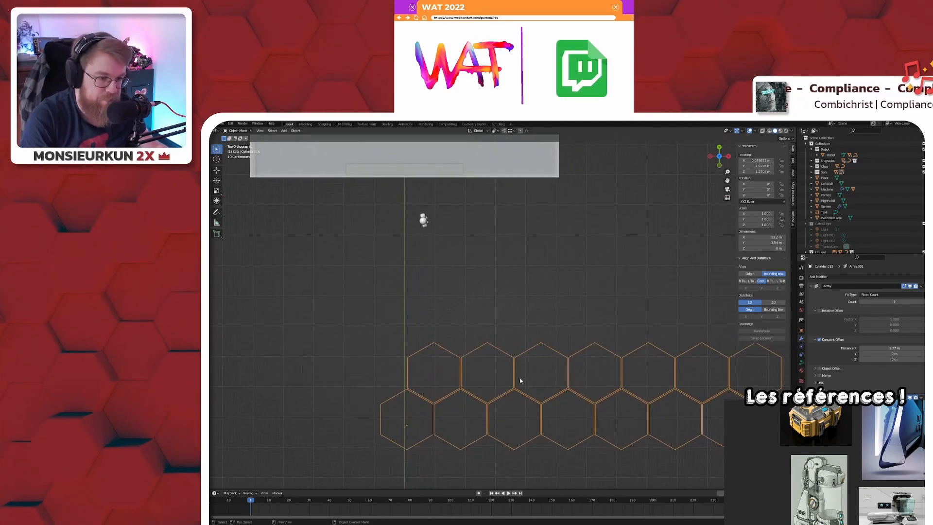
pyautogui.scroll(-1, 520, 382)
pyautogui.keyDown('shift'); pyautogui.moveTo(522, 383); pyautogui.dragTo(532, 388, button='middle'); pyautogui.keyUp('shift')
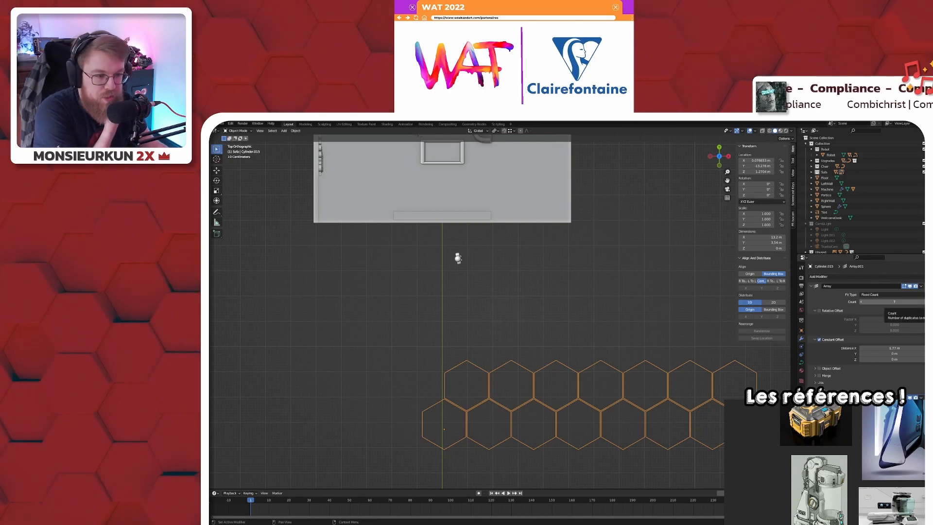
pyautogui.keyDown('shift'); pyautogui.moveTo(561, 379); pyautogui.dragTo(591, 401, button='middle'); pyautogui.keyUp('shift')
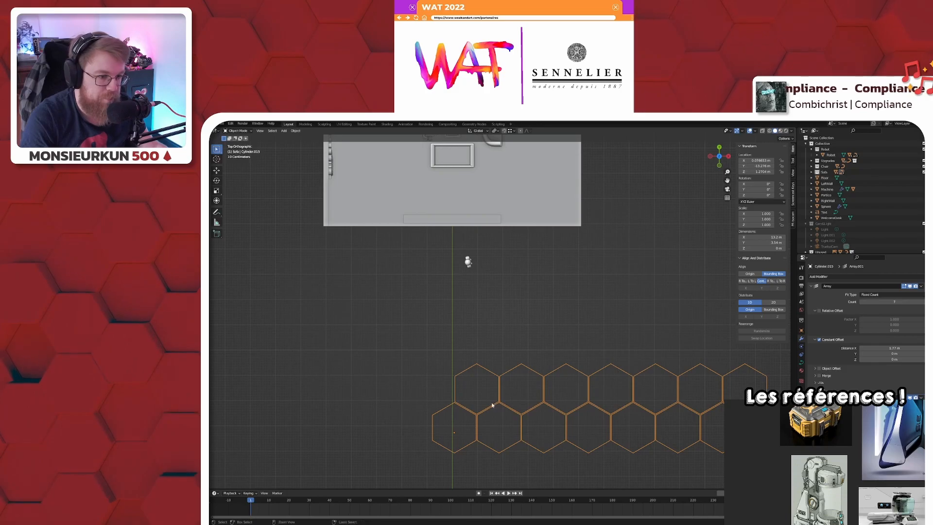
pyautogui.scroll(5, 491, 403)
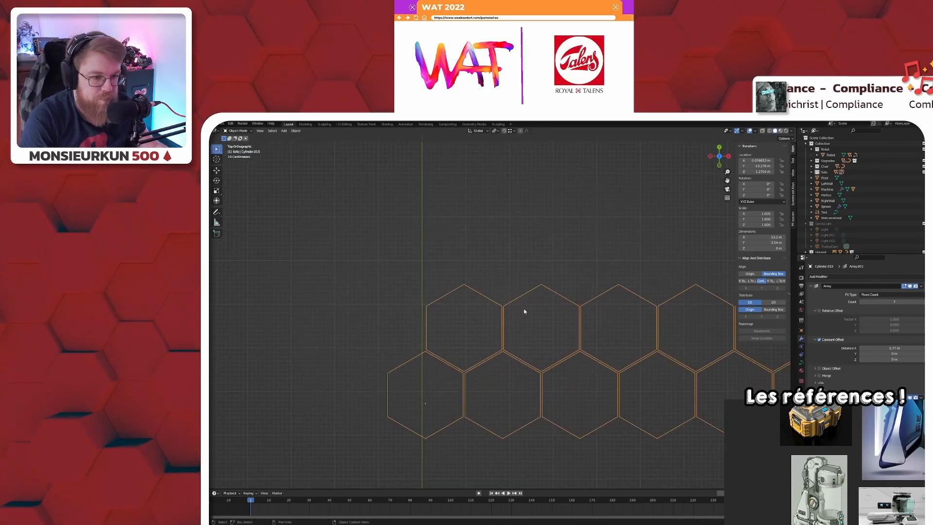
pyautogui.scroll(1, 474, 381)
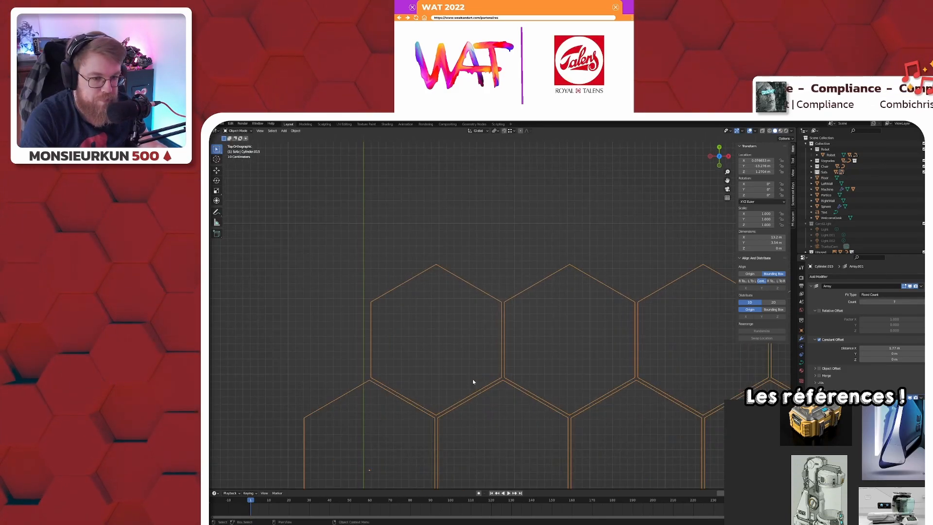
pyautogui.scroll(-2, 473, 378)
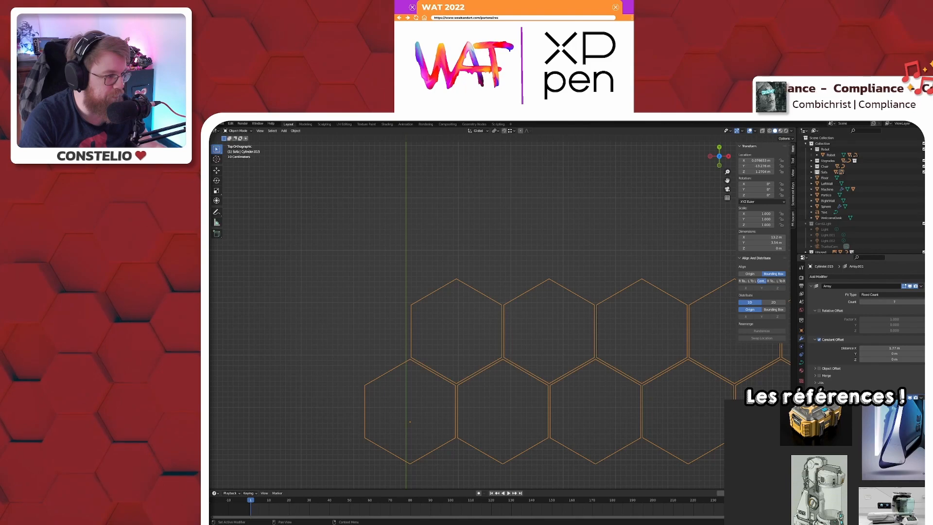
# - Raise the row count of the hexagon pattern to 8 in its second Array modifier
pyautogui.scroll(-4, 470, 192)
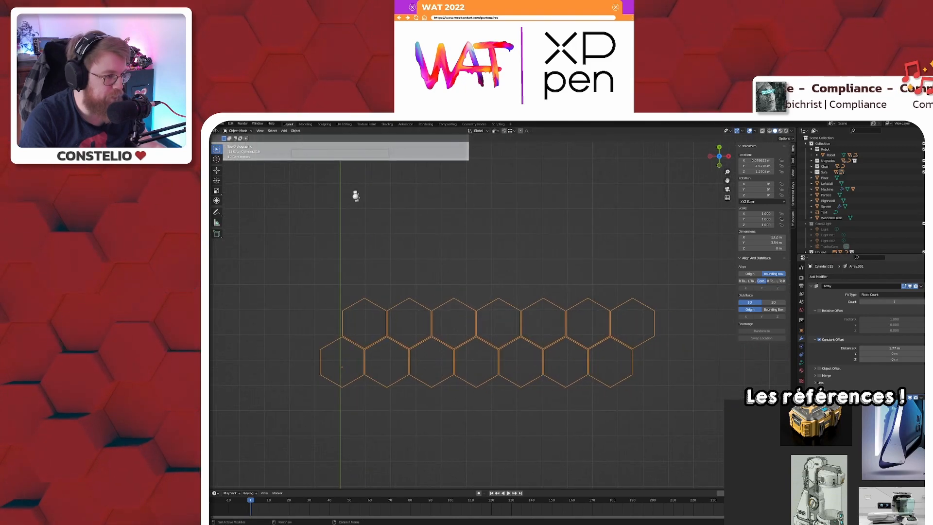
pyautogui.click(925, 413)
pyautogui.click(925, 413)
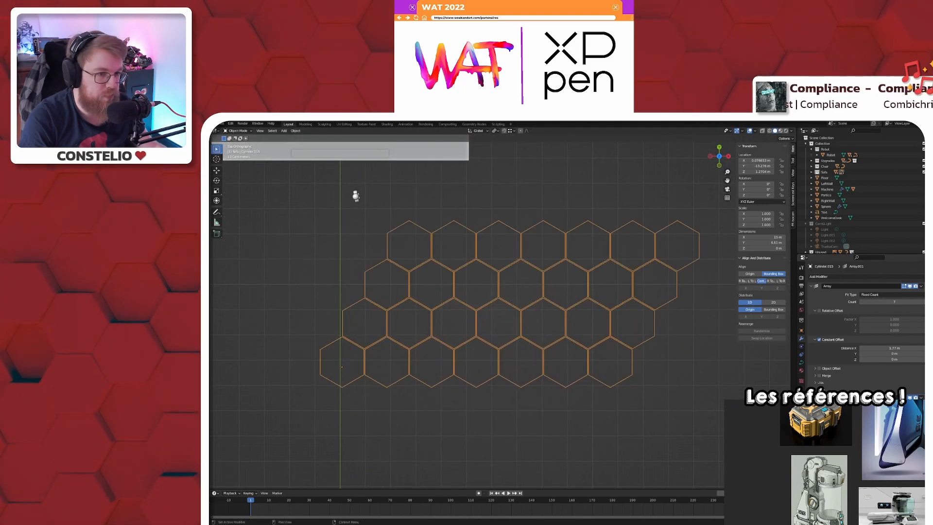
pyautogui.click(925, 413)
pyautogui.click(926, 414)
pyautogui.click(925, 413)
pyautogui.click(926, 413)
pyautogui.scroll(-1, 604, 365)
pyautogui.scroll(-3, 604, 365)
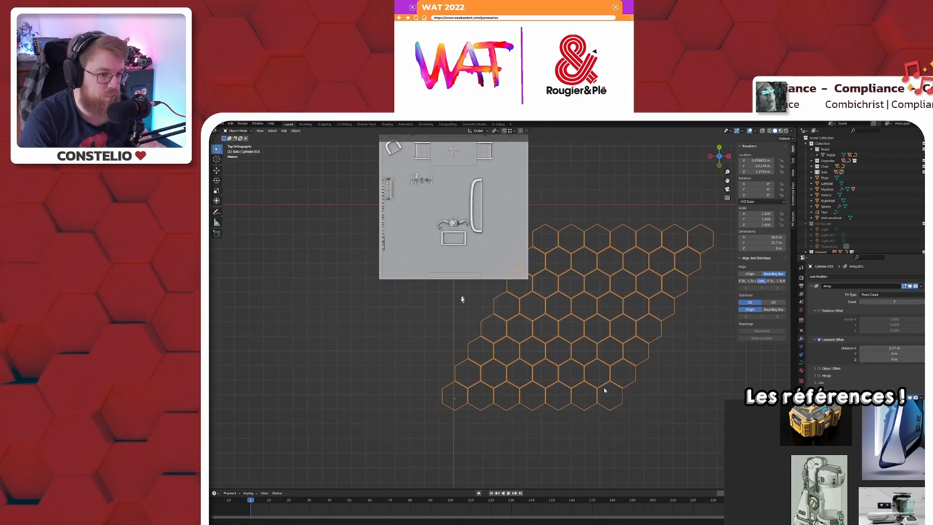
pyautogui.keyDown('shift'); pyautogui.moveTo(616, 344); pyautogui.dragTo(614, 371, button='middle'); pyautogui.keyUp('shift')
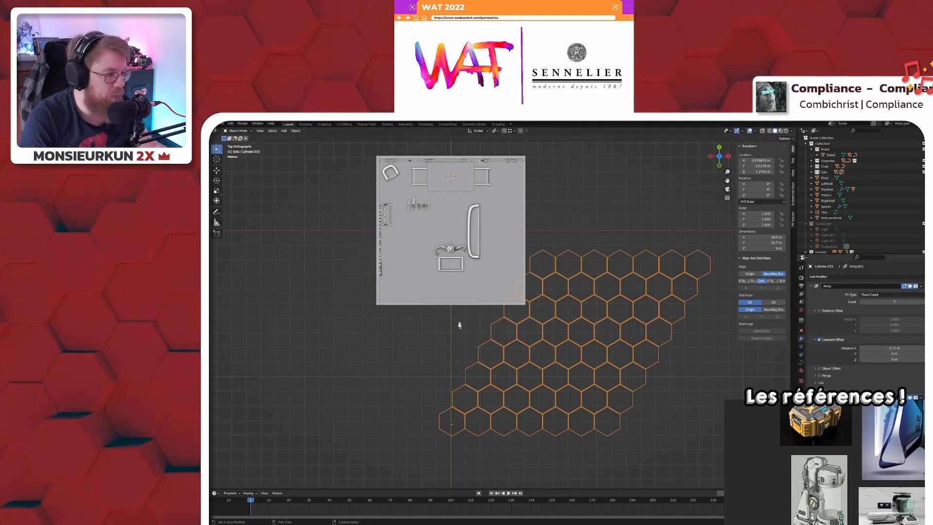
# - Fine-tune the second array's X offset between rows, nudging it up and then slightly below its starting value
pyautogui.click(926, 459)
pyautogui.click(926, 460)
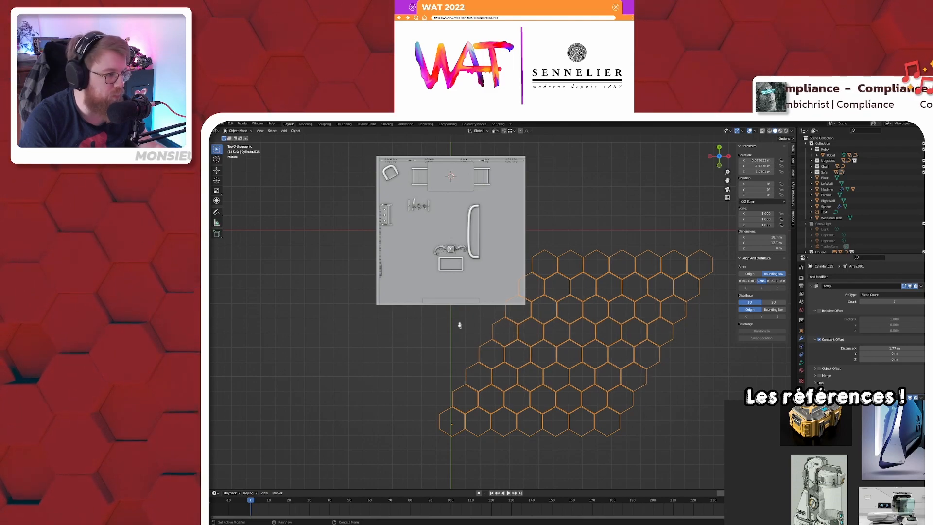
pyautogui.click(863, 460)
pyautogui.click(863, 460)
pyautogui.click(862, 459)
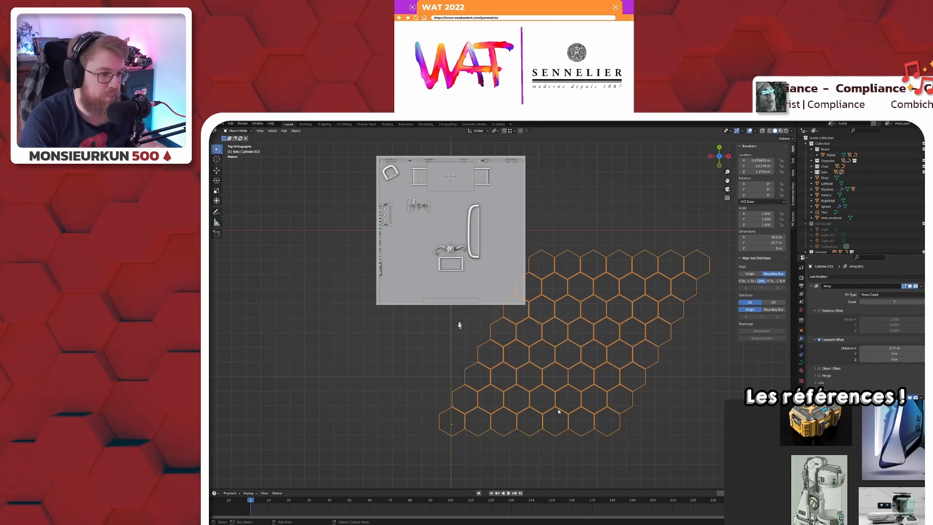
# - Inspect the gaps between adjacent hexagons up close to check that they are even in every direction
pyautogui.scroll(12, 560, 411)
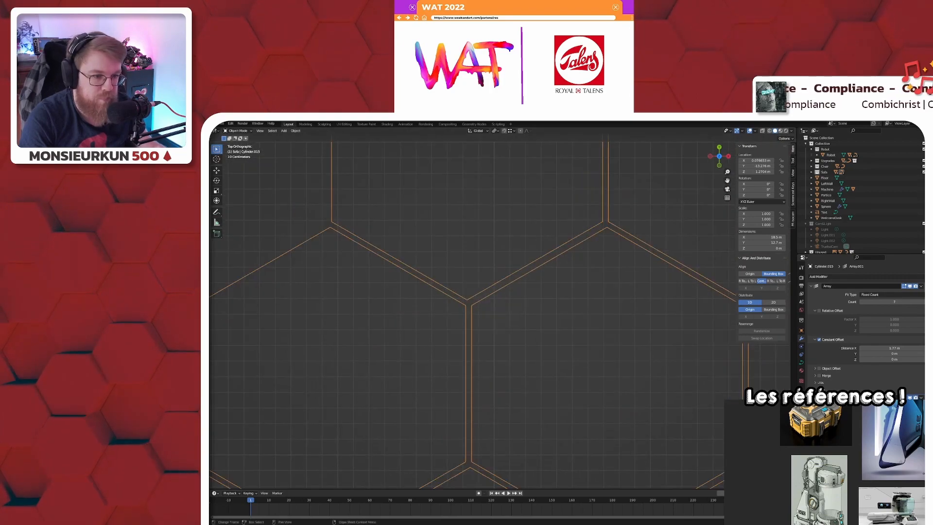
pyautogui.scroll(-4, 544, 279)
pyautogui.scroll(4, 544, 280)
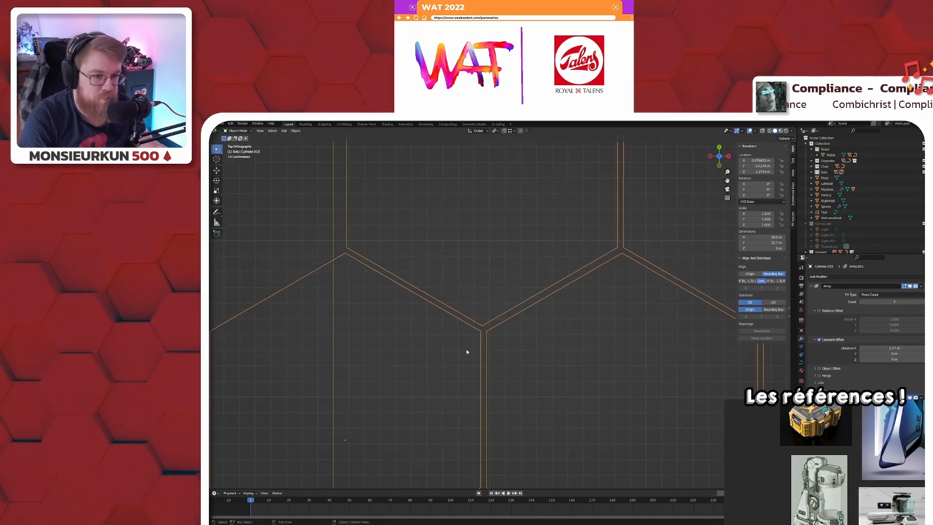
pyautogui.scroll(-4, 561, 227)
pyautogui.scroll(8, 477, 371)
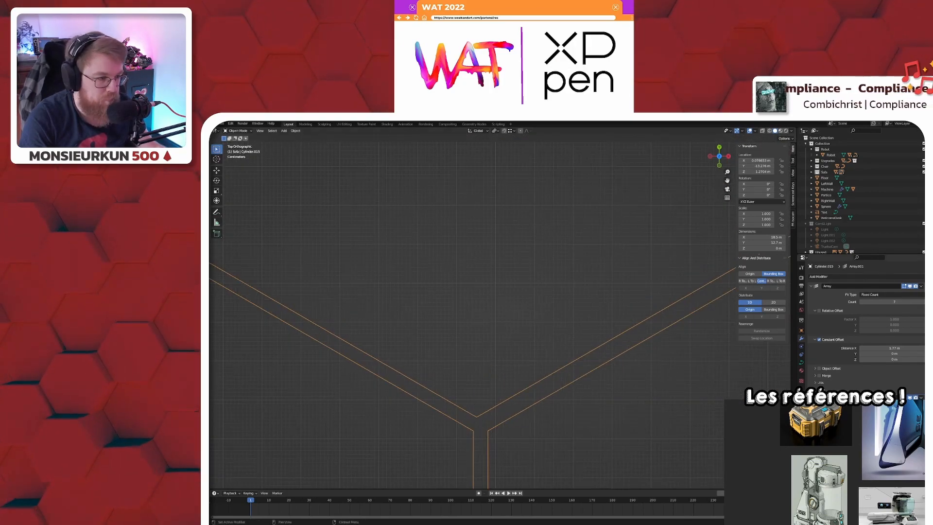
pyautogui.scroll(-8, 548, 386)
pyautogui.scroll(-1, 539, 380)
pyautogui.keyDown('shift'); pyautogui.moveTo(550, 340); pyautogui.dragTo(494, 418, button='middle'); pyautogui.keyUp('shift')
pyautogui.scroll(-1, 567, 370)
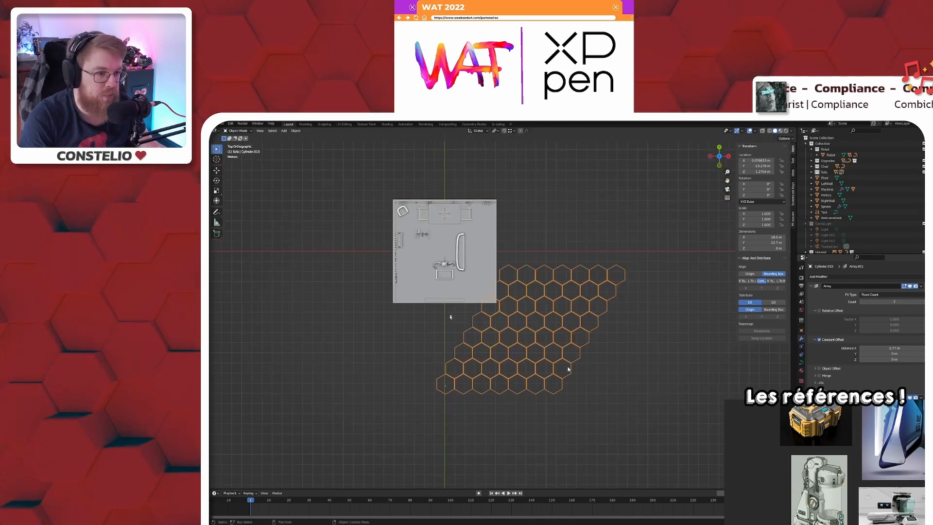
# - Extend the hexagon pattern to 11 rows and set the first array's count to 9
pyautogui.scroll(1, 567, 370)
pyautogui.click(926, 414)
pyautogui.click(926, 413)
pyautogui.click(926, 413)
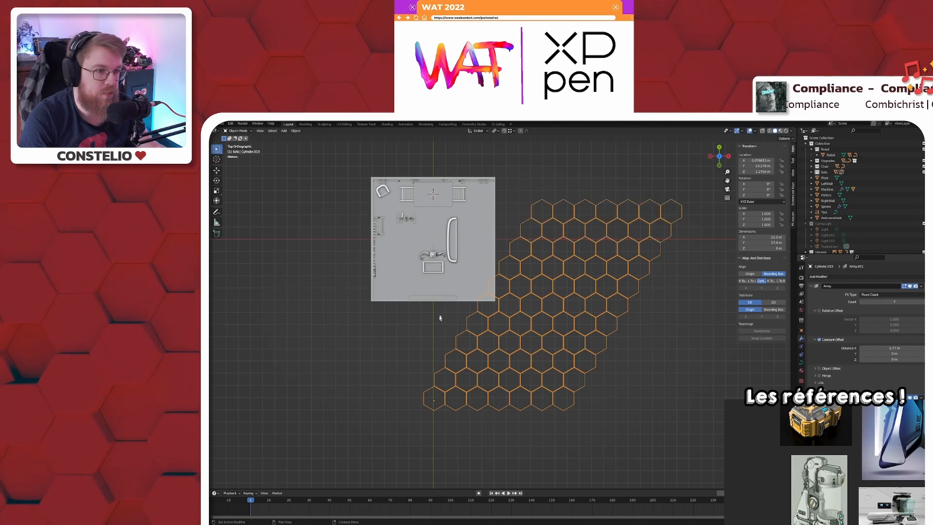
pyautogui.keyDown('shift'); pyautogui.moveTo(619, 332); pyautogui.dragTo(612, 346, button='middle'); pyautogui.keyUp('shift')
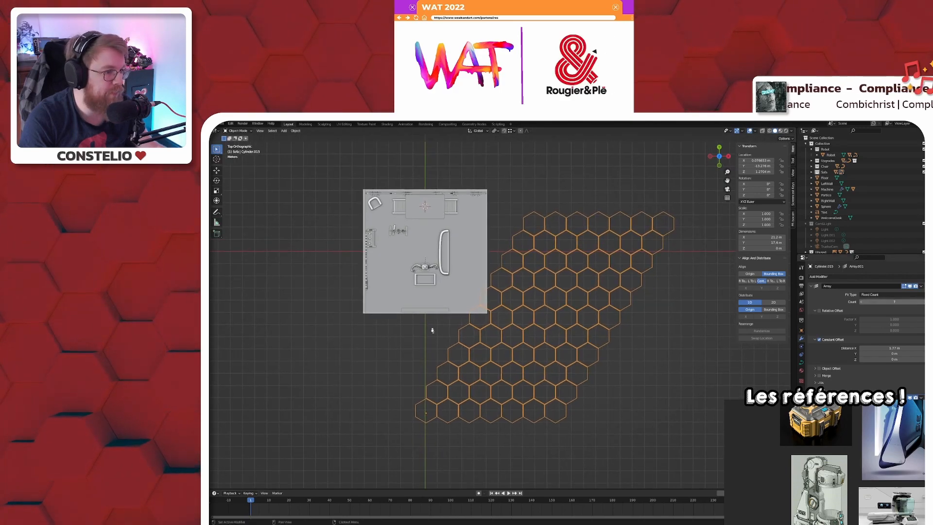
pyautogui.click(921, 302)
pyautogui.click(921, 301)
pyautogui.keyDown('shift'); pyautogui.moveTo(605, 359); pyautogui.dragTo(602, 395, button='middle'); pyautogui.keyUp('shift')
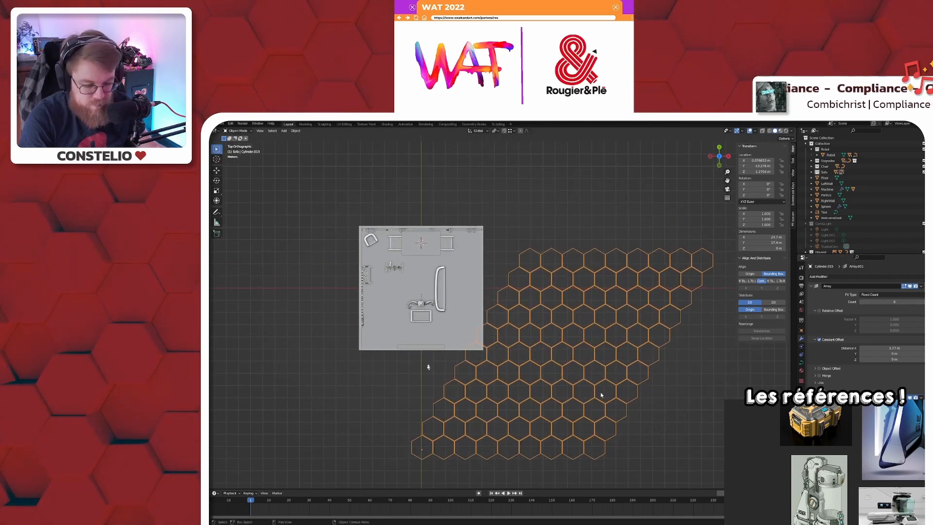
# - Move the floor slab over the hexagon grid, about 11.2 m in X and -5.7 m in Y
pyautogui.click(454, 332)
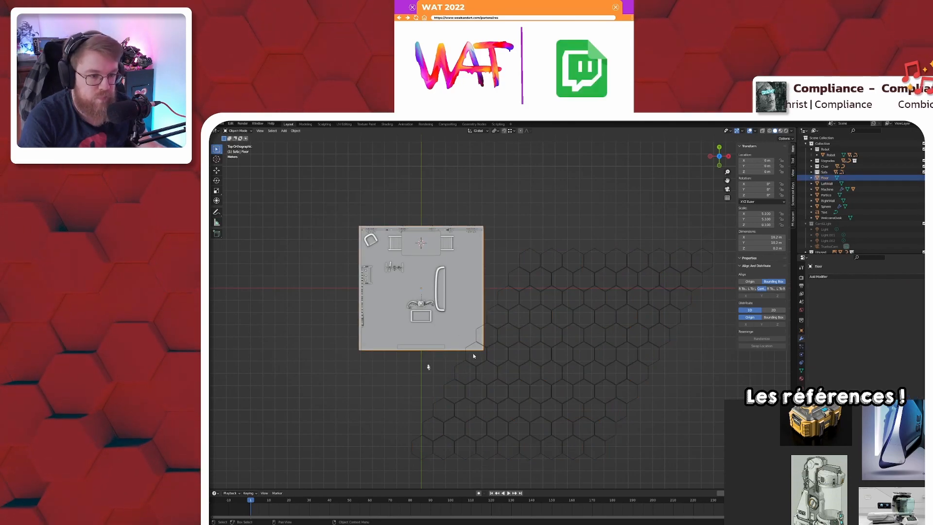
pyautogui.press('g')
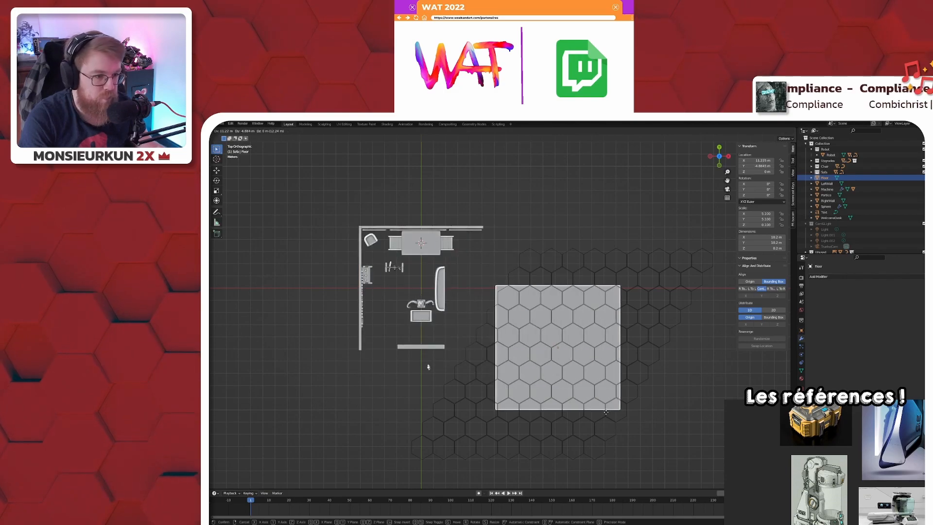
pyautogui.click(607, 422)
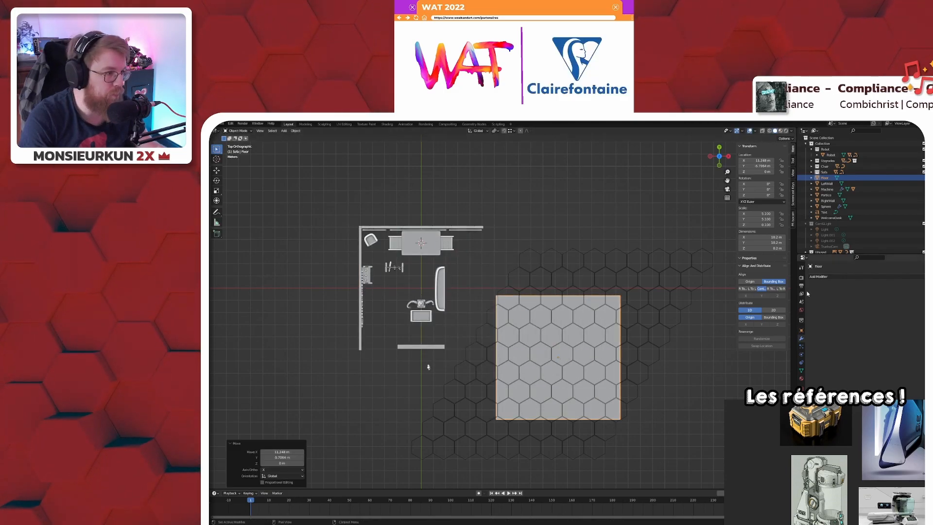
# - Enlarge the hexagon pattern to 11 cells per row and 13 rows through its two Array modifiers
pyautogui.click(634, 306)
pyautogui.click(927, 301)
pyautogui.click(926, 302)
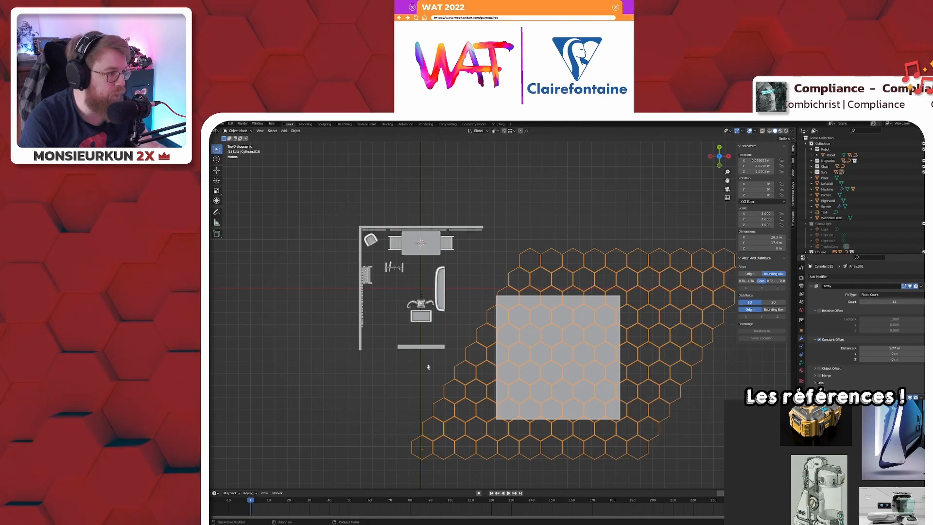
pyautogui.click(926, 414)
pyautogui.click(927, 414)
# - Shift the floor slab about 2.86 m in X and 1.01 m in Y so the hexagon grid covers it completely
pyautogui.click(584, 390)
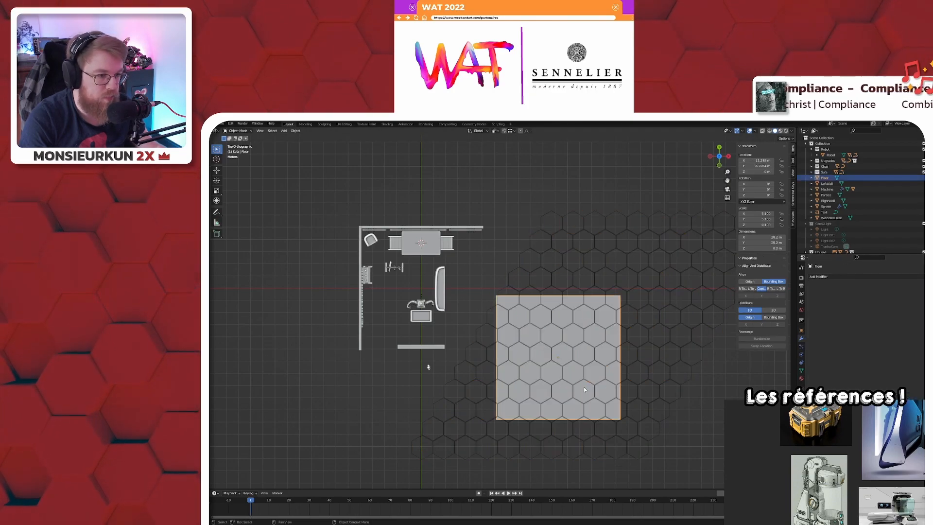
pyautogui.press('g')
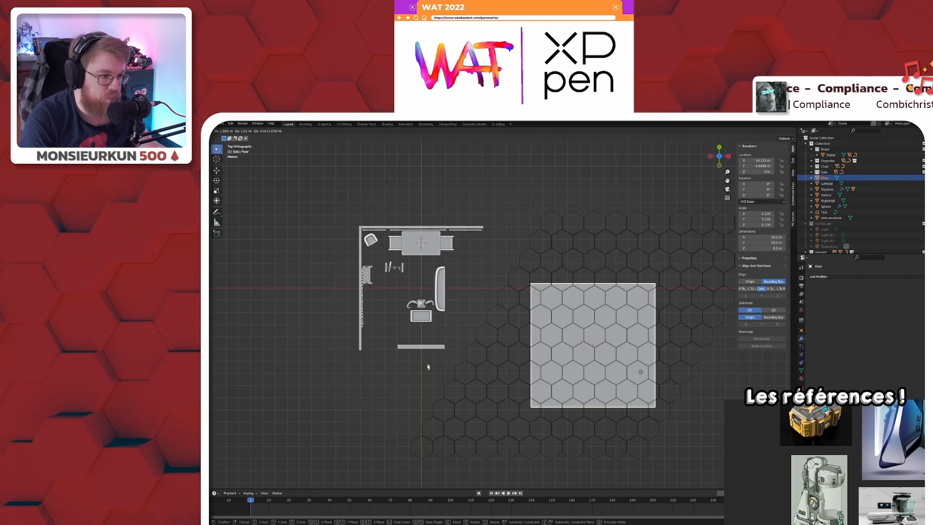
pyautogui.click(640, 372)
pyautogui.scroll(5, 628, 415)
pyautogui.keyDown('shift'); pyautogui.moveTo(627, 411); pyautogui.dragTo(442, 279, button='middle'); pyautogui.keyUp('shift')
pyautogui.scroll(-1, 565, 351)
pyautogui.scroll(-3, 566, 351)
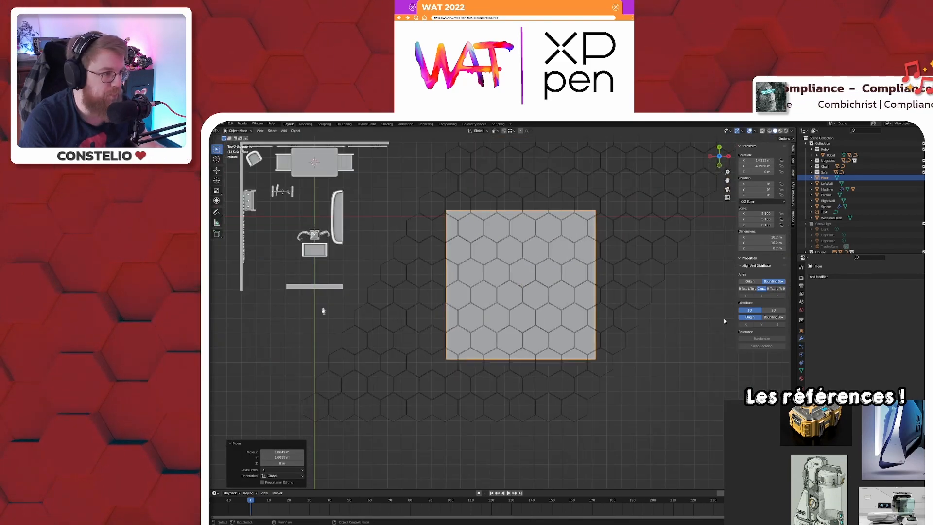
# - Select the hexagon grid together with the floor slab, keeping the floor as the active object
pyautogui.click(572, 391)
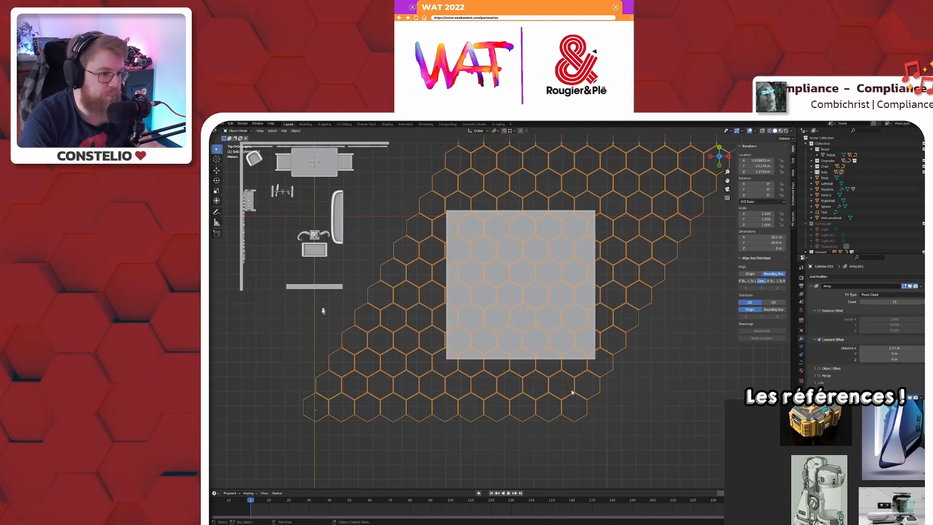
pyautogui.click(523, 317)
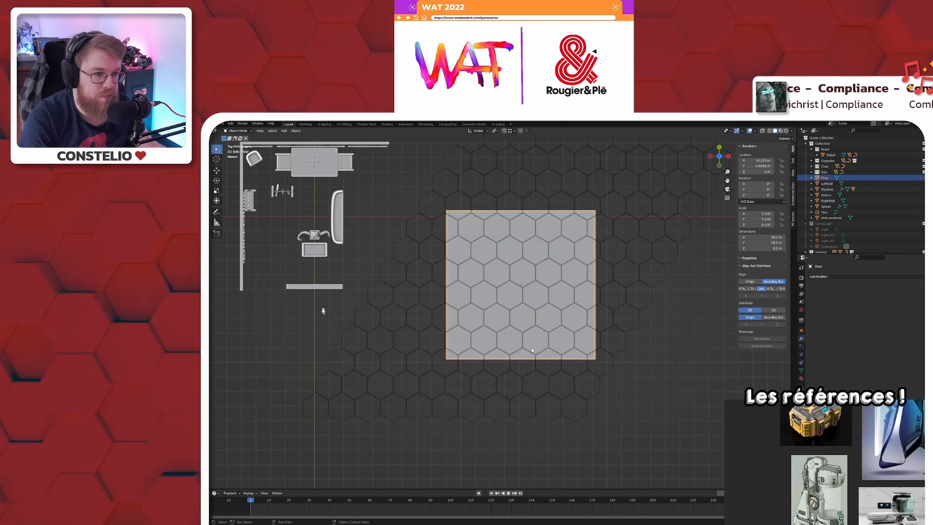
pyautogui.click(530, 350)
pyautogui.keyDown('shift'); pyautogui.click(534, 321); pyautogui.keyUp('shift')
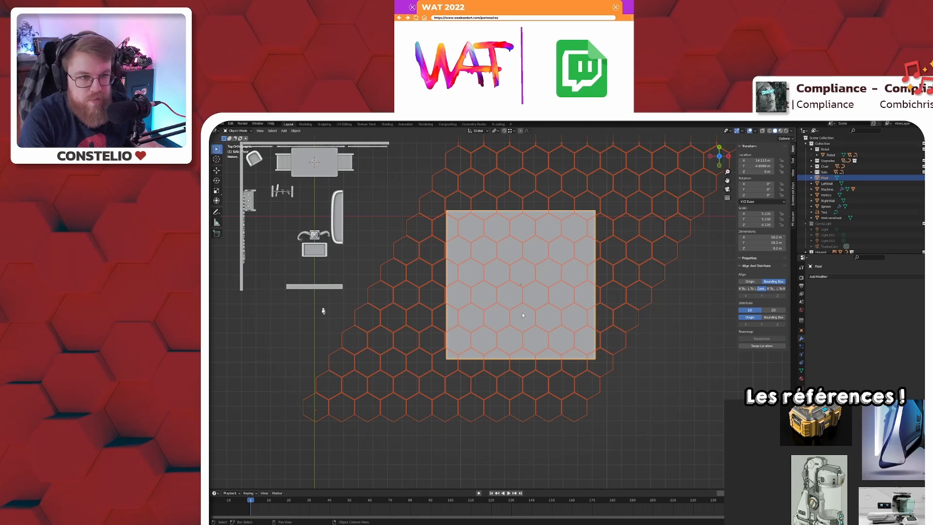
# - Try to cut the hexagon grid into the floor mesh with Knife Project from the top view, toggling Cut Through, and return to Object Mode
pyautogui.press('Tab')
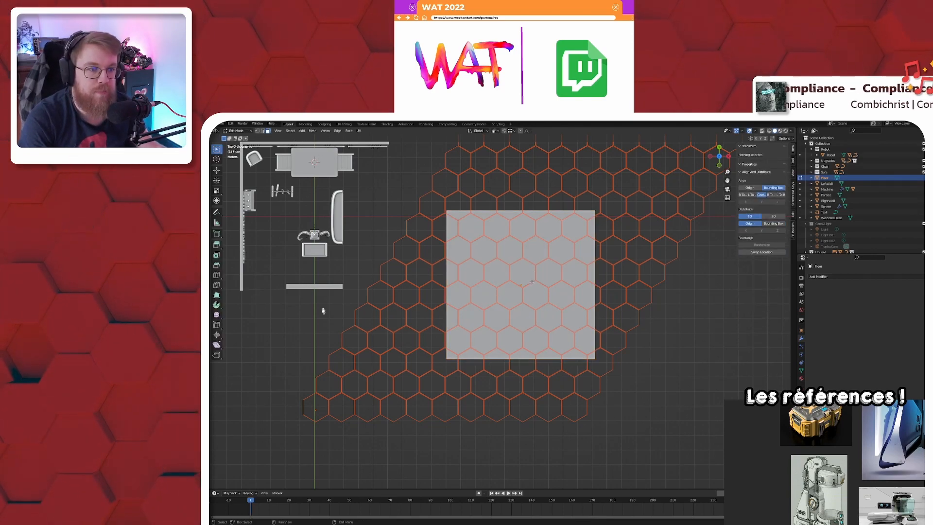
pyautogui.scroll(2, 532, 281)
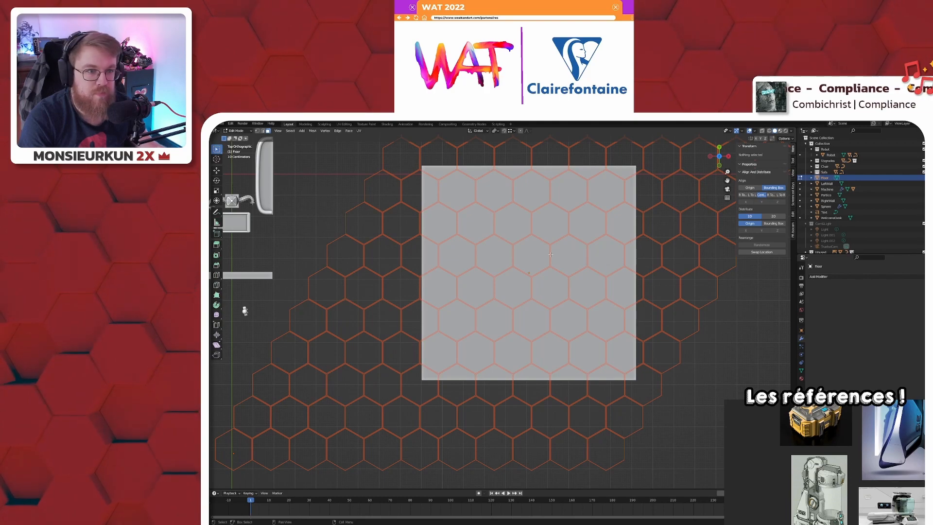
pyautogui.click(312, 131)
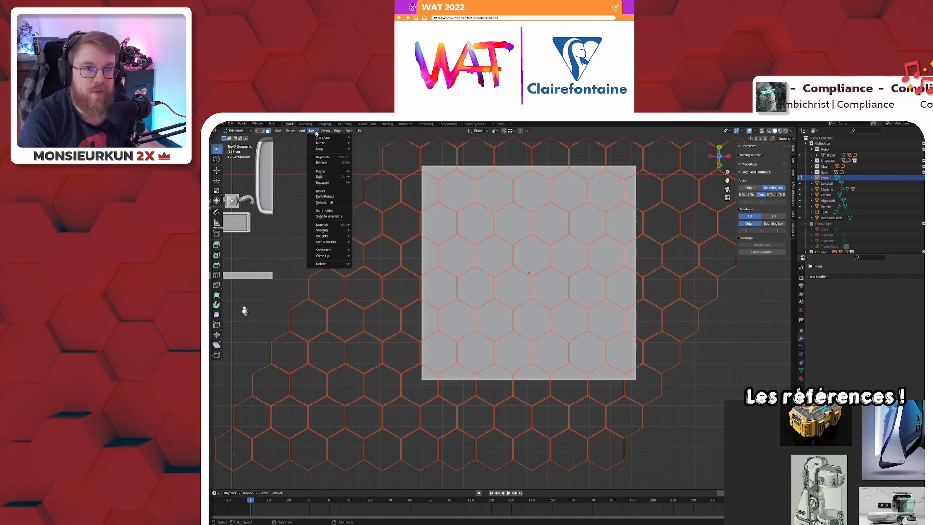
pyautogui.click(329, 196)
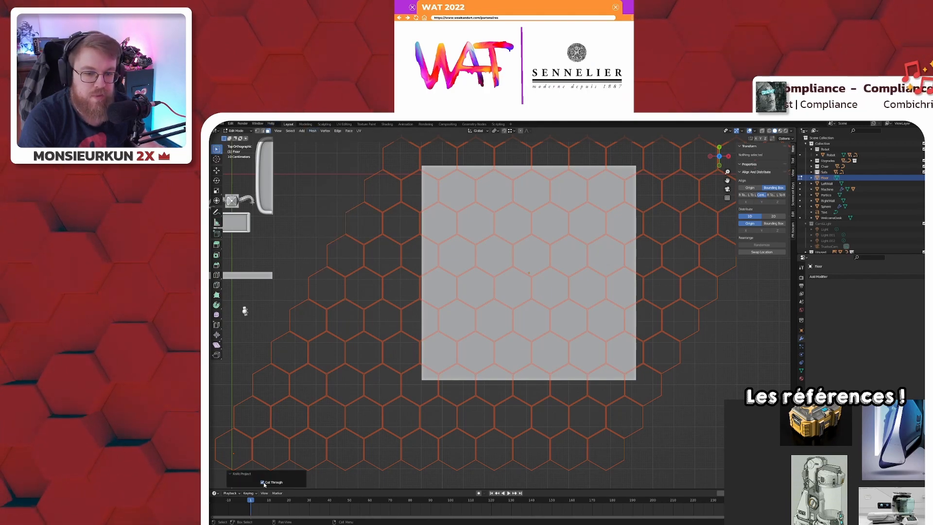
pyautogui.moveTo(573, 423); pyautogui.dragTo(576, 375, button='middle')
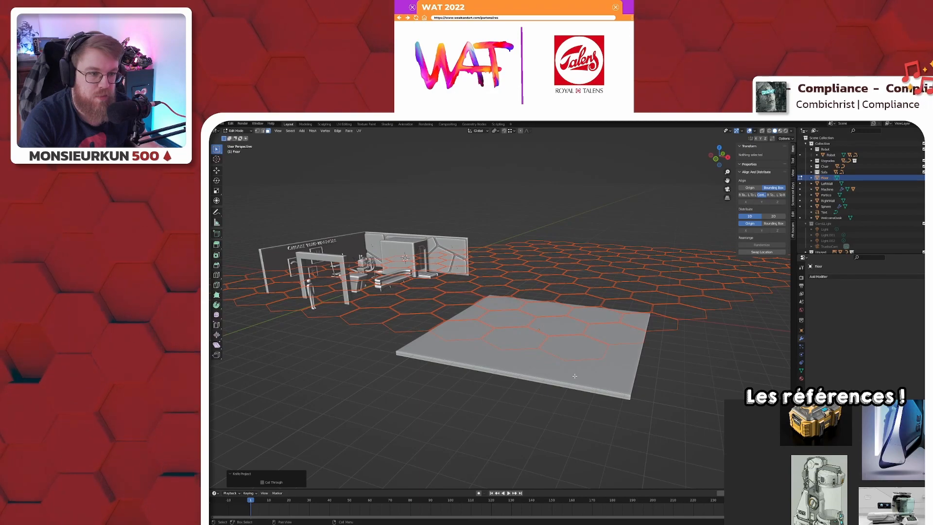
pyautogui.press('Tab')
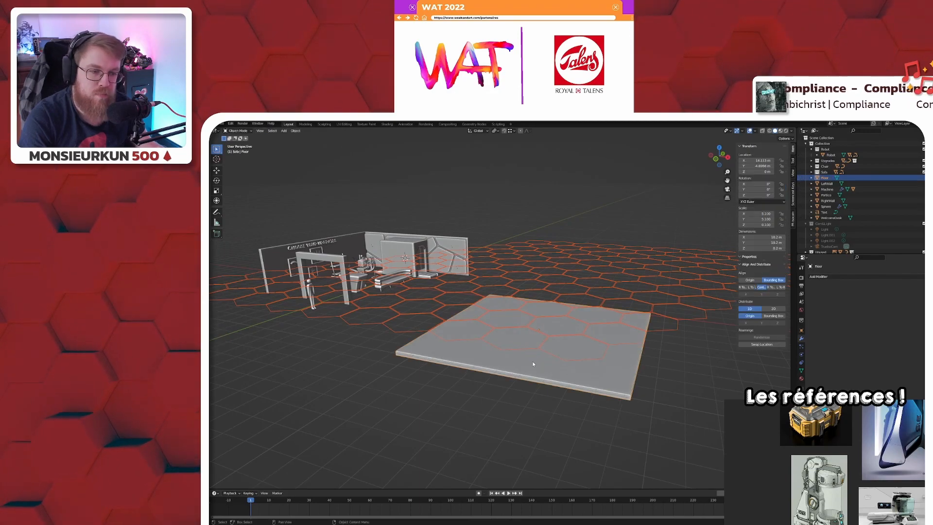
# - Shift the floor slab about 0.15 m along X beneath the hexagon grid in the top view
pyautogui.click(534, 349)
pyautogui.click(538, 349)
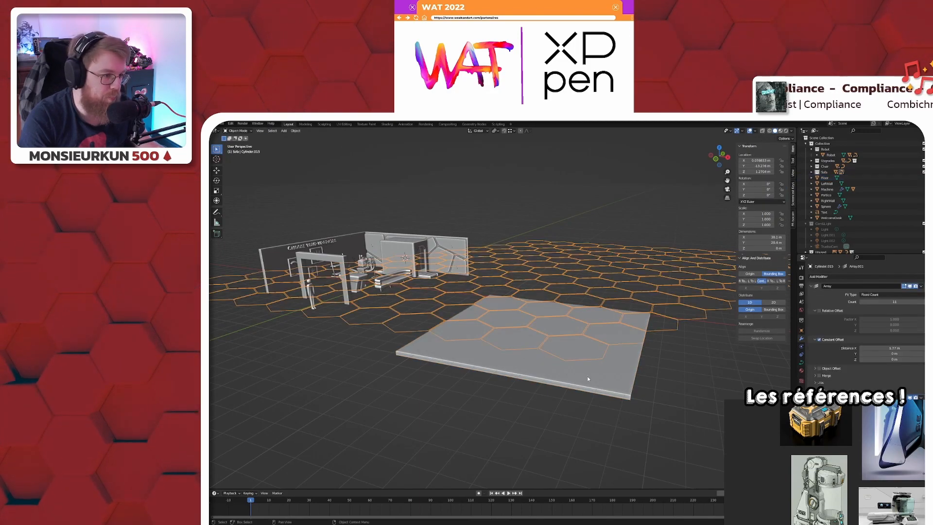
pyautogui.moveTo(599, 369); pyautogui.dragTo(615, 382, button='middle')
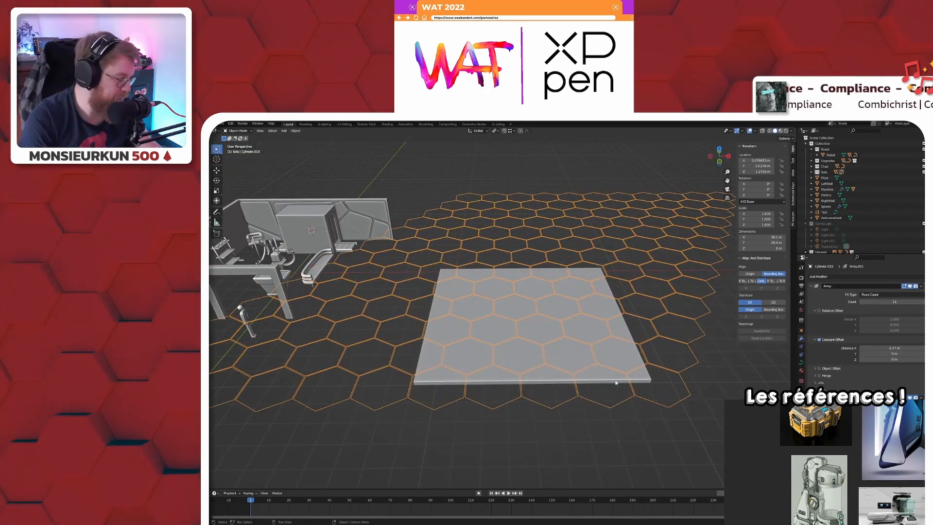
pyautogui.press('KP_7')
pyautogui.keyDown('shift'); pyautogui.moveTo(570, 326); pyautogui.dragTo(537, 364, button='middle'); pyautogui.keyUp('shift')
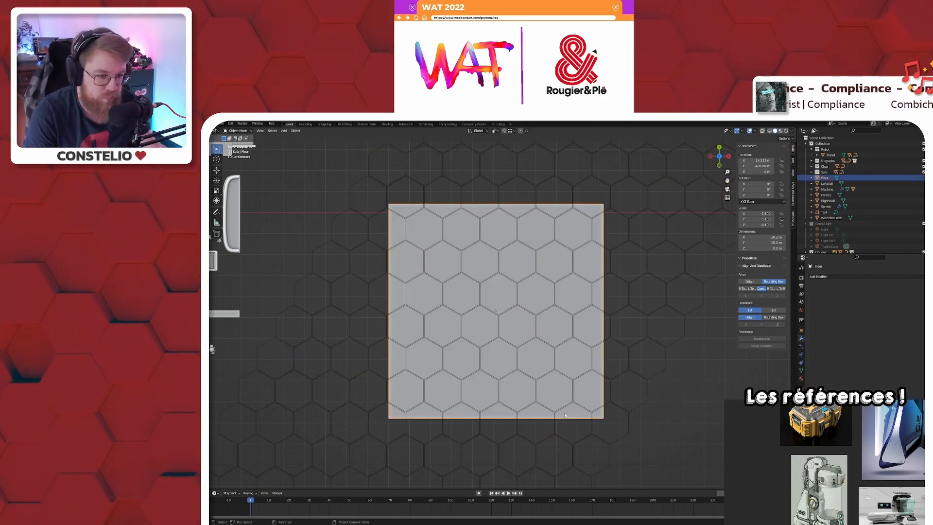
pyautogui.click(554, 399)
pyautogui.press('g')
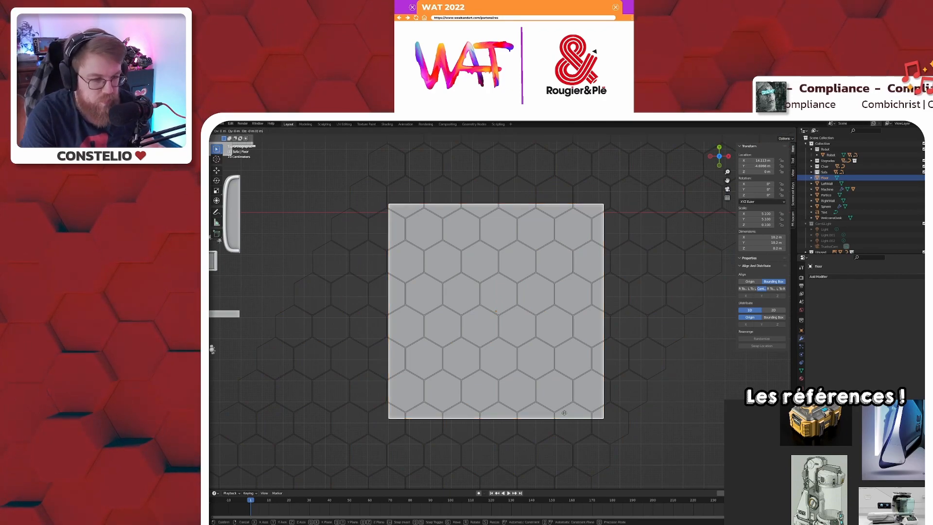
pyautogui.press('x')
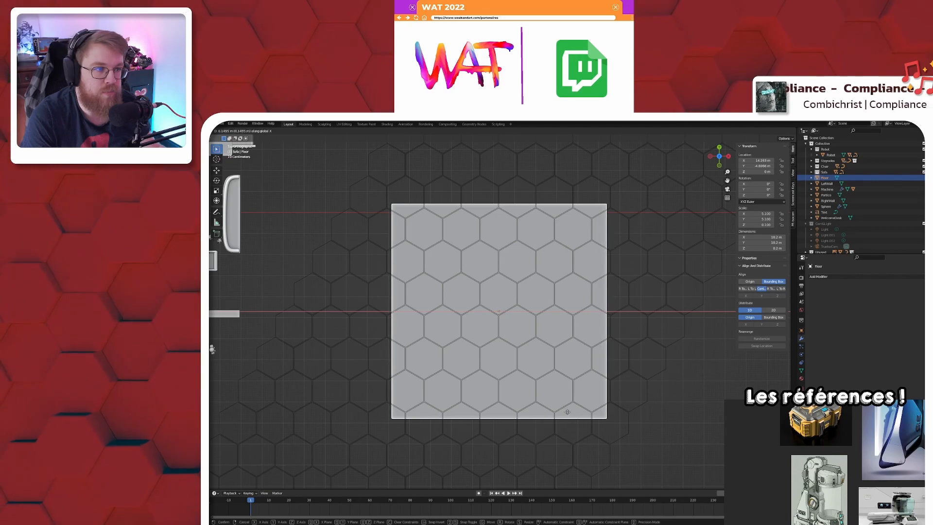
pyautogui.click(567, 412)
# - Try Knife Project again with the hexagon grid on the repositioned floor, undo it and return to Object Mode
pyautogui.press('Tab')
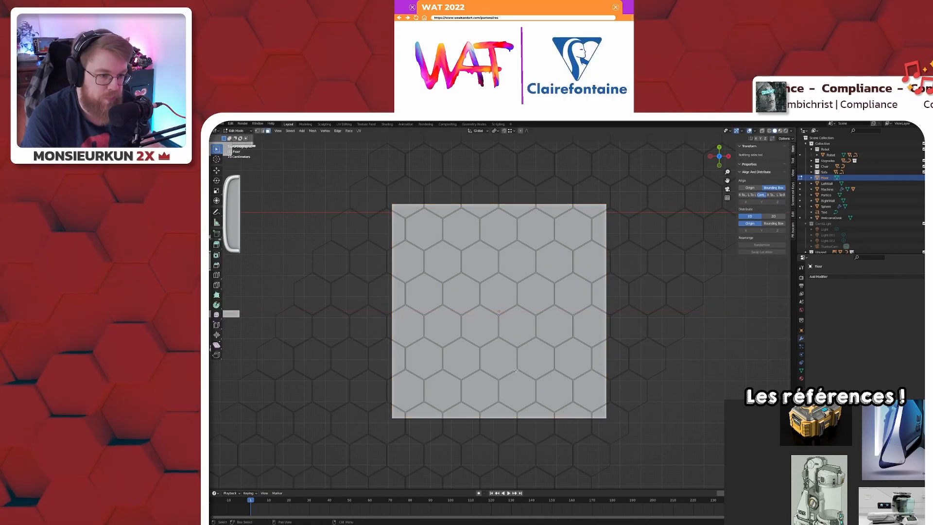
pyautogui.press('a')
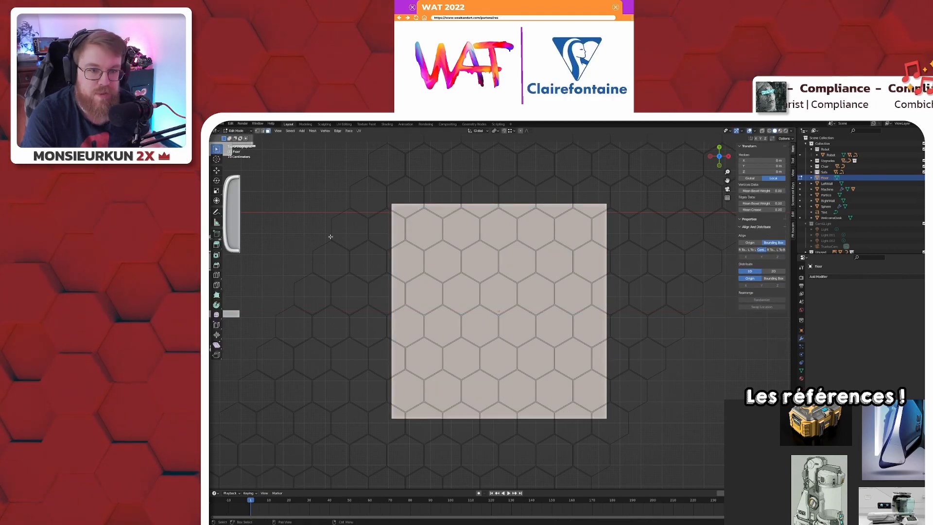
pyautogui.press('Tab')
pyautogui.click(646, 388)
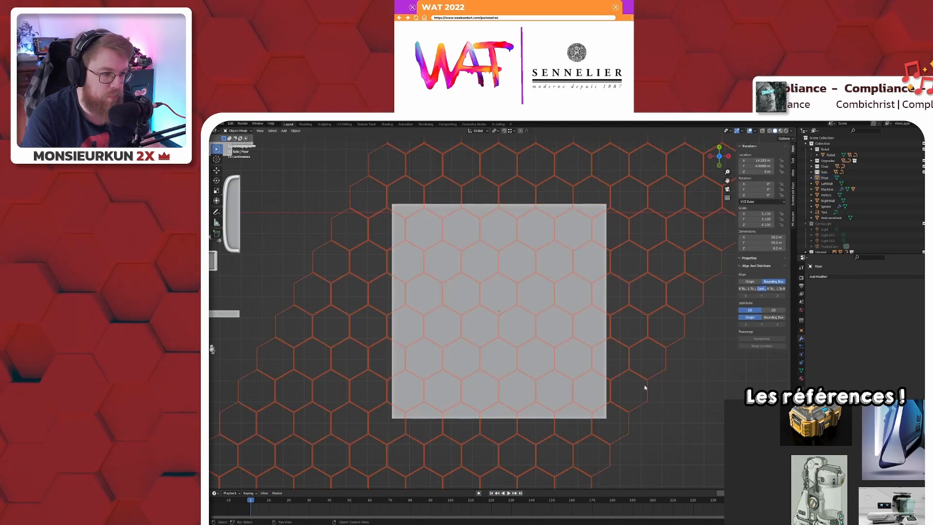
pyautogui.keyDown('shift'); pyautogui.click(576, 362); pyautogui.keyUp('shift')
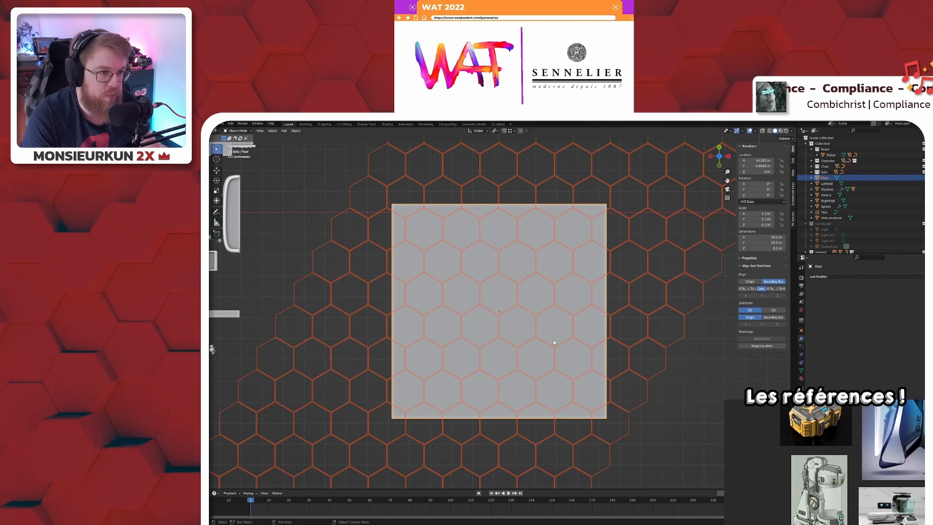
pyautogui.press('Tab')
pyautogui.click(313, 131)
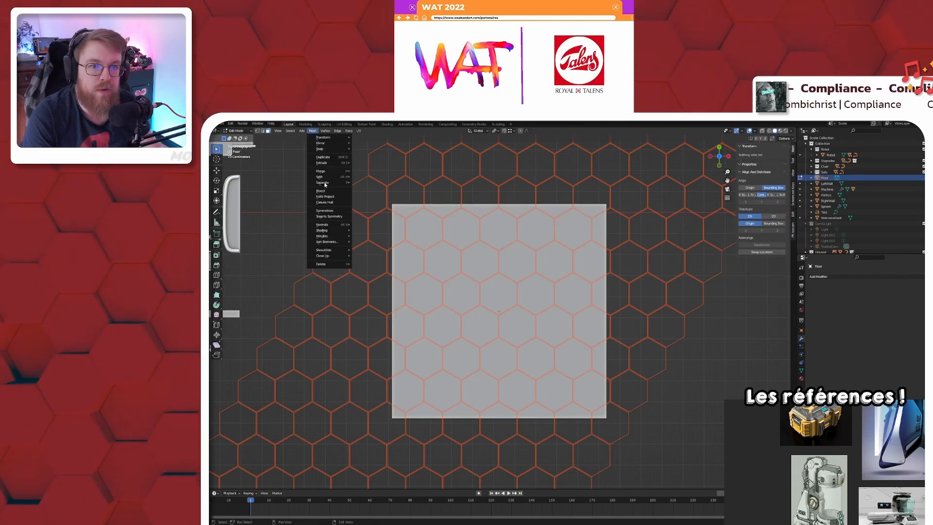
pyautogui.click(330, 197)
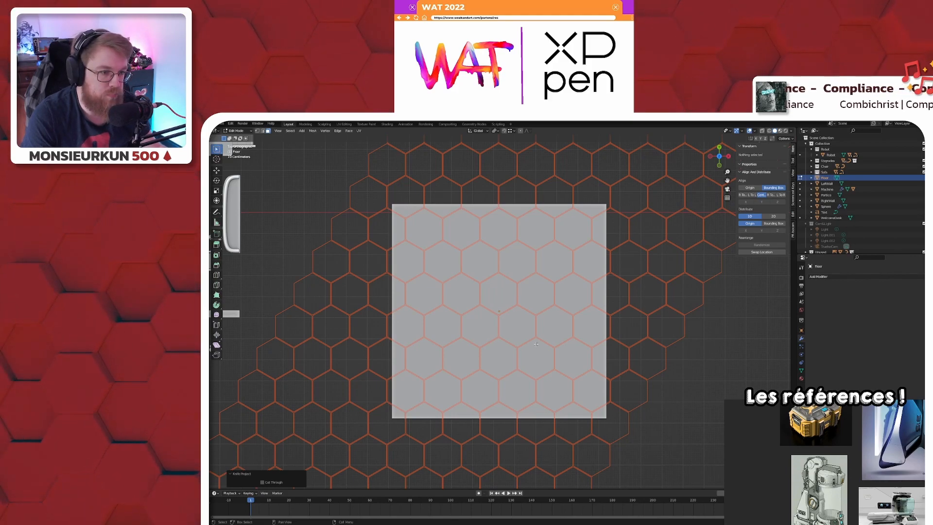
pyautogui.hotkey('ctrl', 'z')
pyautogui.moveTo(535, 346); pyautogui.dragTo(518, 298, button='middle')
pyautogui.press('Tab')
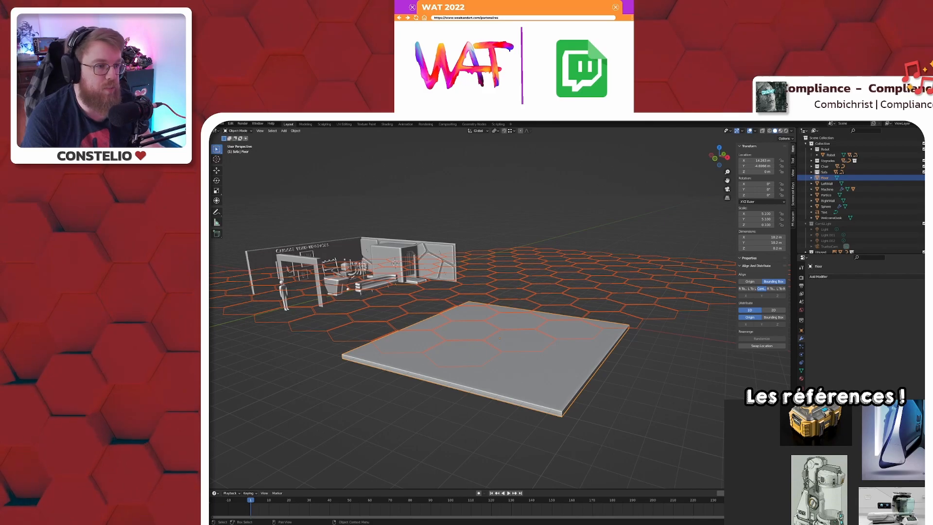
# - Raise the count of the hexagon grid's first Array modifier to 14 and check its coverage from the top
pyautogui.click(578, 272)
pyautogui.moveTo(579, 272); pyautogui.dragTo(616, 293, button='middle')
pyautogui.moveTo(913, 302); pyautogui.dragTo(928, 301)
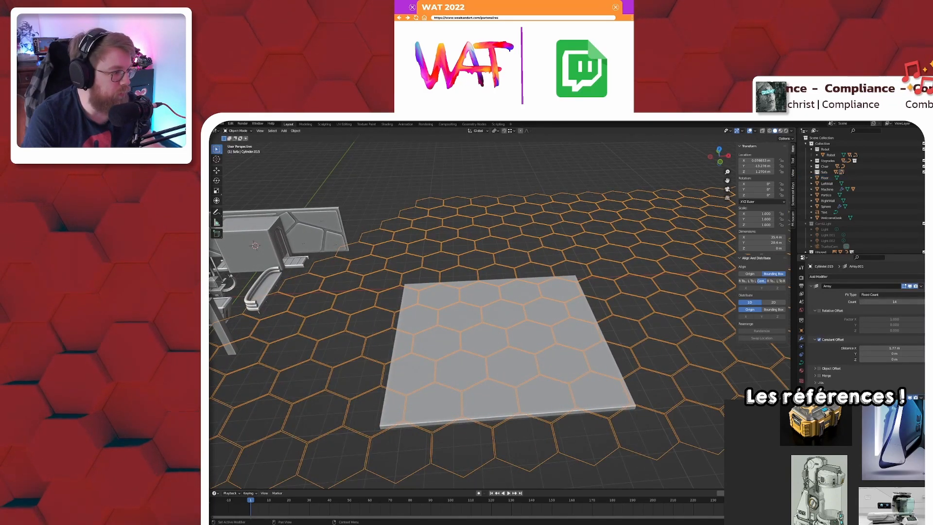
pyautogui.press('KP_7')
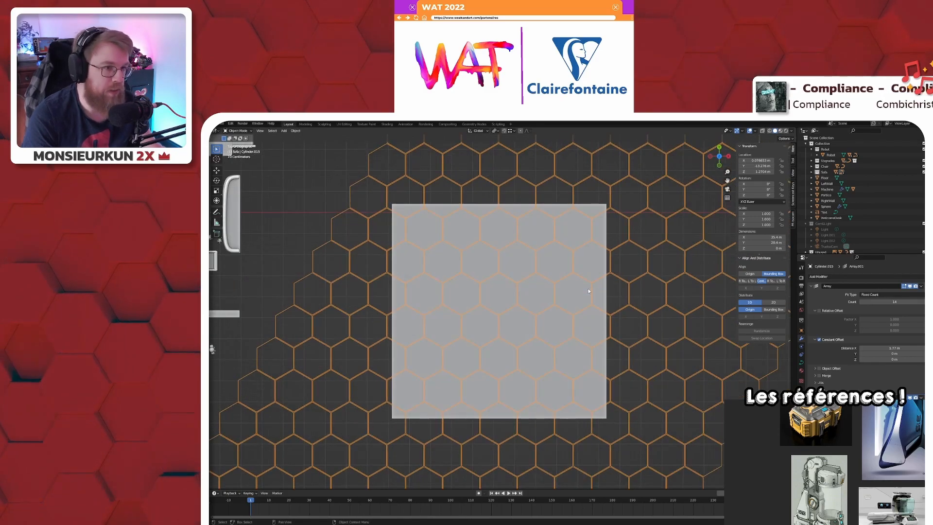
# - Try to apply the hexagon grid's first Array modifier
pyautogui.scroll(-5, 588, 290)
pyautogui.click(920, 286)
pyautogui.click(888, 291)
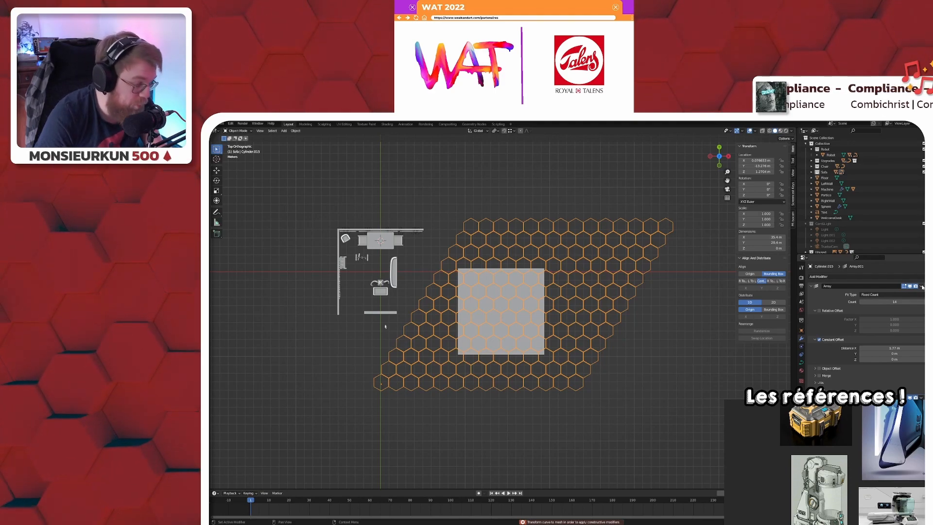
# - Convert the hexagon grid to a mesh and back to a curve, and inspect its points in Edit Mode
pyautogui.scroll(3, 485, 282)
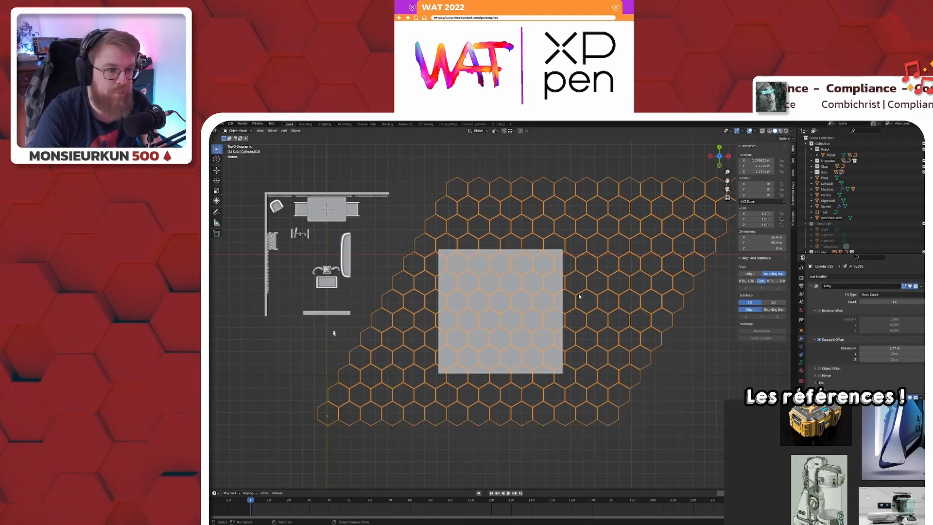
pyautogui.click(296, 133)
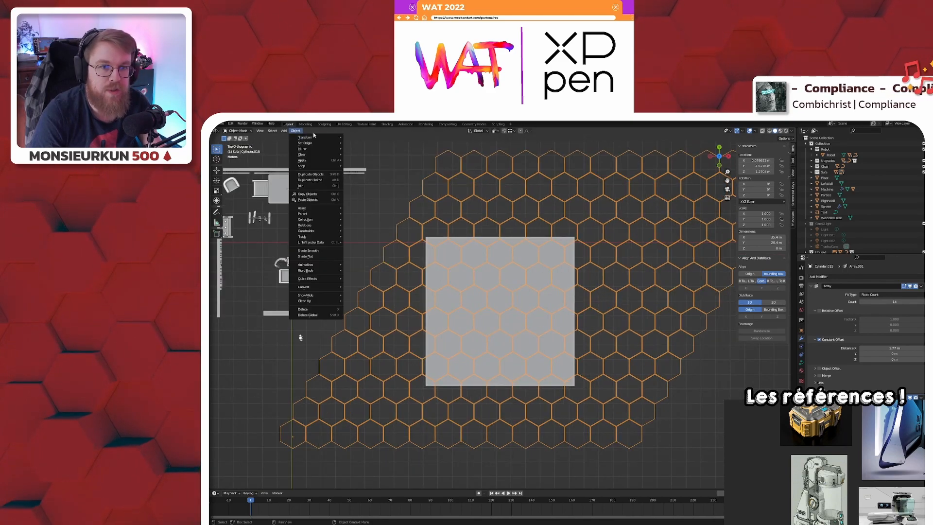
pyautogui.moveTo(328, 287)
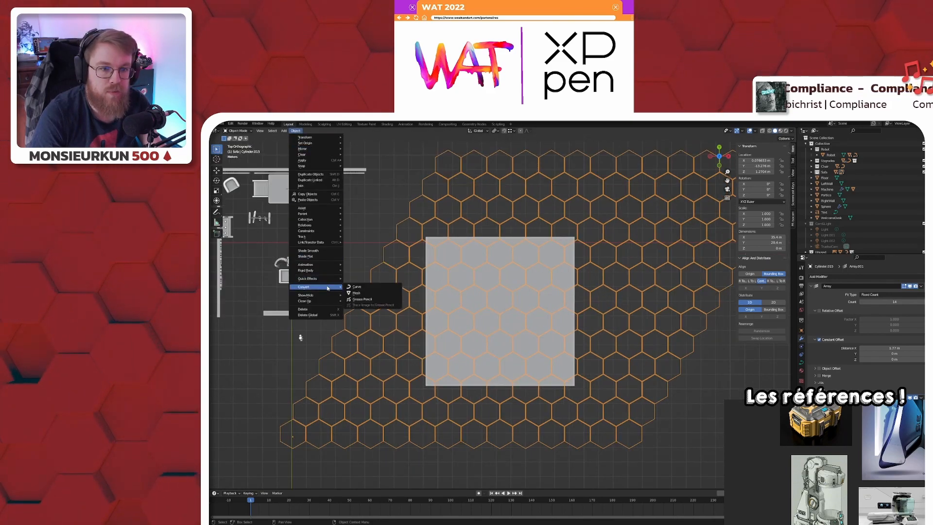
pyautogui.click(357, 294)
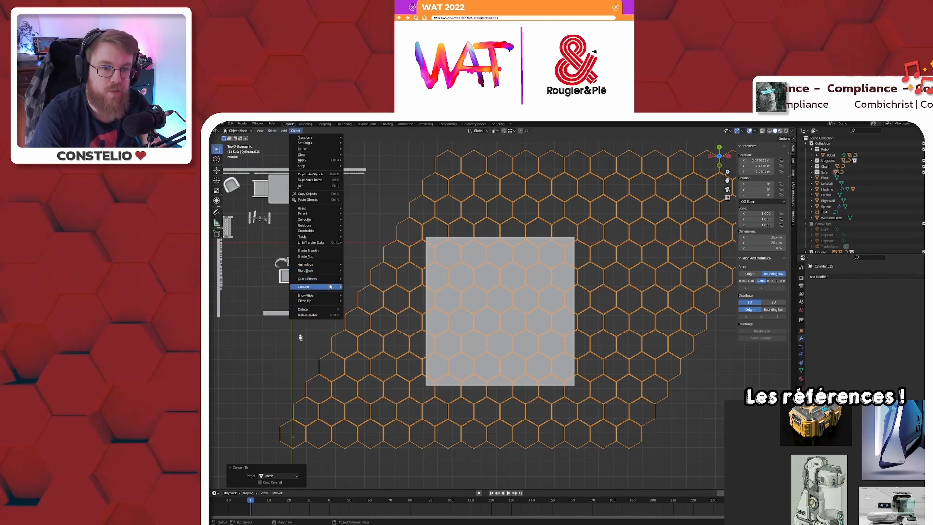
pyautogui.click(354, 290)
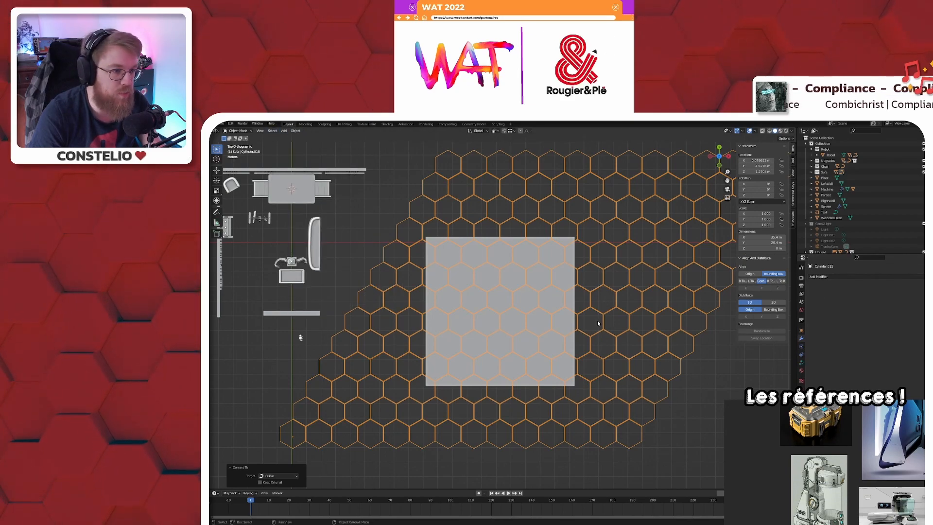
pyautogui.press('Tab')
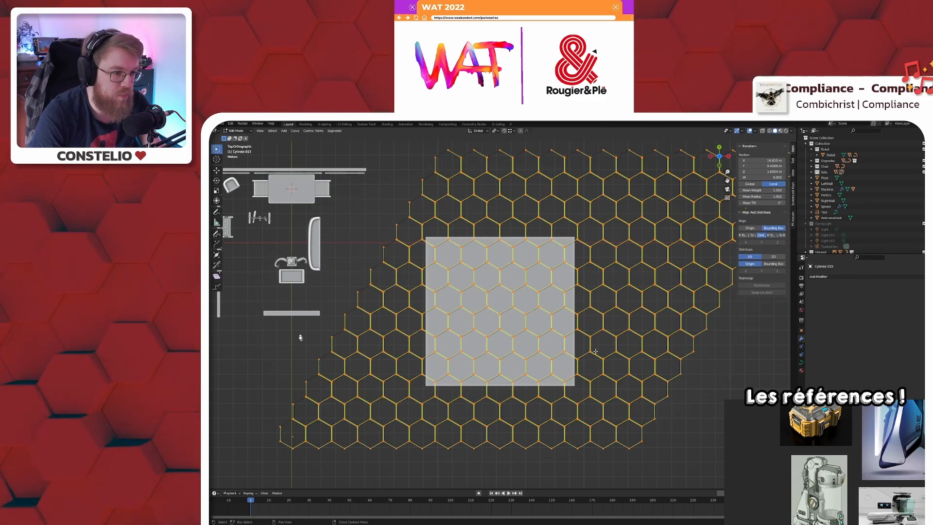
pyautogui.scroll(5, 556, 344)
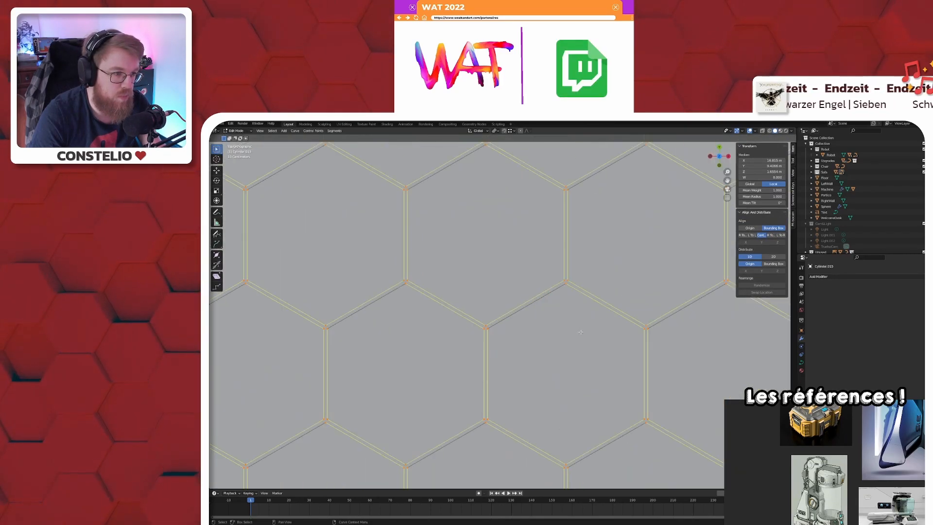
pyautogui.scroll(-6, 581, 331)
pyautogui.press('Tab')
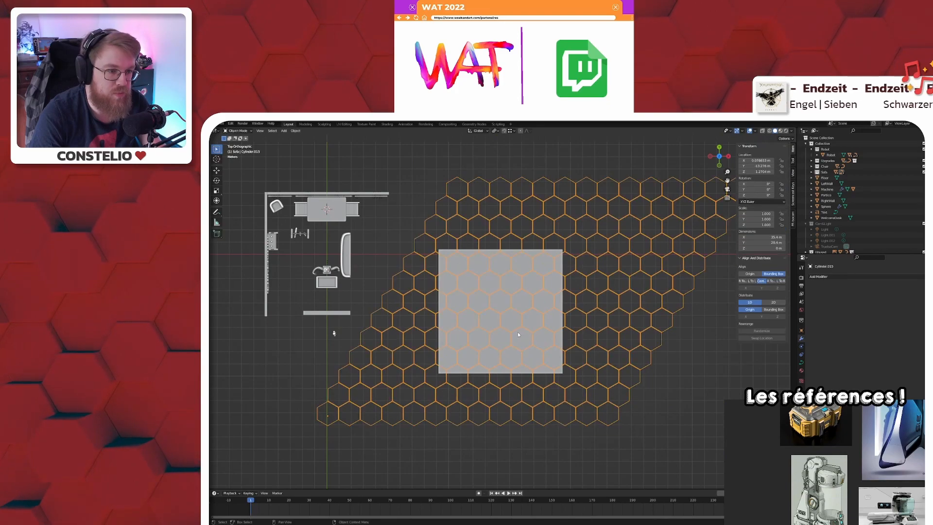
# - Project the converted hexagon curve onto the floor mesh with Knife Project from the top view, and return to Object Mode
pyautogui.scroll(3, 515, 330)
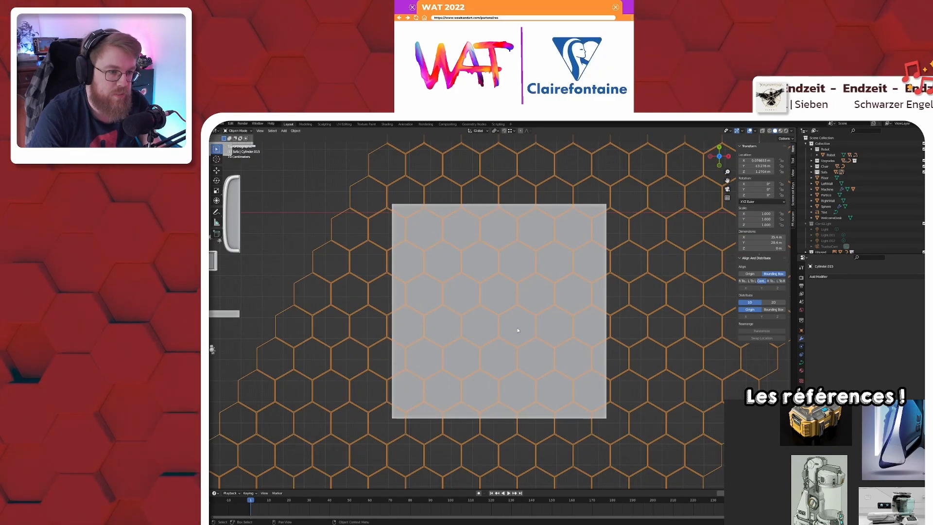
pyautogui.click(517, 328)
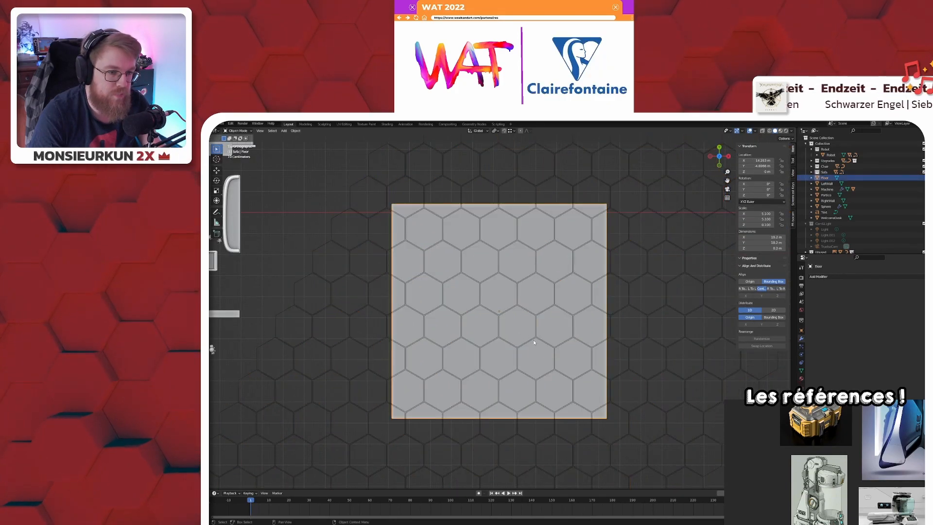
pyautogui.click(544, 341)
pyautogui.keyDown('shift'); pyautogui.click(550, 329); pyautogui.keyUp('shift')
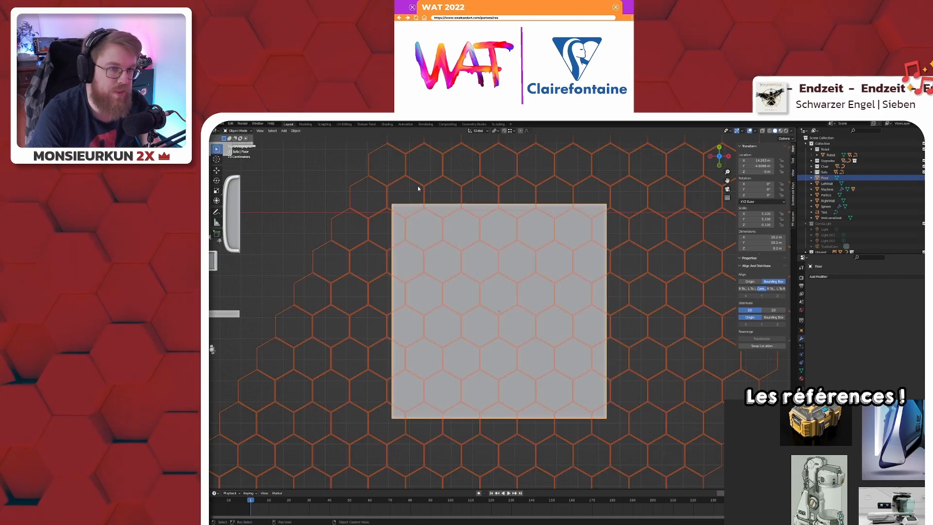
pyautogui.press('Tab')
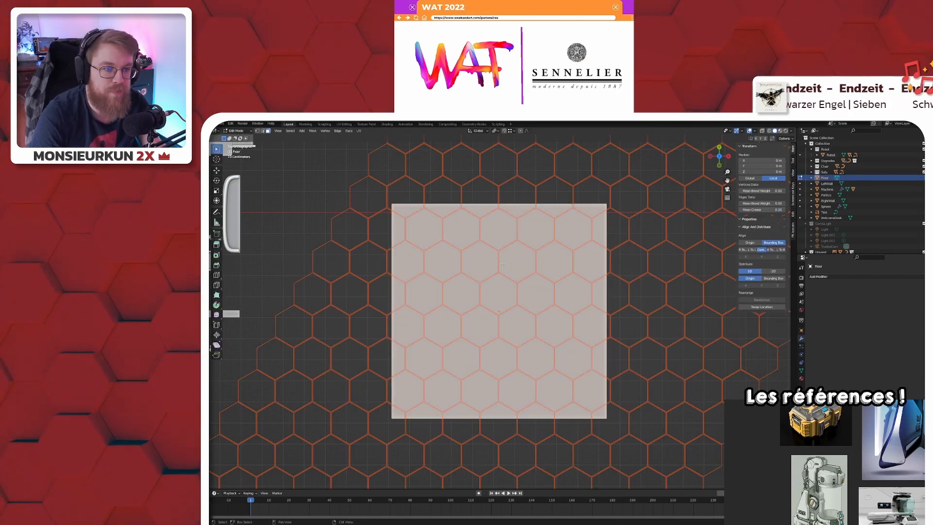
pyautogui.click(313, 130)
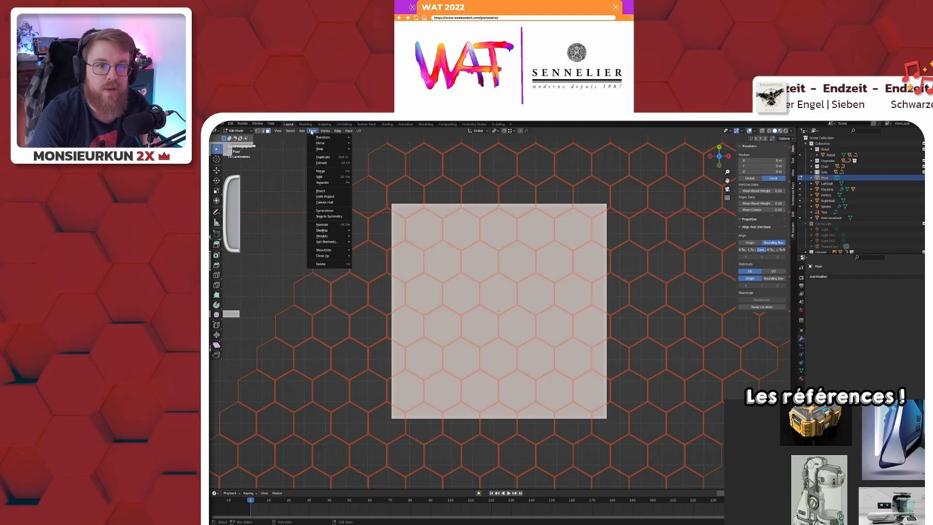
pyautogui.click(325, 196)
pyautogui.moveTo(530, 350); pyautogui.dragTo(478, 377, button='middle')
pyautogui.press('Tab')
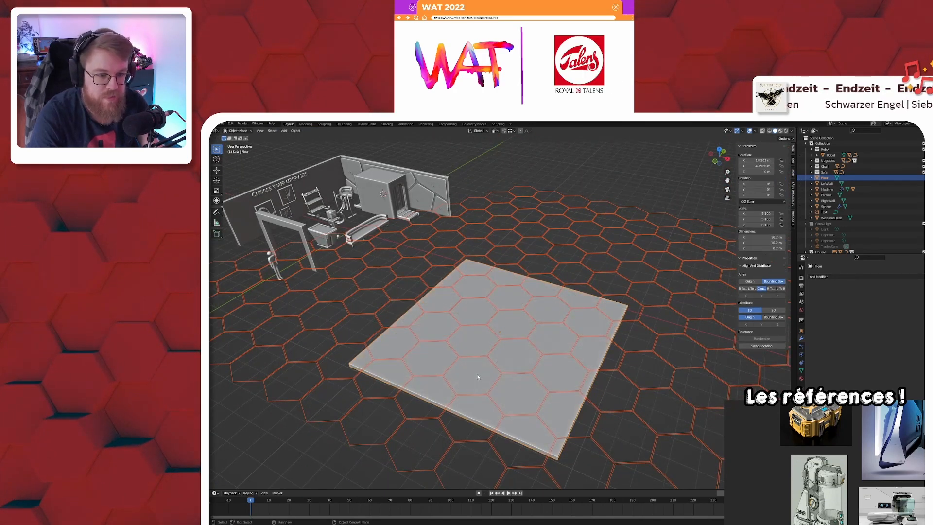
# - Move the hexagon grid object out of its sub-collection into the top-level Scene Collection
pyautogui.click(511, 395)
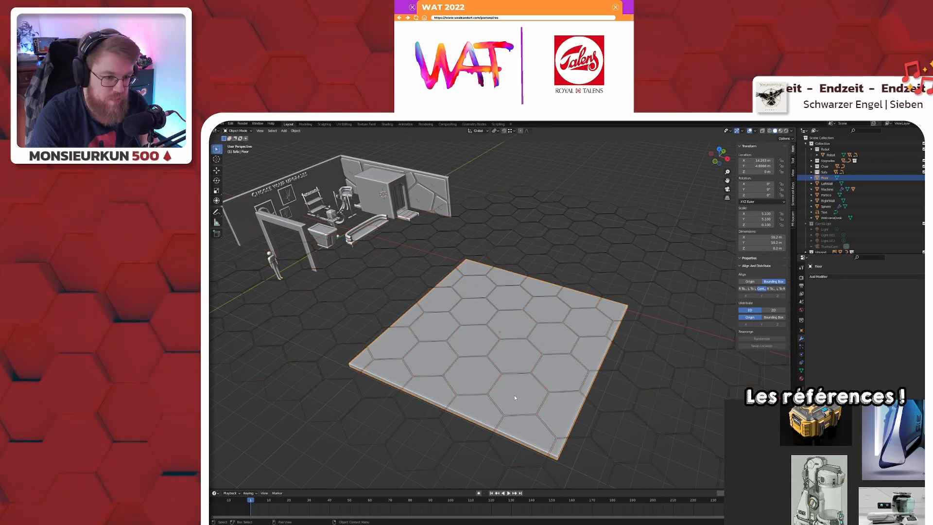
pyautogui.hotkey('alt', 'z')
pyautogui.click(535, 375)
pyautogui.scroll(-5, 829, 222)
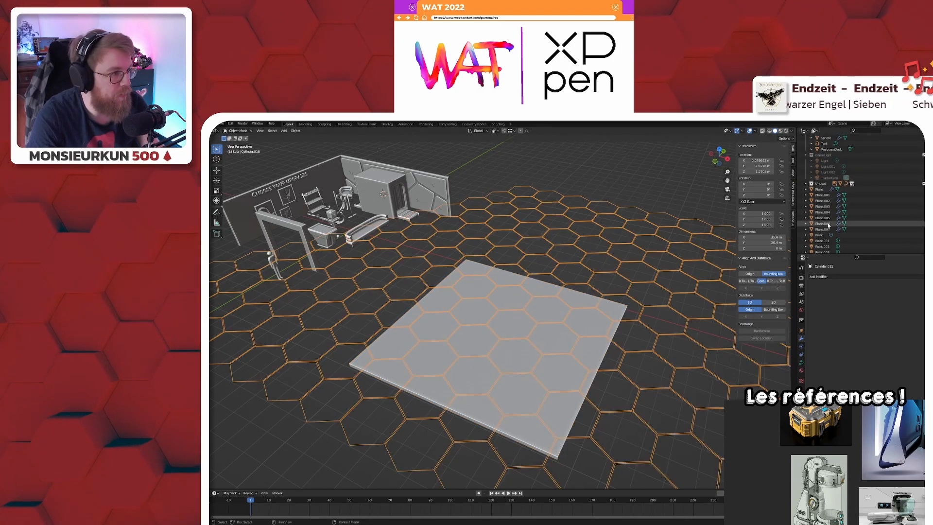
pyautogui.scroll(5, 829, 222)
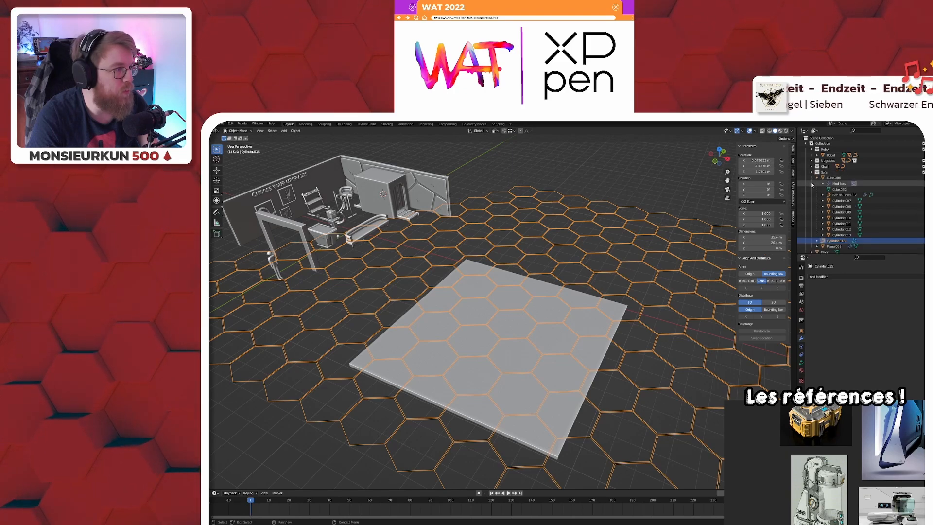
pyautogui.click(836, 244)
pyautogui.hotkey('alt', 'z')
pyautogui.click(835, 240)
pyautogui.hotkey('alt', 'z')
pyautogui.moveTo(835, 242); pyautogui.dragTo(821, 138)
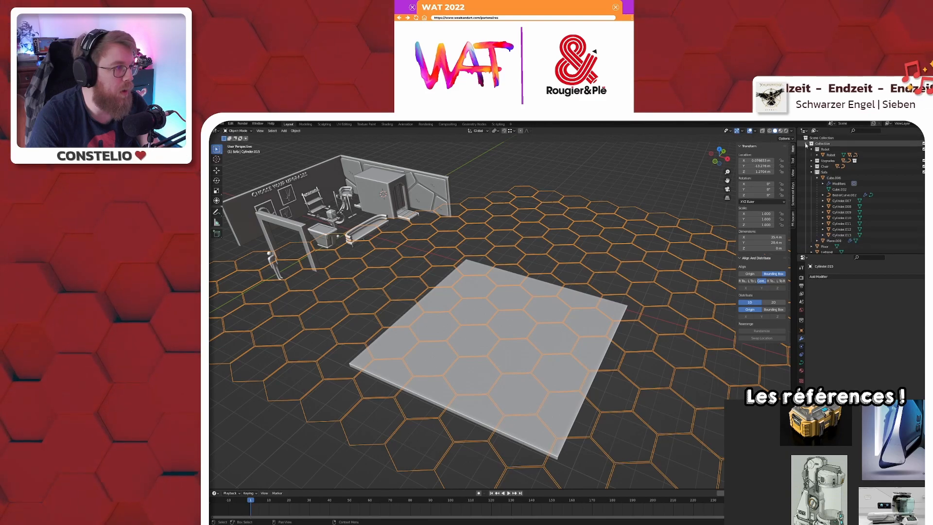
# - Collapse the main Collection in the outliner and select the hexagon grid object
pyautogui.click(805, 144)
pyautogui.click(822, 189)
pyautogui.hotkey('alt', 'z')
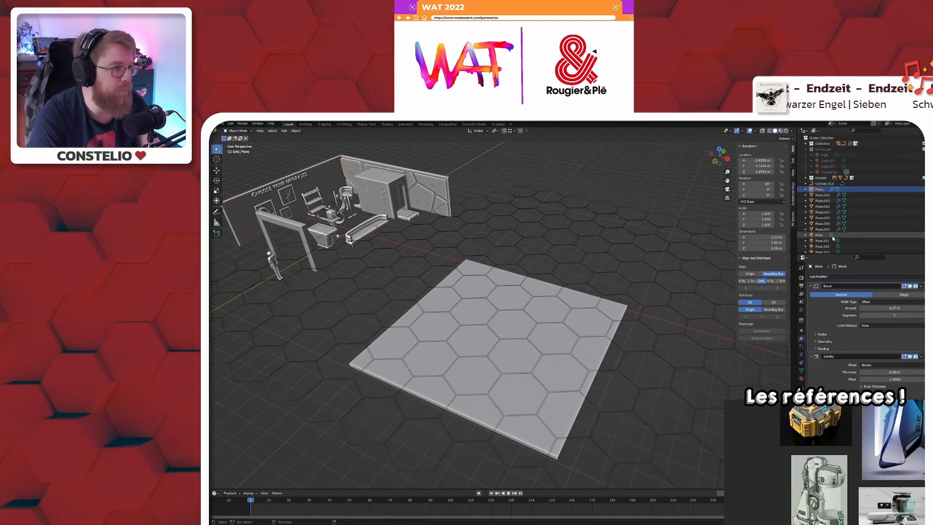
pyautogui.click(823, 184)
pyautogui.hotkey('alt', 'z')
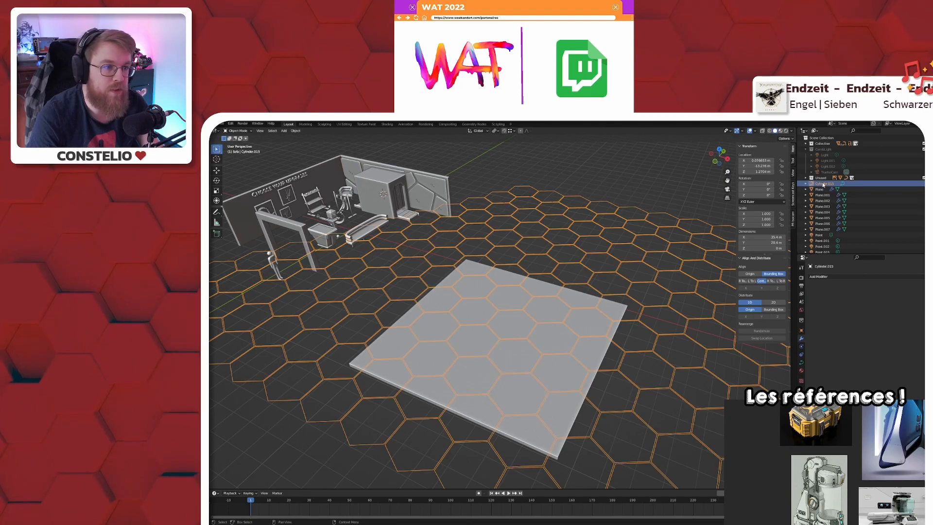
# - Select the run of objects from Plane through the point lights in the outliner
pyautogui.click(822, 189)
pyautogui.hotkey('alt', 'z')
pyautogui.scroll(-2, 826, 219)
pyautogui.keyDown('shift'); pyautogui.click(830, 247); pyautogui.keyUp('shift')
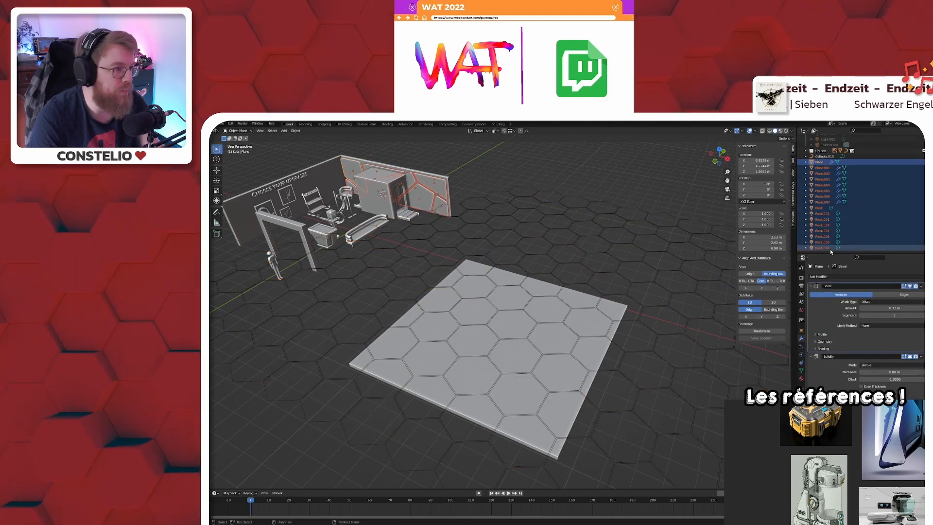
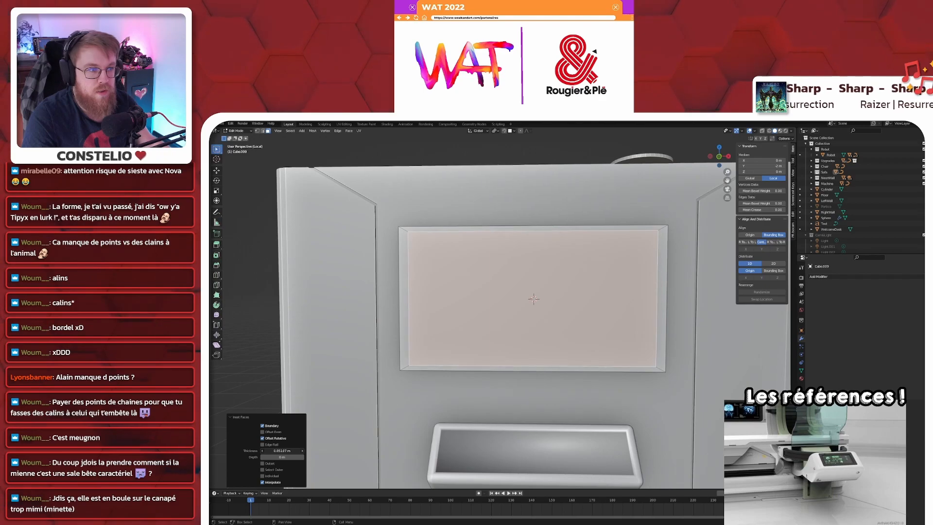
# - Extrude the inset face of the machine's front screen inward so it is recessed within its frame
pyautogui.moveTo(652, 346); pyautogui.dragTo(621, 356, button='middle')
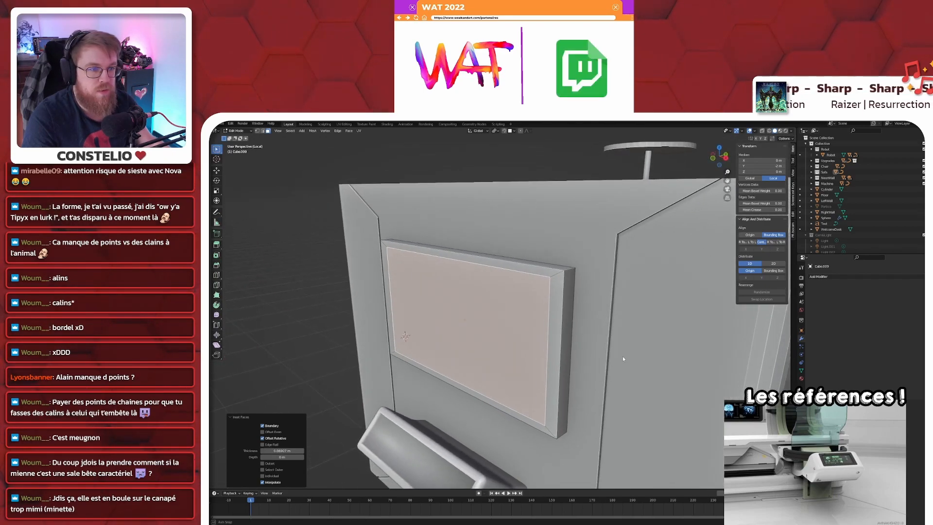
pyautogui.press('e')
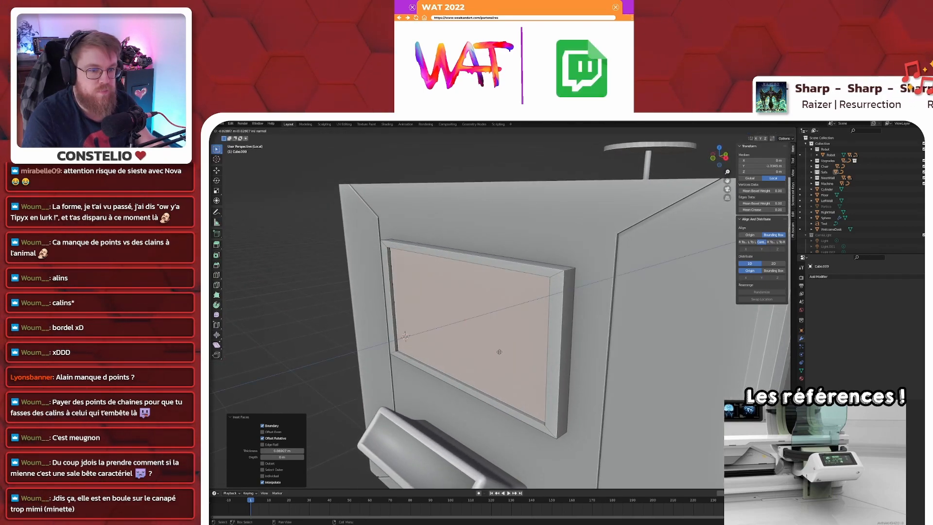
pyautogui.click(499, 352)
pyautogui.moveTo(590, 371); pyautogui.dragTo(605, 367, button='middle')
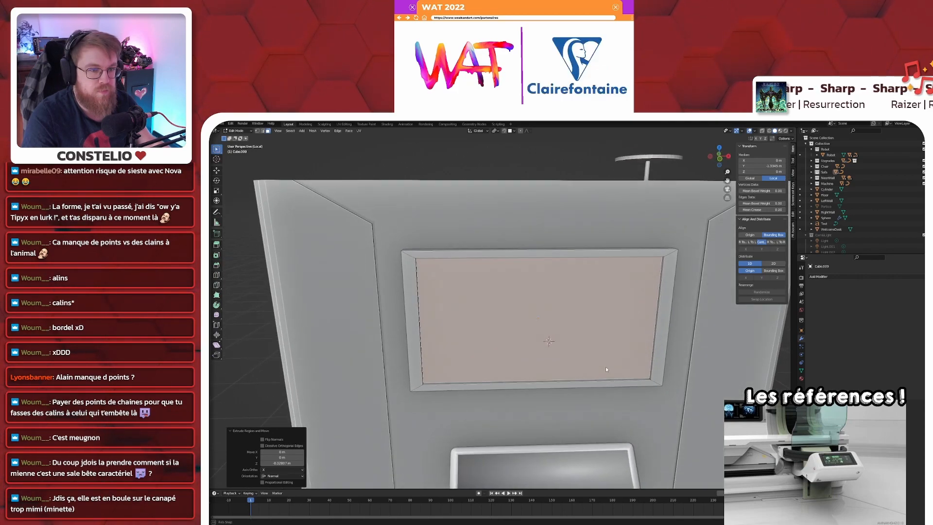
# - Select the edge loop around the front of the screen frame and bevel it
pyautogui.click(428, 252)
pyautogui.press('2')
pyautogui.keyDown('alt'); pyautogui.click(435, 256); pyautogui.keyUp('alt')
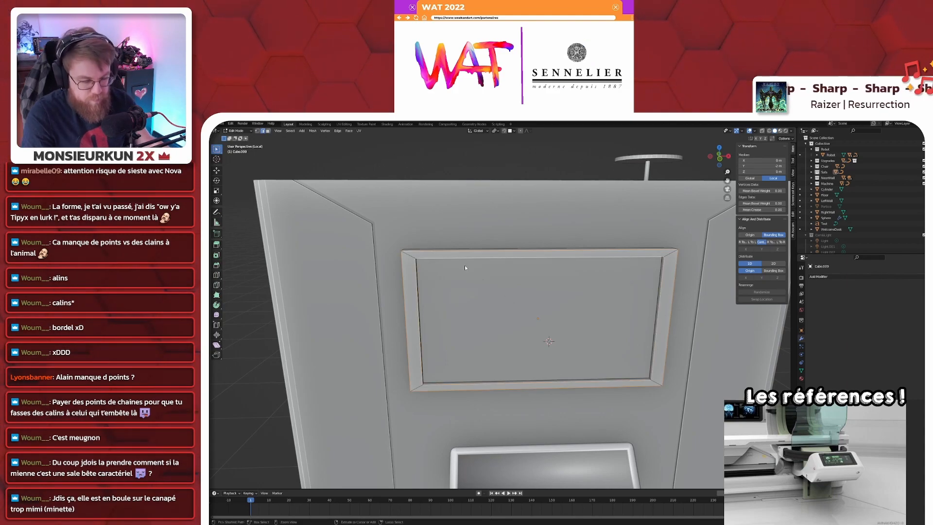
pyautogui.hotkey('ctrl', 'b')
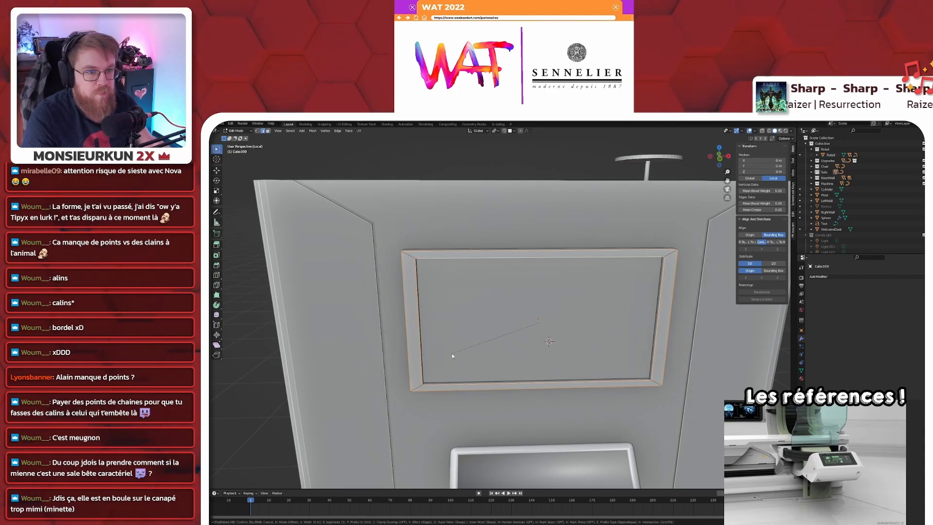
pyautogui.click(465, 386)
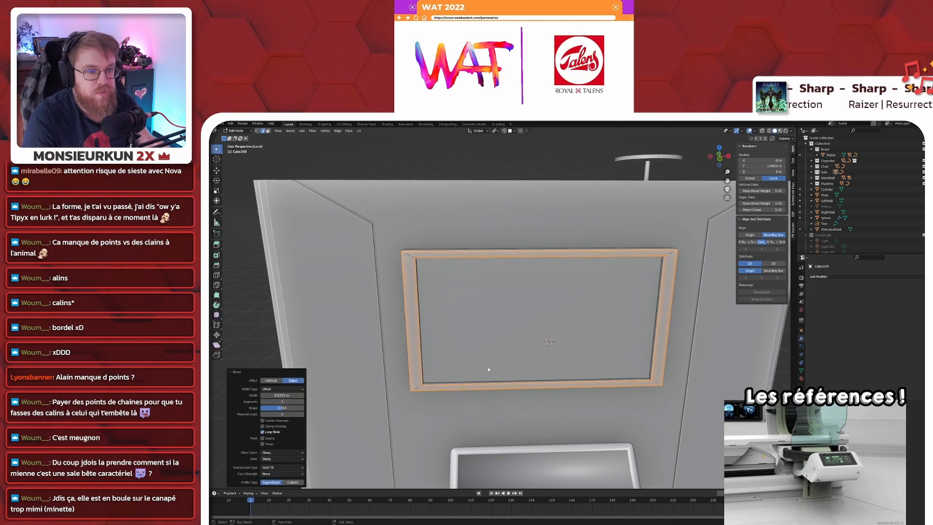
pyautogui.press('Tab')
pyautogui.moveTo(530, 342); pyautogui.dragTo(524, 313, button='middle')
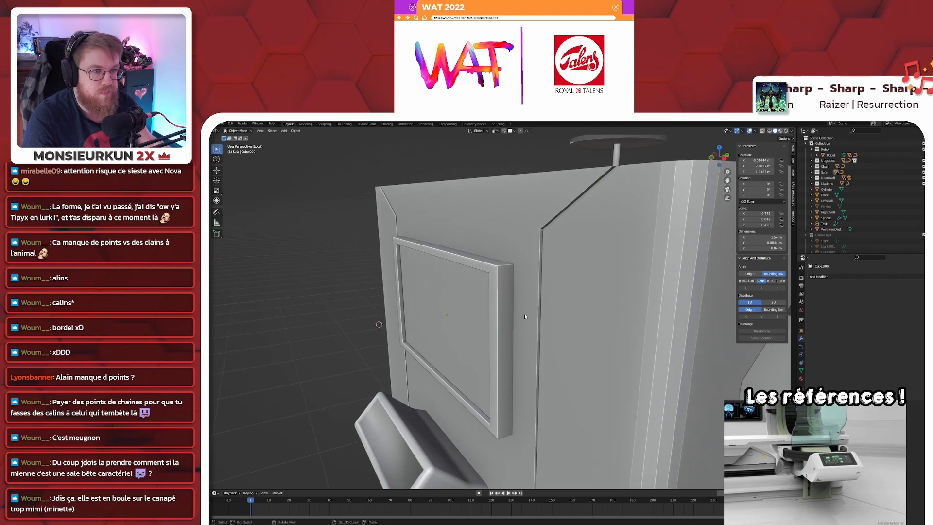
# - Bevel the screen frame's selected edges again, with the width type set to Percent and the width at 50%
pyautogui.press('Tab')
pyautogui.scroll(3, 502, 315)
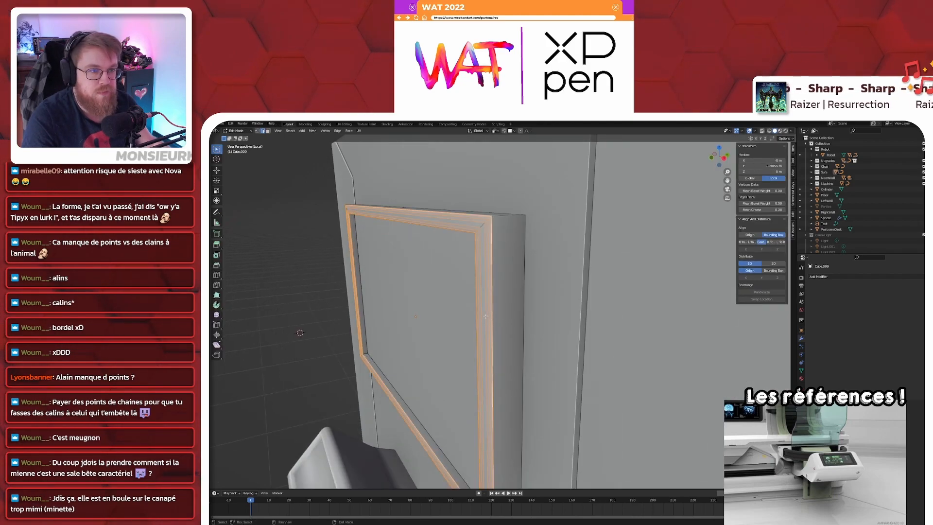
pyautogui.hotkey('ctrl', 'b')
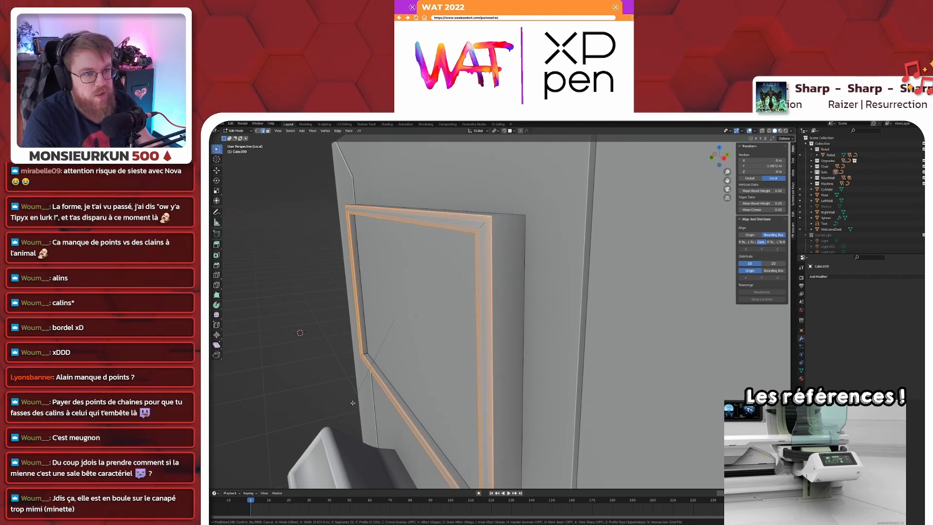
pyautogui.click(353, 403)
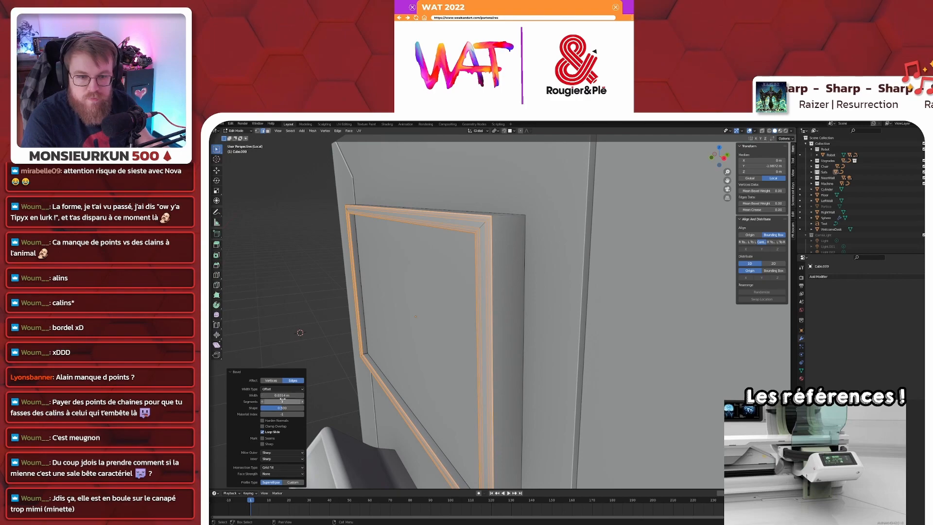
pyautogui.click(282, 389)
pyautogui.click(283, 395)
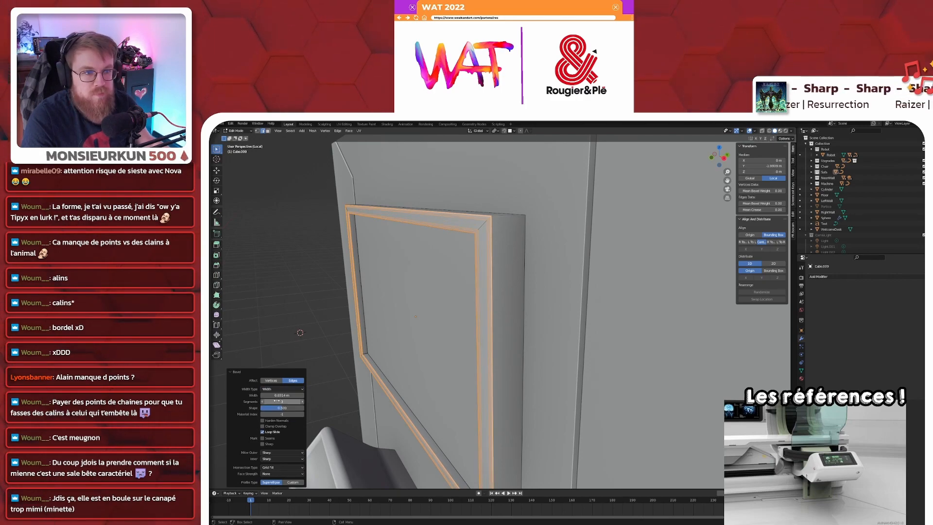
pyautogui.click(282, 390)
pyautogui.click(284, 401)
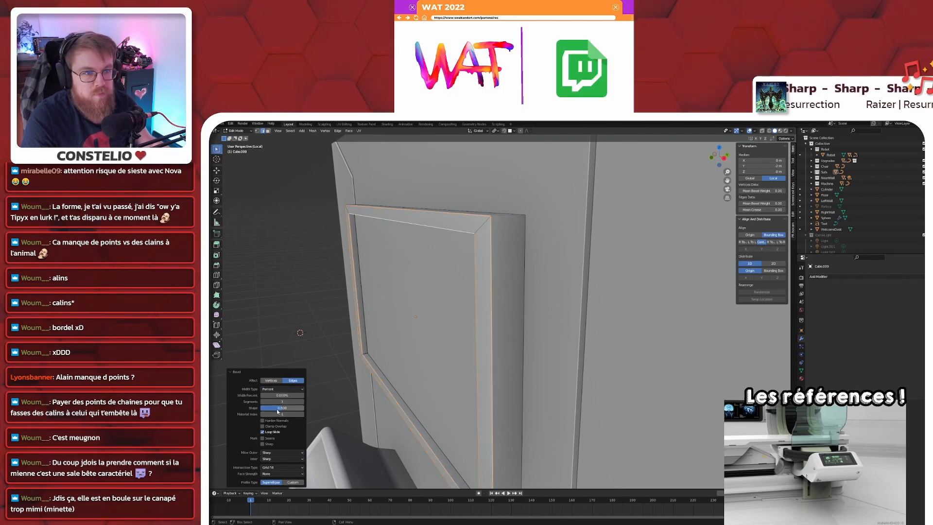
pyautogui.moveTo(282, 395); pyautogui.dragTo(293, 399)
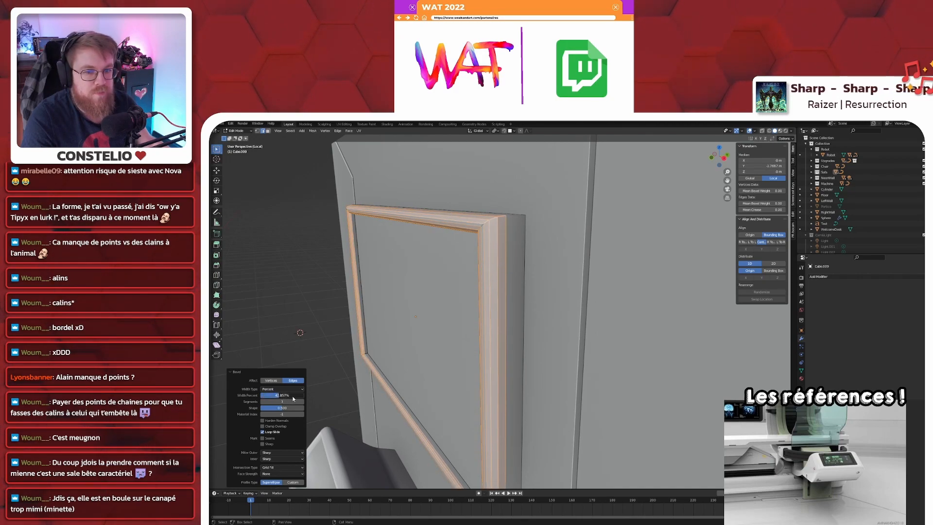
pyautogui.click(281, 395)
pyautogui.write('50')
pyautogui.press('Return')
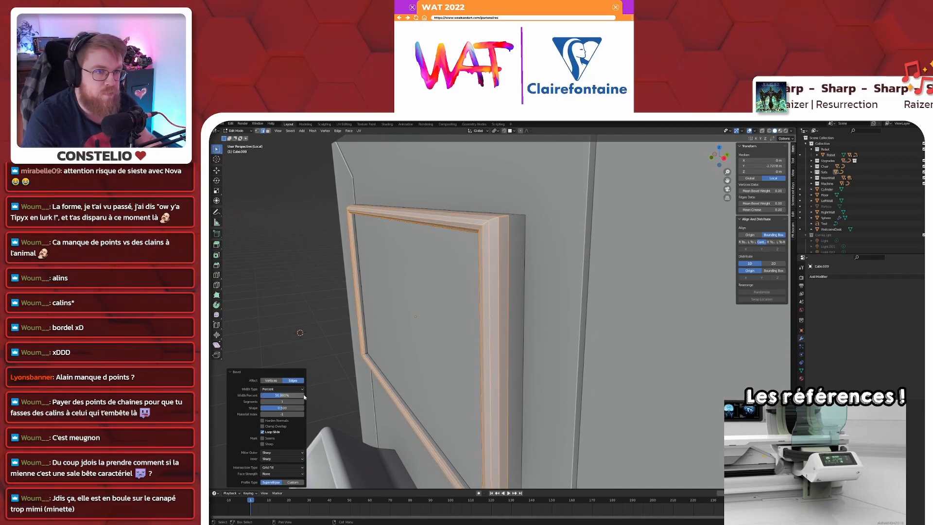
pyautogui.press('Tab')
# - Check the bevelled screen frame against the rest of the machine and save the file
pyautogui.scroll(-6, 398, 316)
pyautogui.moveTo(398, 316)
pyautogui.mouseDown(button='middle')
pyautogui.moveTo(508, 316)
pyautogui.moveTo(416, 318)
pyautogui.mouseUp(button='middle')
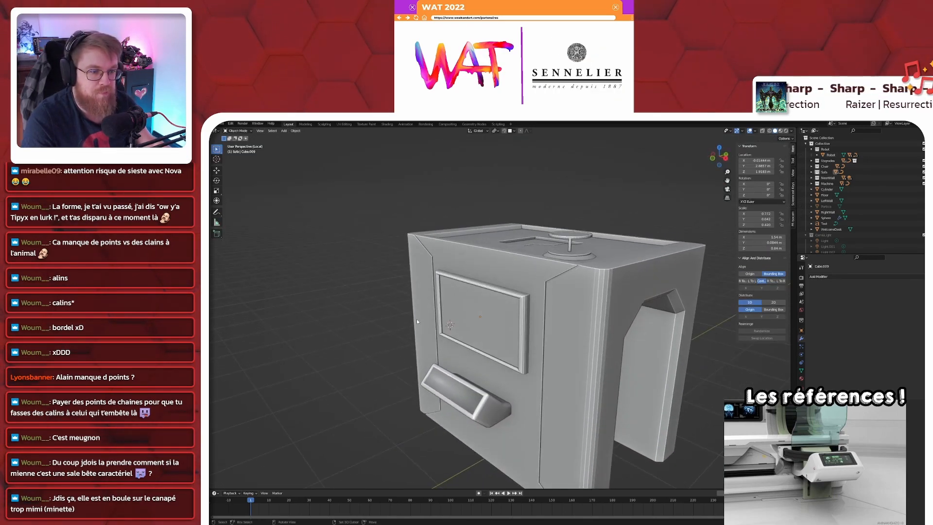
pyautogui.scroll(4, 425, 348)
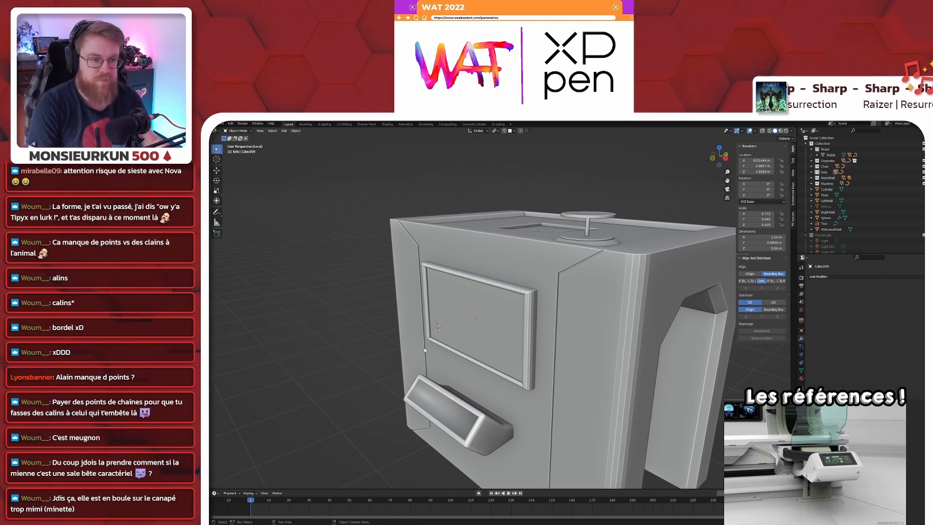
pyautogui.scroll(-4, 424, 349)
pyautogui.moveTo(423, 349); pyautogui.dragTo(500, 337, button='middle')
pyautogui.hotkey('ctrl', 's')
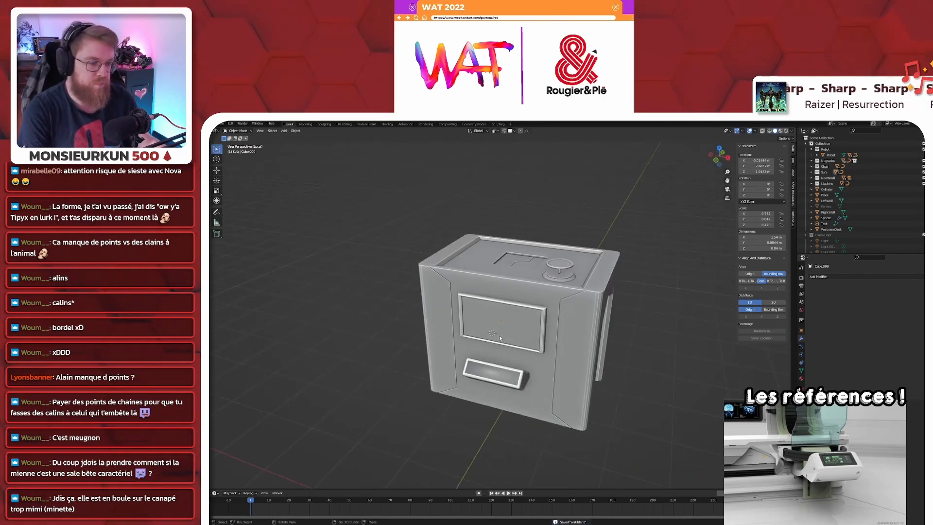
# - Leave local view and lower the machine's front screen about 0.2 m along Z in the front view
pyautogui.press('KP_Divide')
pyautogui.scroll(-5, 505, 336)
pyautogui.moveTo(576, 314); pyautogui.dragTo(537, 321, button='middle')
pyautogui.scroll(5, 537, 320)
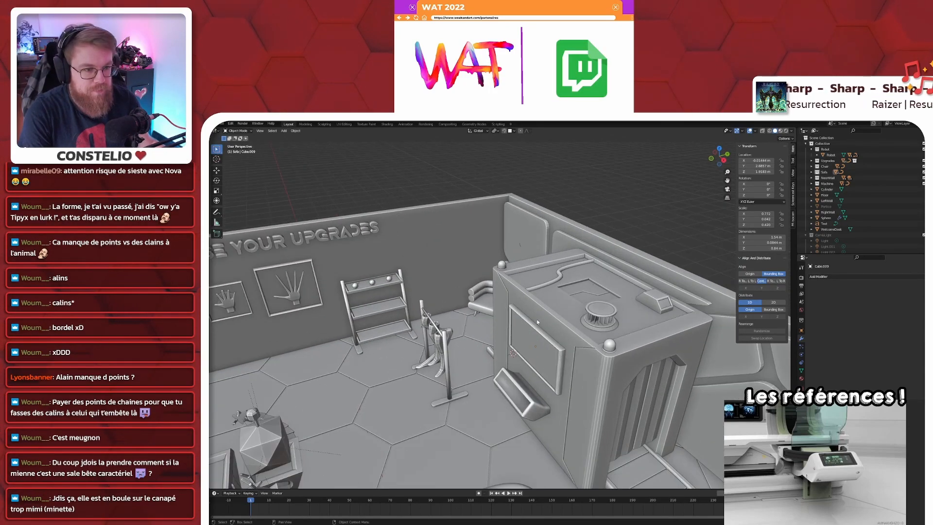
pyautogui.scroll(3, 567, 342)
pyautogui.press('KP_1')
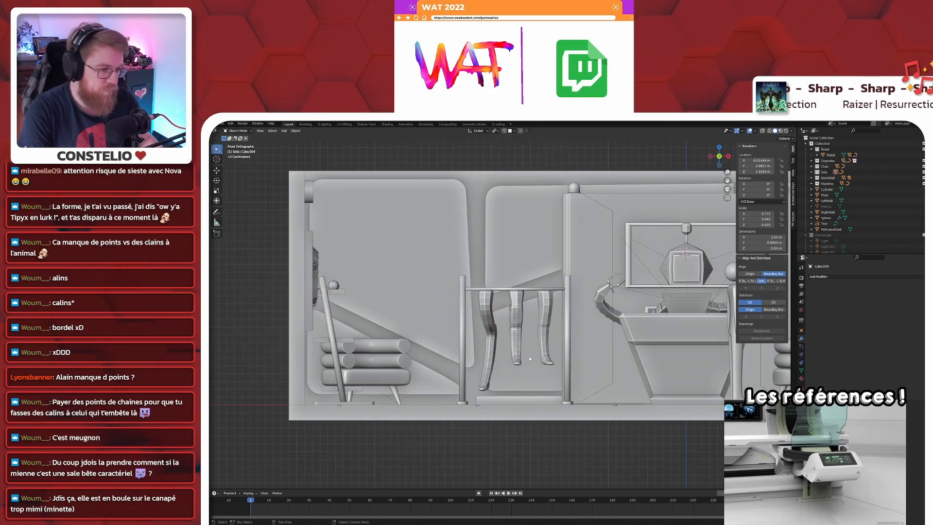
pyautogui.scroll(4, 439, 370)
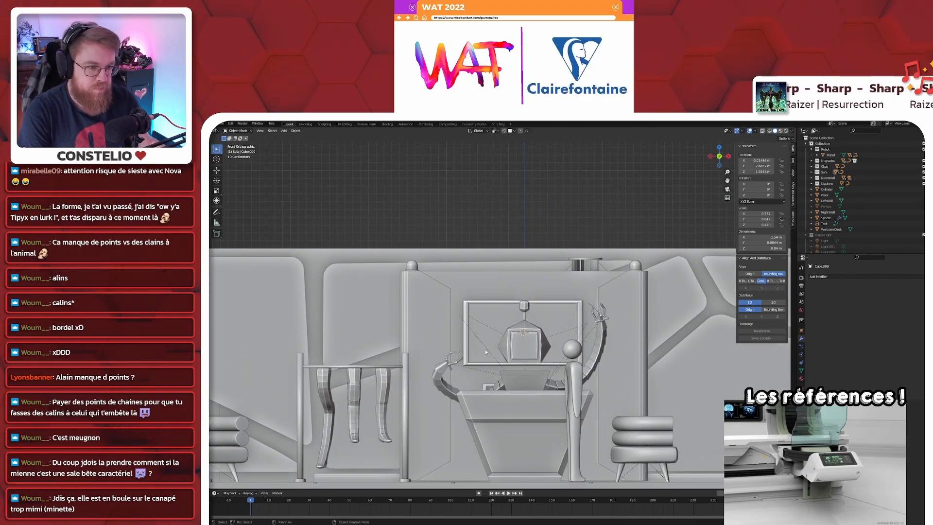
pyautogui.press('g')
pyautogui.press('z')
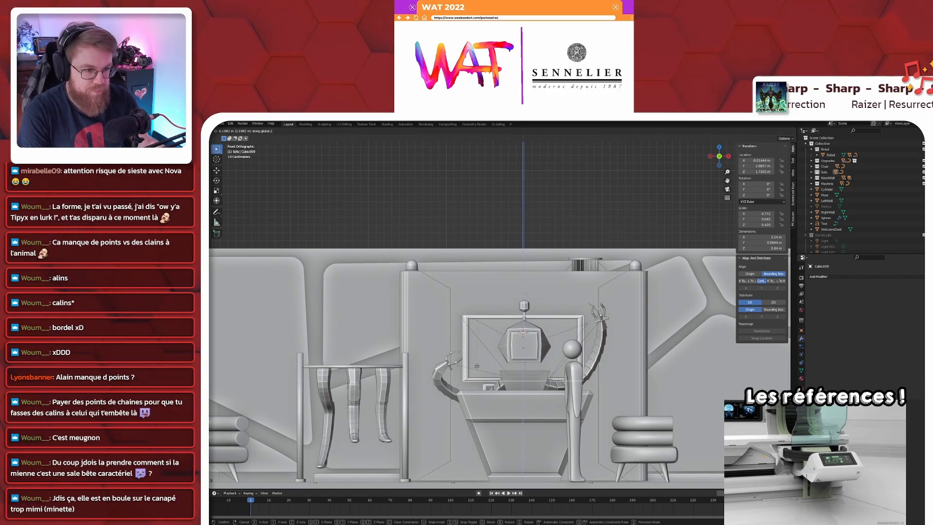
pyautogui.click(553, 332)
pyautogui.moveTo(552, 331); pyautogui.dragTo(535, 336, button='middle')
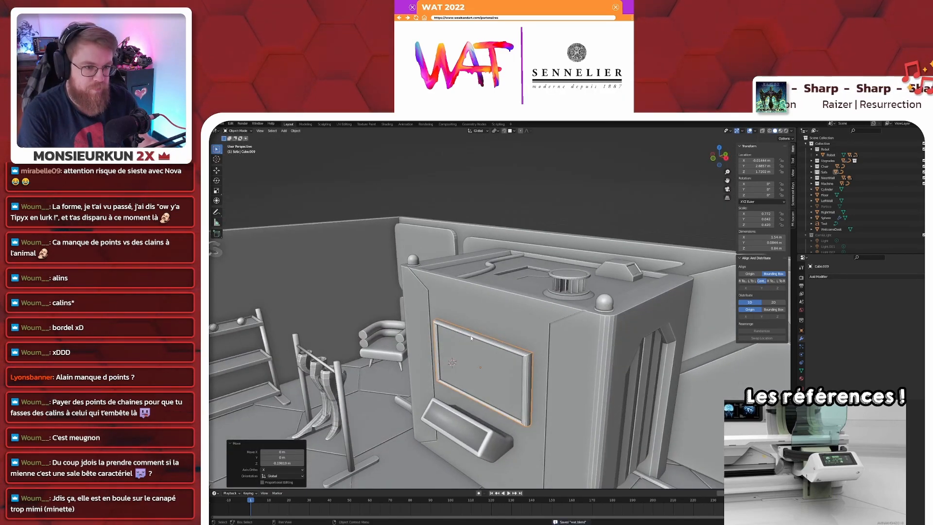
# - Move the machine's front tray (Cube.008) and screen (Cube.009) from the Sofa collection into the Machine collection
pyautogui.scroll(-5, 453, 334)
pyautogui.click(339, 292)
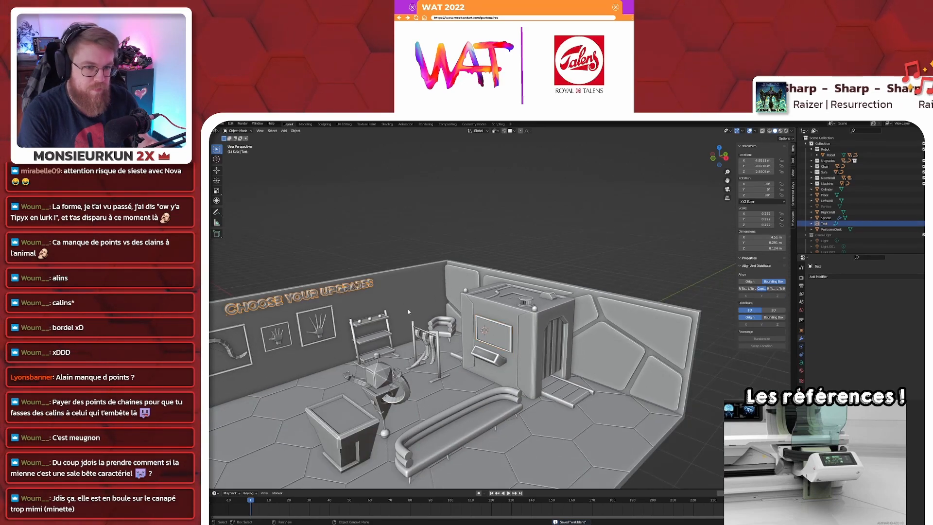
pyautogui.press('KP_7')
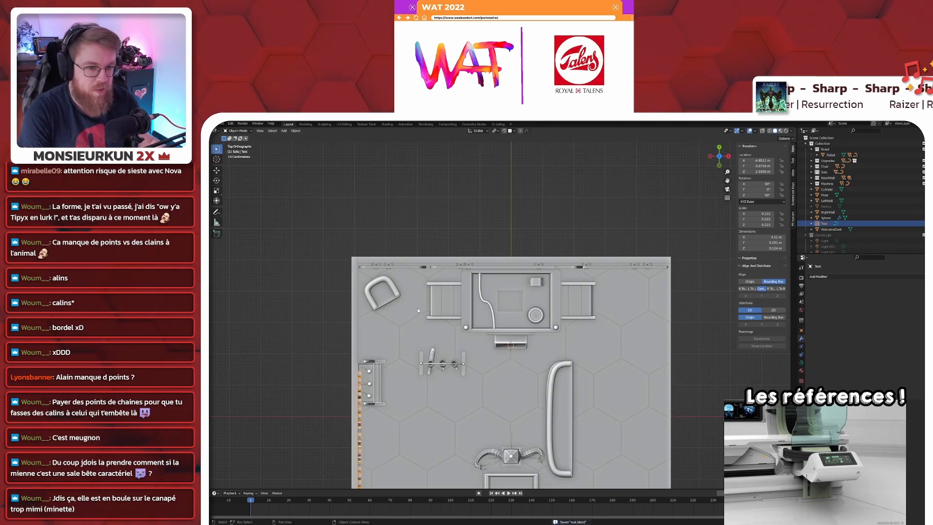
pyautogui.click(523, 344)
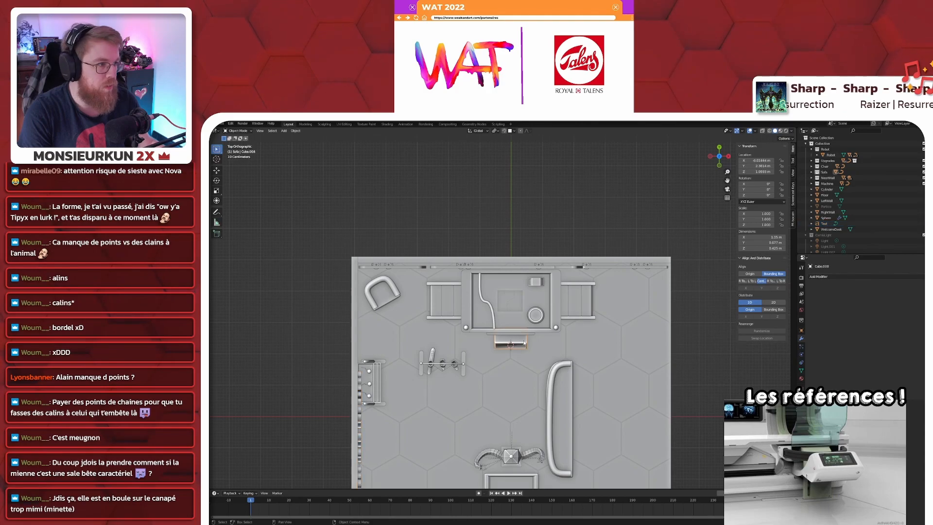
pyautogui.click(811, 172)
pyautogui.scroll(-5, 822, 200)
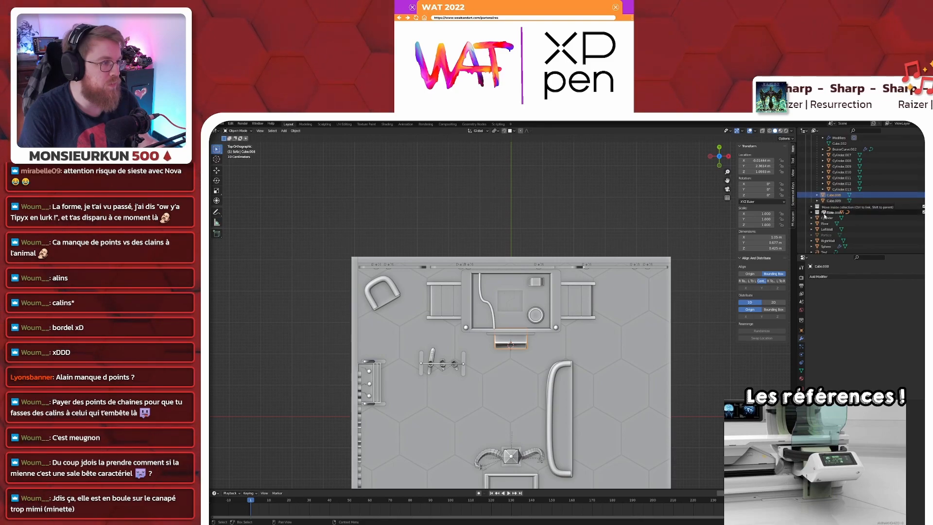
pyautogui.click(833, 200)
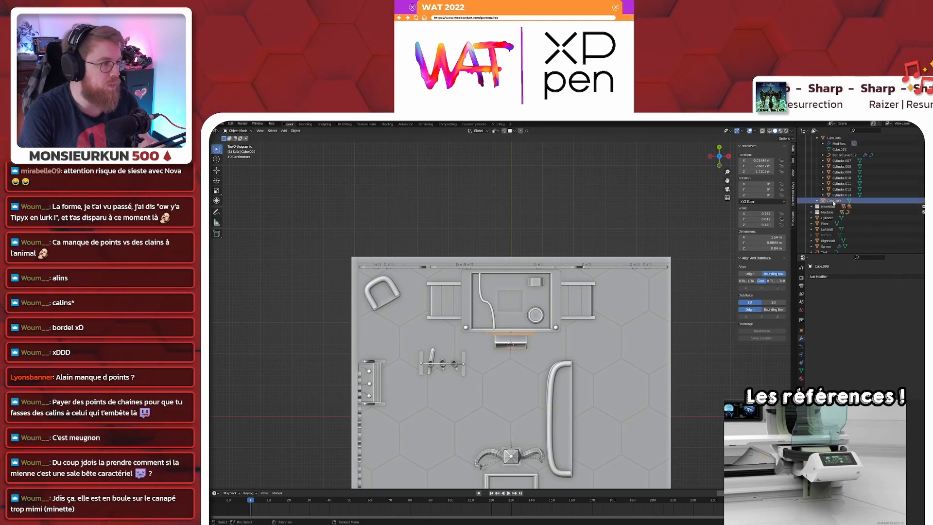
pyautogui.scroll(4, 832, 203)
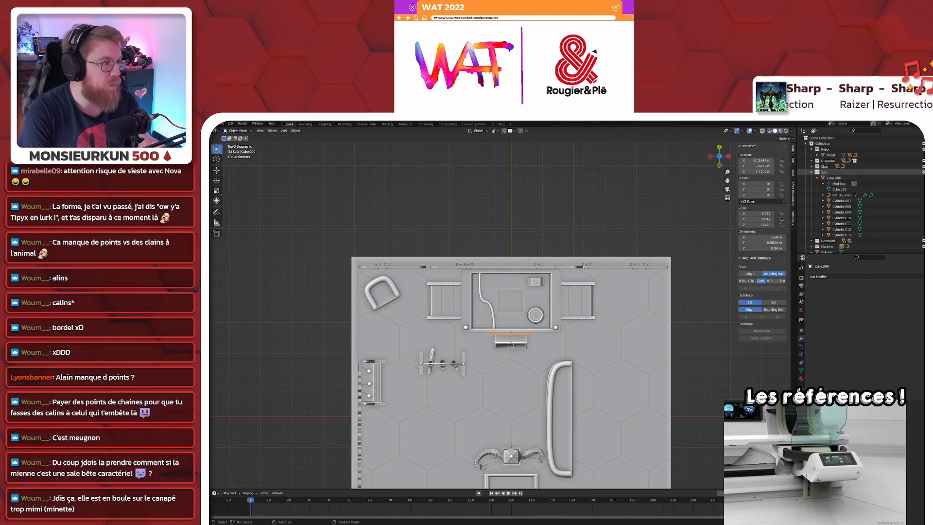
# - Toggle the Sofa collection off and on to check which objects it contains, and collapse it in the outliner
pyautogui.click(923, 172)
pyautogui.click(924, 172)
pyautogui.click(924, 172)
pyautogui.click(923, 172)
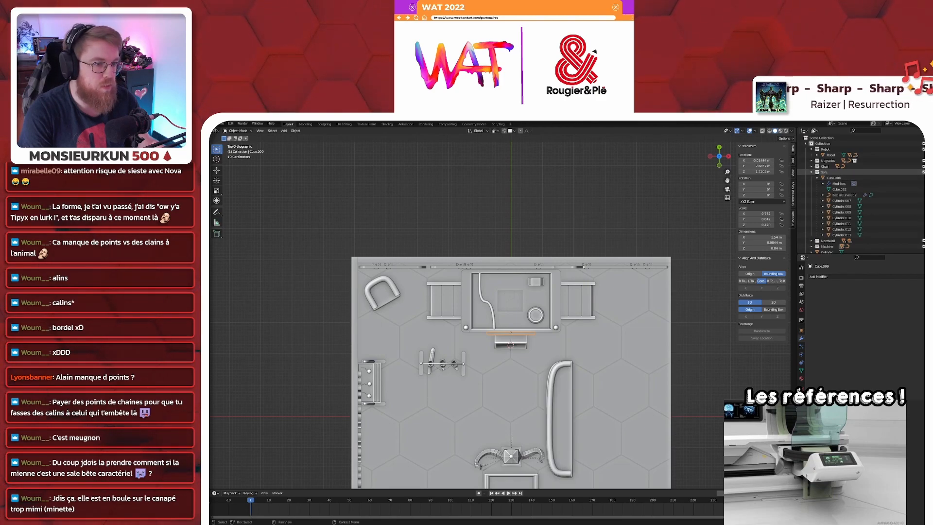
pyautogui.click(811, 172)
# - Make Machine the active collection in the outliner
pyautogui.click(823, 144)
pyautogui.moveTo(354, 383); pyautogui.dragTo(346, 384, button='middle')
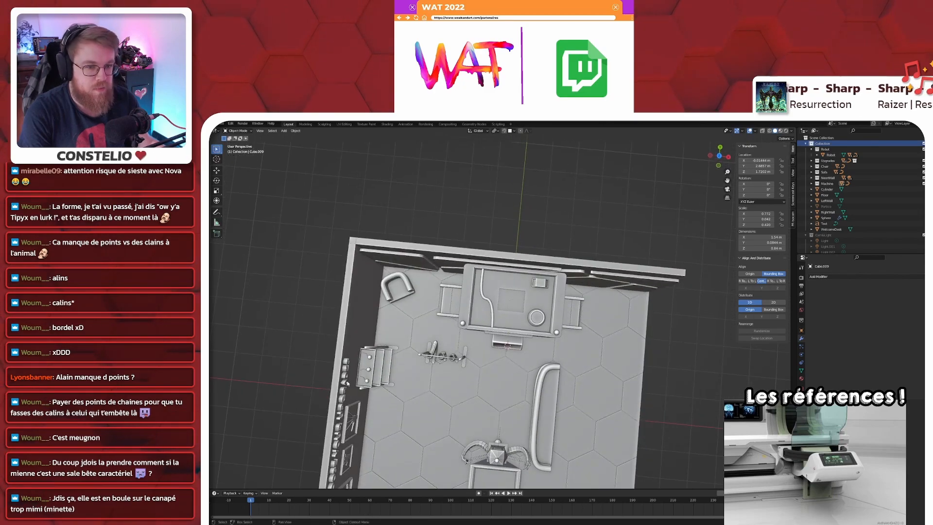
pyautogui.click(827, 183)
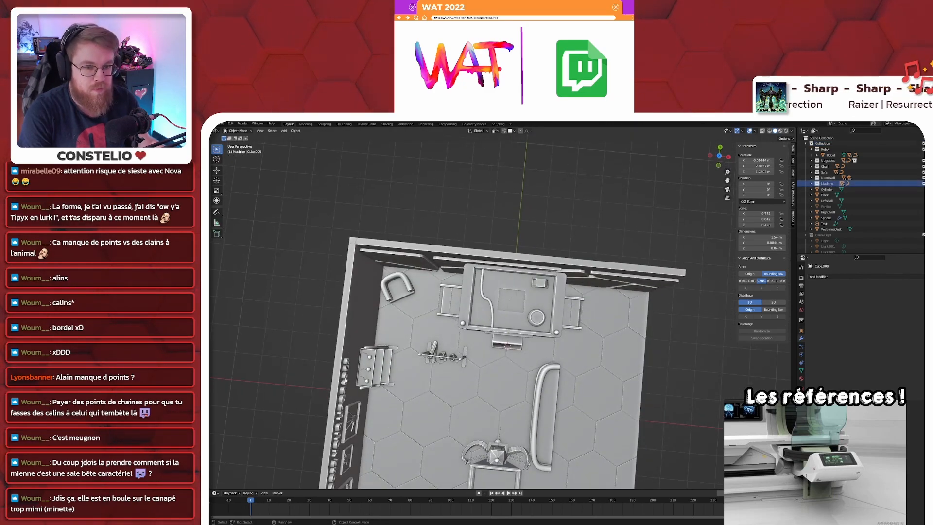
# - Duplicate the "Choose your upgrades" wall text, place the copy inside the room and rotate it 90° in the top view
pyautogui.click(345, 380)
pyautogui.press('KP_7')
pyautogui.hotkey('shift', 'd')
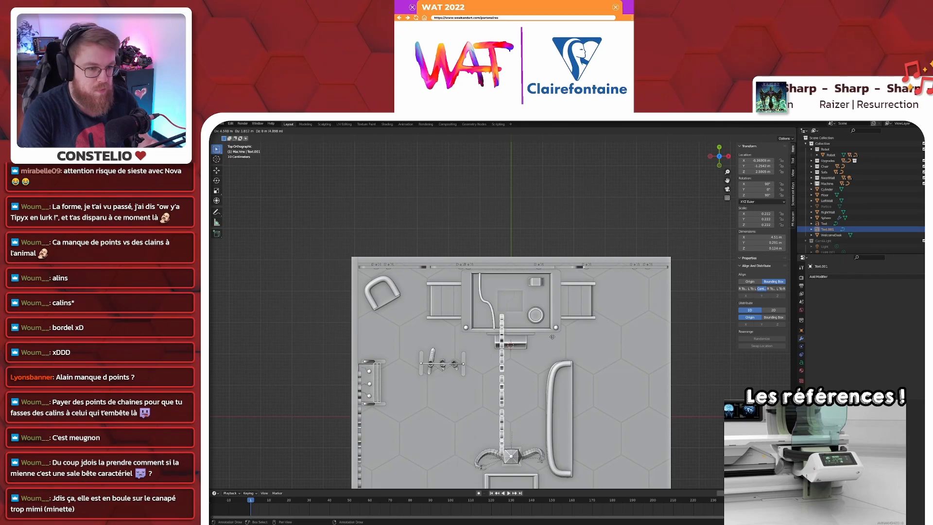
pyautogui.click(582, 302)
pyautogui.press('r')
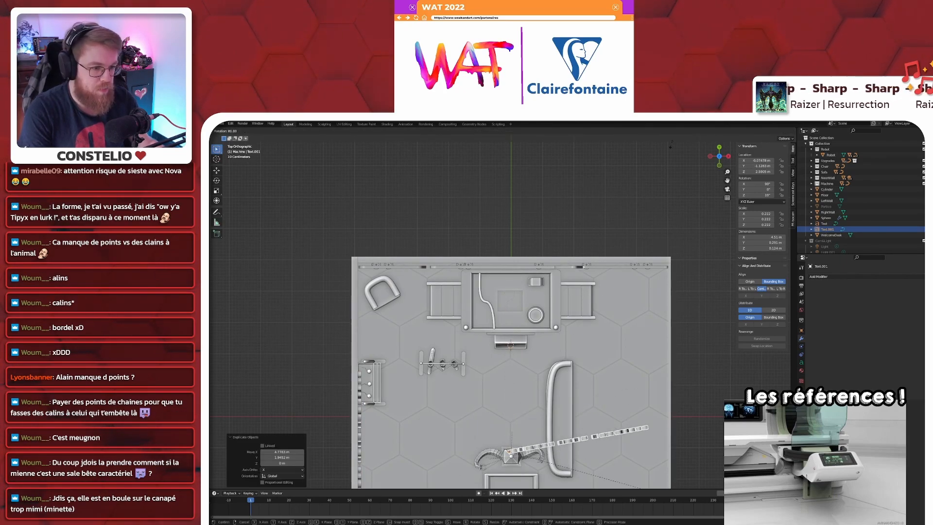
pyautogui.write('90')
pyautogui.press('Return')
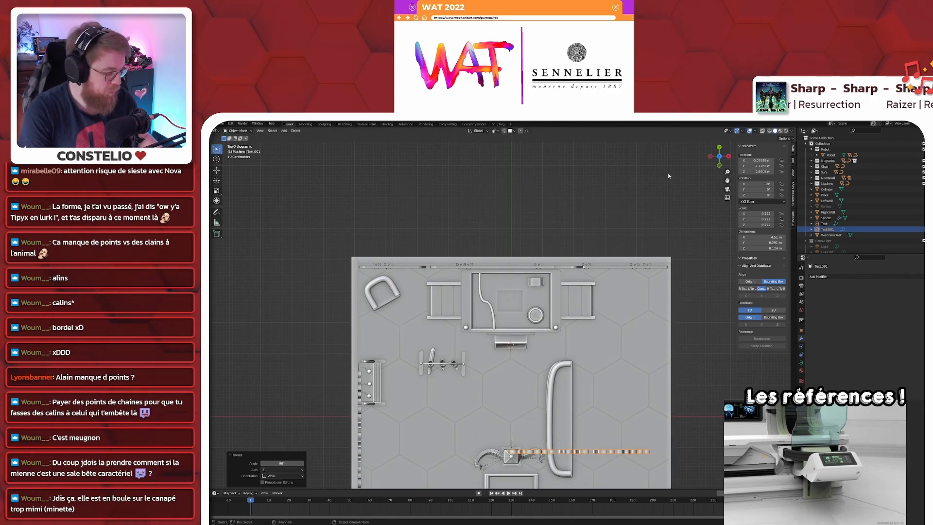
# - Move the copied text over the machine in the front view and change its wording to "Upgrade in progress"
pyautogui.press('KP_1')
pyautogui.press('g')
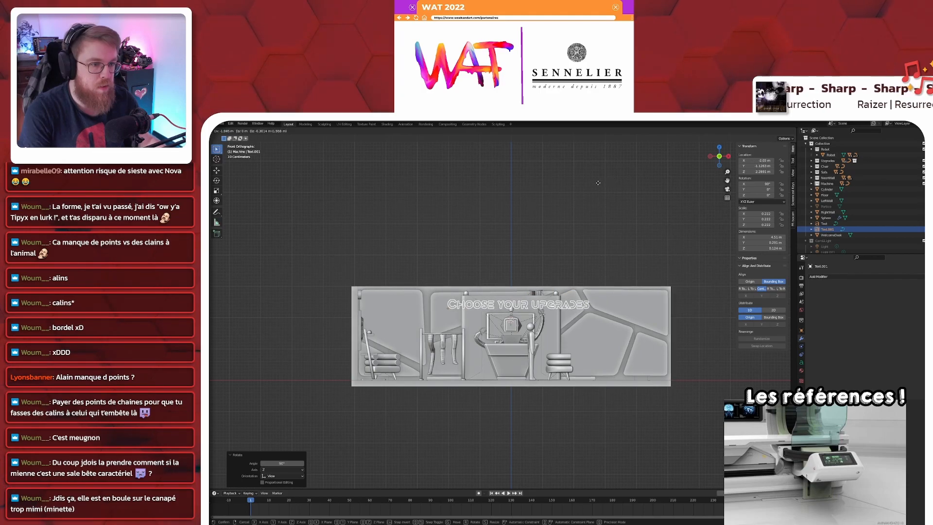
pyautogui.click(596, 181)
pyautogui.press('Tab')
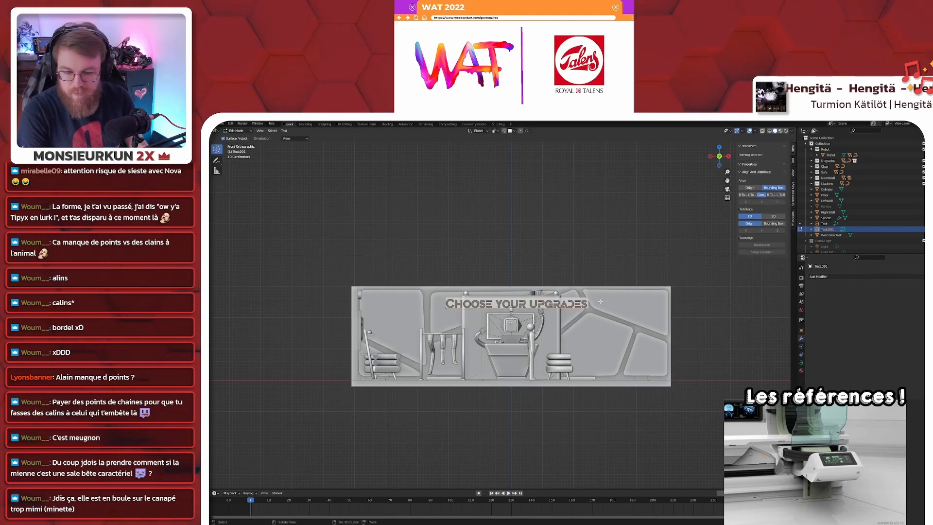
pyautogui.hotkey('ctrl', 'a')
pyautogui.press('BackSpace')
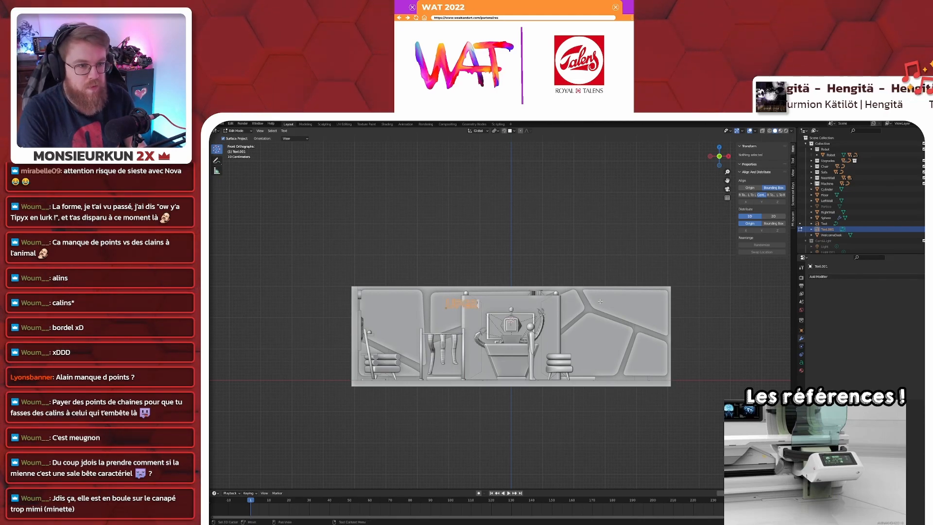
pyautogui.write('UPGRADE IN PROGRESS')
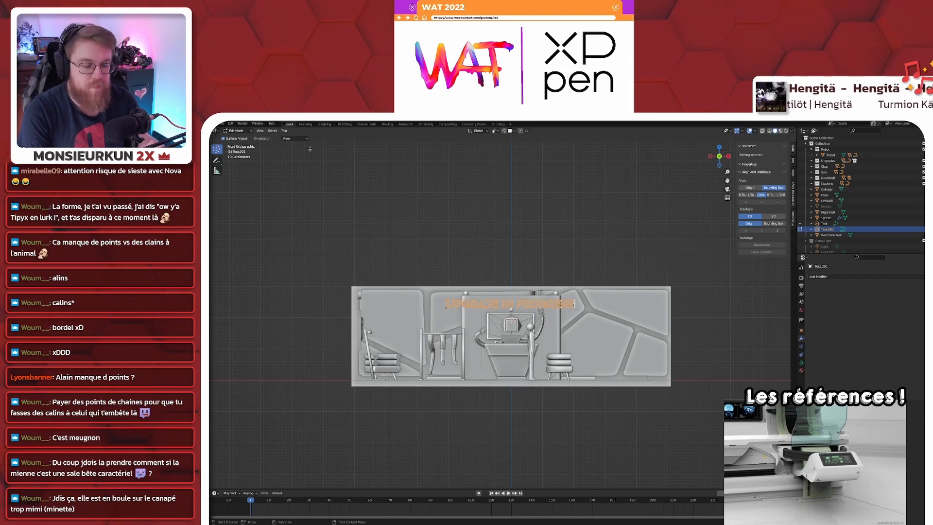
pyautogui.press('Tab')
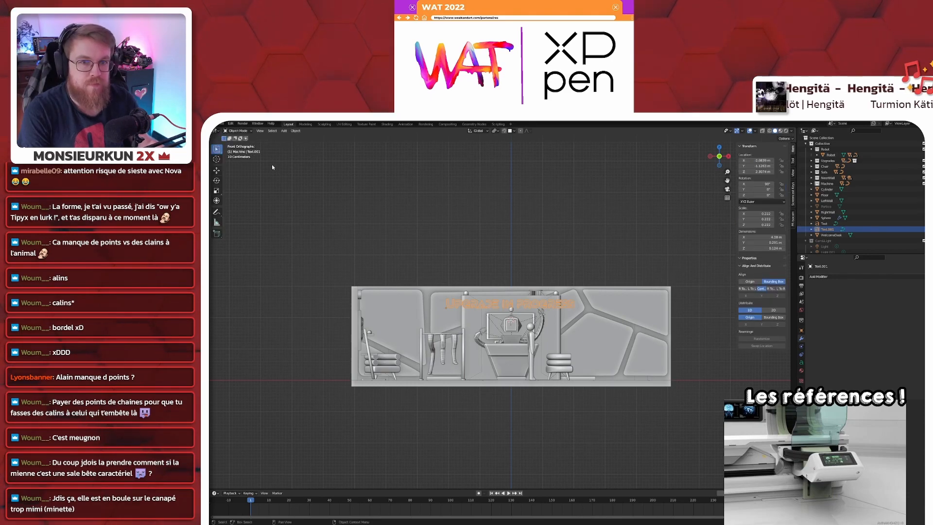
# - Reduce the sign's font size until it is about 1.5 m wide and place it above the machine's front screen
pyautogui.scroll(6, 536, 302)
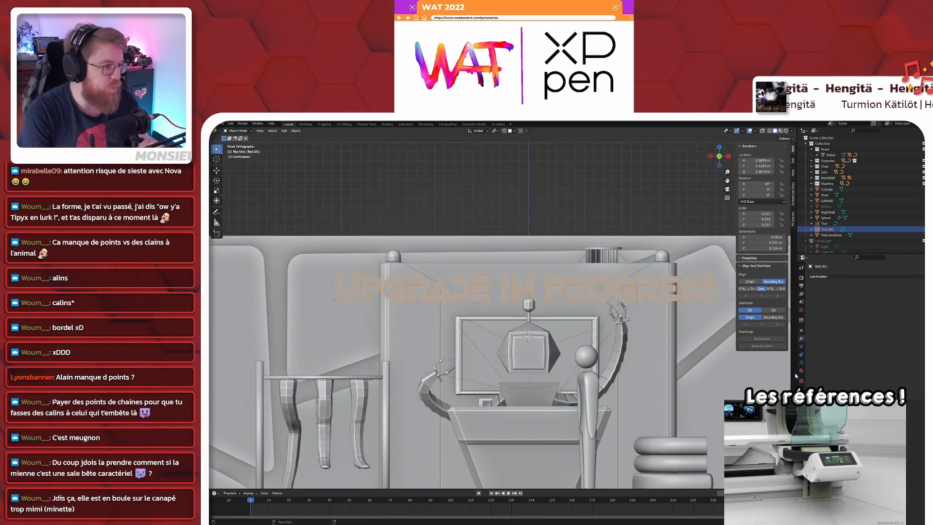
pyautogui.click(801, 362)
pyautogui.scroll(-2, 864, 330)
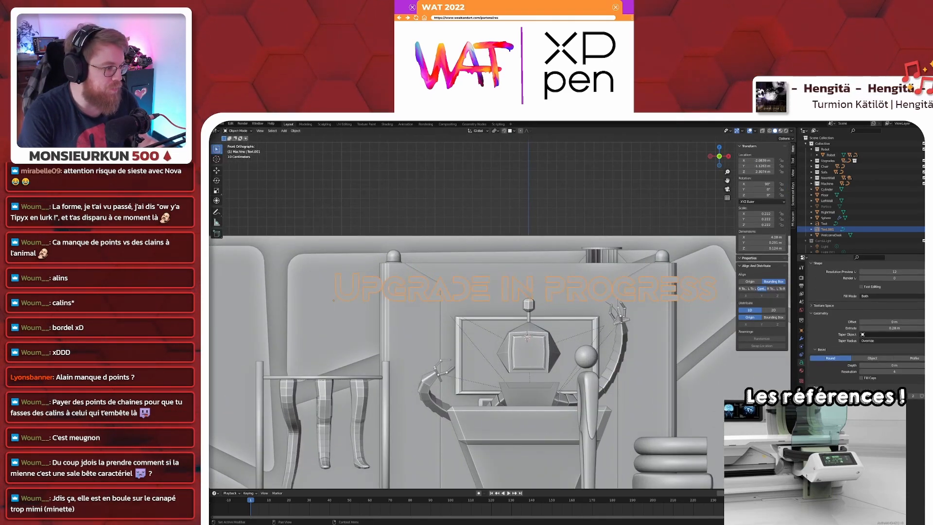
pyautogui.moveTo(894, 434); pyautogui.dragTo(859, 434)
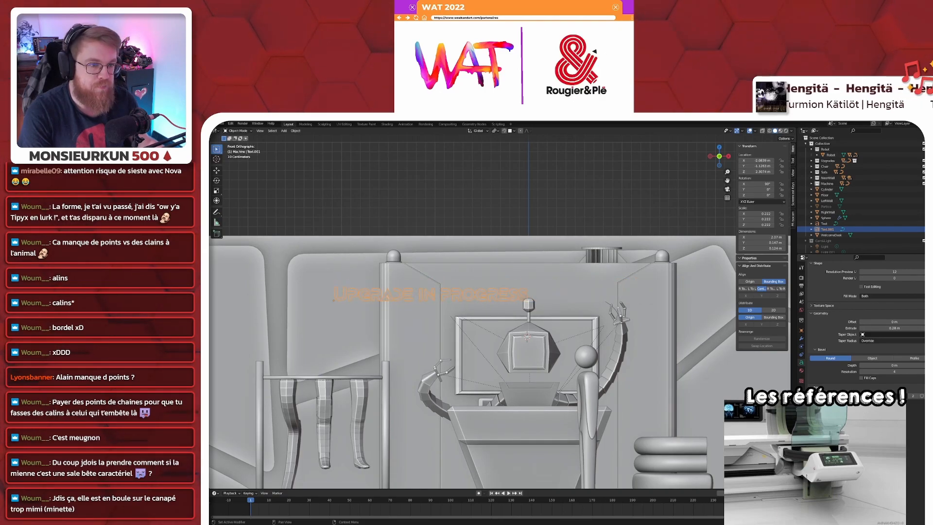
pyautogui.press('g')
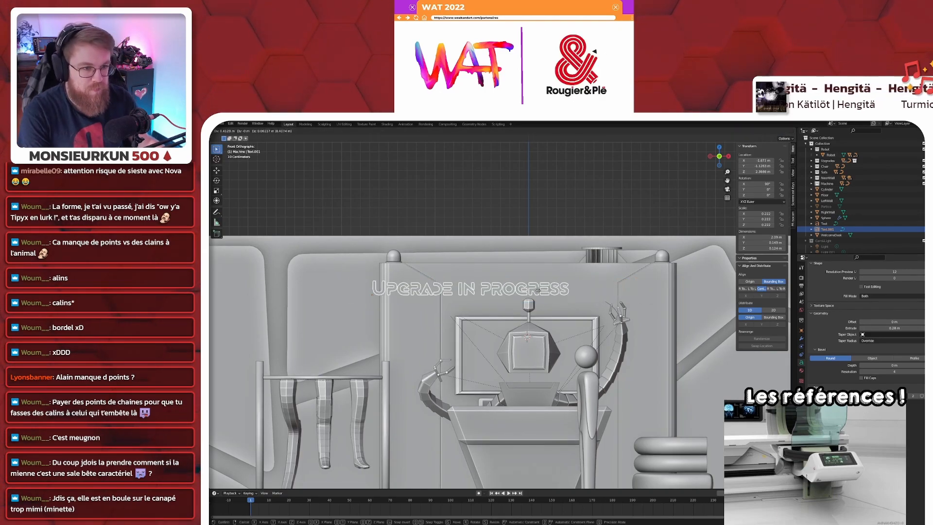
pyautogui.click(593, 286)
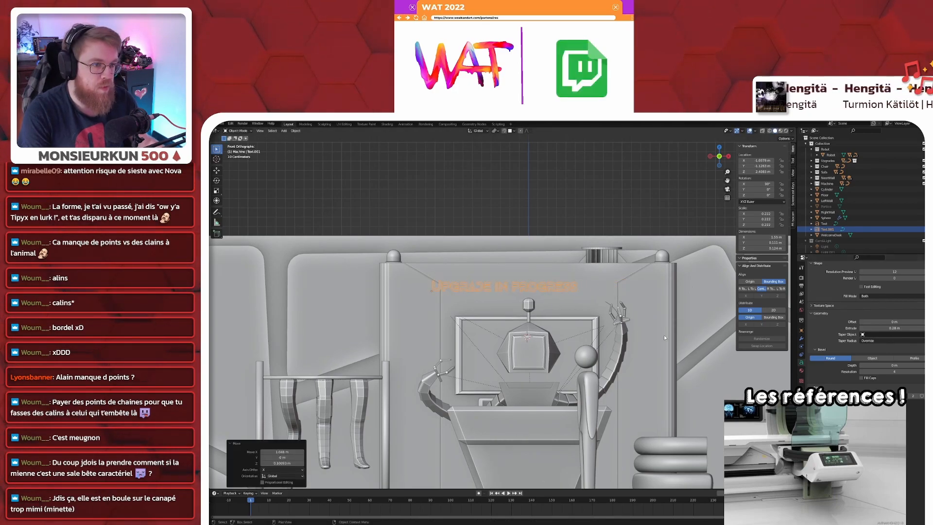
pyautogui.press('g')
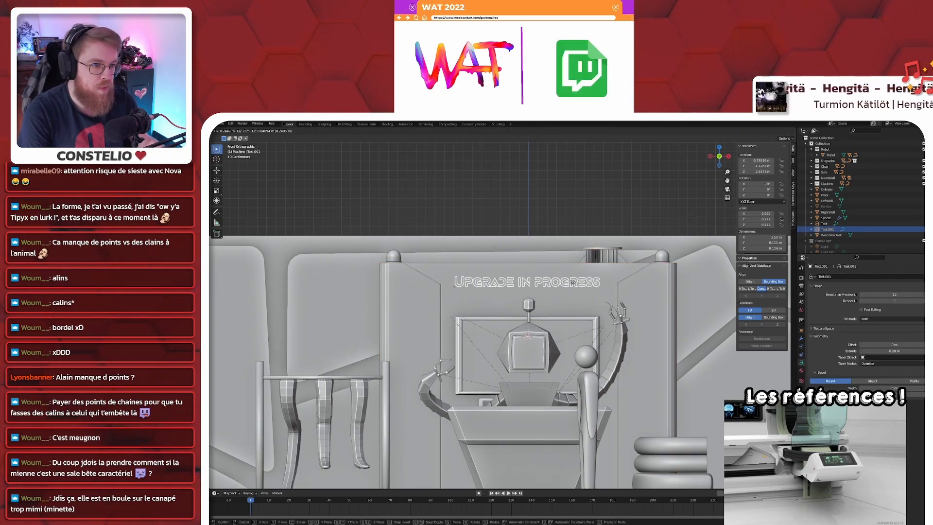
pyautogui.click(573, 286)
# - Move the "Upgrade in progress" text about 3.78 m along Y onto the machine's front face
pyautogui.scroll(2, 575, 289)
pyautogui.moveTo(574, 290); pyautogui.dragTo(560, 290, button='middle')
pyautogui.press('KP_7')
pyautogui.scroll(-4, 567, 292)
pyautogui.scroll(-3, 566, 290)
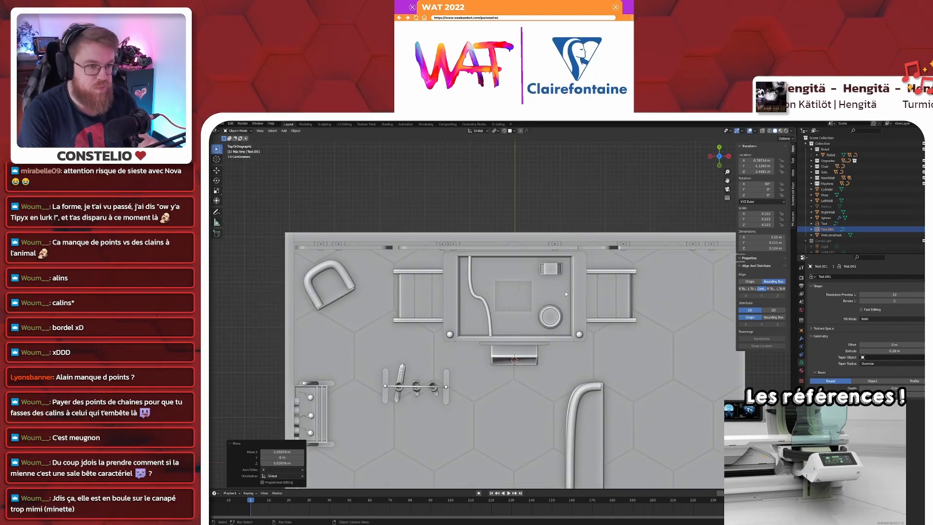
pyautogui.press('g')
pyautogui.press('y')
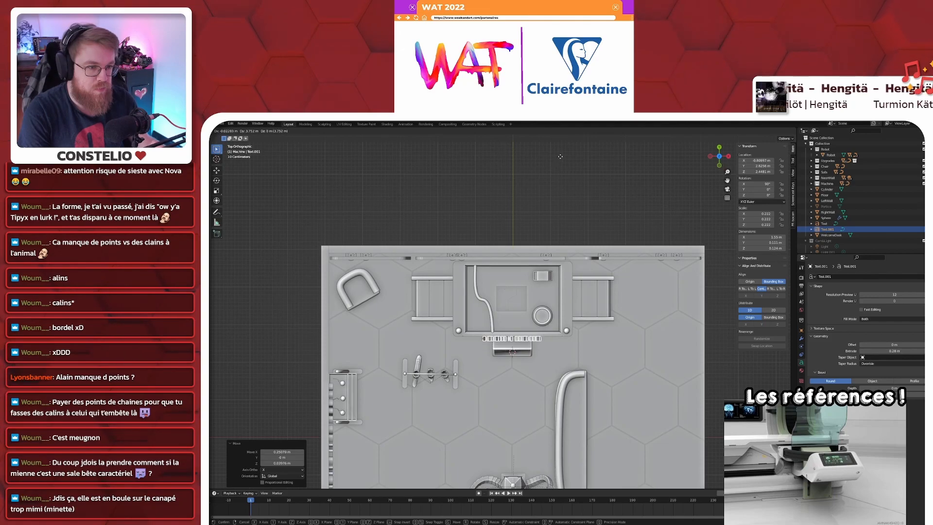
pyautogui.click(561, 158)
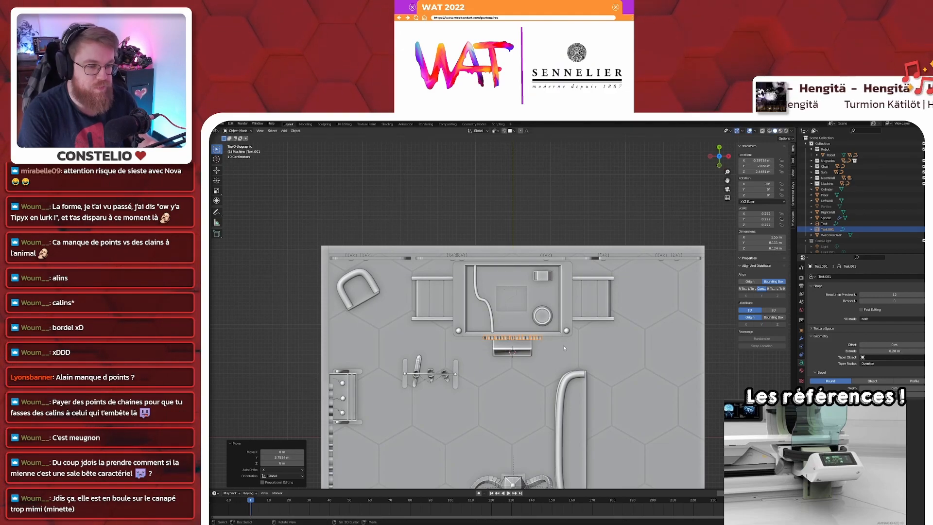
pyautogui.press('KP_1')
pyautogui.scroll(5, 568, 321)
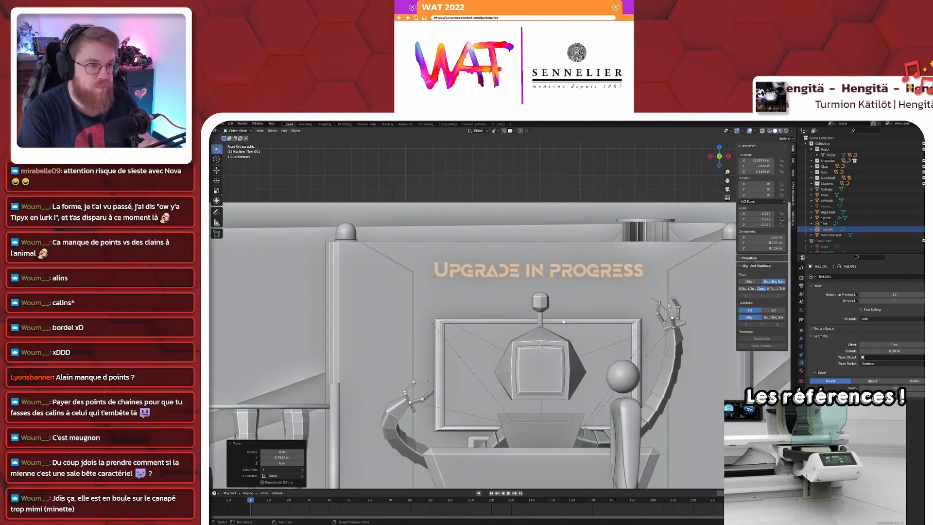
pyautogui.scroll(3, 563, 322)
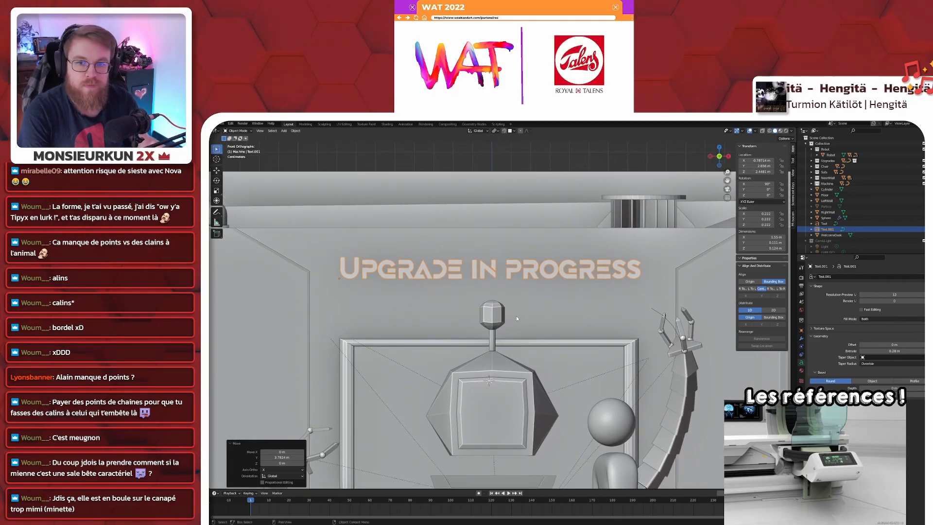
pyautogui.hotkey('shift', 'a')
pyautogui.moveTo(516, 273)
pyautogui.press('Escape')
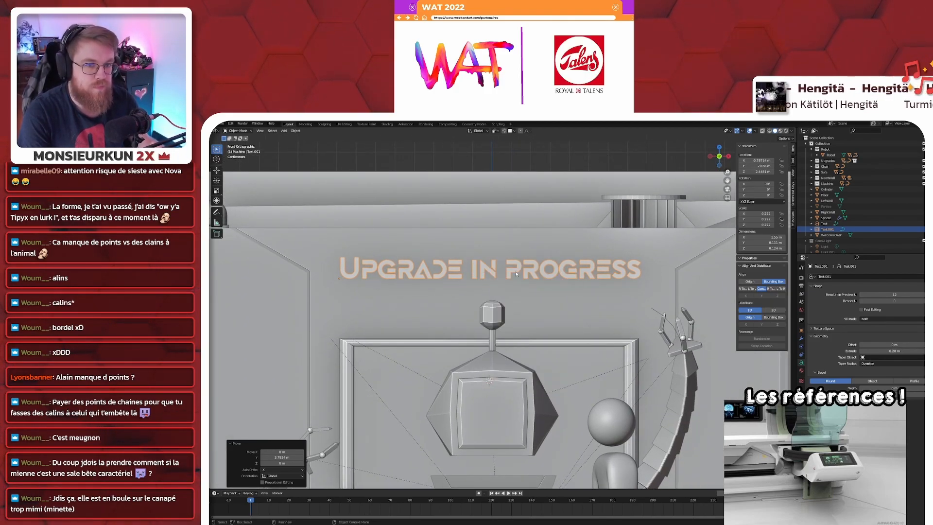
pyautogui.hotkey('shift', 's')
pyautogui.press('Escape')
pyautogui.rightClick(516, 274)
pyautogui.press('Escape')
# - Set the sign text's origin to its geometry and its X location to -0.01444 m, matching the machine's front screen
pyautogui.rightClick(516, 274)
pyautogui.moveTo(516, 273)
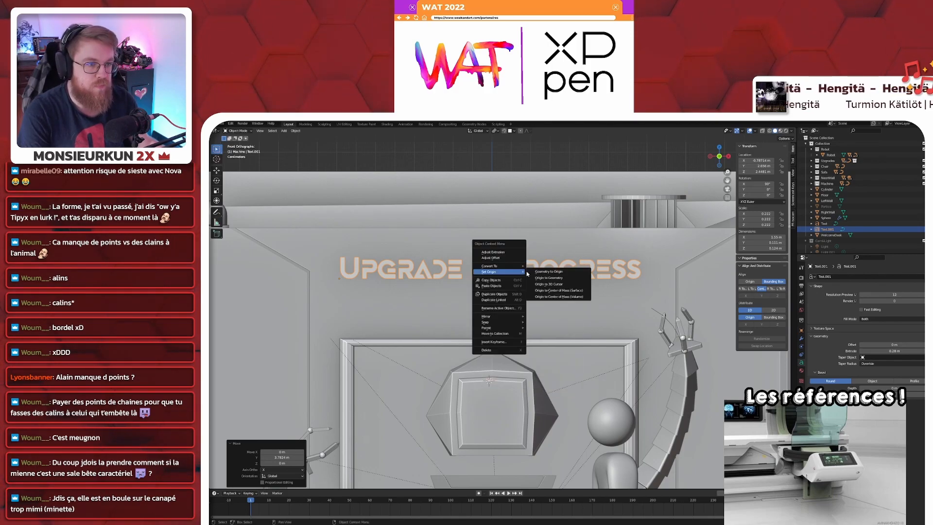
pyautogui.click(548, 278)
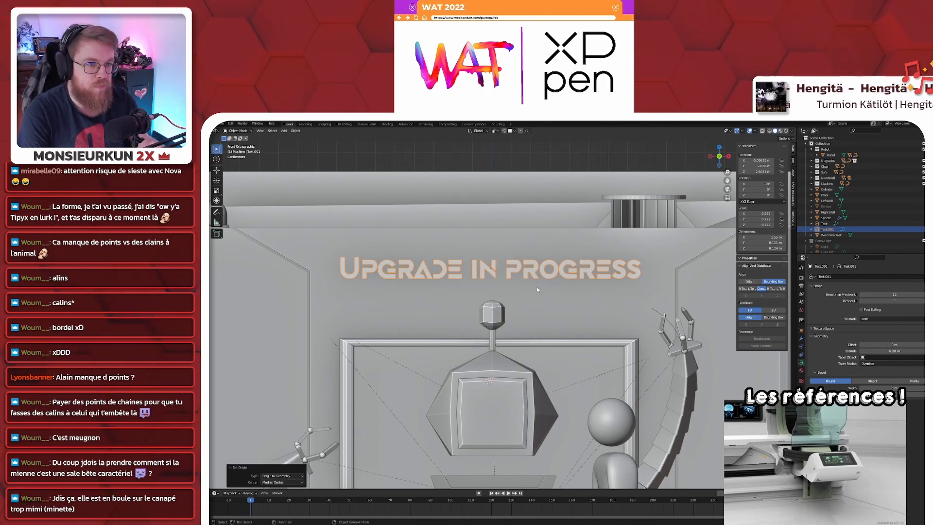
pyautogui.click(564, 346)
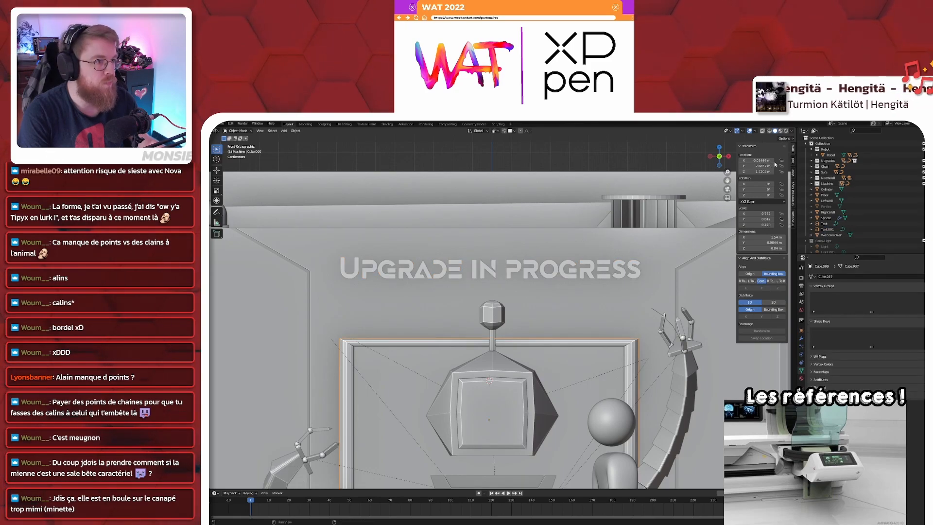
pyautogui.click(545, 273)
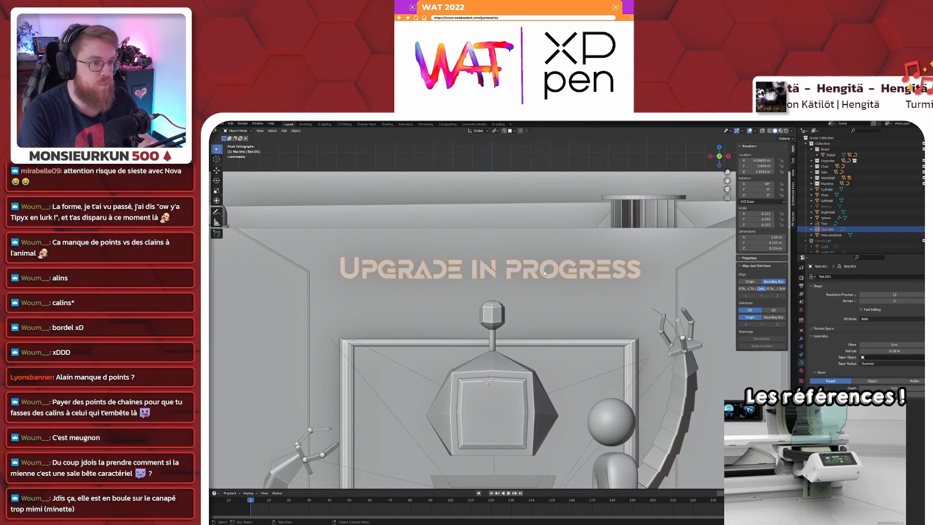
pyautogui.click(758, 161)
pyautogui.write('-0.01444 m')
pyautogui.press('Return')
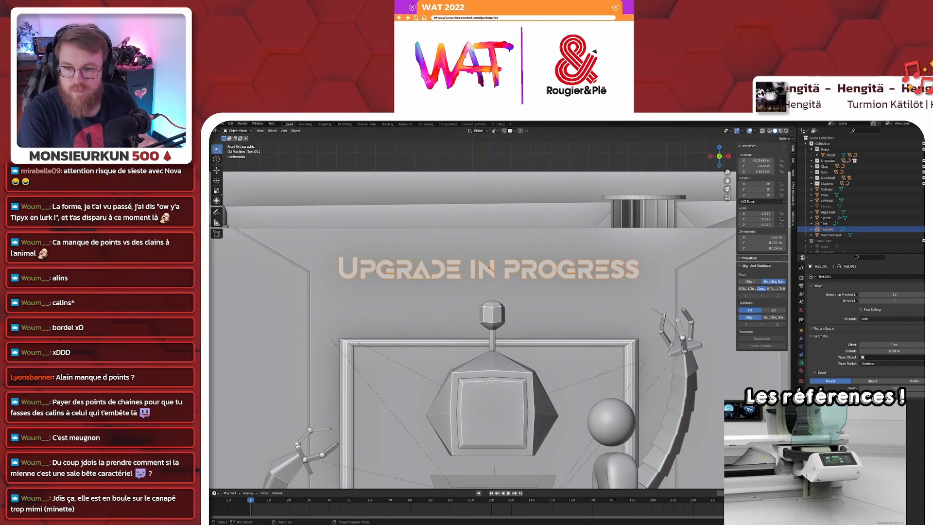
# - Reduce the sign text's extrusion to about 0.16 m and move it about 0.03 m along Y toward the machine
pyautogui.scroll(-4, 670, 301)
pyautogui.moveTo(670, 301); pyautogui.dragTo(600, 359, button='middle')
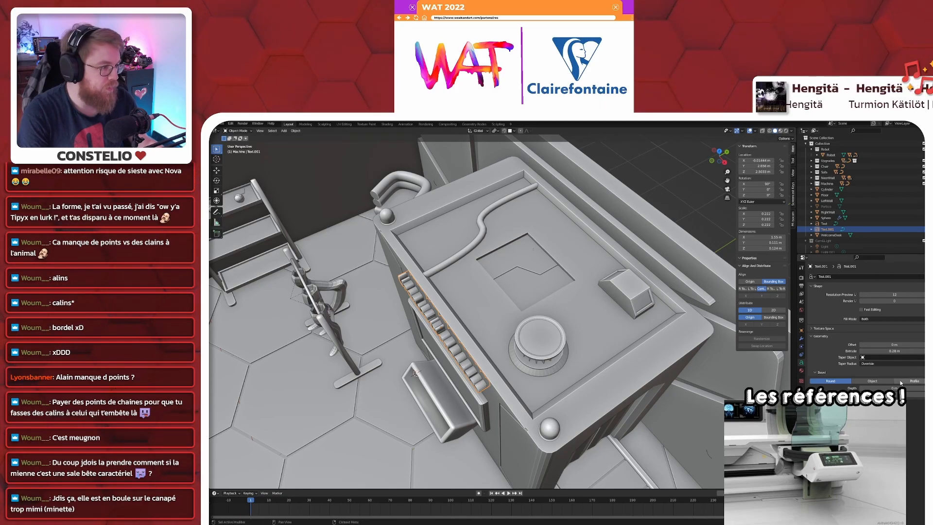
pyautogui.moveTo(893, 351); pyautogui.dragTo(858, 351)
pyautogui.press('g')
pyautogui.press('y')
pyautogui.click(482, 392)
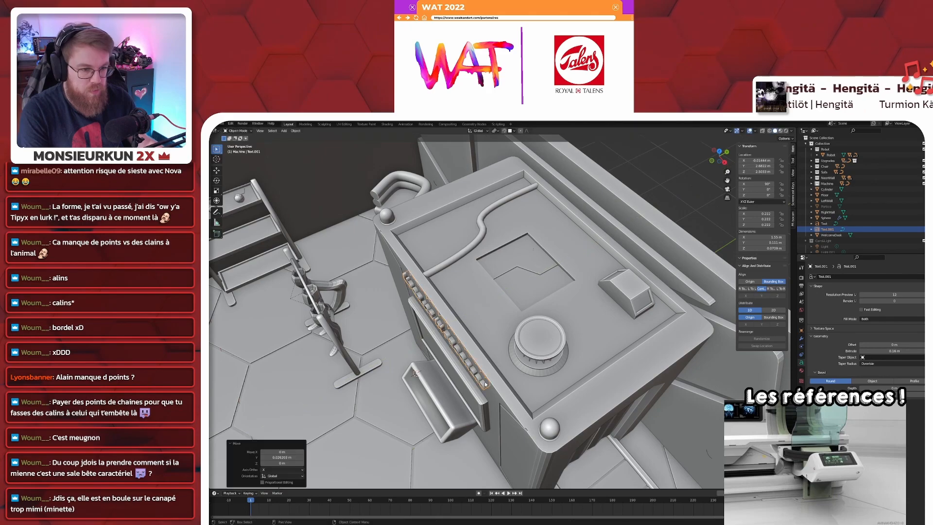
# - Save the file and preview the whole room in Rendered shading, returning to Solid shading
pyautogui.scroll(-6, 485, 389)
pyautogui.moveTo(475, 403); pyautogui.dragTo(495, 372, button='middle')
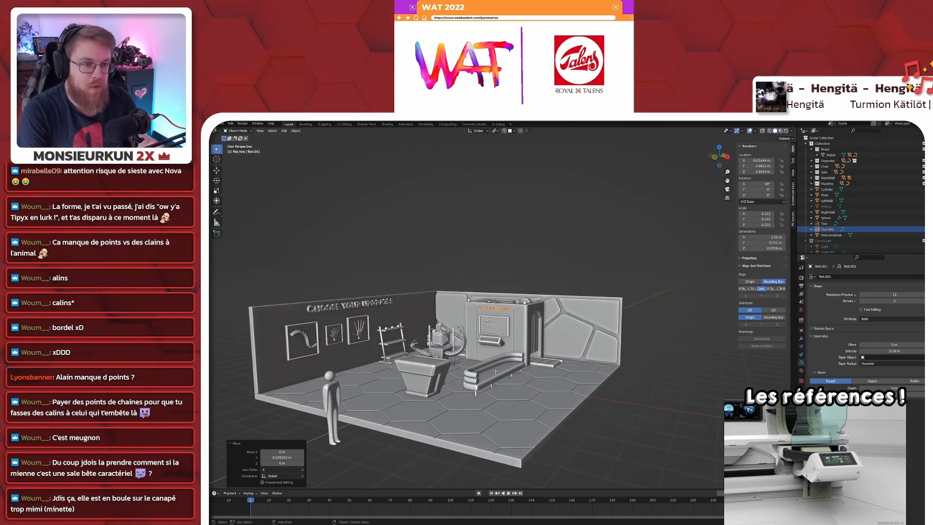
pyautogui.press('Tab')
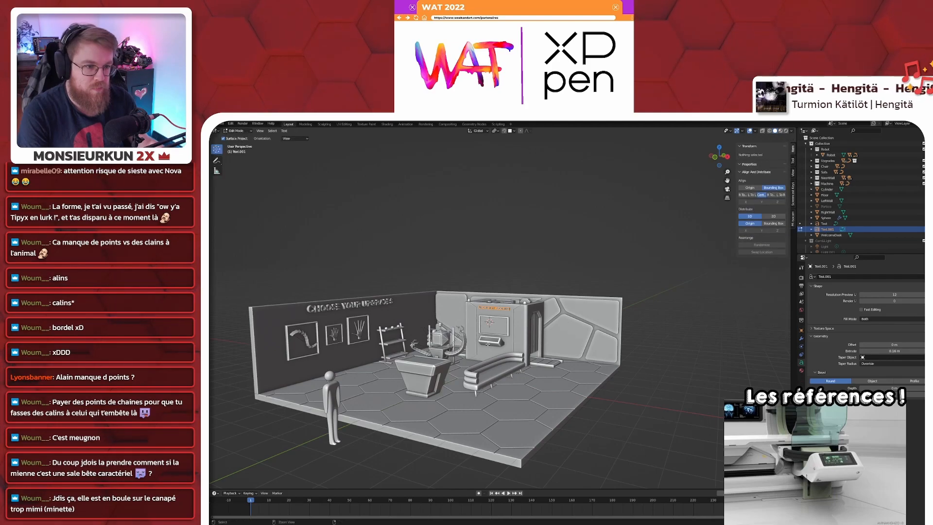
pyautogui.press('Tab')
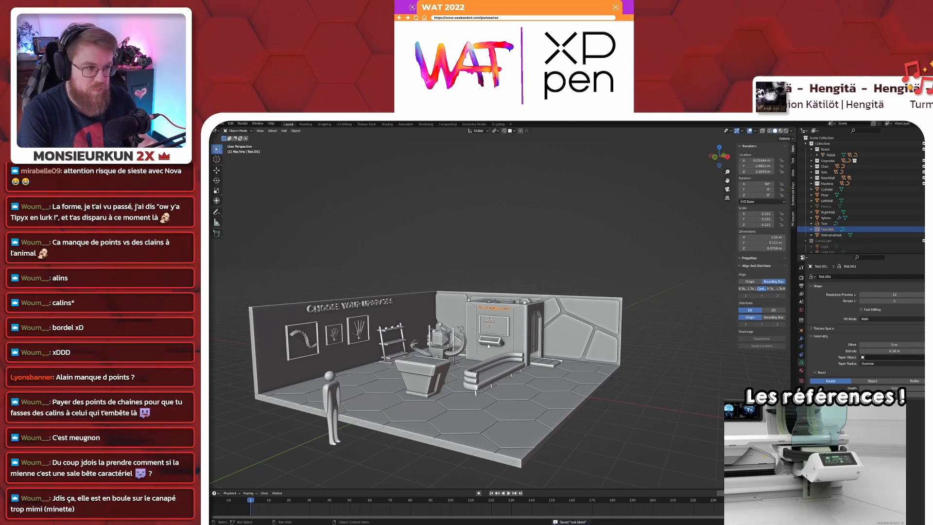
pyautogui.press('z')
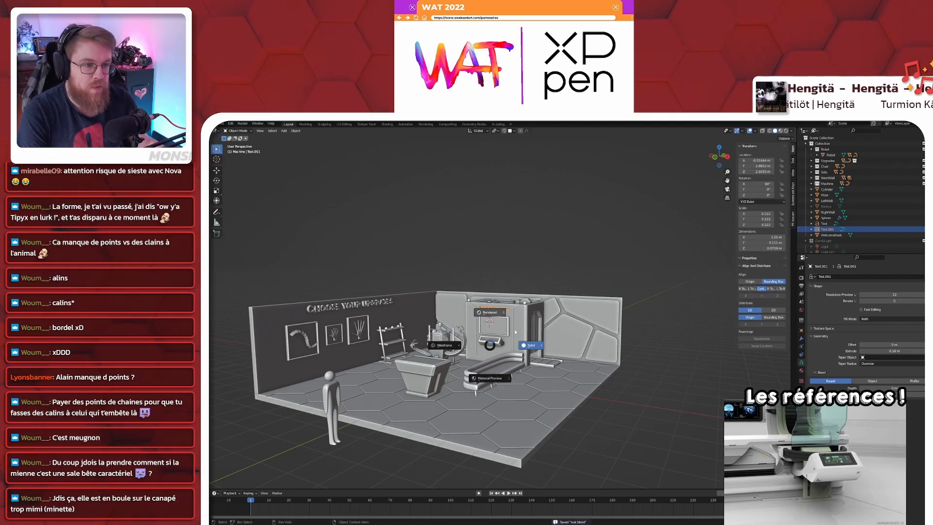
pyautogui.click(489, 313)
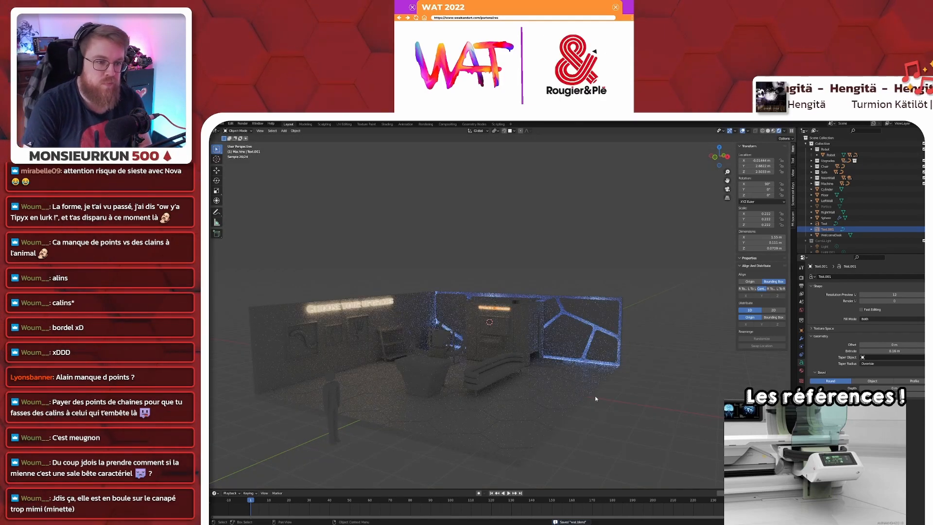
pyautogui.press('z')
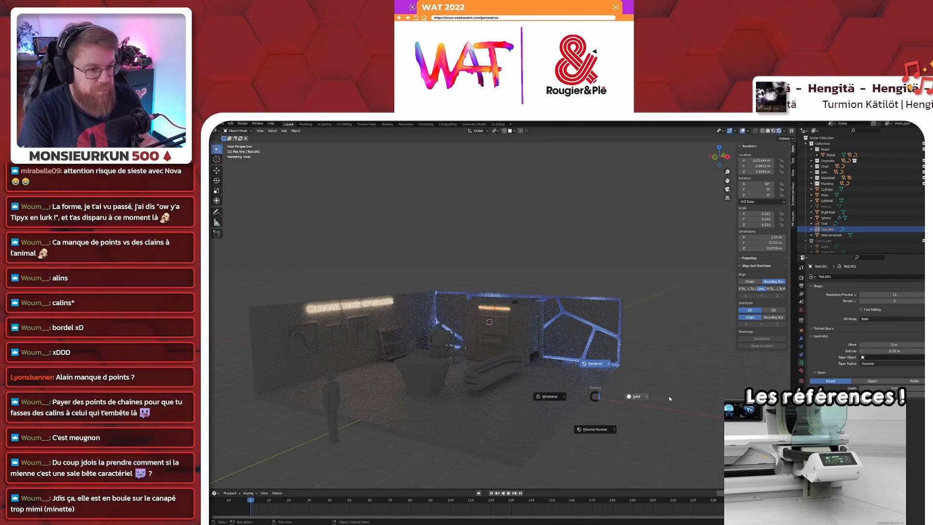
pyautogui.click(635, 396)
# - Examine the room's layout from a raised view and select the sofa's base
pyautogui.scroll(-2, 544, 331)
pyautogui.moveTo(527, 314); pyautogui.dragTo(544, 342, button='middle')
pyautogui.scroll(5, 544, 342)
pyautogui.keyDown('shift'); pyautogui.moveTo(544, 342); pyautogui.dragTo(518, 319, button='middle'); pyautogui.keyUp('shift')
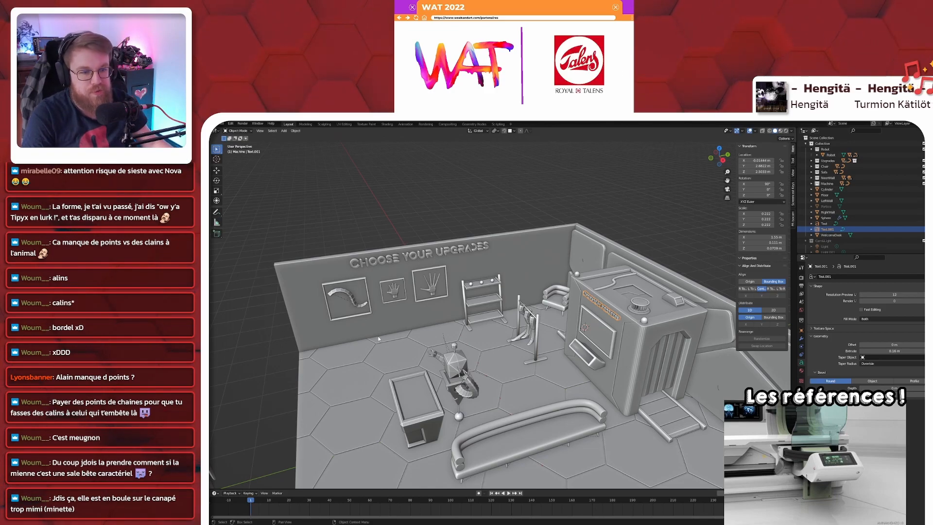
pyautogui.keyDown('shift'); pyautogui.moveTo(378, 337); pyautogui.dragTo(416, 269, button='middle'); pyautogui.keyUp('shift')
pyautogui.click(439, 296)
pyautogui.scroll(-4, 470, 350)
pyautogui.click(548, 334)
pyautogui.scroll(4, 549, 337)
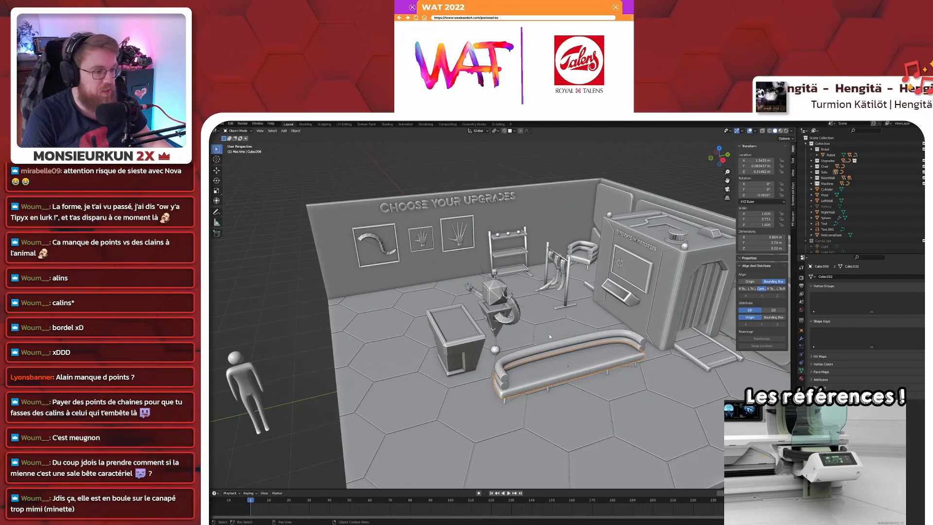
# - Show the sofa base's Subdivision modifier and toggle its viewport display to compare the smoothed and unsmoothed shapes
pyautogui.click(801, 339)
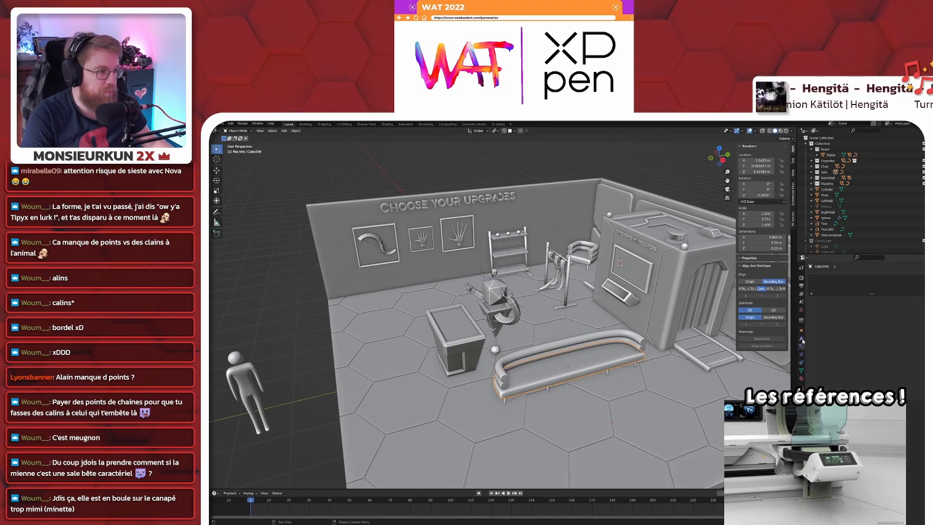
pyautogui.click(910, 287)
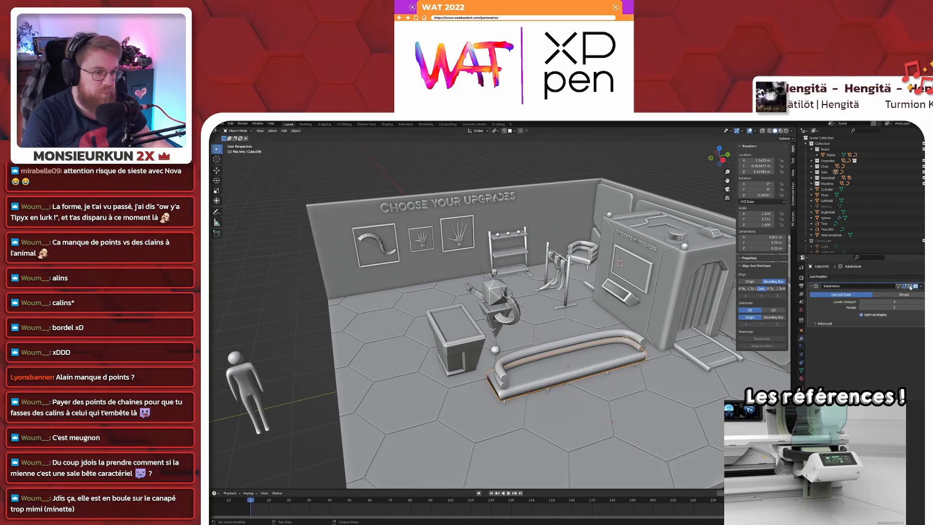
pyautogui.click(910, 287)
pyautogui.click(910, 287)
pyautogui.click(910, 287)
pyautogui.click(910, 286)
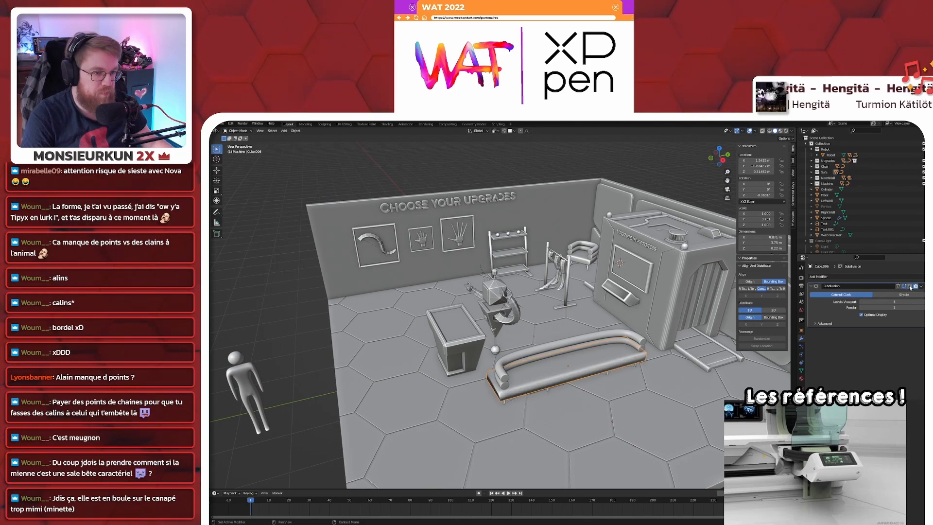
pyautogui.click(910, 287)
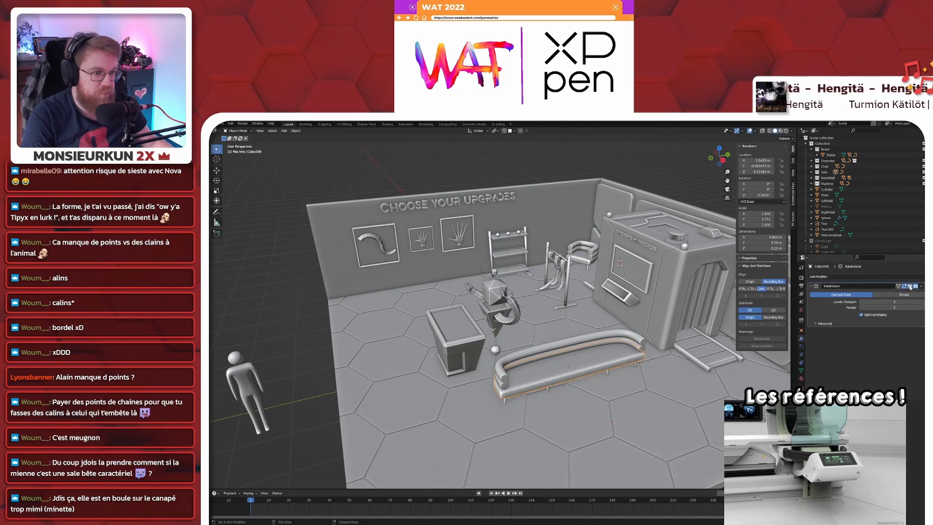
# - Try different viewport subdivision levels on the sofa base, comparing its shape up close with the modifier hidden and shown
pyautogui.click(862, 303)
pyautogui.scroll(5, 524, 421)
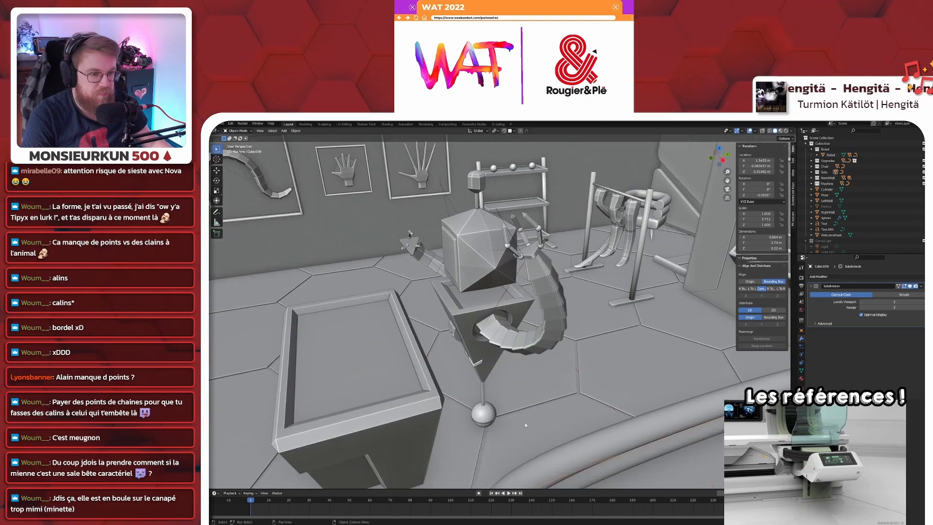
pyautogui.moveTo(525, 420); pyautogui.dragTo(552, 410, button='middle')
pyautogui.keyDown('shift'); pyautogui.moveTo(676, 389); pyautogui.dragTo(534, 351, button='middle'); pyautogui.keyUp('shift')
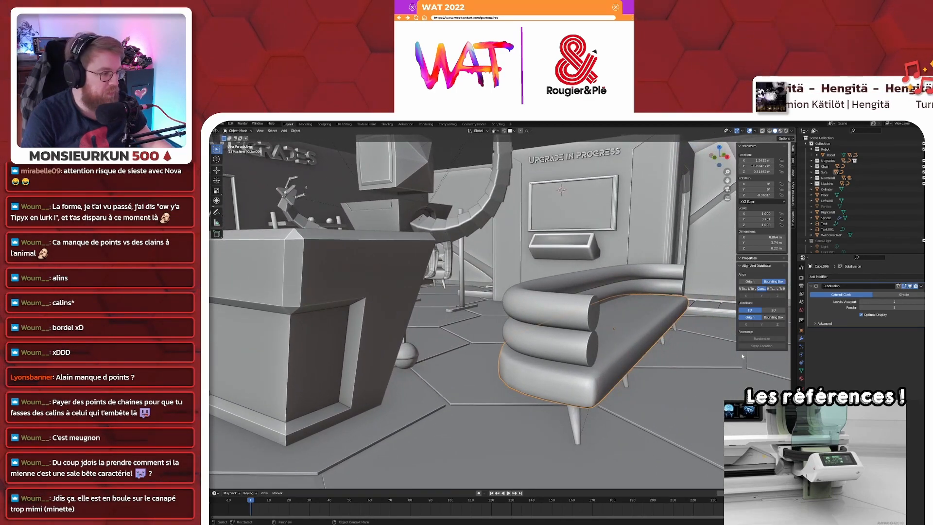
pyautogui.click(921, 302)
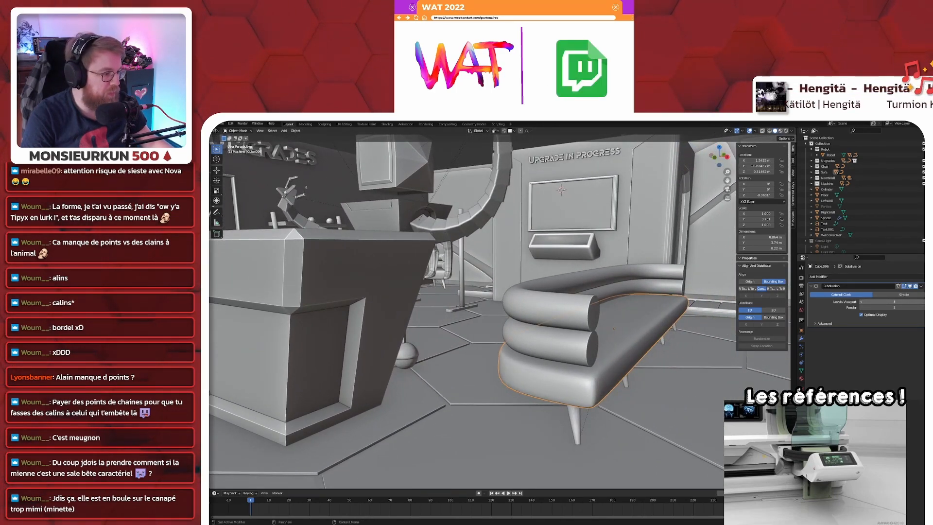
pyautogui.click(861, 303)
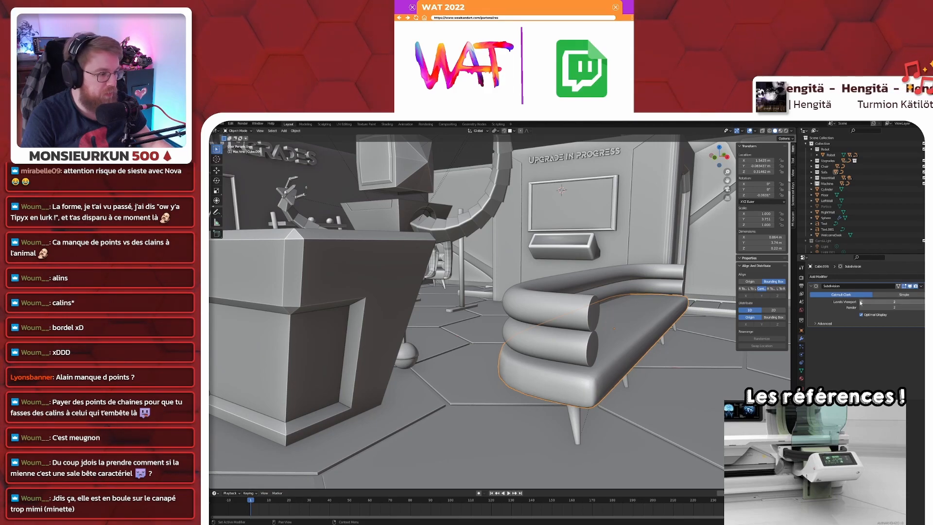
pyautogui.click(861, 303)
pyautogui.moveTo(860, 302); pyautogui.dragTo(876, 302)
pyautogui.click(910, 286)
pyautogui.click(911, 287)
pyautogui.click(910, 287)
pyautogui.click(910, 287)
# - Select the sofa's tubular backrest and compare its shape with its Subdivision modifier hidden and shown in the viewport
pyautogui.click(553, 313)
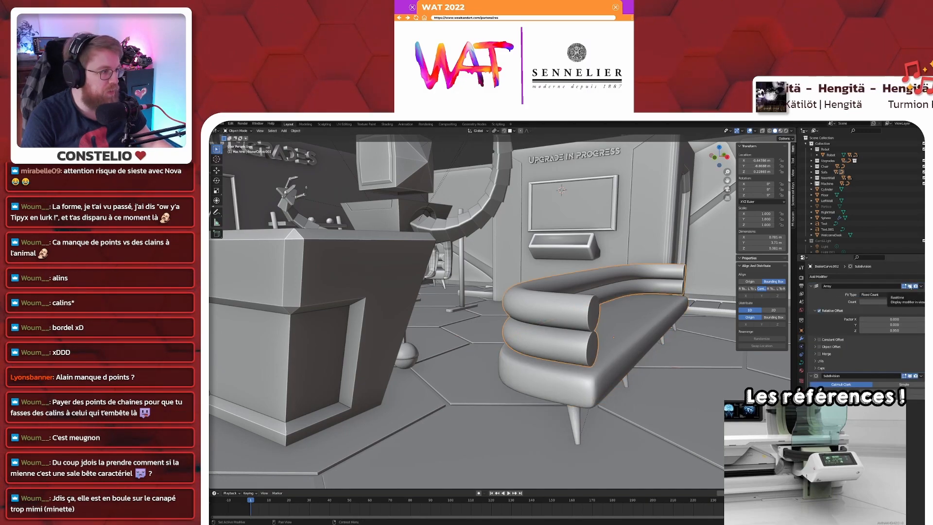
pyautogui.click(910, 376)
pyautogui.click(911, 377)
pyautogui.click(911, 377)
pyautogui.click(910, 377)
pyautogui.click(910, 376)
pyautogui.click(910, 377)
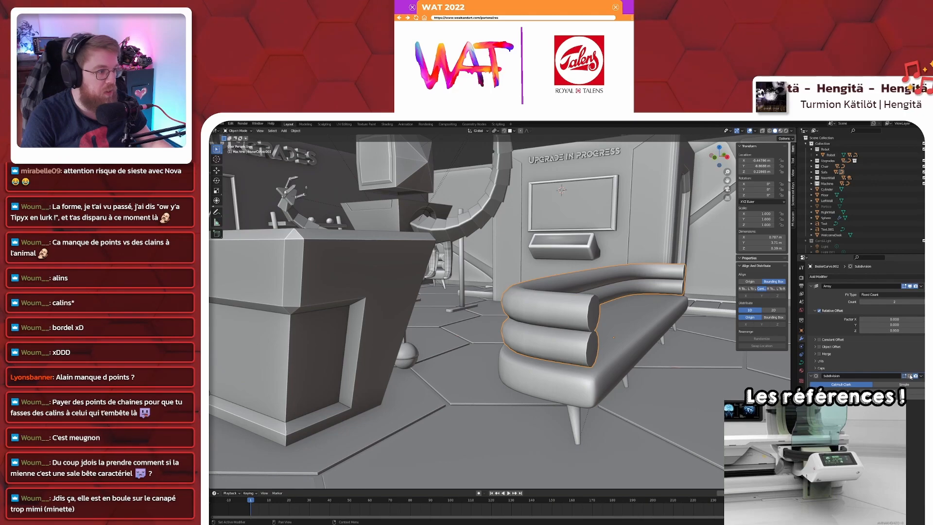
pyautogui.moveTo(622, 322)
pyautogui.mouseDown(button='middle')
pyautogui.moveTo(597, 327)
pyautogui.moveTo(619, 322)
pyautogui.mouseUp(button='middle')
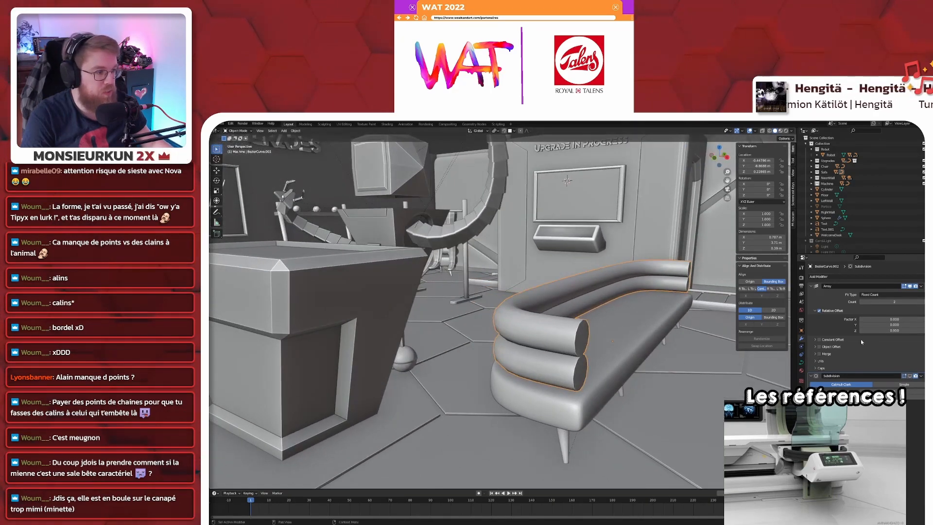
pyautogui.click(909, 377)
pyautogui.click(909, 377)
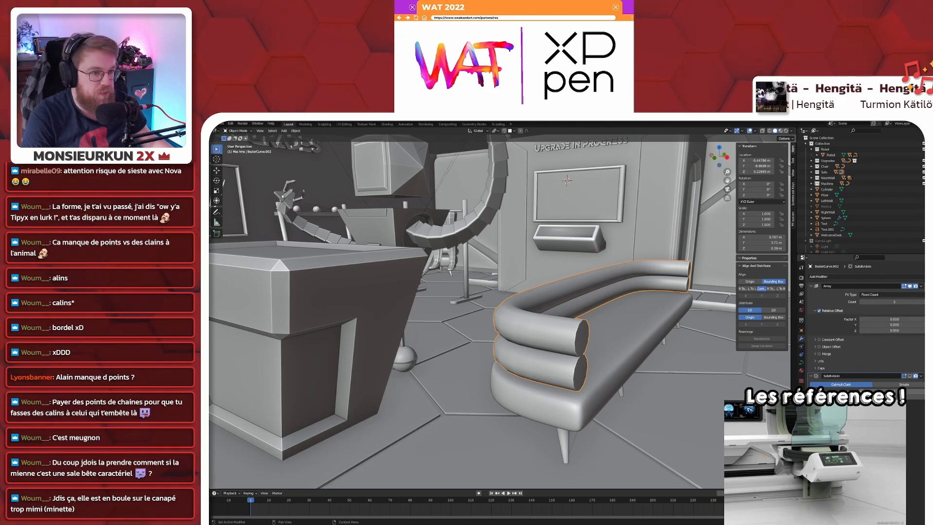
pyautogui.click(909, 376)
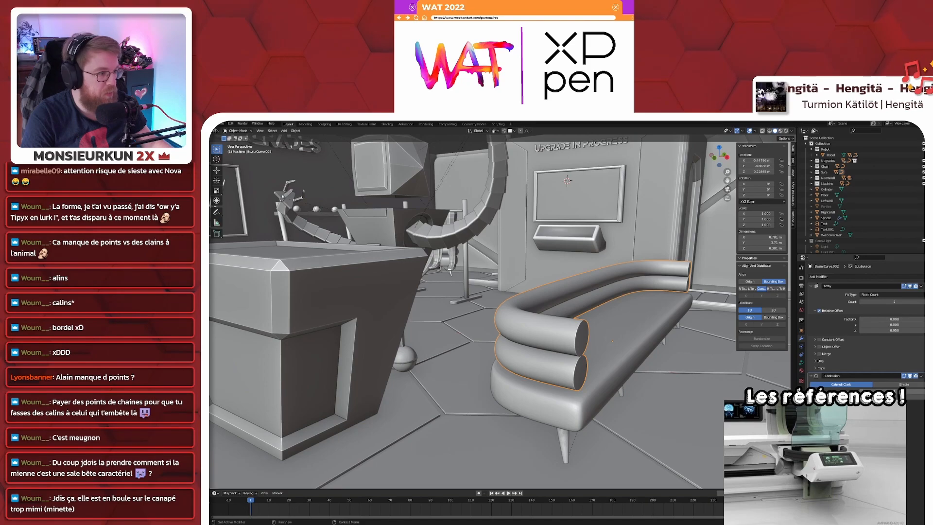
# - Select the armchair's backrest in the room's back corner to check its modifiers, and save the file
pyautogui.scroll(-4, 549, 160)
pyautogui.moveTo(548, 155); pyautogui.dragTo(495, 311, button='middle')
pyautogui.click(519, 198)
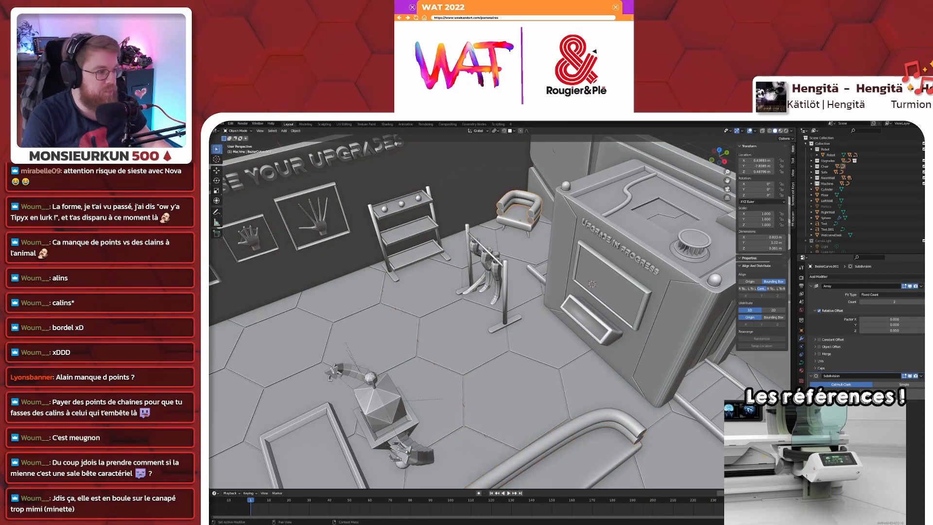
pyautogui.scroll(-6, 526, 332)
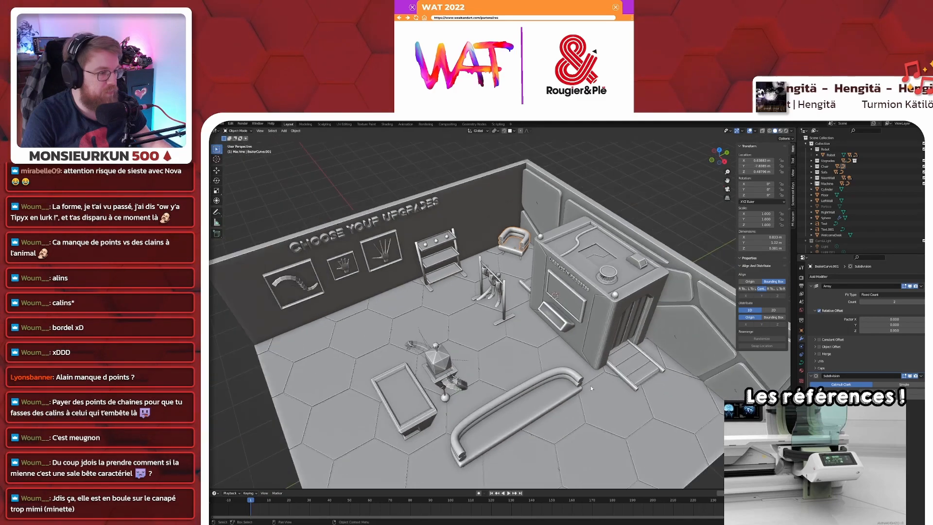
pyautogui.hotkey('ctrl', 's')
pyautogui.scroll(1, 526, 333)
pyautogui.moveTo(525, 332); pyautogui.dragTo(623, 413, button='middle')
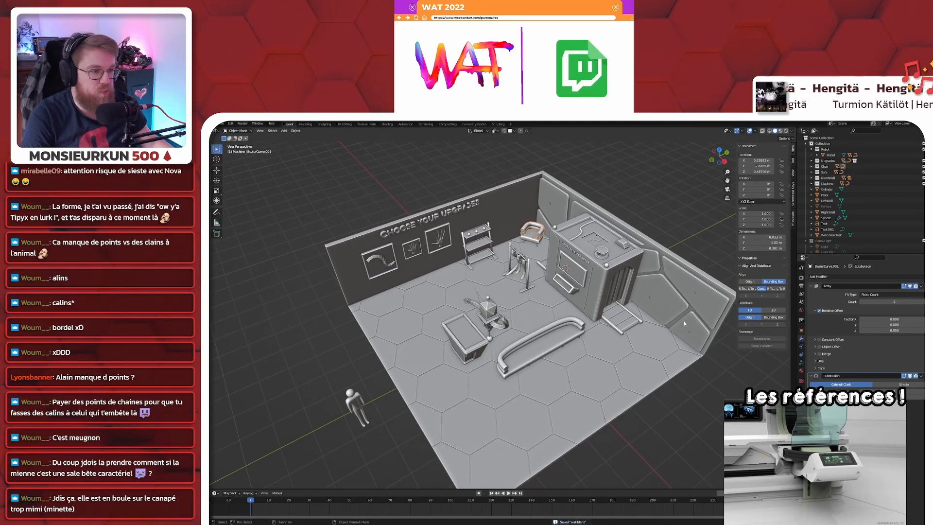
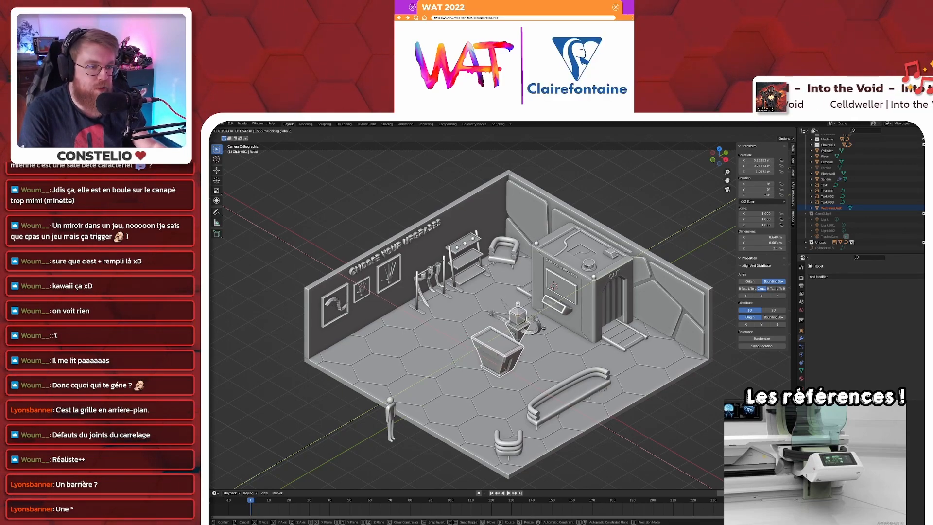
# - Move the counter and robot together so they stand centred in front of the machine, and deselect them in the camera view
pyautogui.click(544, 328)
pyautogui.press('KP_7')
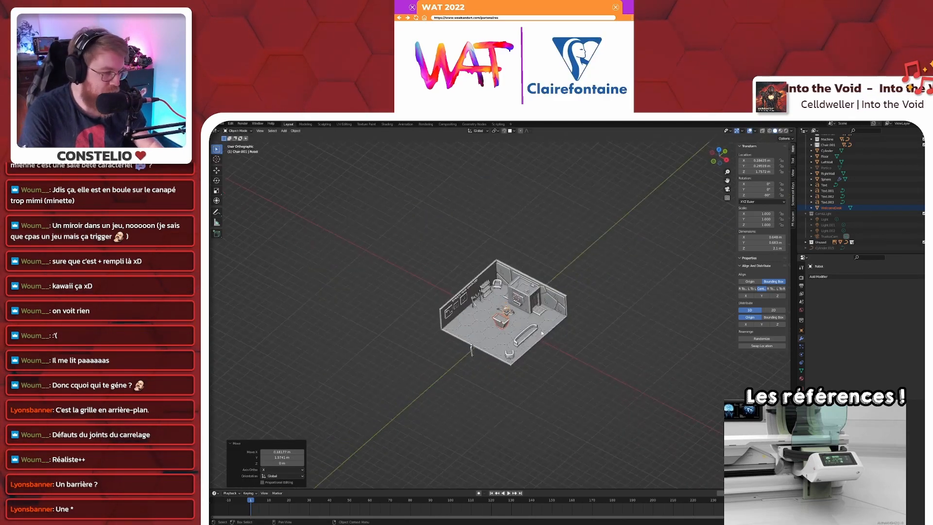
pyautogui.press('g')
pyautogui.click(537, 331)
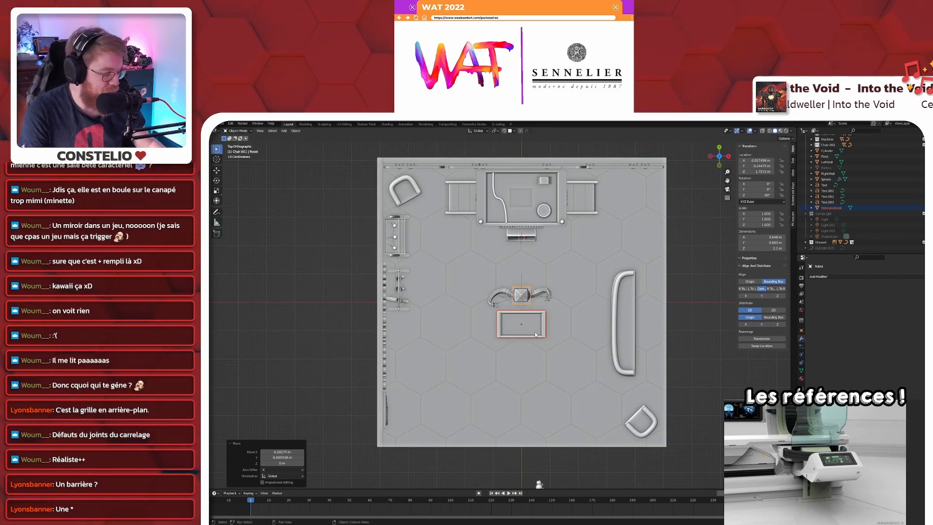
pyautogui.press('KP_0')
pyautogui.click(301, 413)
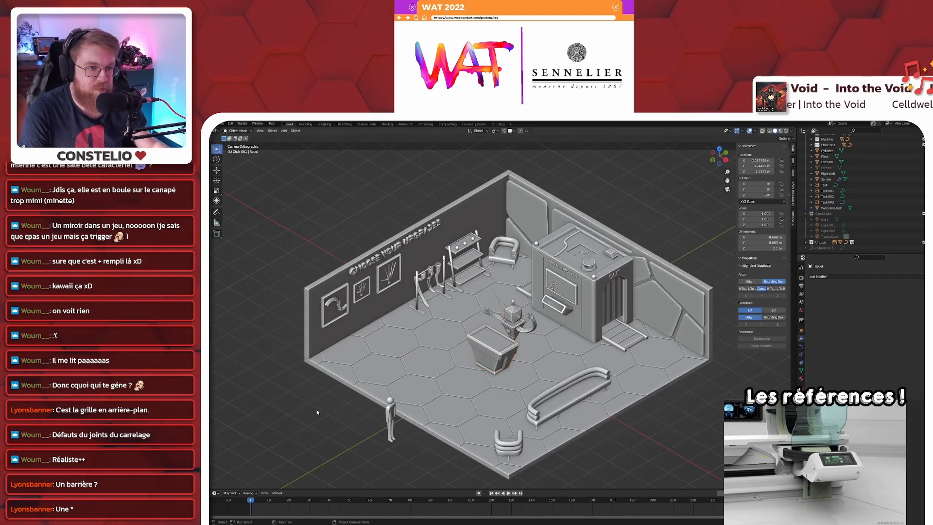
# - Examine the furniture layout from the camera, from directly above and from a raised perspective angle
pyautogui.scroll(3, 415, 383)
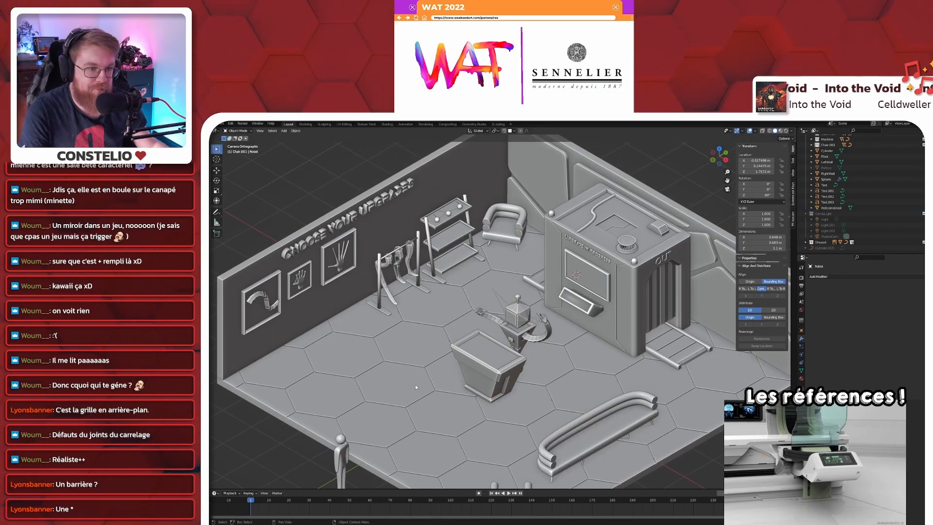
pyautogui.scroll(-2, 415, 383)
pyautogui.keyDown('shift'); pyautogui.moveTo(415, 384); pyautogui.dragTo(529, 388, button='middle'); pyautogui.keyUp('shift')
pyautogui.press('KP_0')
pyautogui.press('KP_7')
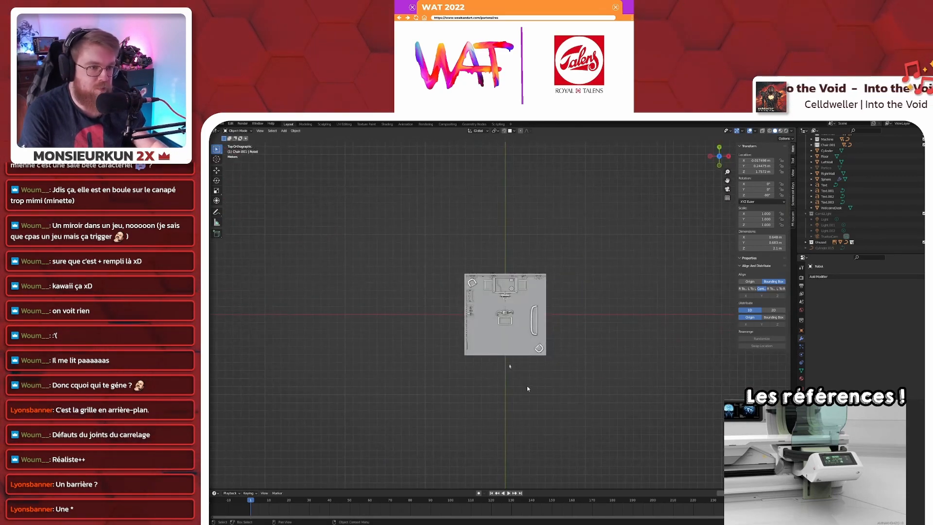
pyautogui.scroll(10, 522, 351)
pyautogui.scroll(-2, 522, 354)
pyautogui.keyDown('shift'); pyautogui.moveTo(523, 353); pyautogui.dragTo(512, 259, button='middle'); pyautogui.keyUp('shift')
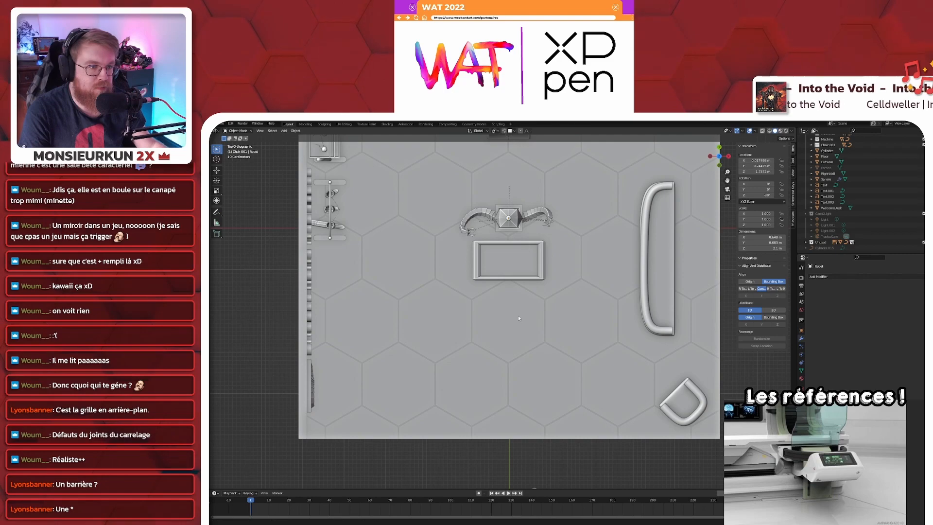
pyautogui.keyDown('shift'); pyautogui.moveTo(517, 318); pyautogui.dragTo(521, 376, button='middle'); pyautogui.keyUp('shift')
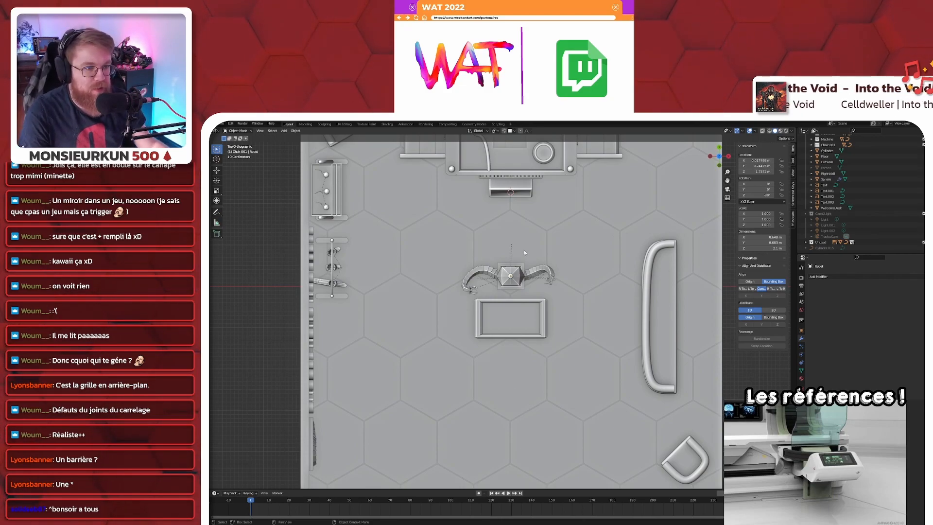
pyautogui.scroll(-6, 503, 433)
pyautogui.moveTo(509, 398); pyautogui.dragTo(473, 359, button='middle')
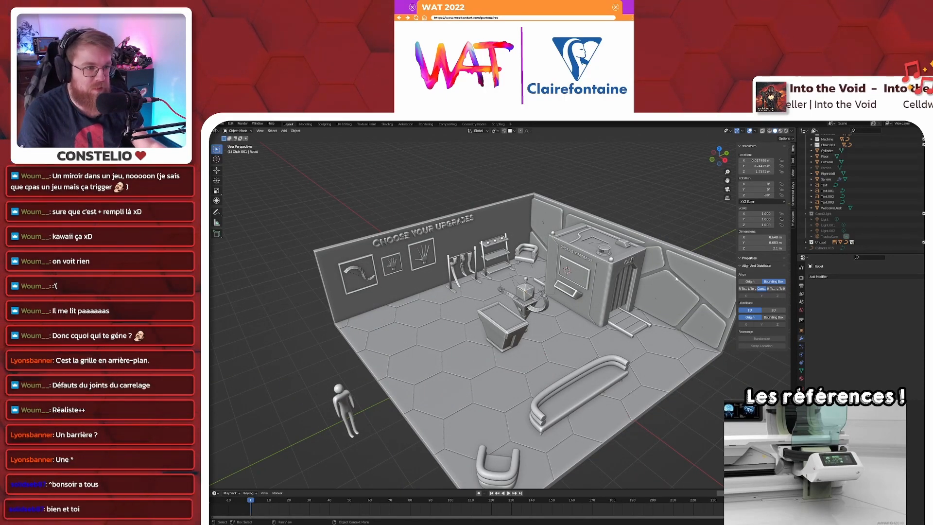
# - Rename the material of the "Choose your upgrades" wall sign to Text_ChooseUpgrades
pyautogui.click(630, 262)
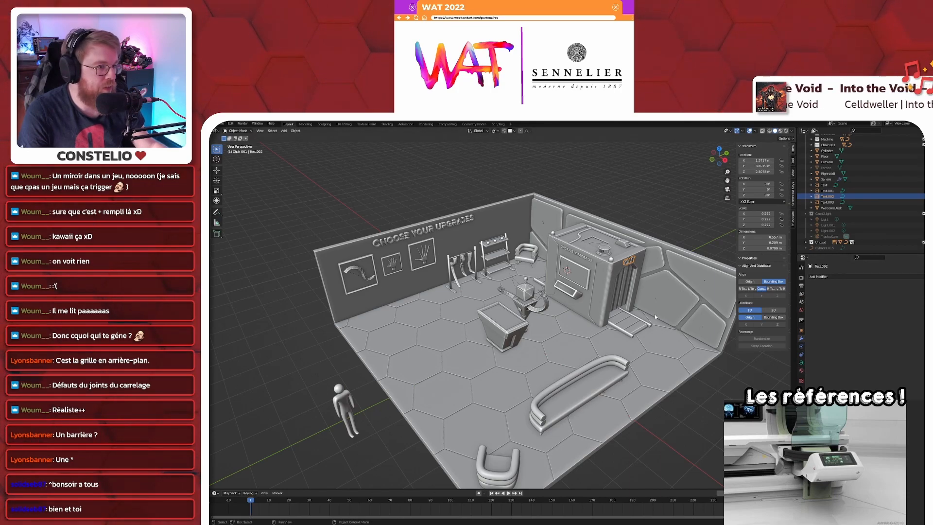
pyautogui.click(802, 371)
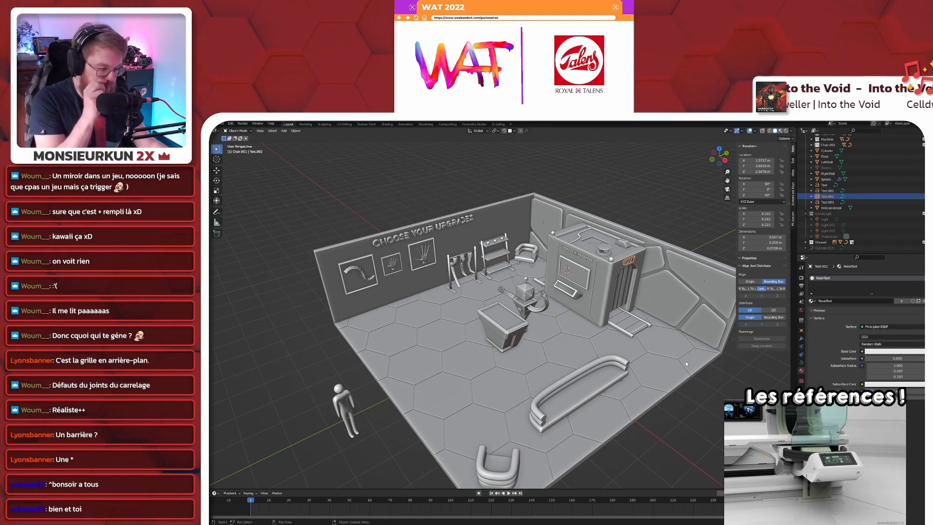
pyautogui.moveTo(558, 316); pyautogui.dragTo(437, 260, button='middle')
pyautogui.click(436, 256)
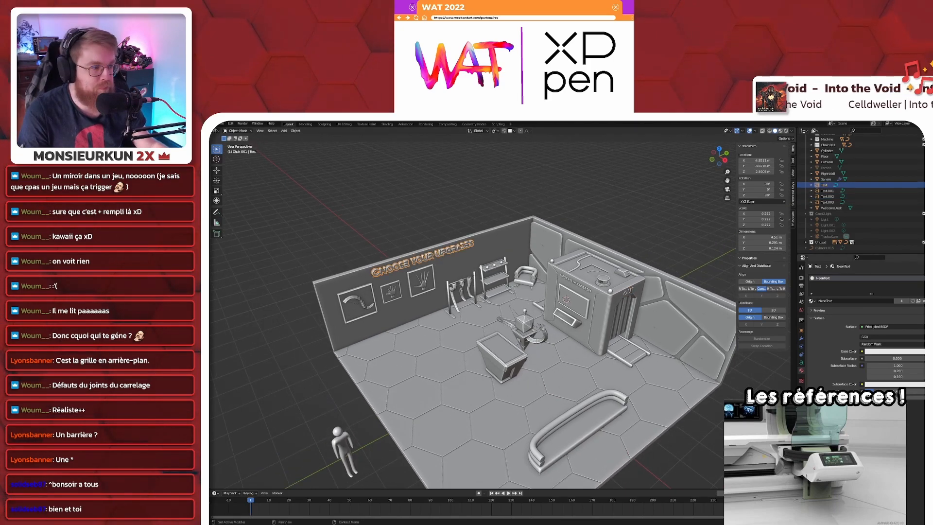
pyautogui.click(851, 301)
pyautogui.write('C')
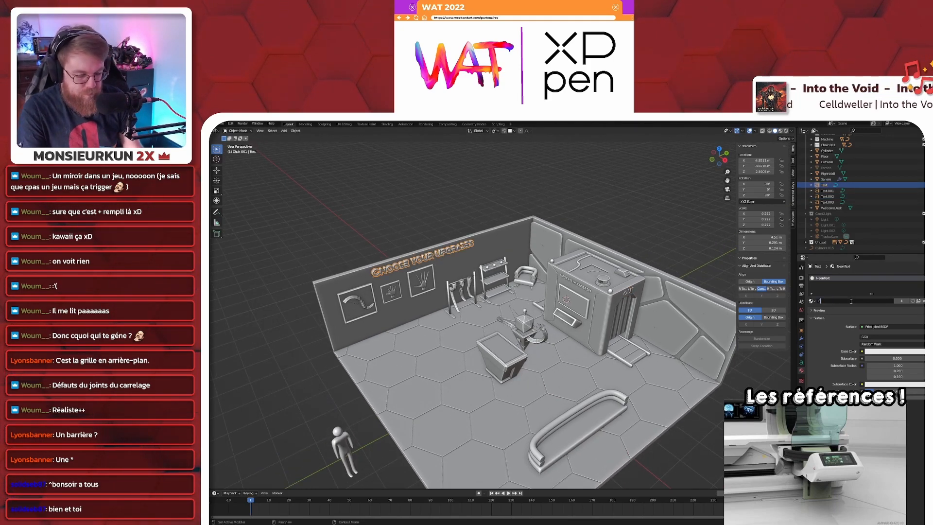
pyautogui.write('hooseUpgrades')
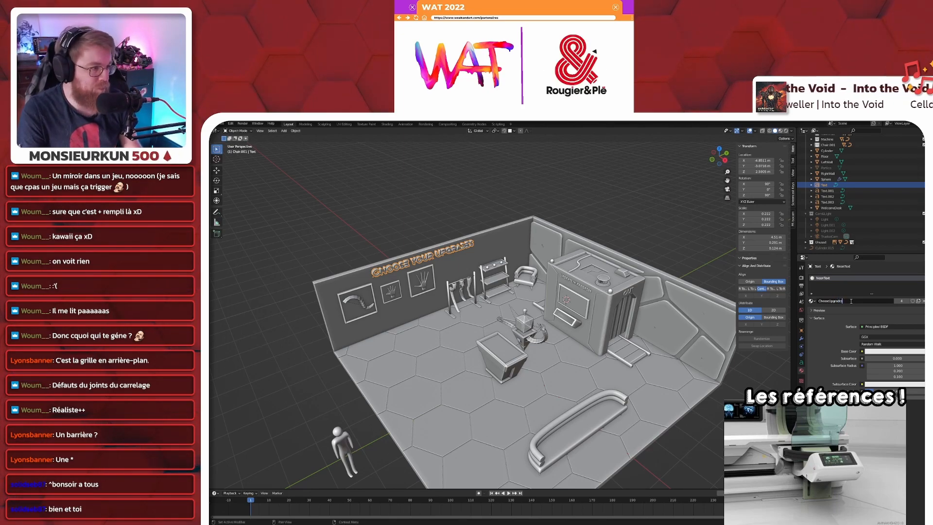
pyautogui.press('Home')
pyautogui.write('Text_')
pyautogui.press('Return')
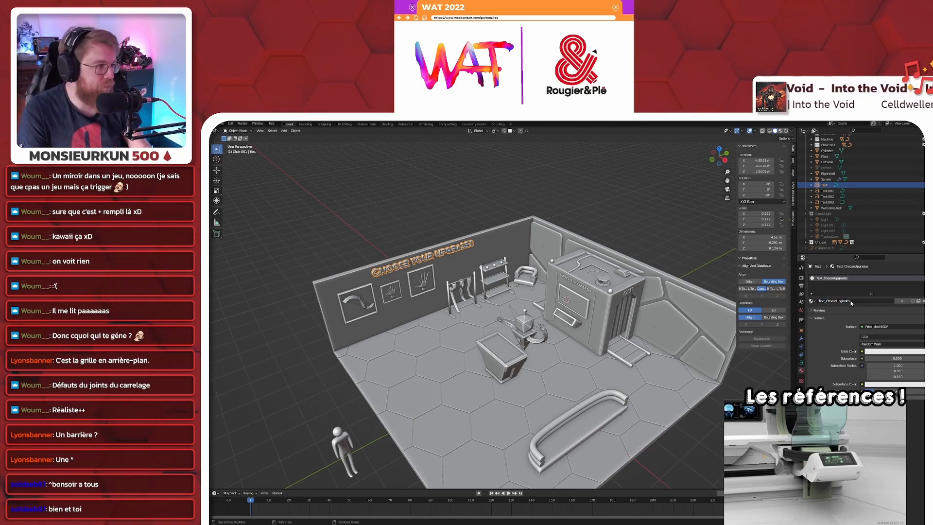
# - Give the OUT sign on the machine's side its own copy of the material and name it Text_Out
pyautogui.click(631, 292)
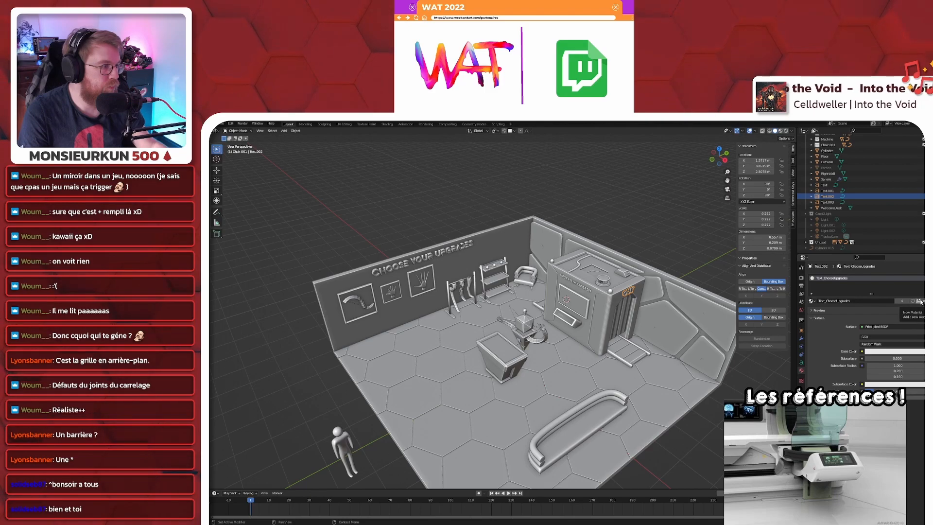
pyautogui.click(907, 303)
pyautogui.click(883, 302)
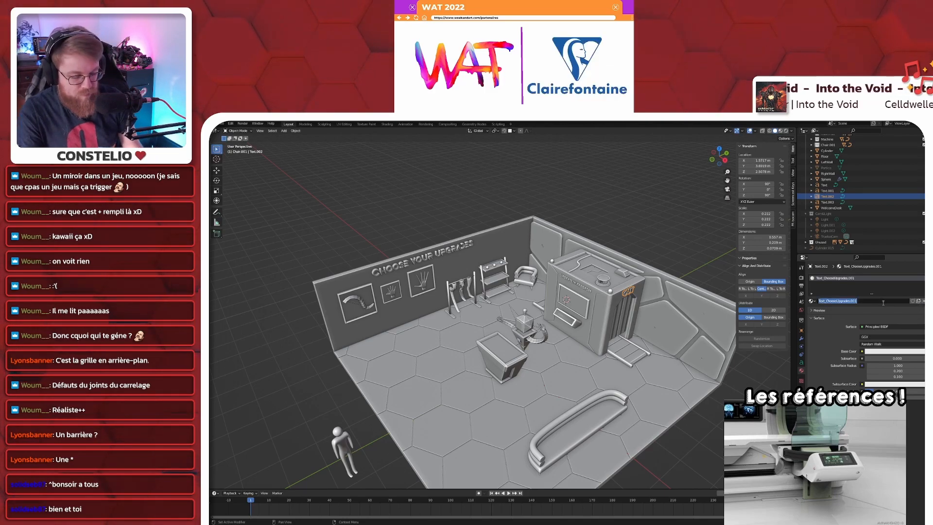
pyautogui.click(883, 302)
pyautogui.press('BackSpace')
pyautogui.press('BackSpace')
pyautogui.press('BackSpace')
pyautogui.press('BackSpace')
pyautogui.press('BackSpace')
pyautogui.press('BackSpace')
pyautogui.press('BackSpace')
pyautogui.press('BackSpace')
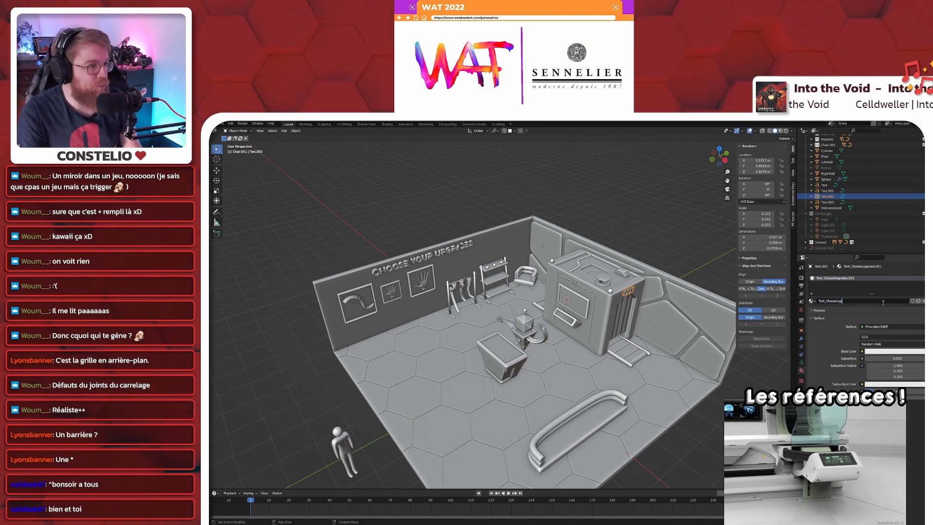
pyautogui.write('_Out')
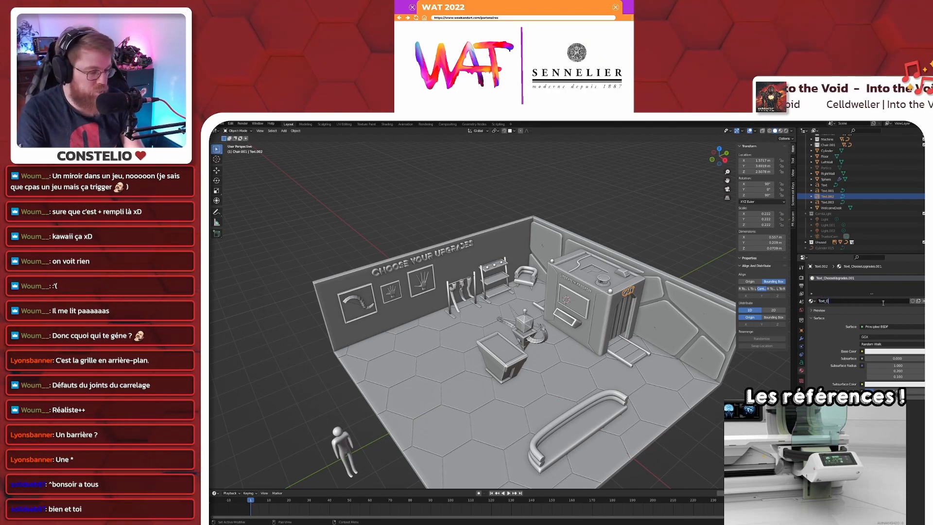
pyautogui.press('Return')
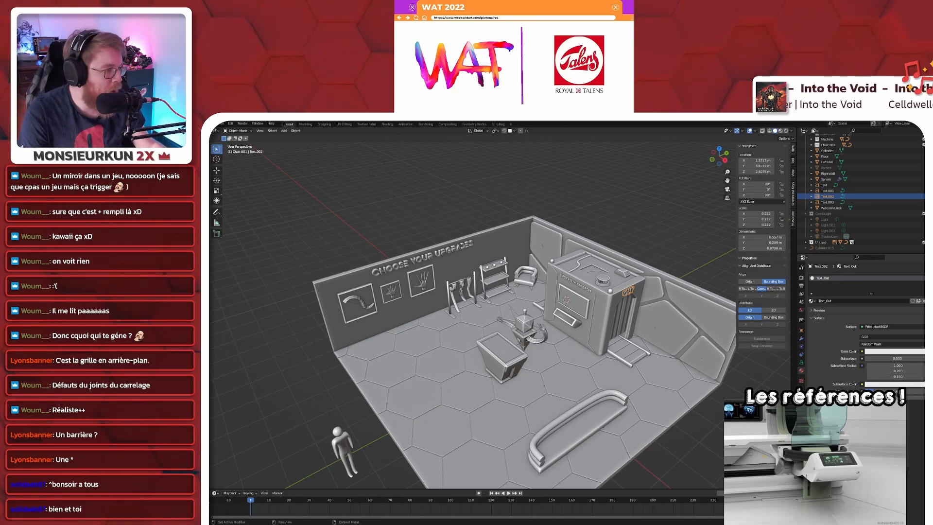
# - Preview the text materials in rendered shading, return to solid shading and save the file
pyautogui.keyDown('shift'); pyautogui.moveTo(627, 331); pyautogui.dragTo(586, 314, button='middle'); pyautogui.keyUp('shift')
pyautogui.press('z')
pyautogui.click(579, 294)
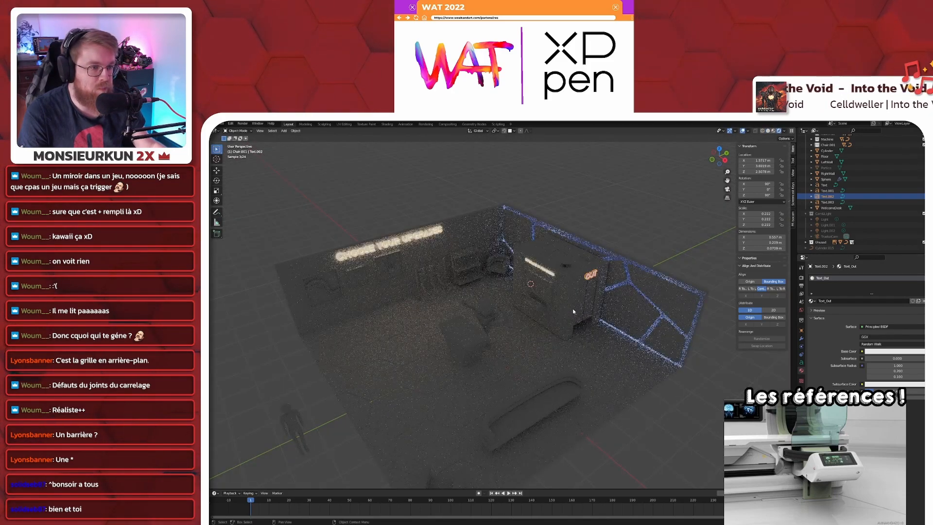
pyautogui.press('z')
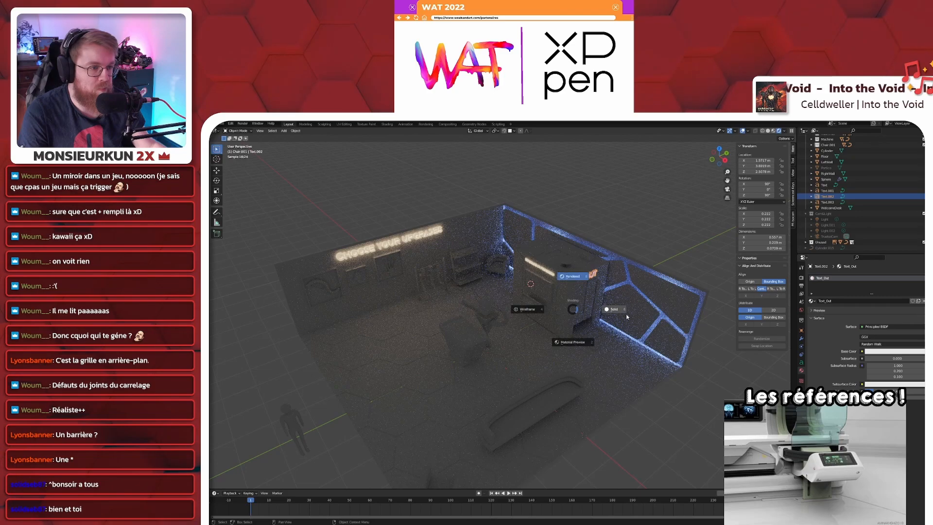
pyautogui.click(617, 314)
pyautogui.keyDown('shift'); pyautogui.moveTo(483, 332); pyautogui.dragTo(560, 324, button='middle'); pyautogui.keyUp('shift')
pyautogui.hotkey('ctrl', 's')
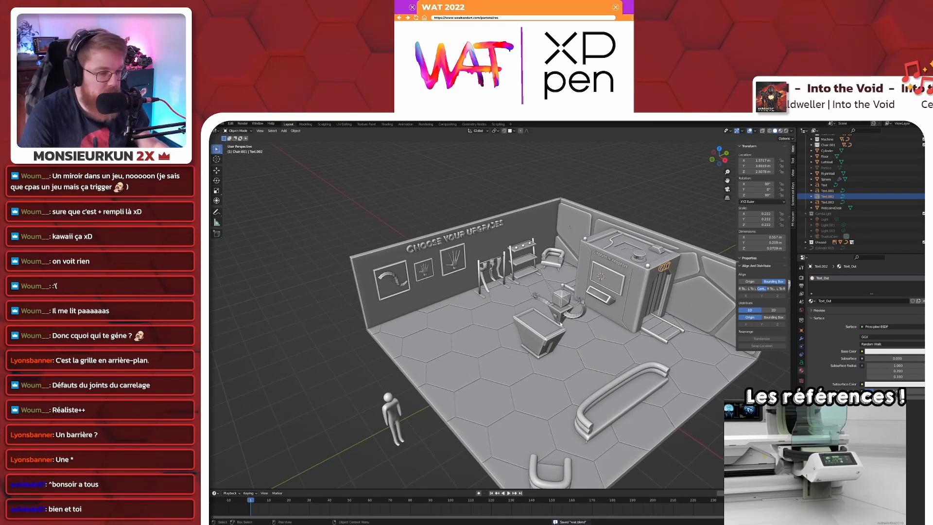
# - In the camera view, move the long bench across the floor, without changing its height, to stand close beside the counter
pyautogui.press('KP_0')
pyautogui.scroll(4, 560, 331)
pyautogui.keyDown('shift'); pyautogui.moveTo(559, 334); pyautogui.dragTo(441, 310, button='middle'); pyautogui.keyUp('shift')
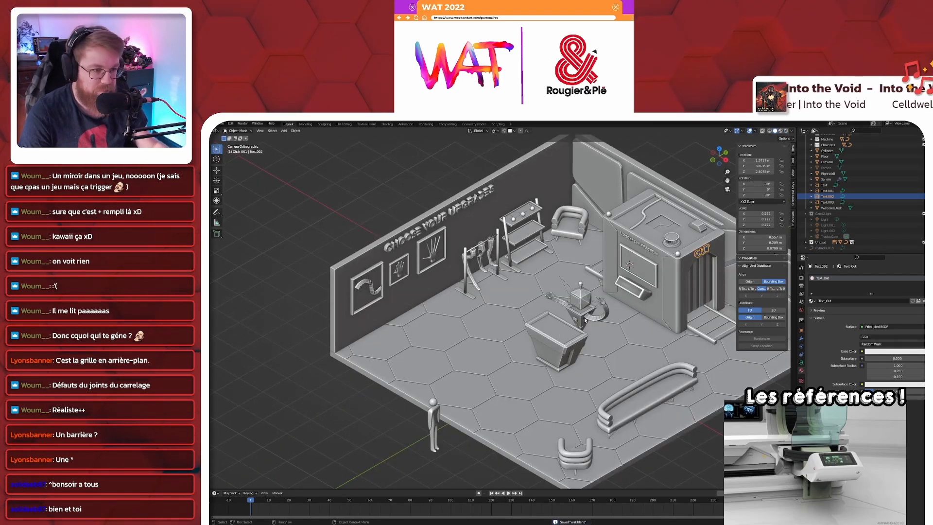
pyautogui.click(541, 364)
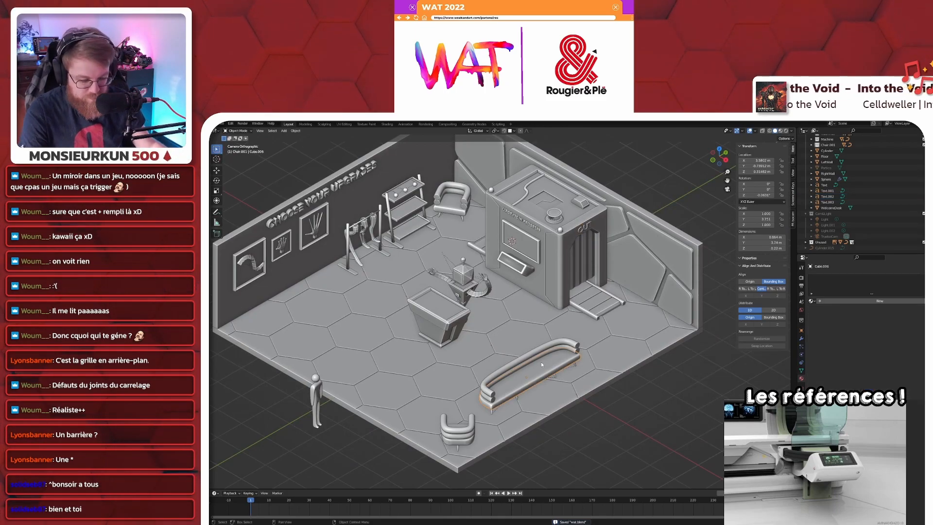
pyautogui.press('g')
pyautogui.hotkey('shift', 'z')
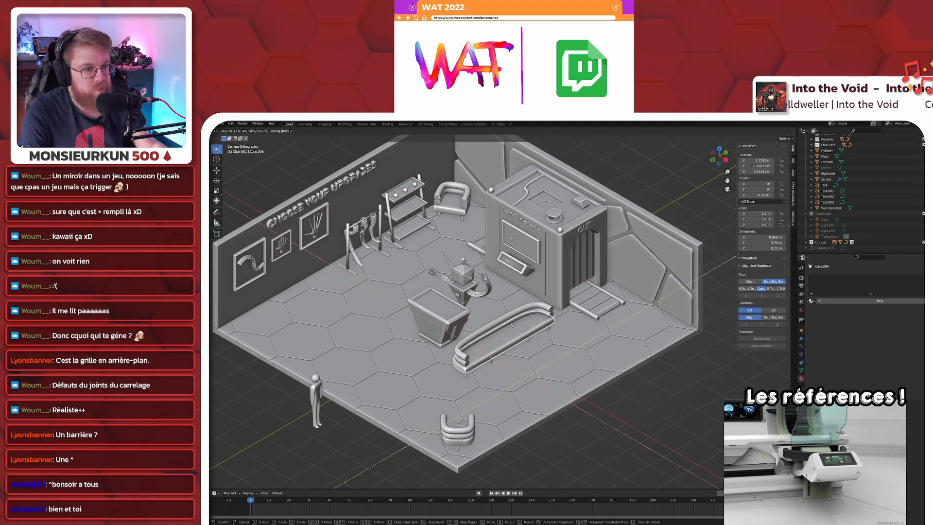
pyautogui.click(512, 323)
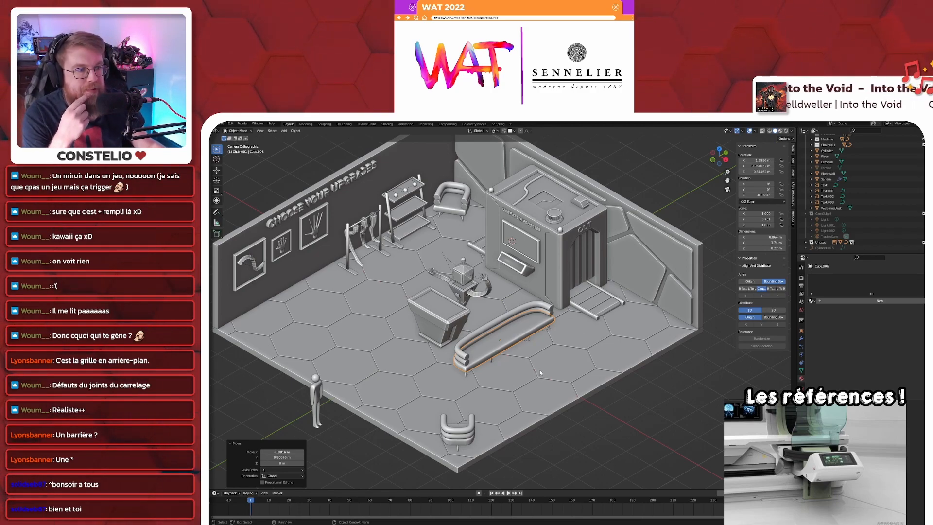
# - Select the machine's conveyor to inspect it up close and the layout from above, and save the file
pyautogui.click(599, 302)
pyautogui.moveTo(576, 381); pyautogui.dragTo(533, 353, button='middle')
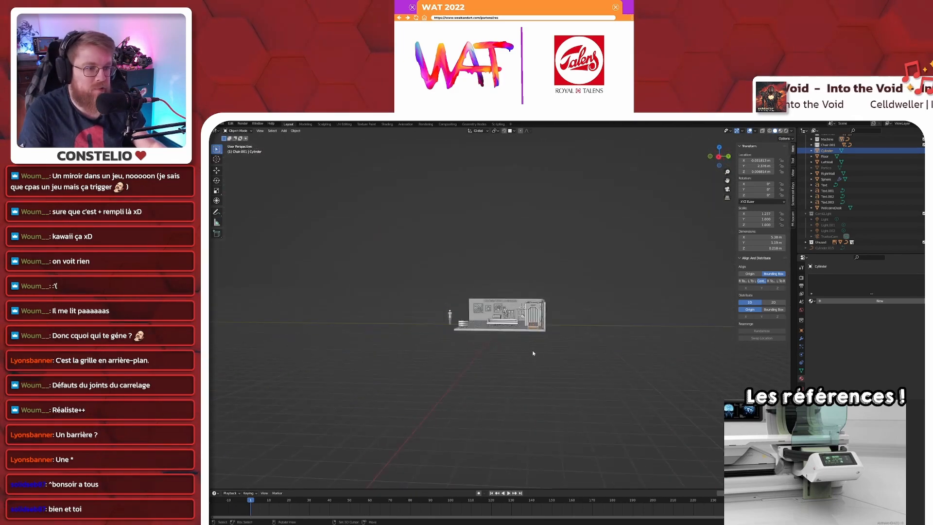
pyautogui.scroll(12, 535, 354)
pyautogui.keyDown('shift'); pyautogui.moveTo(661, 377); pyautogui.dragTo(388, 278, button='middle'); pyautogui.keyUp('shift')
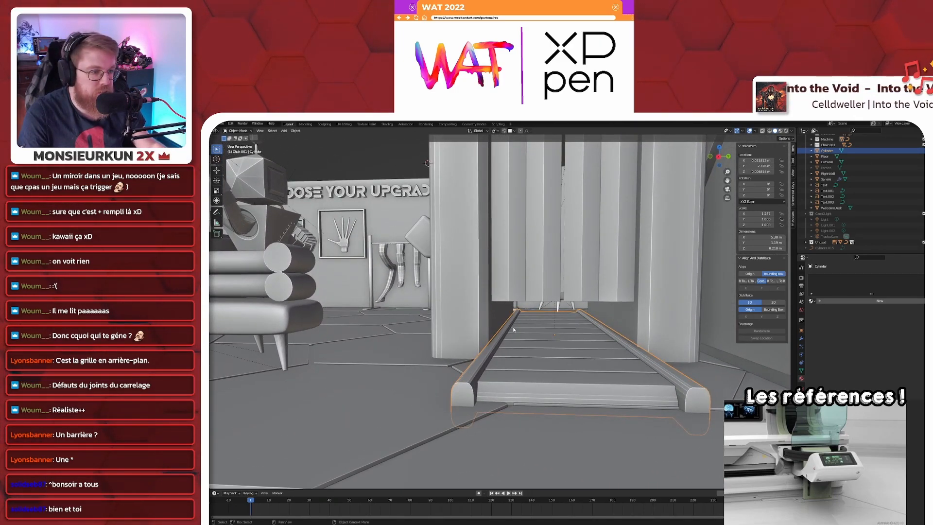
pyautogui.scroll(-3, 514, 329)
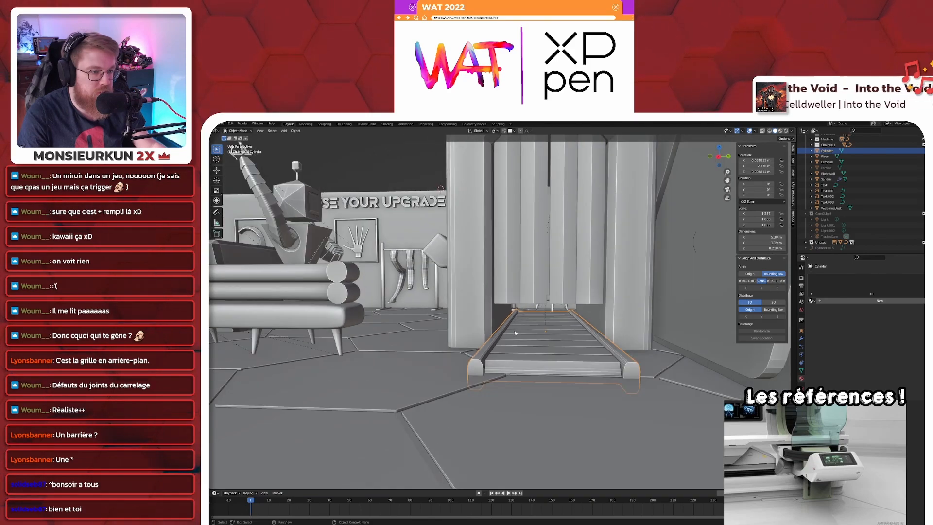
pyautogui.press('KP_7')
pyautogui.scroll(-4, 479, 321)
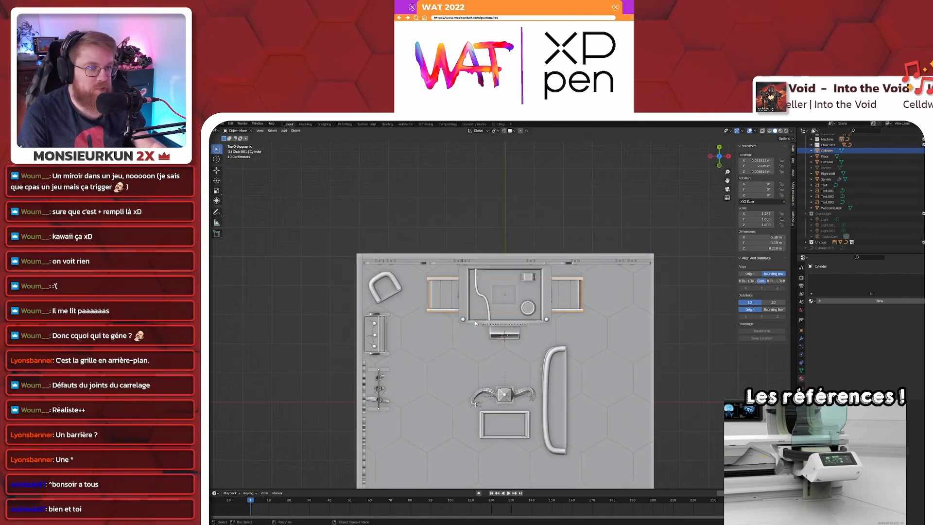
pyautogui.moveTo(599, 360); pyautogui.dragTo(568, 336, button='middle')
pyautogui.scroll(-3, 568, 336)
pyautogui.hotkey('ctrl', 's')
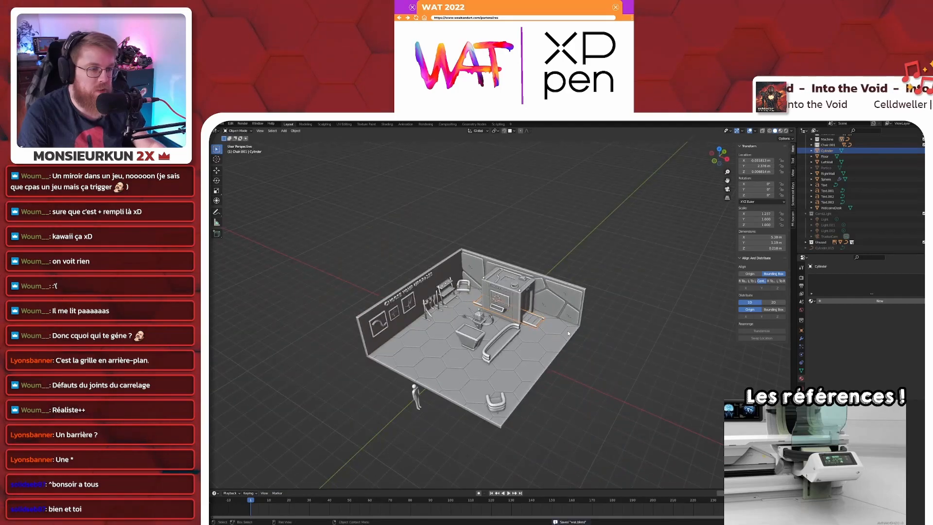
# - Examine the machine, robot, counter and bench from several distances and angles, saving the file again
pyautogui.scroll(3, 567, 334)
pyautogui.scroll(3, 566, 334)
pyautogui.scroll(2, 567, 334)
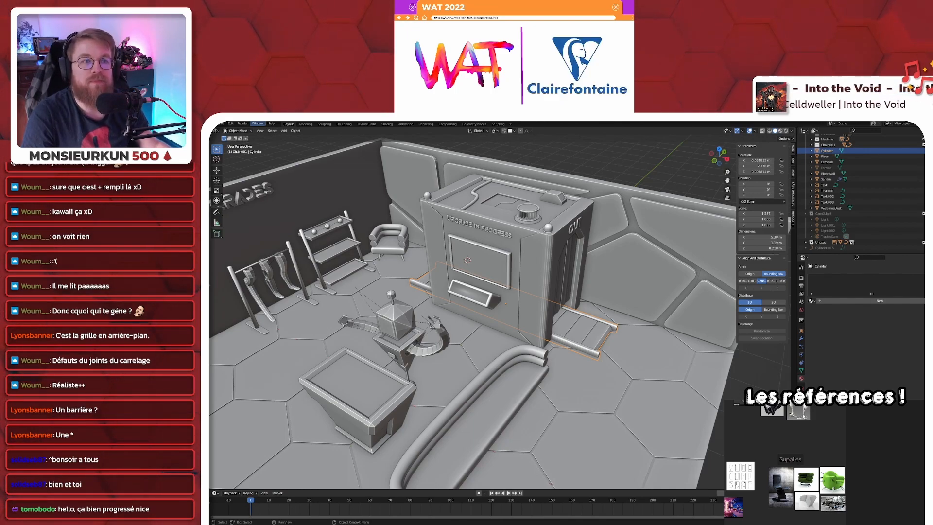
pyautogui.scroll(-6, 582, 259)
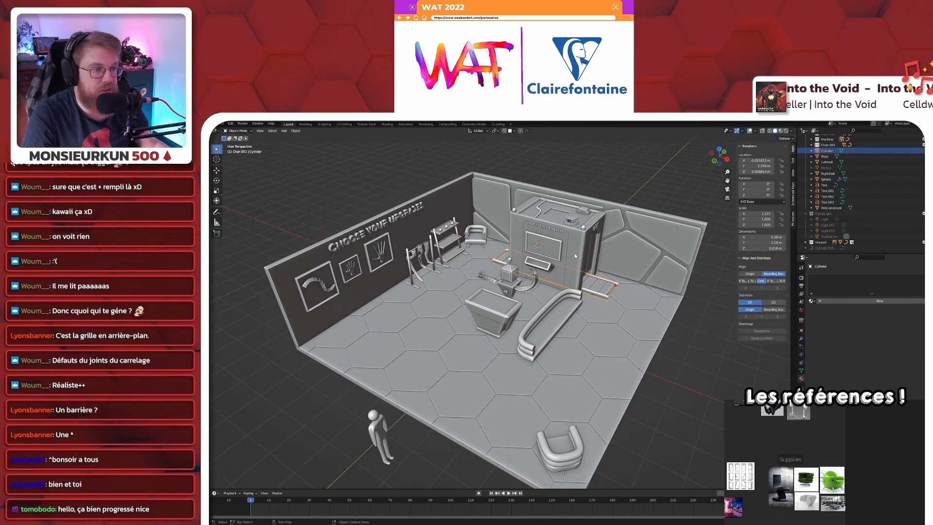
pyautogui.scroll(2, 573, 249)
pyautogui.hotkey('ctrl', 's')
pyautogui.keyDown('shift'); pyautogui.moveTo(571, 240); pyautogui.dragTo(545, 230, button='middle'); pyautogui.keyUp('shift')
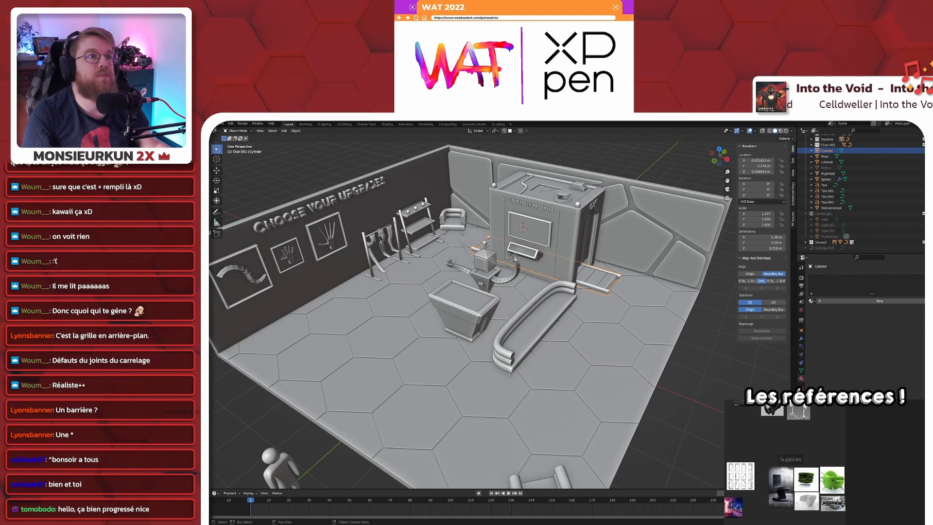
pyautogui.keyDown('shift'); pyautogui.moveTo(671, 341); pyautogui.dragTo(559, 321, button='middle'); pyautogui.keyUp('shift')
pyautogui.scroll(2, 557, 317)
pyautogui.scroll(4, 564, 306)
pyautogui.scroll(-8, 558, 311)
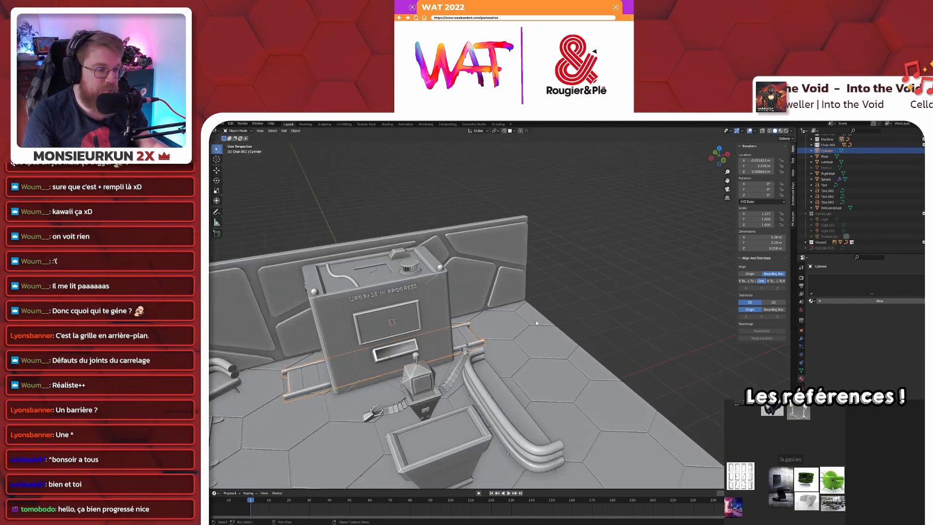
pyautogui.hotkey('shift', 'a')
pyautogui.moveTo(537, 323)
pyautogui.press('Escape')
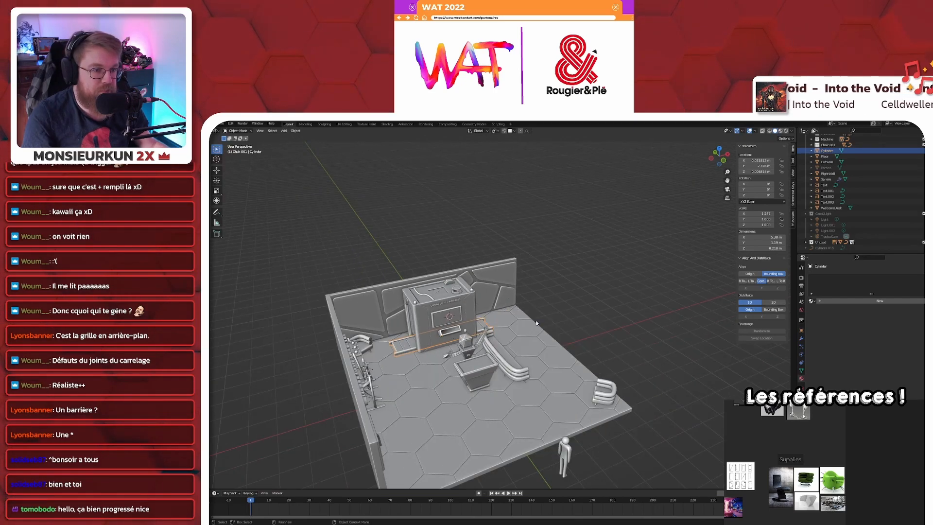
# - Add a mesh plane in the empty space beside the room's open side
pyautogui.press('KP_7')
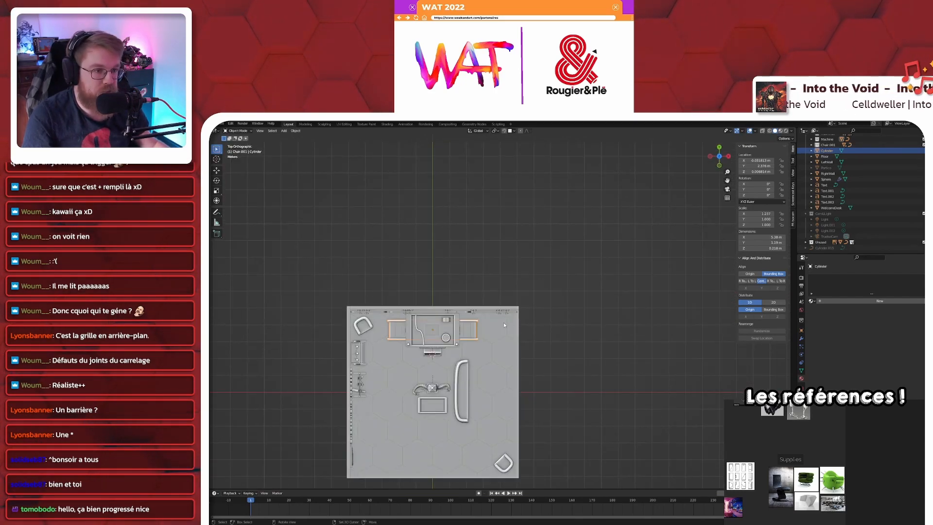
pyautogui.keyDown('shift'); pyautogui.moveTo(540, 428); pyautogui.dragTo(610, 139, button='middle'); pyautogui.keyUp('shift')
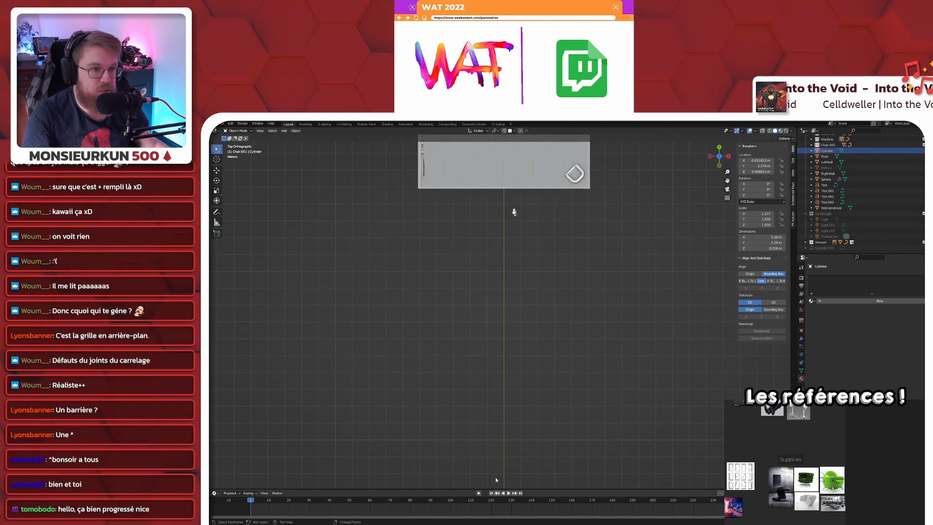
pyautogui.press('KP_1')
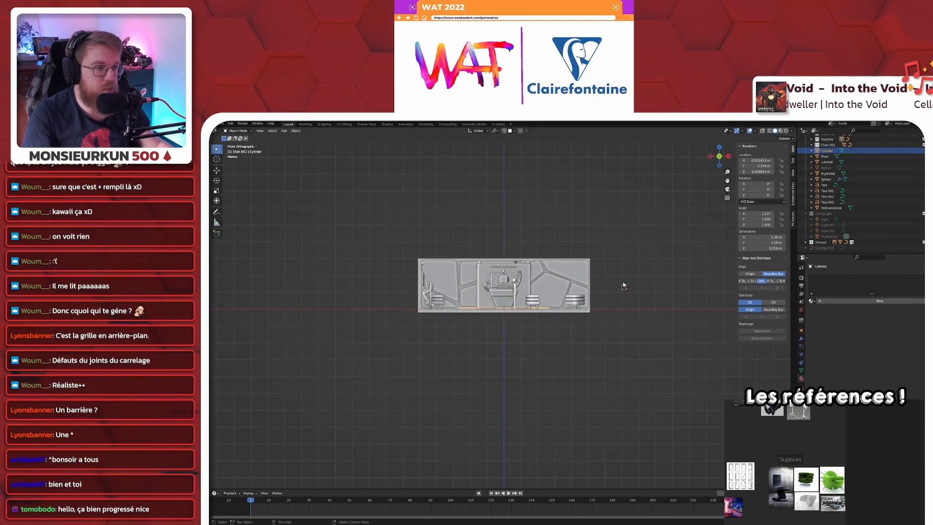
pyautogui.keyDown('shift'); pyautogui.moveTo(622, 286); pyautogui.dragTo(478, 306, button='middle'); pyautogui.keyUp('shift')
pyautogui.scroll(8, 475, 312)
pyautogui.keyDown('shift'); pyautogui.moveTo(402, 306); pyautogui.dragTo(568, 337, button='middle'); pyautogui.keyUp('shift')
pyautogui.hotkey('shift', 'a')
pyautogui.moveTo(570, 338)
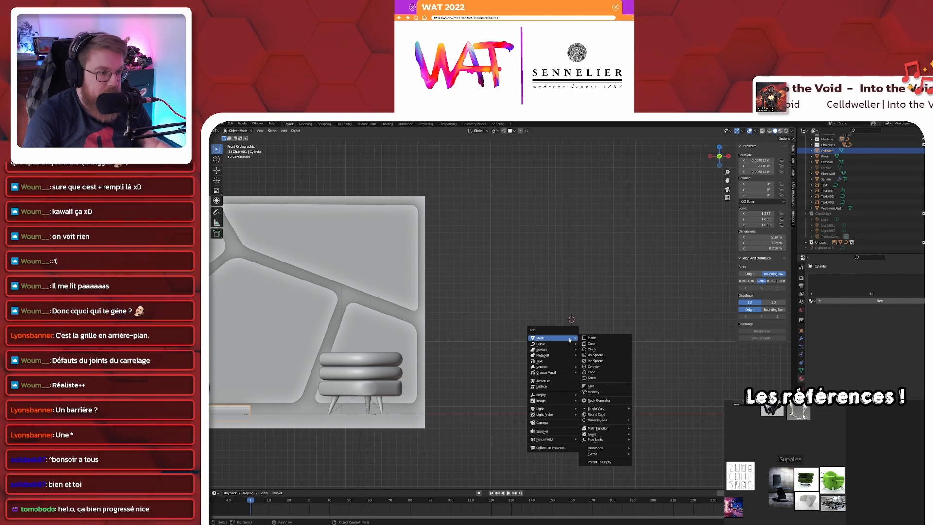
pyautogui.click(591, 337)
# - Rotate the new plane 90° in the right view so it stands upright facing the front
pyautogui.press('KP_3')
pyautogui.write('r')
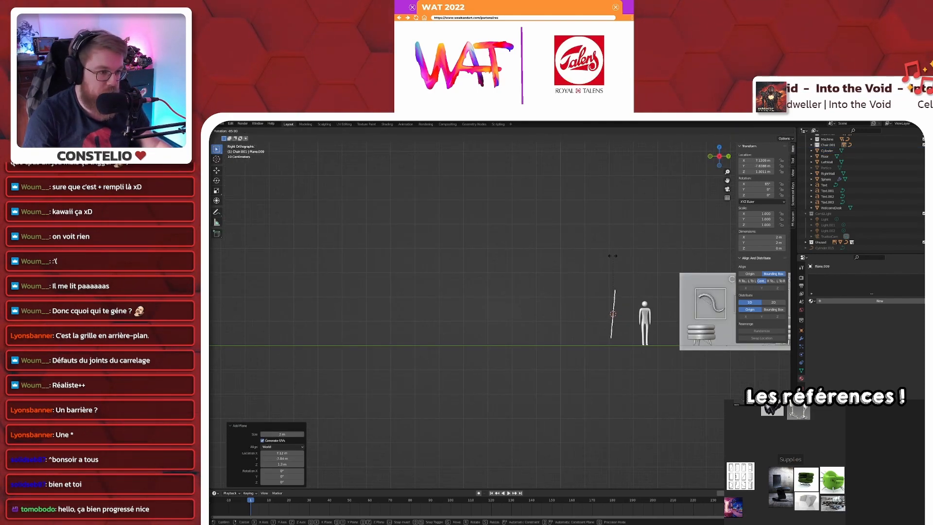
pyautogui.write('90')
pyautogui.press('Return')
pyautogui.press('KP_1')
pyautogui.scroll(5, 606, 268)
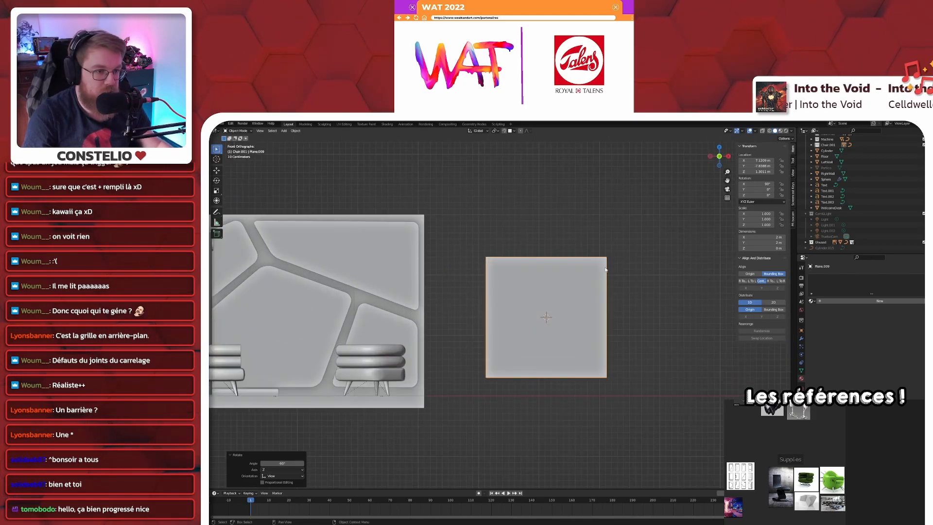
# - Narrow the upright plane along X to about 0.91 m and move it closer to the room's open side
pyautogui.press('s')
pyautogui.press('x')
pyautogui.click(578, 316)
pyautogui.press('g')
pyautogui.click(536, 309)
pyautogui.scroll(-4, 536, 310)
pyautogui.keyDown('shift'); pyautogui.moveTo(470, 314); pyautogui.dragTo(525, 312, button='middle'); pyautogui.keyUp('shift')
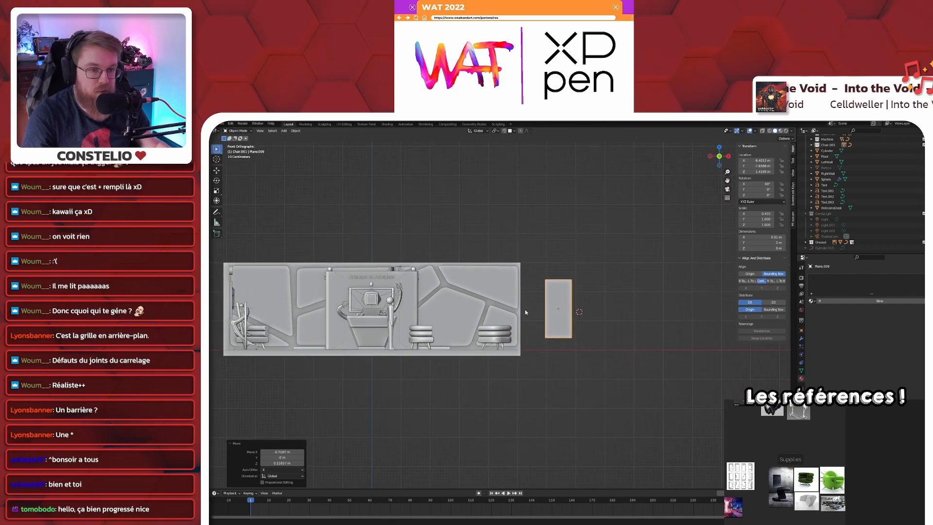
# - Resize the upright plane to door-like proportions, about 1.06 m wide and 2.5 m tall
pyautogui.press('s')
pyautogui.press('x')
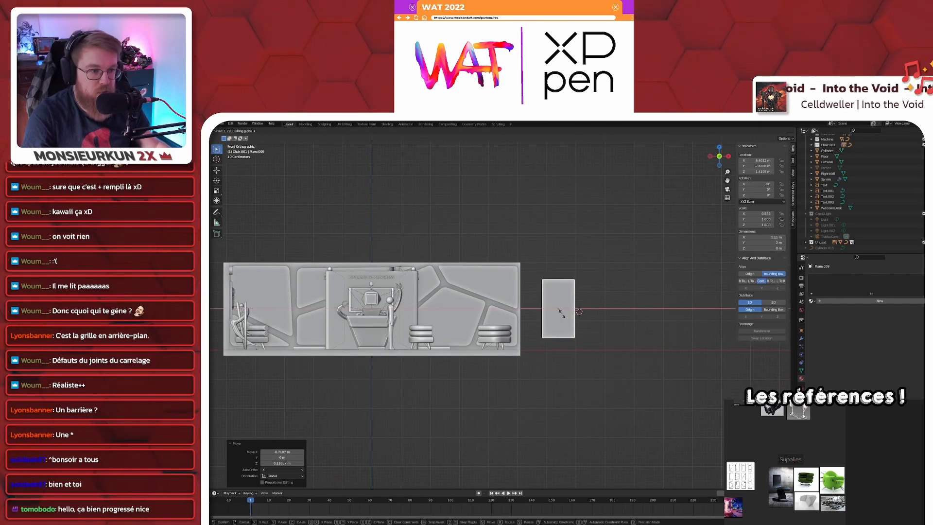
pyautogui.click(563, 316)
pyautogui.scroll(2, 563, 316)
pyautogui.press('s')
pyautogui.press('z')
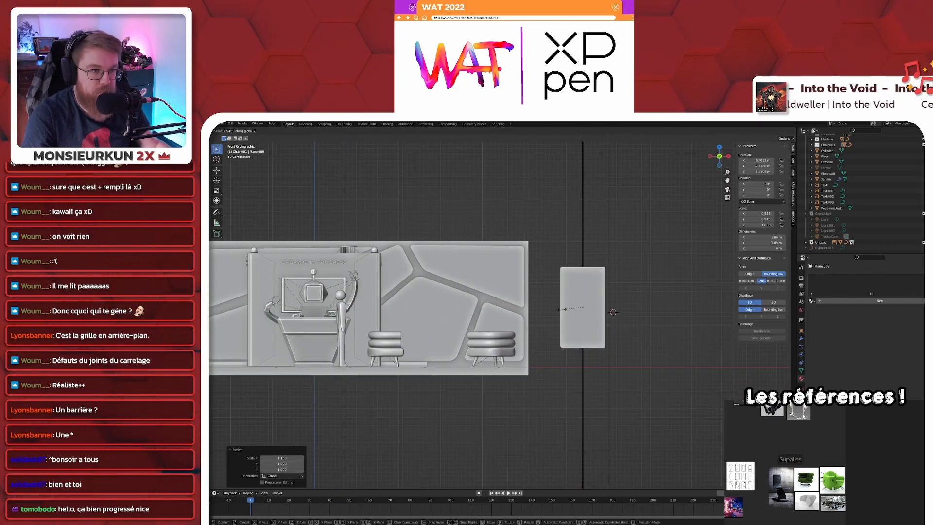
pyautogui.click(563, 323)
pyautogui.scroll(4, 619, 322)
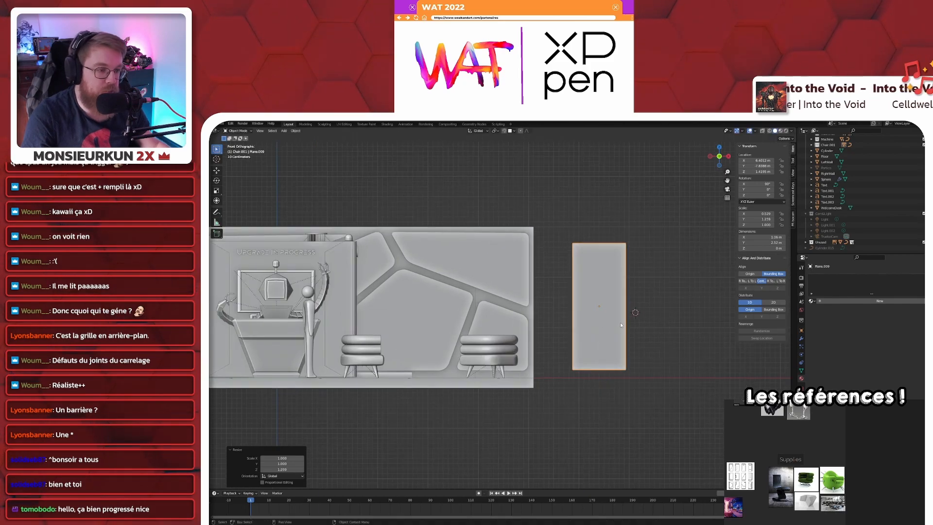
# - Add a Solidify modifier to the upright plane and view it from above
pyautogui.moveTo(656, 323); pyautogui.dragTo(642, 321, button='middle')
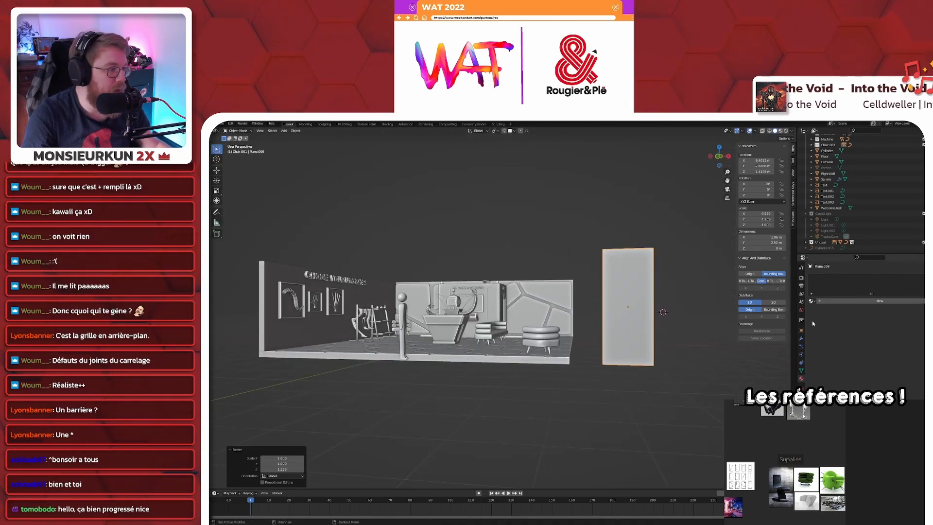
pyautogui.click(801, 337)
pyautogui.click(821, 276)
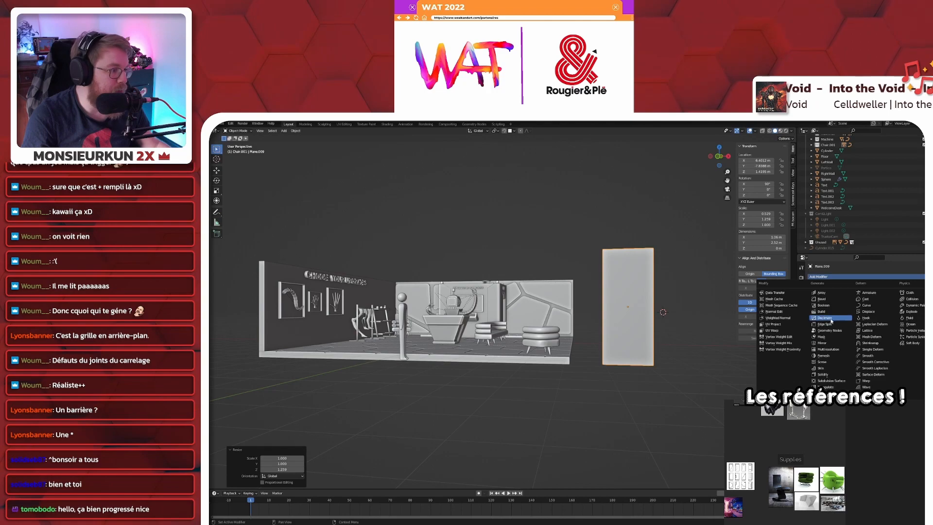
pyautogui.click(825, 375)
pyautogui.moveTo(608, 272); pyautogui.dragTo(679, 255, button='middle')
pyautogui.press('KP_7')
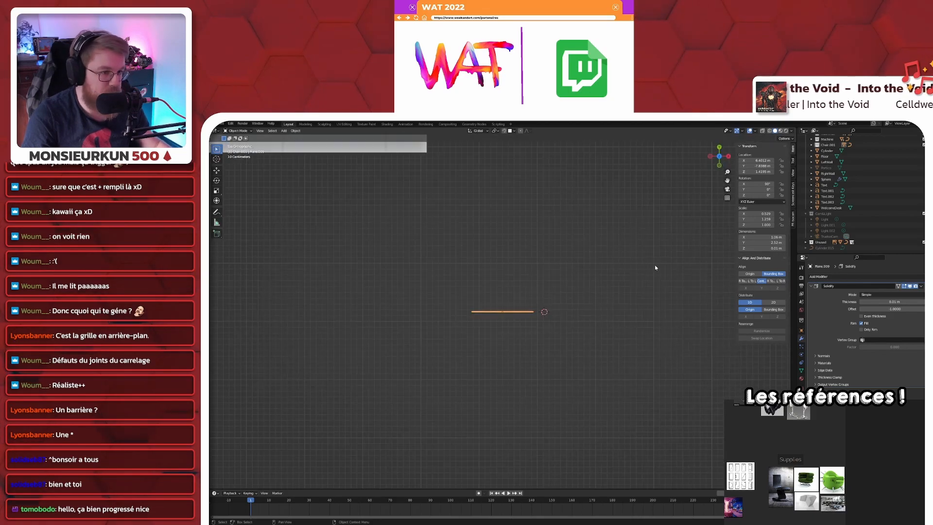
# - Move the upright panel about 11.9 m along Y in the top view, placing it beside the room's back corner
pyautogui.scroll(-10, 576, 215)
pyautogui.keyDown('shift'); pyautogui.moveTo(535, 208); pyautogui.dragTo(534, 231, button='middle'); pyautogui.keyUp('shift')
pyautogui.press('g')
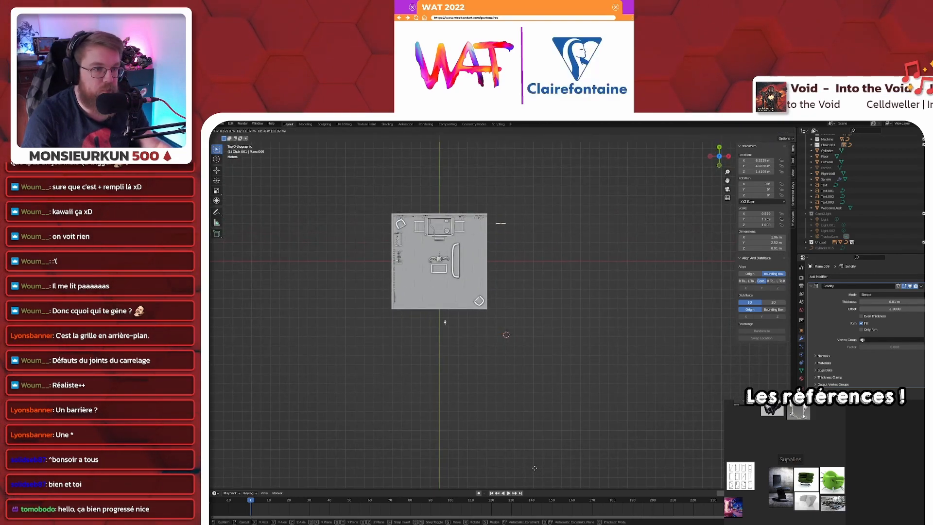
pyautogui.click(534, 468)
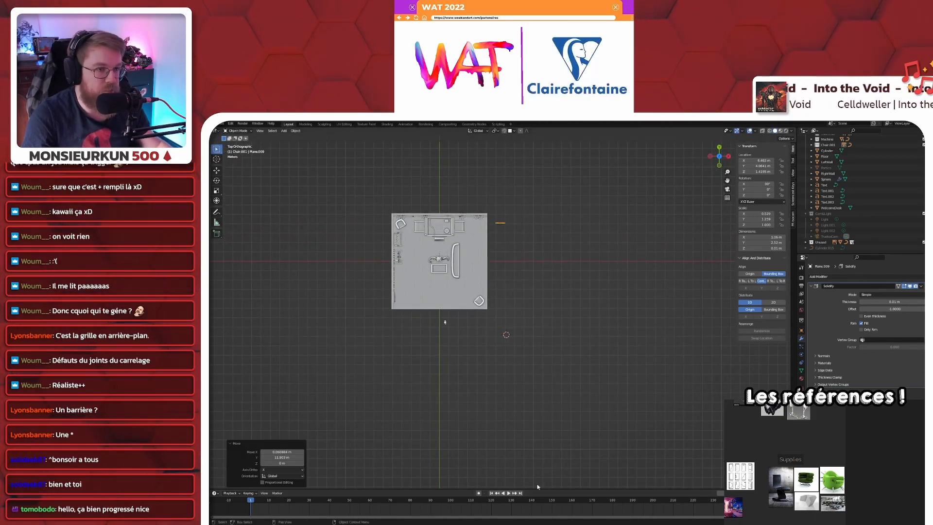
pyautogui.keyDown('shift'); pyautogui.moveTo(548, 371); pyautogui.dragTo(532, 315, button='middle'); pyautogui.keyUp('shift')
# - Increase the upright panel's Solidify thickness to about 0.06 m
pyautogui.press('KP_Decimal')
pyautogui.moveTo(893, 302); pyautogui.dragTo(911, 301)
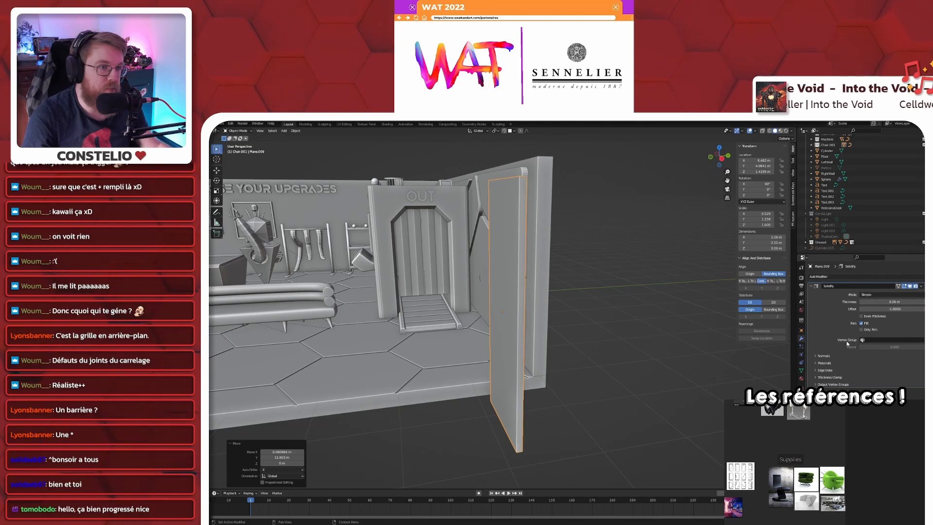
pyautogui.moveTo(619, 250); pyautogui.dragTo(647, 292, button='middle')
# - Apply the rotation and scale of the upright panel
pyautogui.hotkey('shift', 'a')
pyautogui.press('Escape')
pyautogui.hotkey('ctrl', 'a')
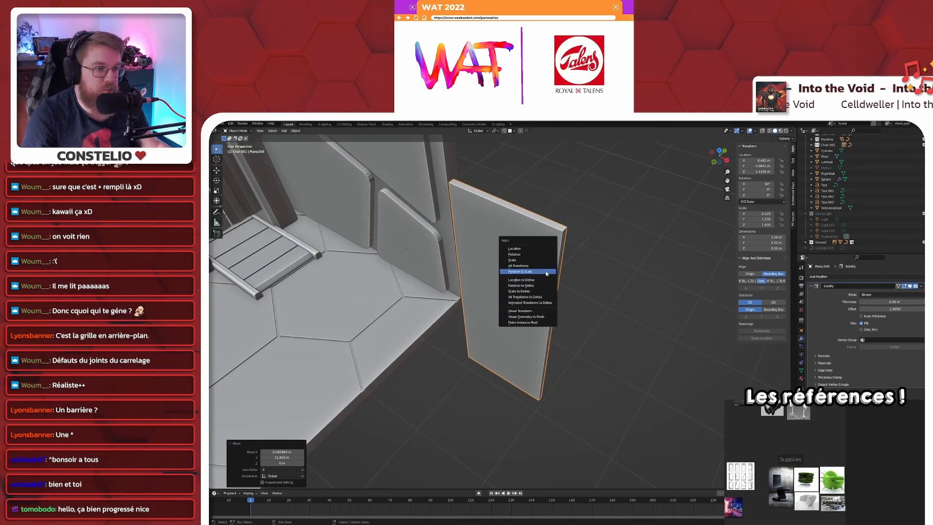
pyautogui.click(546, 274)
# - Add a Bevel modifier to the panel, place it above Solidify in the stack and set it to bevel vertices
pyautogui.click(837, 276)
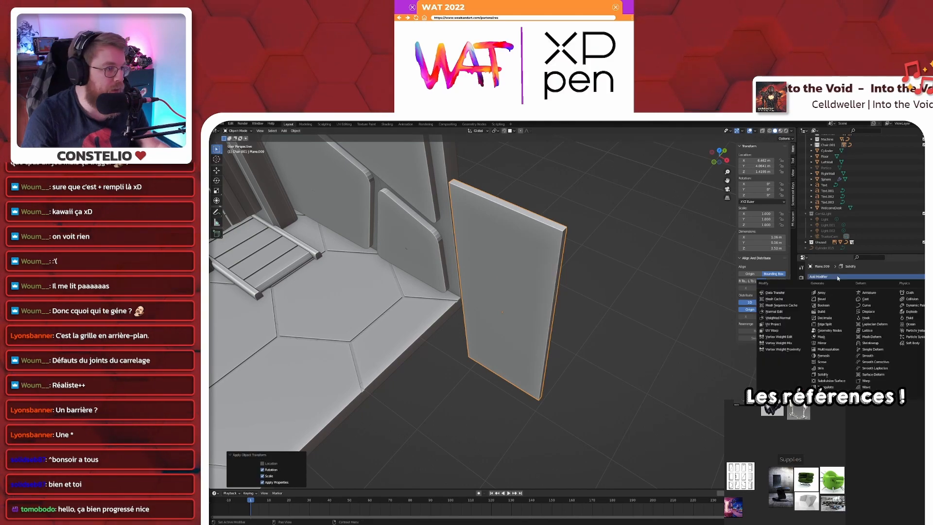
pyautogui.click(823, 298)
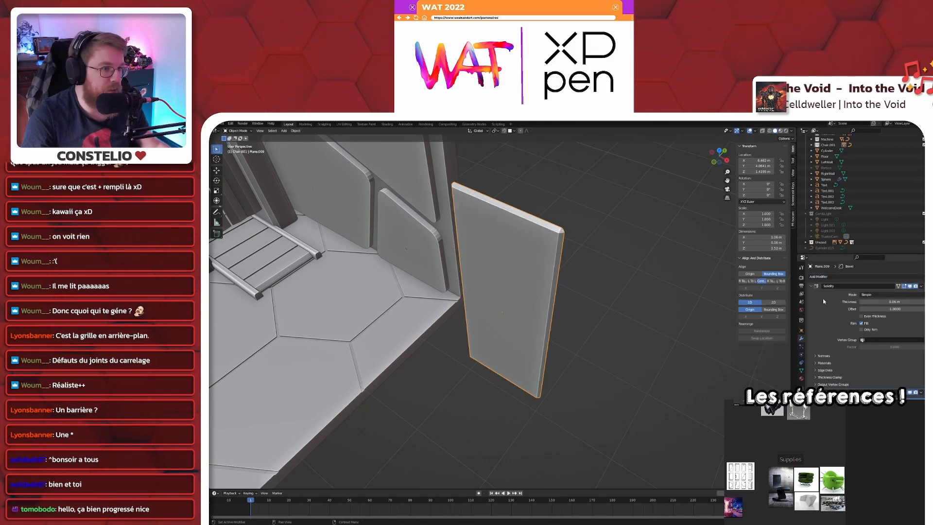
pyautogui.press('Return')
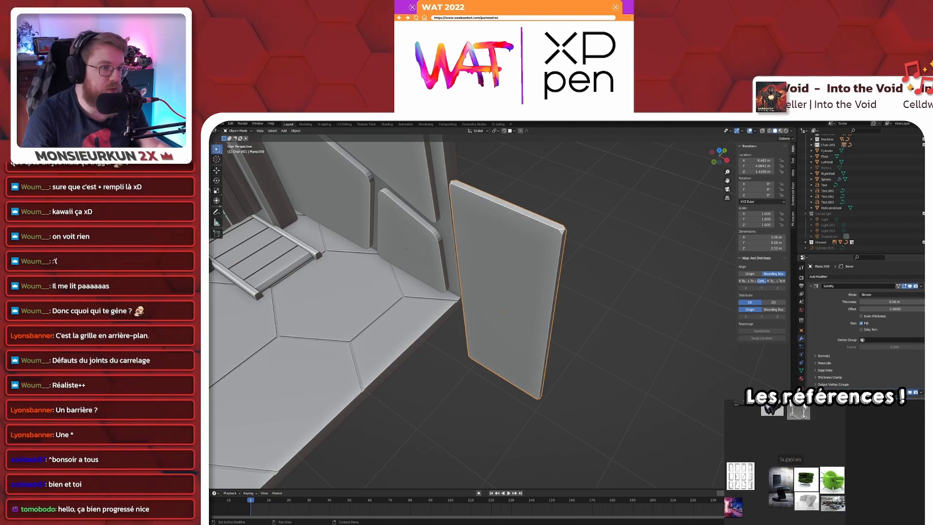
pyautogui.moveTo(930, 392); pyautogui.dragTo(929, 283)
pyautogui.moveTo(591, 366); pyautogui.dragTo(668, 321, button='middle')
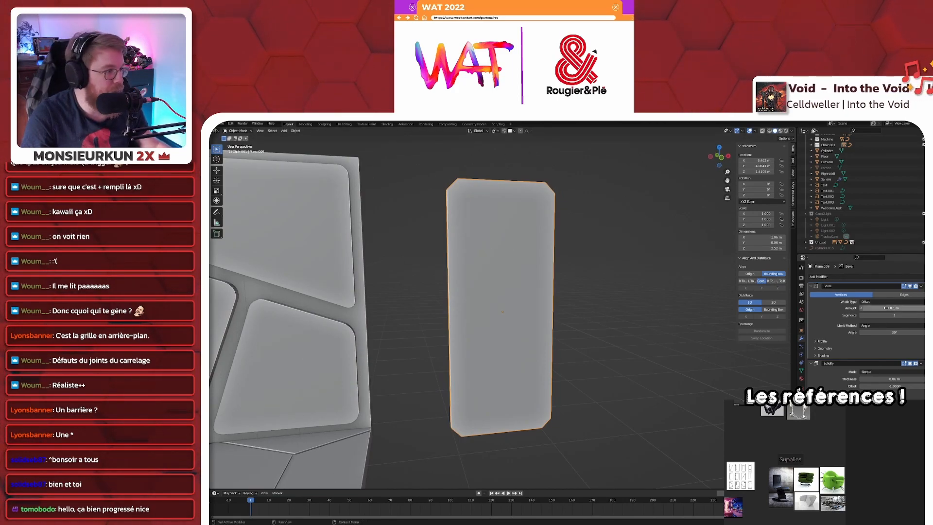
# - Set the panel's vertex bevel amount to about 0.13 m to cut its corners more strongly
pyautogui.moveTo(894, 308); pyautogui.dragTo(904, 308)
pyautogui.scroll(-5, 581, 337)
pyautogui.moveTo(582, 340); pyautogui.dragTo(515, 346, button='middle')
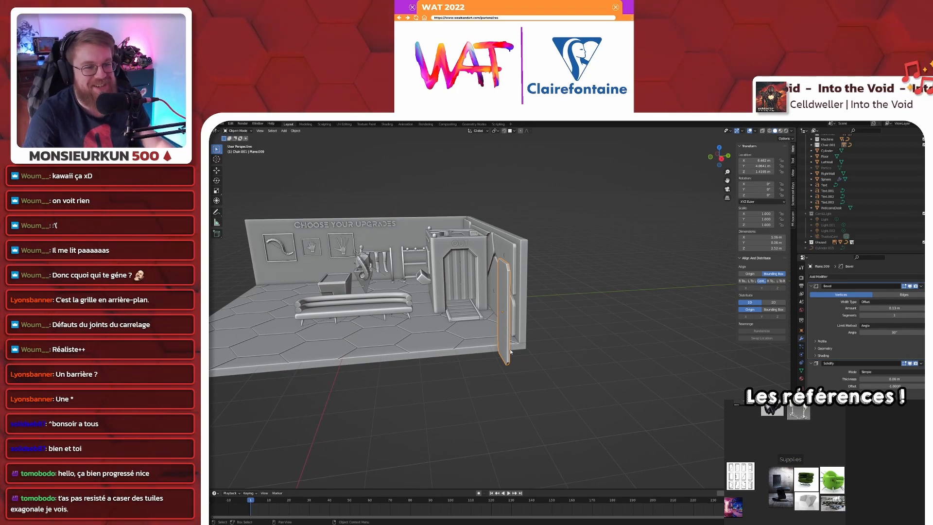
pyautogui.scroll(-2, 510, 351)
pyautogui.keyDown('shift'); pyautogui.moveTo(419, 360); pyautogui.dragTo(528, 401, button='middle'); pyautogui.keyUp('shift')
pyautogui.scroll(5, 538, 328)
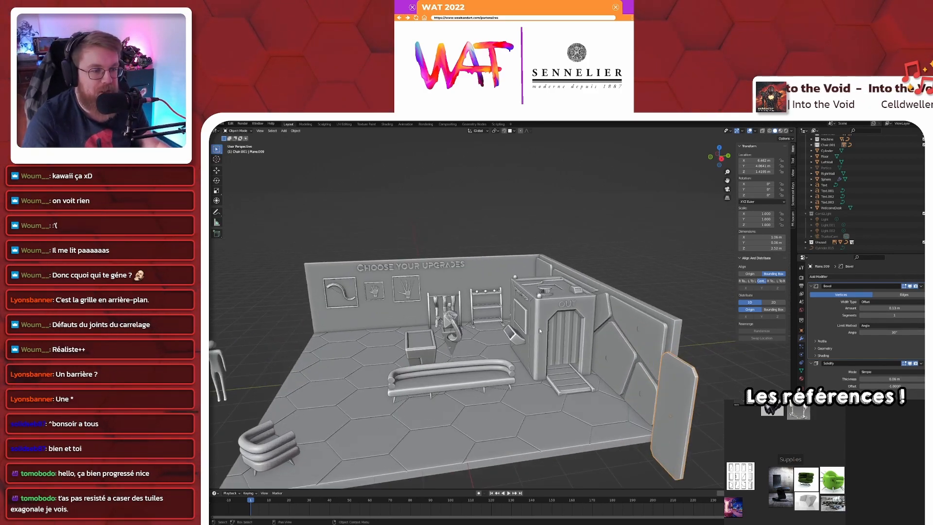
# - Inspect the shop room and the free-standing chamfered panel from perspective, top, front and side views
pyautogui.scroll(-3, 538, 330)
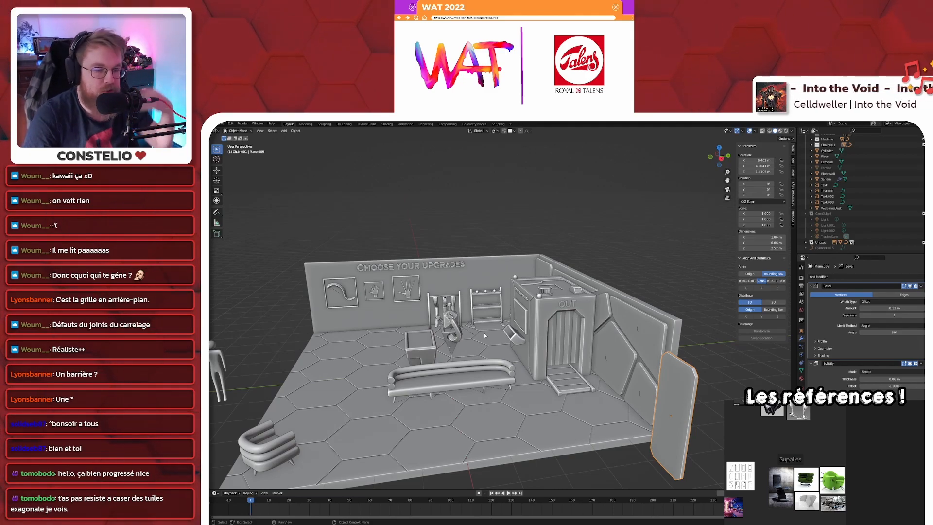
pyautogui.scroll(4, 539, 354)
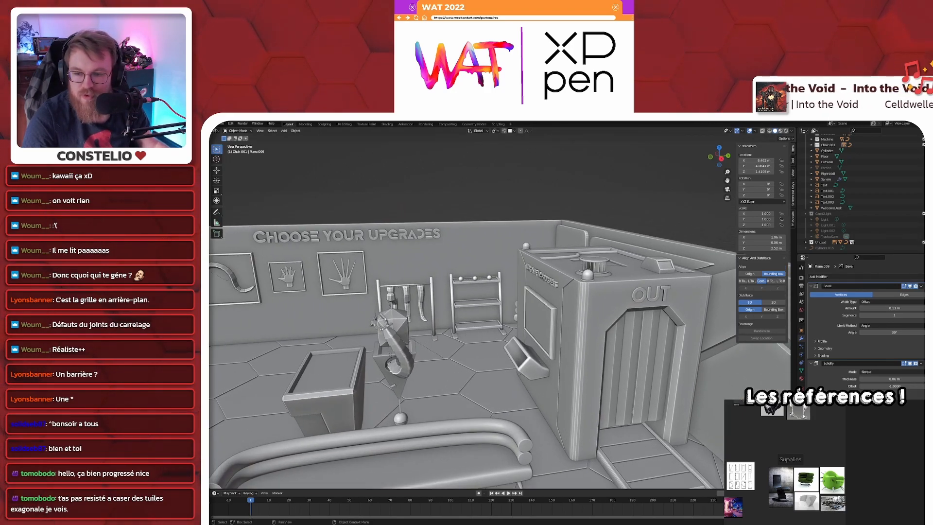
pyautogui.moveTo(437, 231); pyautogui.dragTo(445, 244, button='middle')
pyautogui.scroll(-8, 445, 244)
pyautogui.press('KP_Decimal')
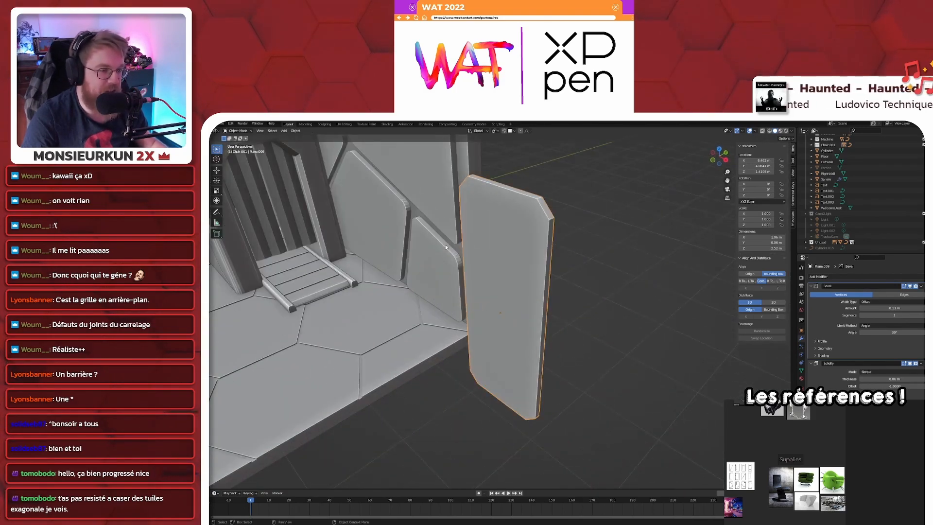
pyautogui.scroll(-6, 521, 279)
pyautogui.moveTo(521, 280); pyautogui.dragTo(476, 273, button='middle')
pyautogui.press('KP_7')
pyautogui.press('KP_1')
pyautogui.press('KP_3')
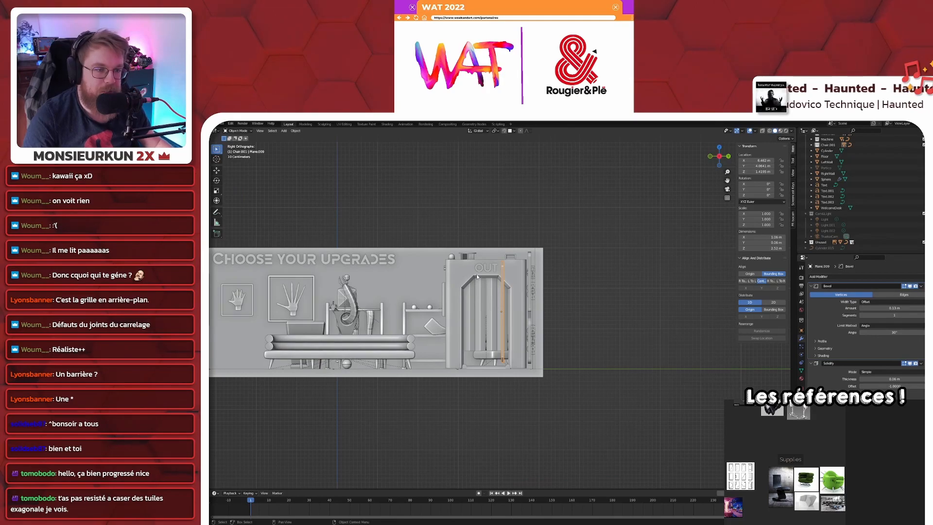
# - Try tilting the free-standing panel 10° in the side view, check it from several angles, and undo the rotations
pyautogui.scroll(5, 477, 273)
pyautogui.press('r')
pyautogui.click(593, 285)
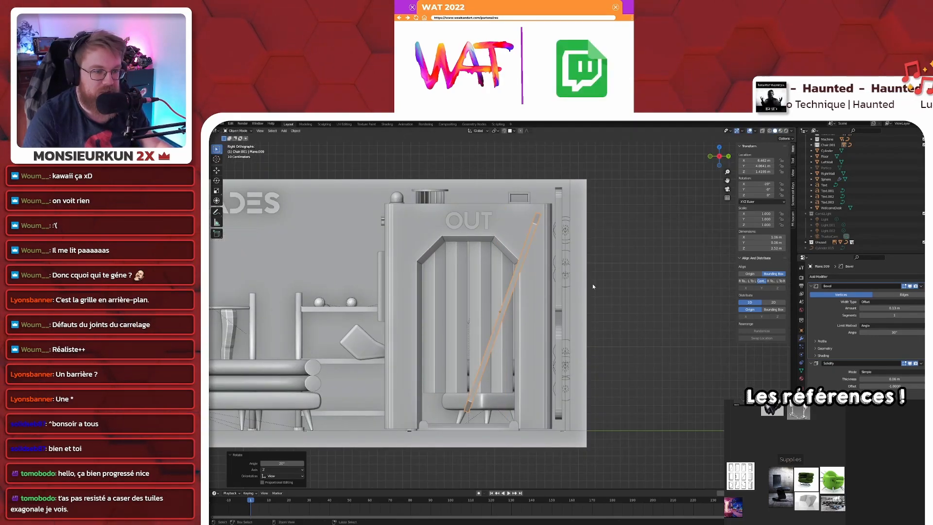
pyautogui.press('r')
pyautogui.keyDown('ctrl'); pyautogui.click(606, 268); pyautogui.keyUp('ctrl')
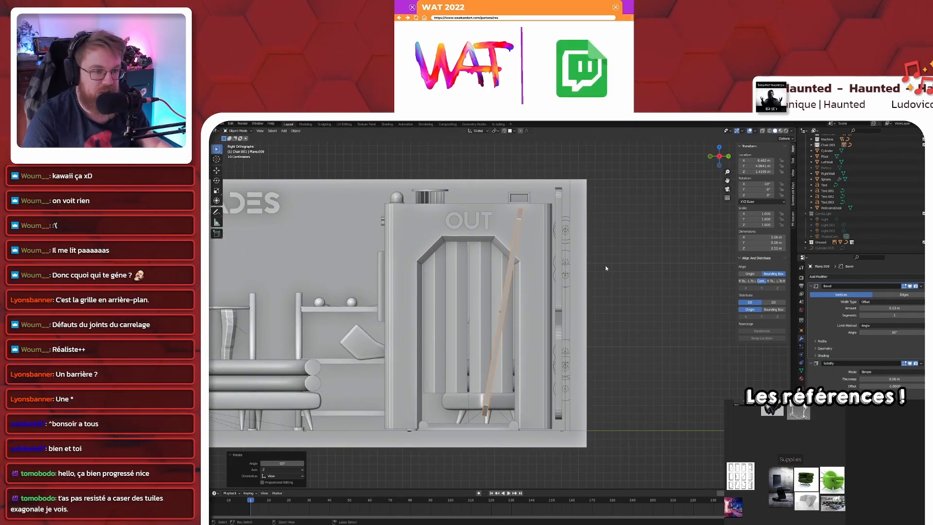
pyautogui.moveTo(520, 281); pyautogui.dragTo(469, 303, button='middle')
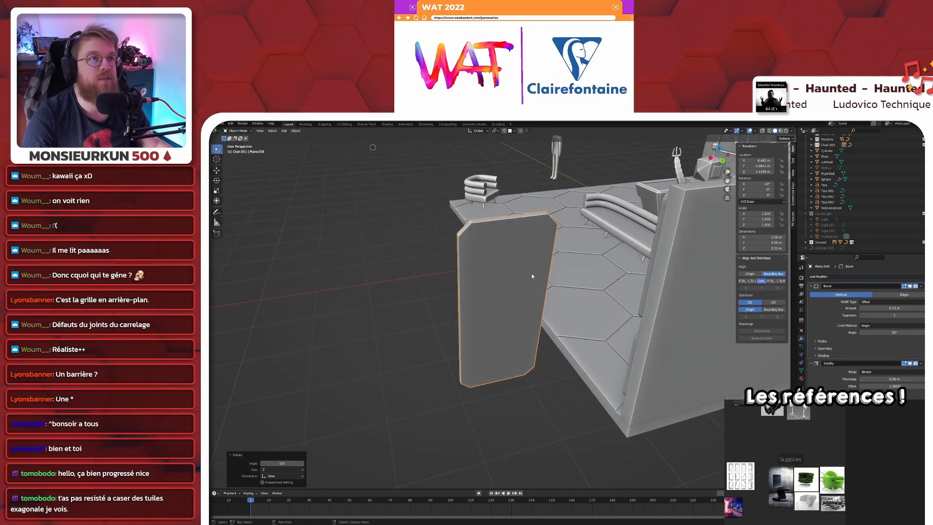
pyautogui.moveTo(503, 278); pyautogui.dragTo(626, 276, button='middle')
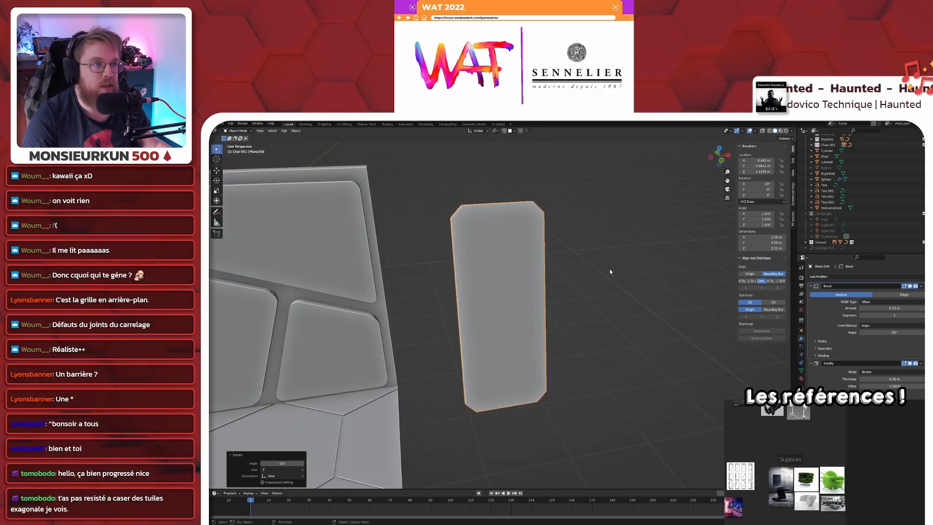
pyautogui.moveTo(604, 271)
pyautogui.mouseDown(button='middle')
pyautogui.moveTo(546, 267)
pyautogui.moveTo(592, 264)
pyautogui.mouseUp(button='middle')
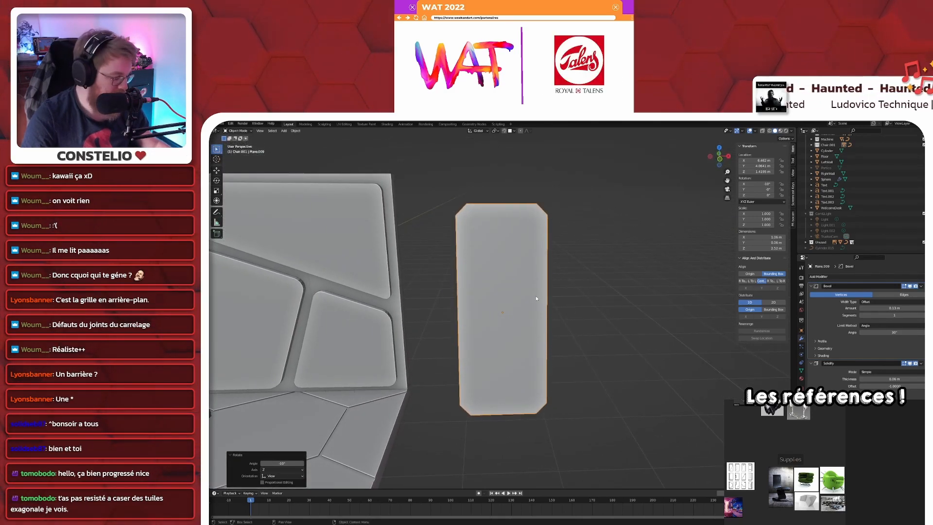
pyautogui.hotkey('ctrl', 'z')
pyautogui.hotkey('ctrl', 'z')
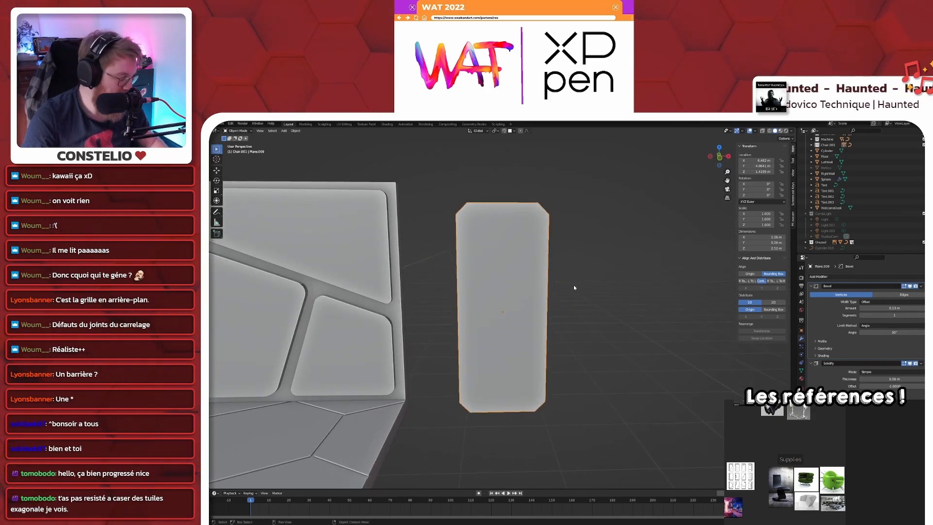
# - Duplicate the free-standing panel in place
pyautogui.press('KP_1')
pyautogui.hotkey('shift', 'd')
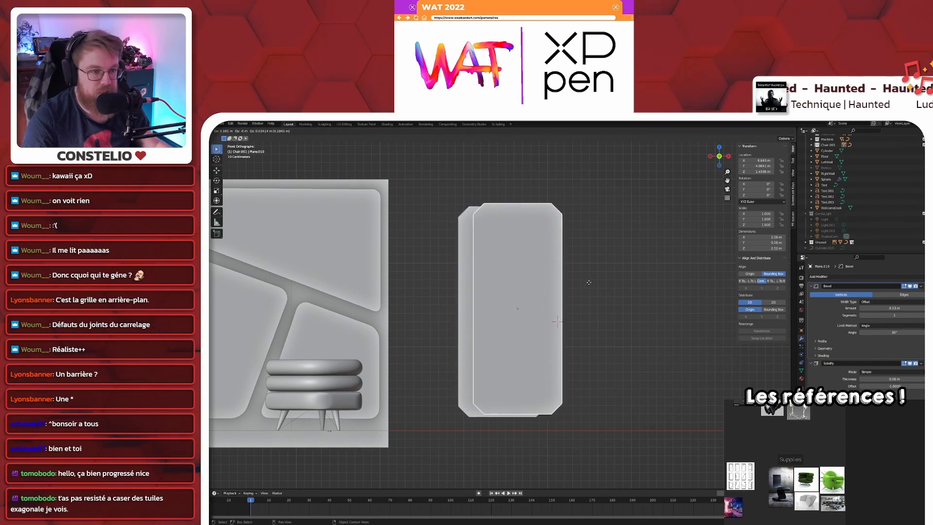
pyautogui.press('Escape')
# - Try enlarging the duplicated panel uniformly to about 1.11 times its size, and undo the scaling
pyautogui.press('s')
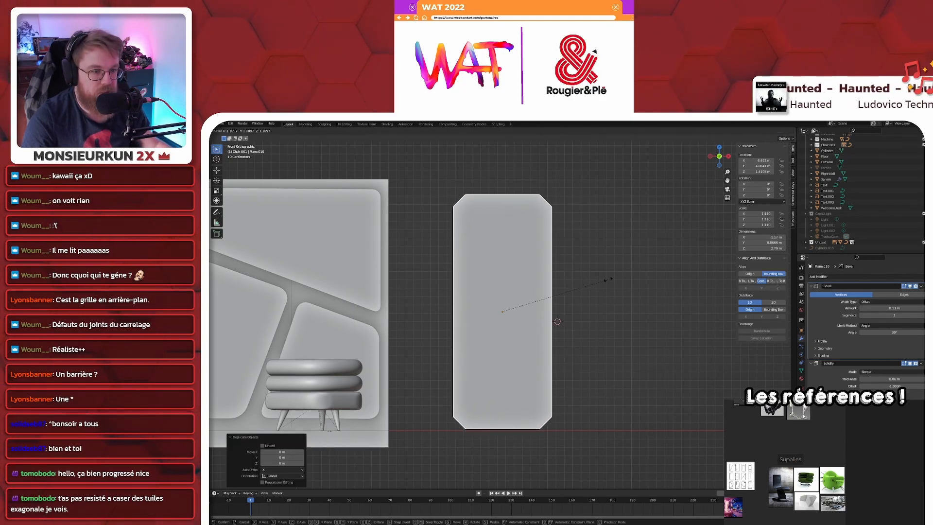
pyautogui.click(608, 280)
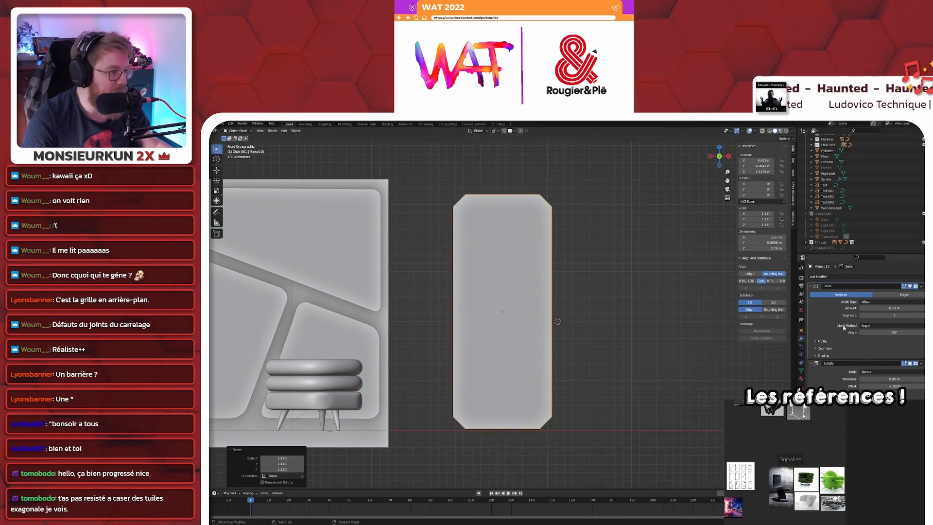
pyautogui.moveTo(699, 278); pyautogui.dragTo(637, 294, button='middle')
pyautogui.hotkey('ctrl', 'z')
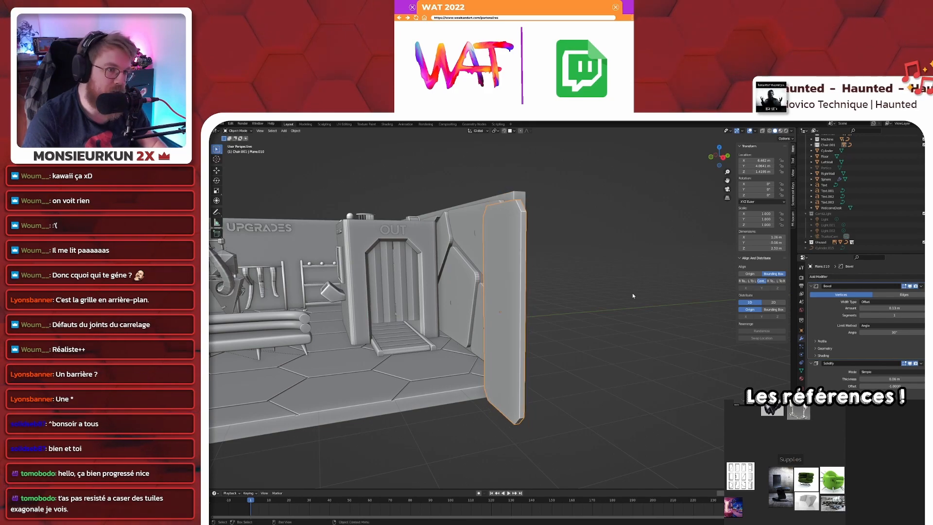
# - Enlarge the duplicated panel slightly in width and height, excluding its Y thickness from the scaling
pyautogui.press('KP_1')
pyautogui.press('s')
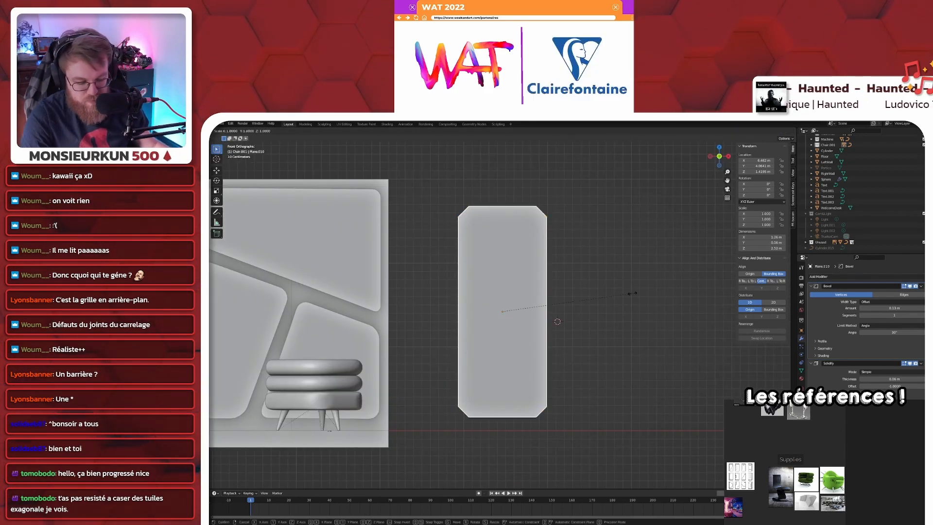
pyautogui.hotkey('shift', 'y')
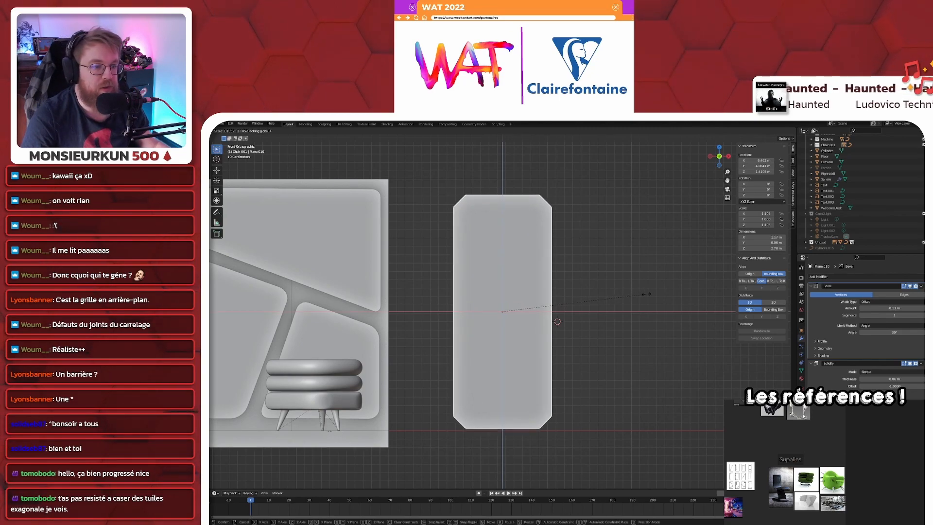
pyautogui.click(643, 293)
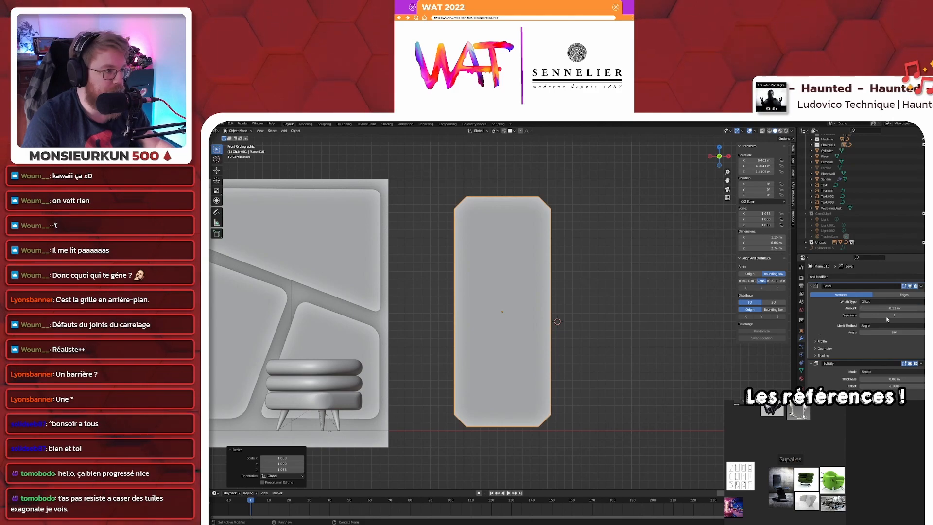
# - Round the duplicated panel's corners by increasing the segment count of its Bevel modifier
pyautogui.moveTo(901, 316); pyautogui.dragTo(923, 316)
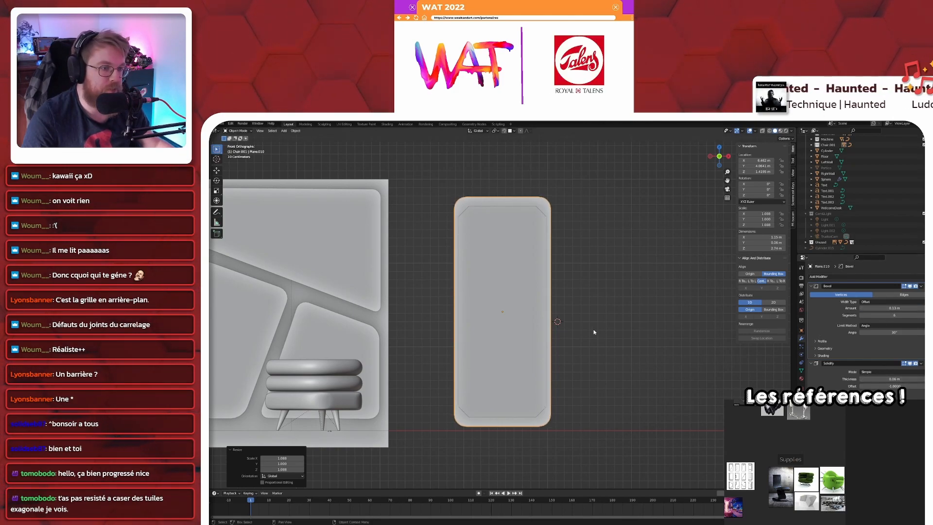
pyautogui.moveTo(593, 328); pyautogui.dragTo(661, 337, button='middle')
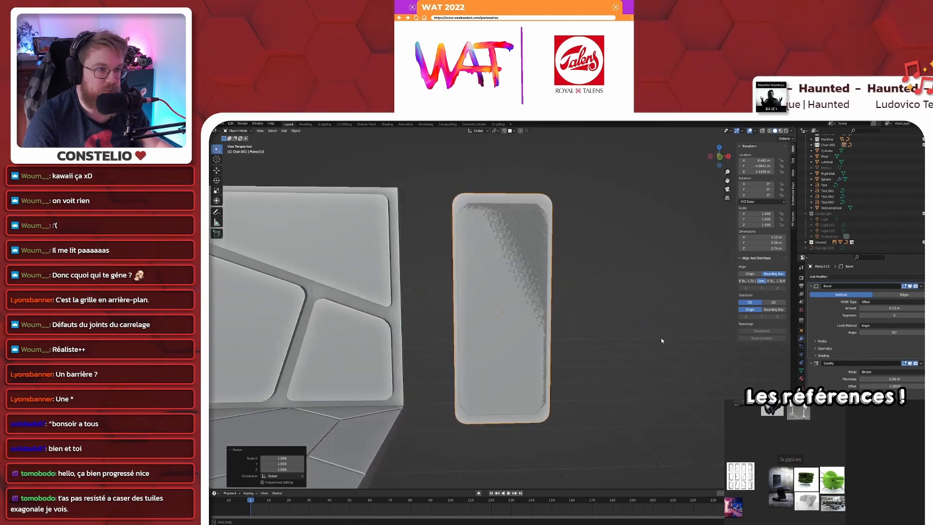
pyautogui.click(801, 379)
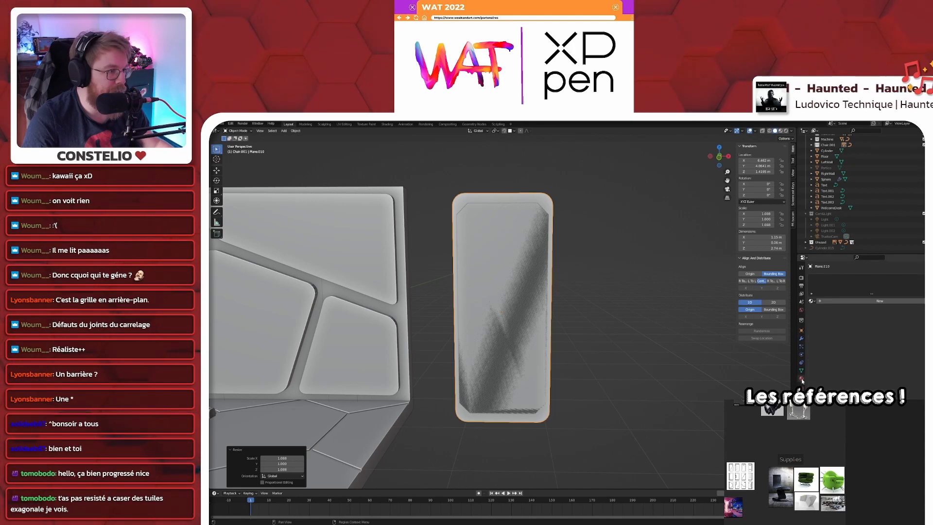
pyautogui.click(645, 336)
# - Shrink the rounded panel copy slightly in width and height, excluding its Y thickness from the scaling
pyautogui.click(527, 228)
pyautogui.press('s')
pyautogui.hotkey('shift', 'y')
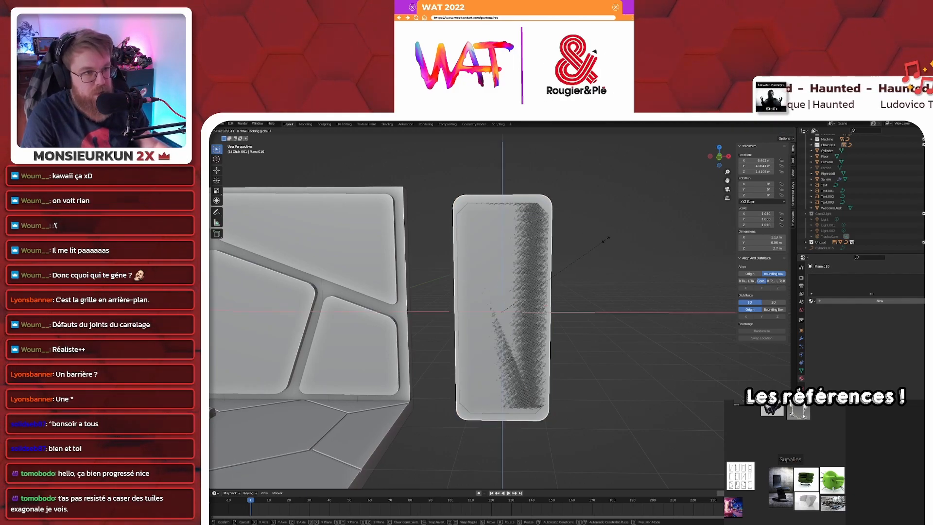
pyautogui.click(599, 239)
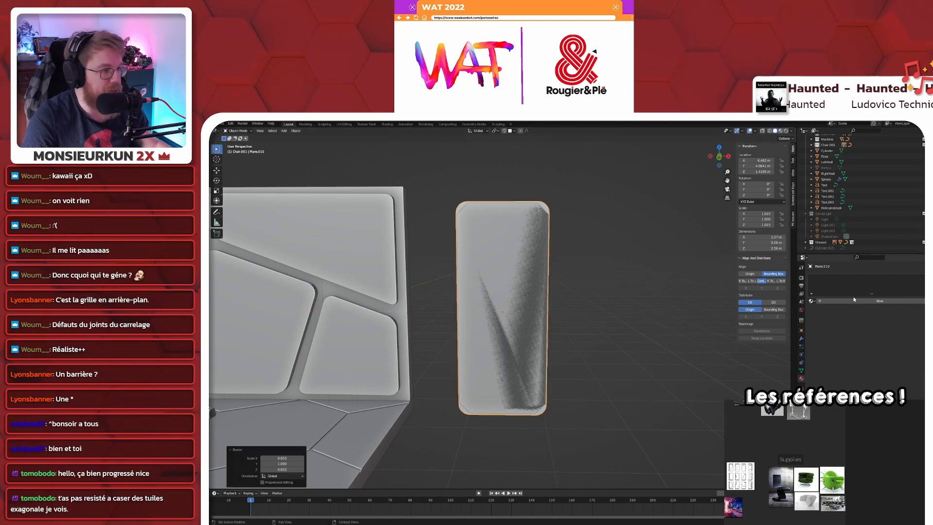
# - Try adding a Boolean modifier to the rounded panel copy
pyautogui.click(801, 338)
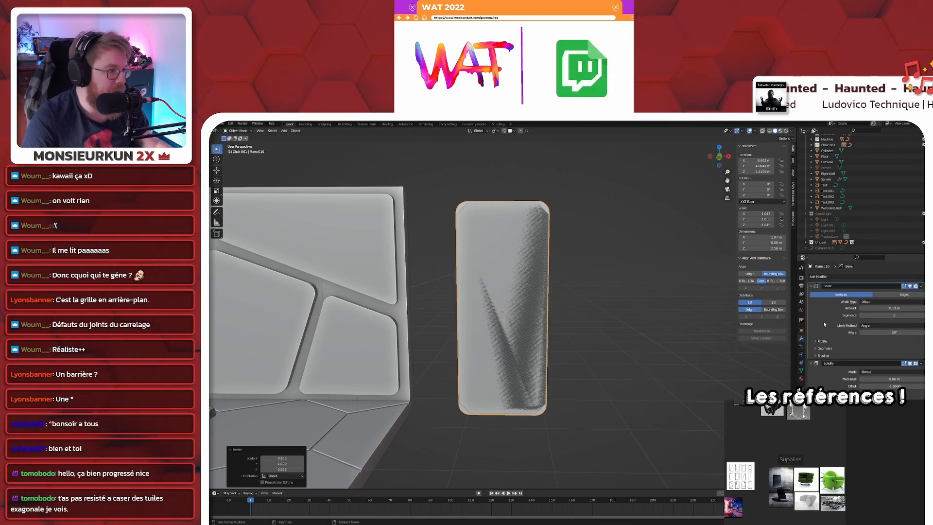
pyautogui.click(839, 277)
pyautogui.click(826, 306)
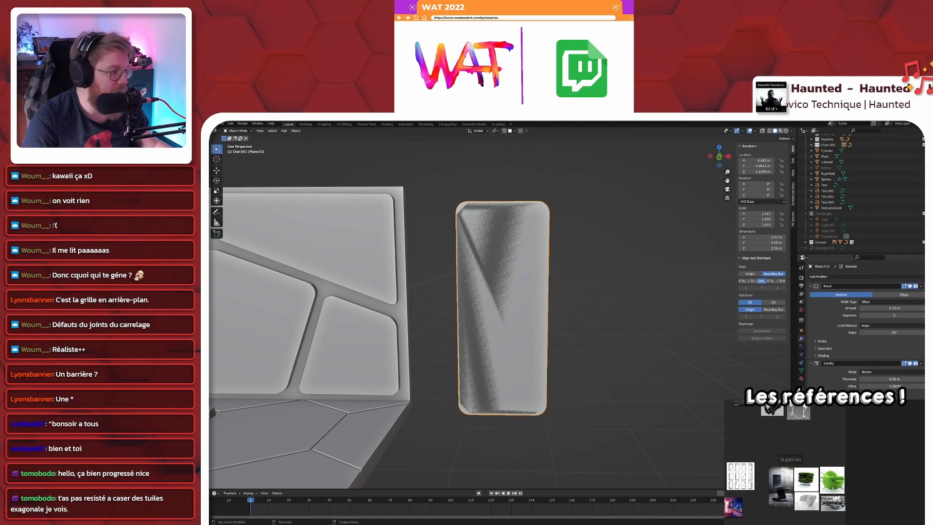
pyautogui.click(925, 503)
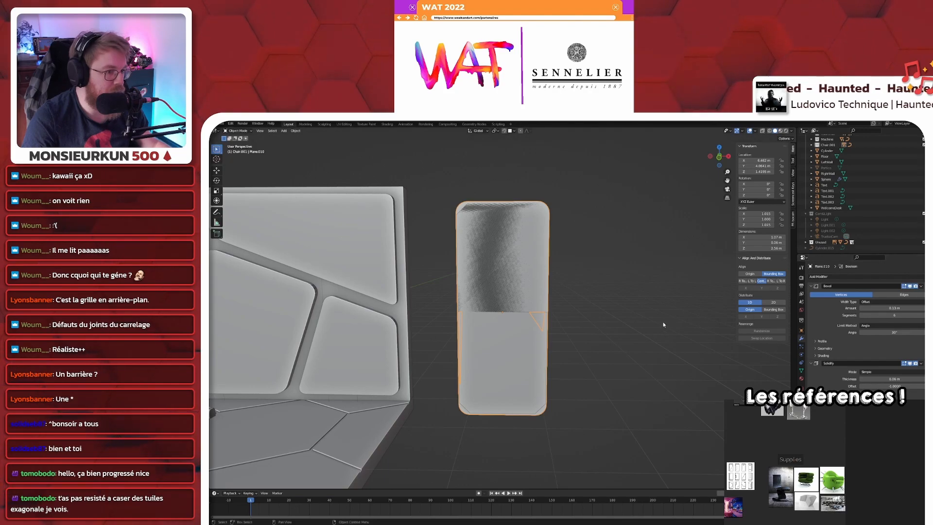
pyautogui.moveTo(673, 316)
pyautogui.mouseDown(button='middle')
pyautogui.moveTo(617, 319)
pyautogui.moveTo(681, 317)
pyautogui.mouseUp(button='middle')
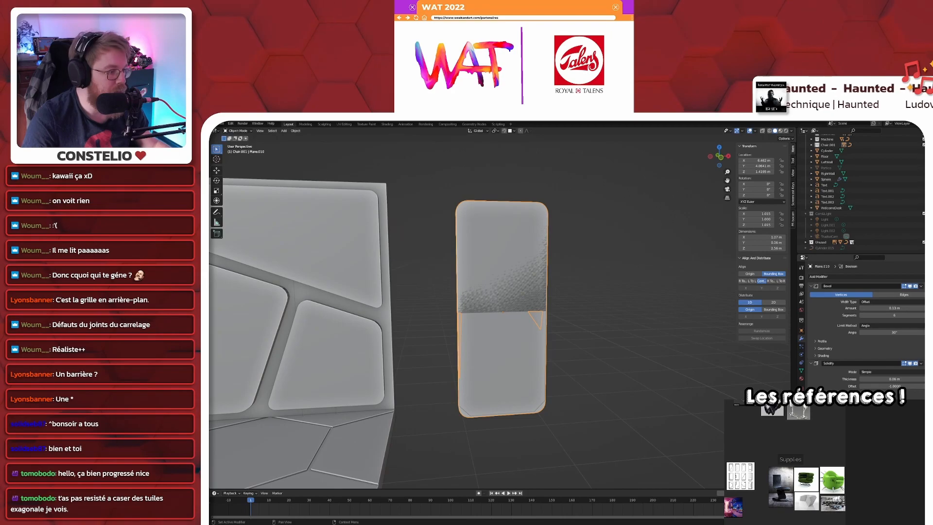
# - Try applying the Boolean modifier and test the cut by shifting the copy along Y, cancelling the move
pyautogui.hotkey('ctrl', 'a')
pyautogui.moveTo(686, 364); pyautogui.dragTo(654, 359, button='middle')
pyautogui.press('g')
pyautogui.press('y')
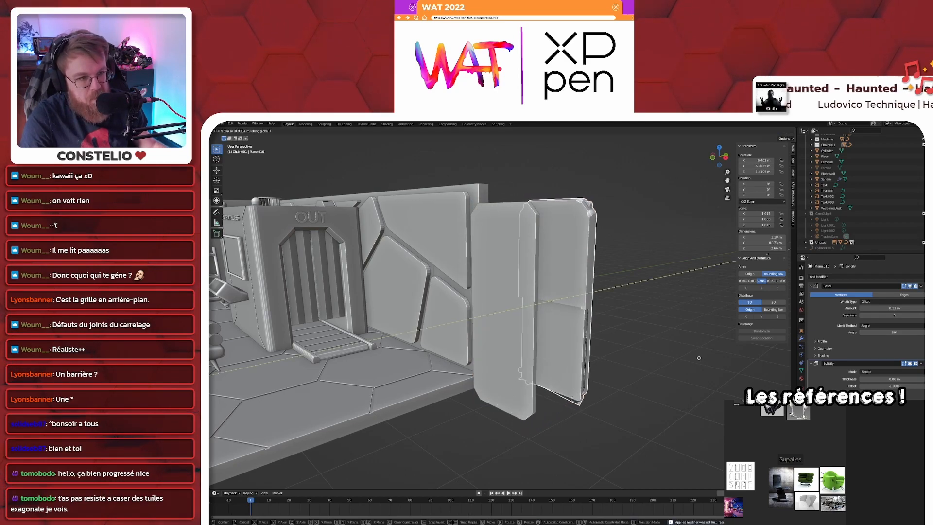
pyautogui.press('Escape')
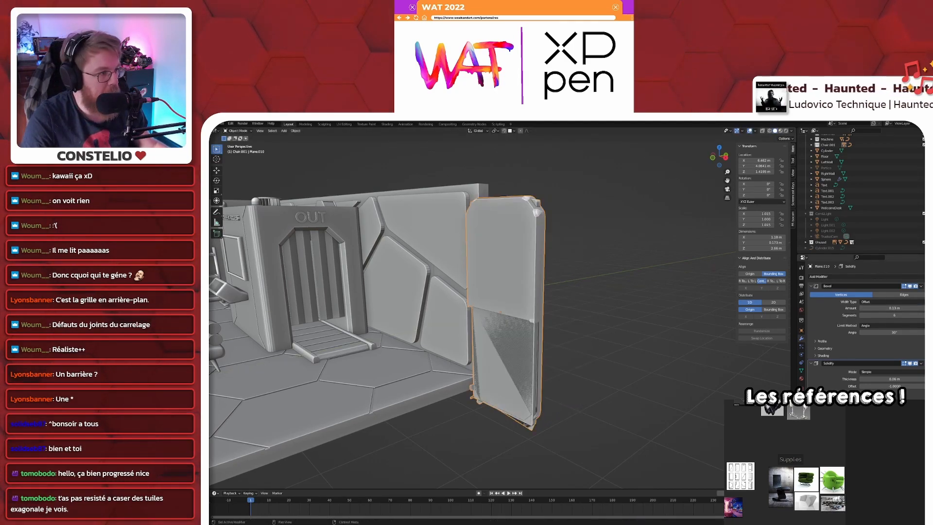
# - Undo applying the Boolean modifier and remove it from the rounded panel copy
pyautogui.hotkey('ctrl', 'z')
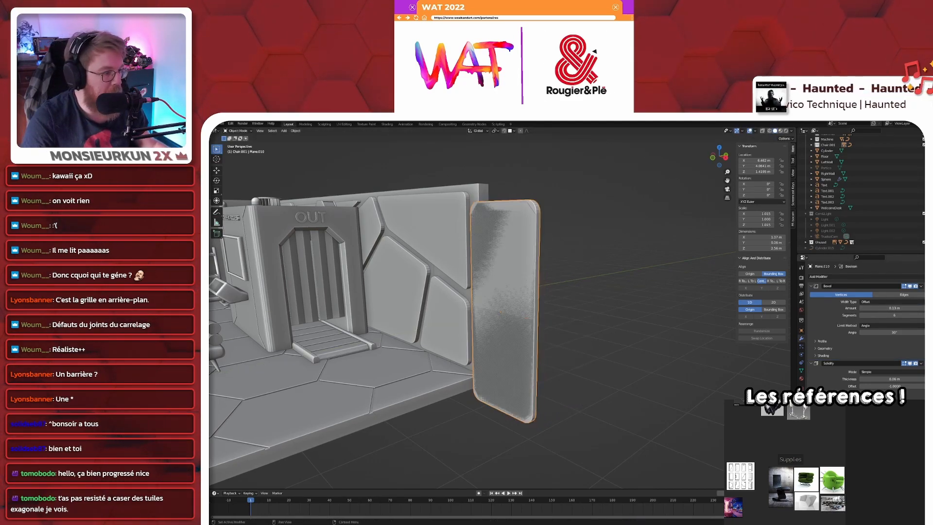
pyautogui.press('x')
pyautogui.moveTo(573, 360)
pyautogui.mouseDown(button='middle')
pyautogui.moveTo(609, 362)
pyautogui.moveTo(559, 354)
pyautogui.mouseUp(button='middle')
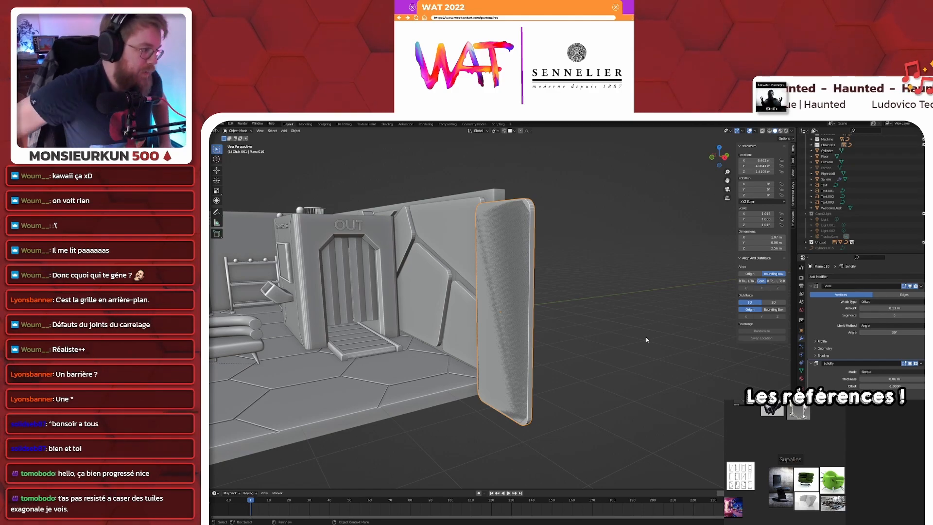
# - Move the rounded panel copy along the Y axis until it stands clear of the original chamfered panel
pyautogui.press('g')
pyautogui.press('y')
pyautogui.click(594, 268)
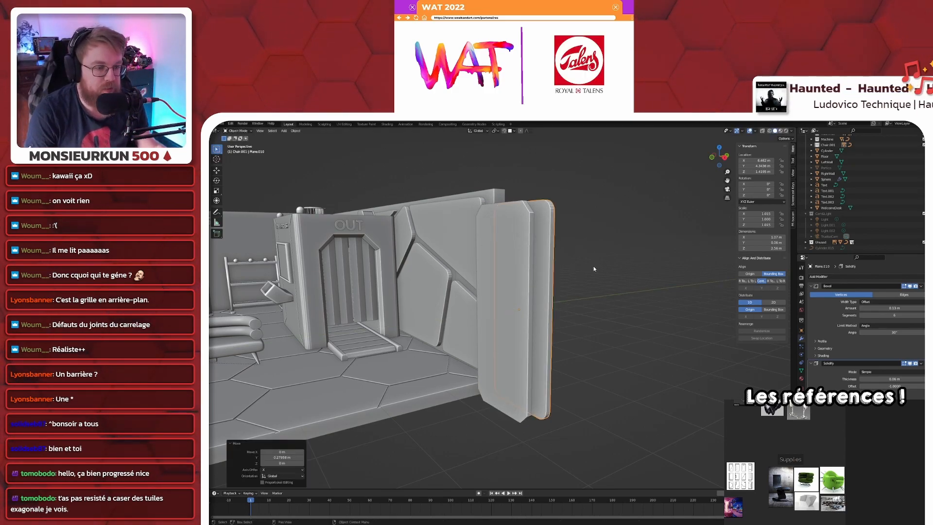
pyautogui.press('g')
pyautogui.press('y')
pyautogui.click(618, 260)
pyautogui.moveTo(568, 284)
pyautogui.mouseDown(button='middle')
pyautogui.moveTo(579, 280)
pyautogui.moveTo(554, 288)
pyautogui.mouseUp(button='middle')
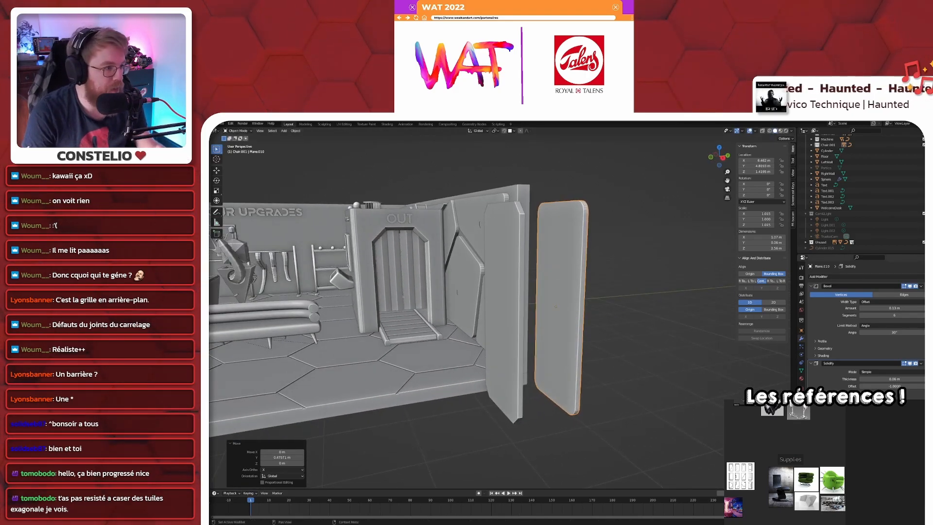
# - Apply the Bevel and Solidify modifiers on the rounded panel copy
pyautogui.click(921, 287)
pyautogui.click(914, 292)
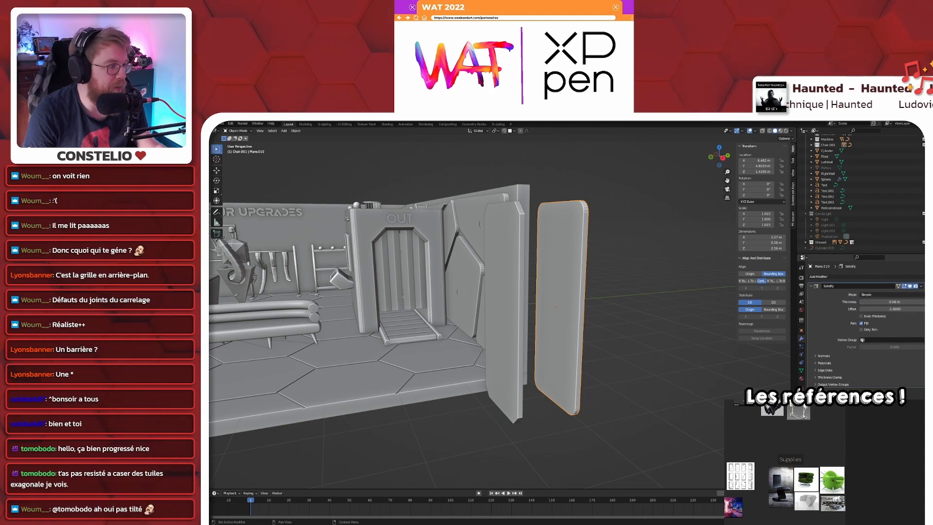
pyautogui.click(921, 286)
pyautogui.click(914, 293)
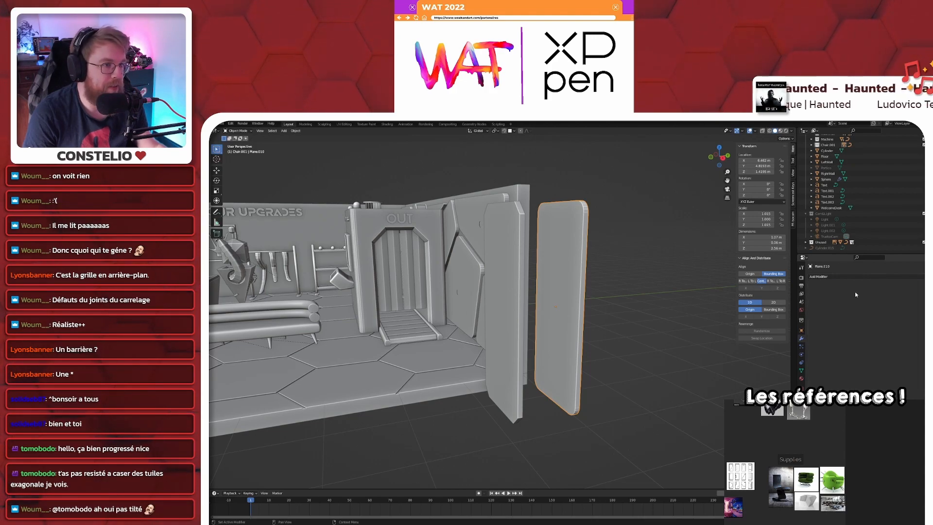
# - Duplicate the chamfered panel and move the copy along Y until it intersects the rounded panel
pyautogui.click(524, 314)
pyautogui.hotkey('shift', 'd')
pyautogui.press('y')
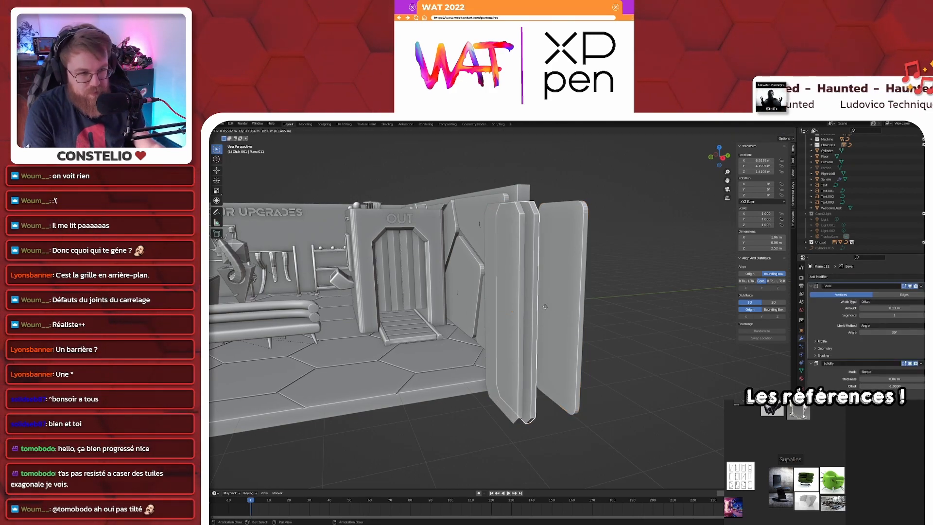
pyautogui.click(588, 301)
# - Apply the Bevel and Solidify modifiers on the duplicated chamfered panel
pyautogui.moveTo(606, 299)
pyautogui.mouseDown(button='middle')
pyautogui.moveTo(566, 294)
pyautogui.moveTo(597, 310)
pyautogui.mouseUp(button='middle')
pyautogui.click(920, 286)
pyautogui.click(904, 293)
pyautogui.click(921, 286)
pyautogui.click(904, 293)
# - Scale the chamfered duplicate along Y so it is thicker than the rounded panel
pyautogui.press('s')
pyautogui.press('y')
pyautogui.click(693, 288)
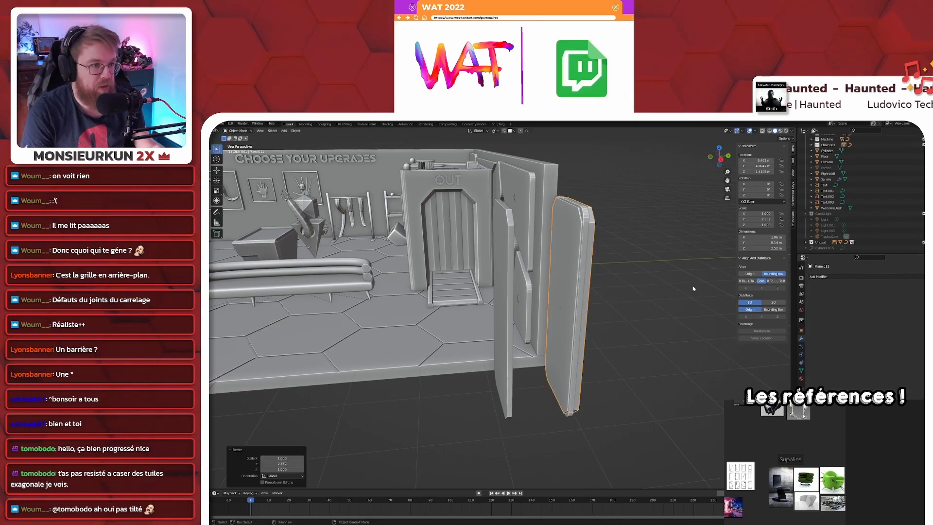
# - Add a Difference Boolean modifier to the rounded panel with the thickened chamfered duplicate as its object
pyautogui.click(586, 216)
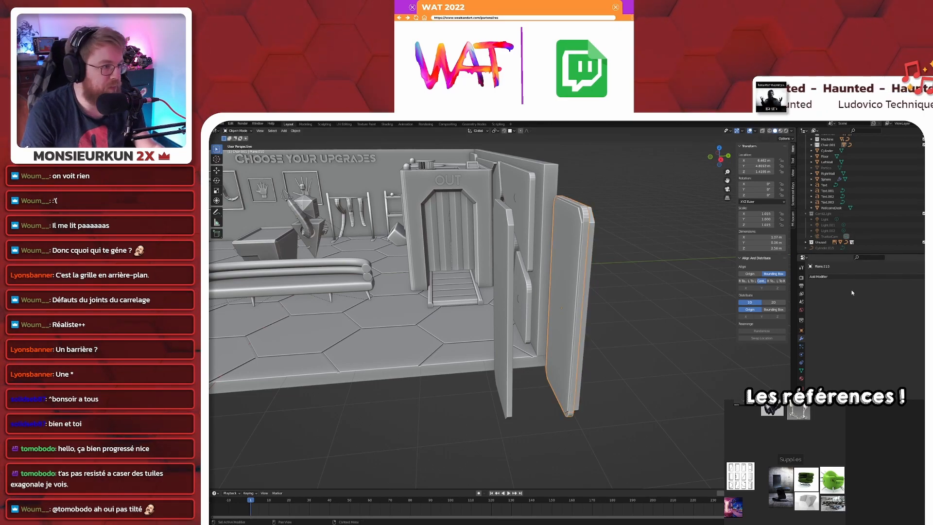
pyautogui.click(825, 277)
pyautogui.click(831, 305)
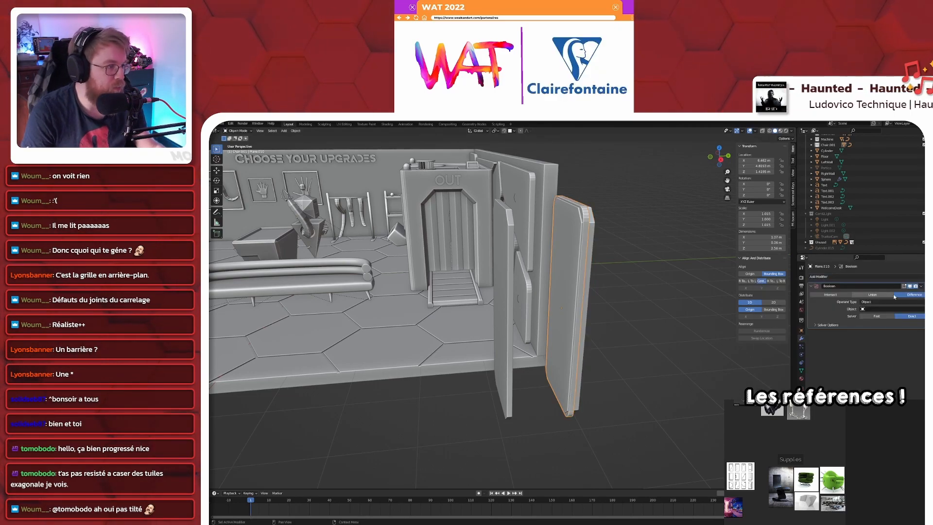
pyautogui.click(573, 223)
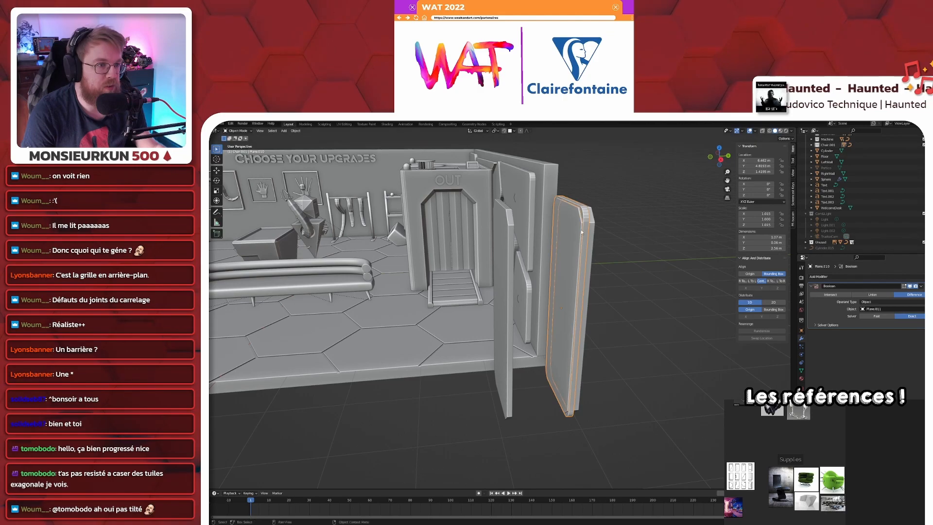
# - Apply the Boolean modifier on the rounded panel and delete the chamfered cutter
pyautogui.moveTo(626, 261); pyautogui.dragTo(573, 220, button='middle')
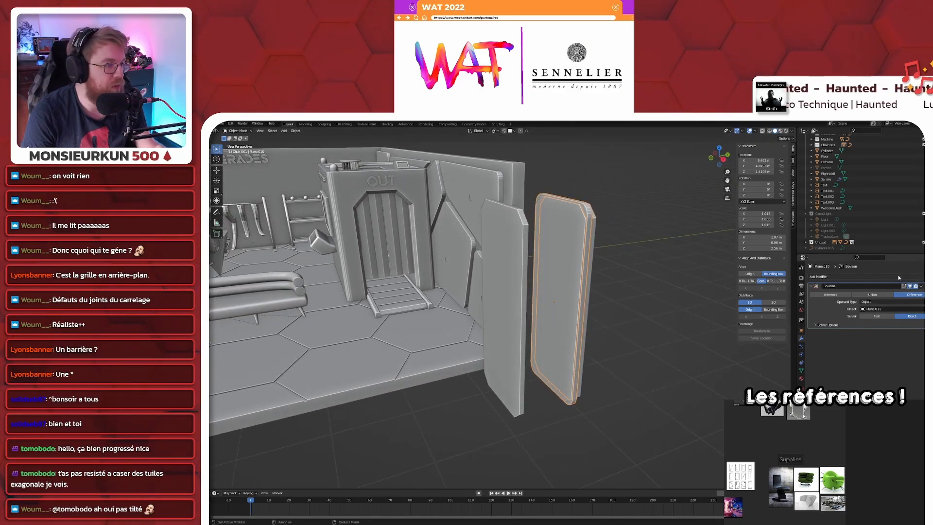
pyautogui.click(574, 221)
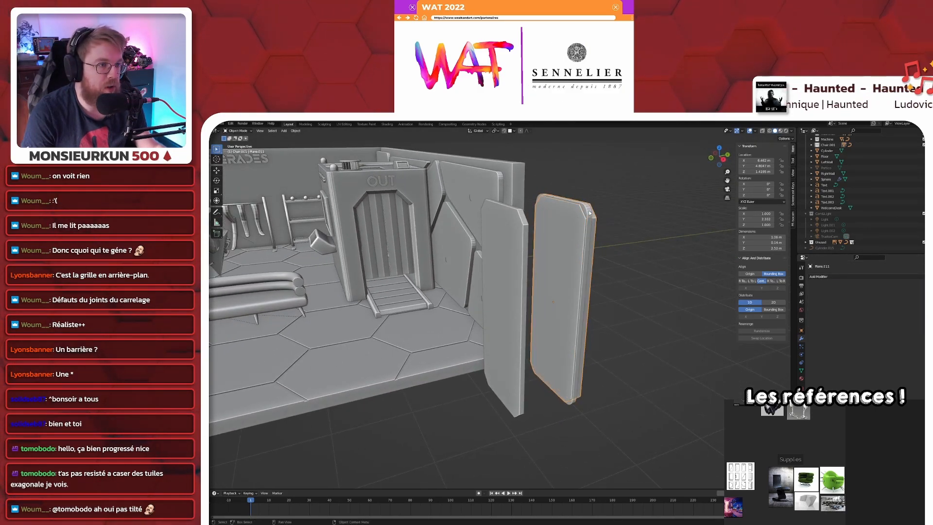
pyautogui.click(583, 210)
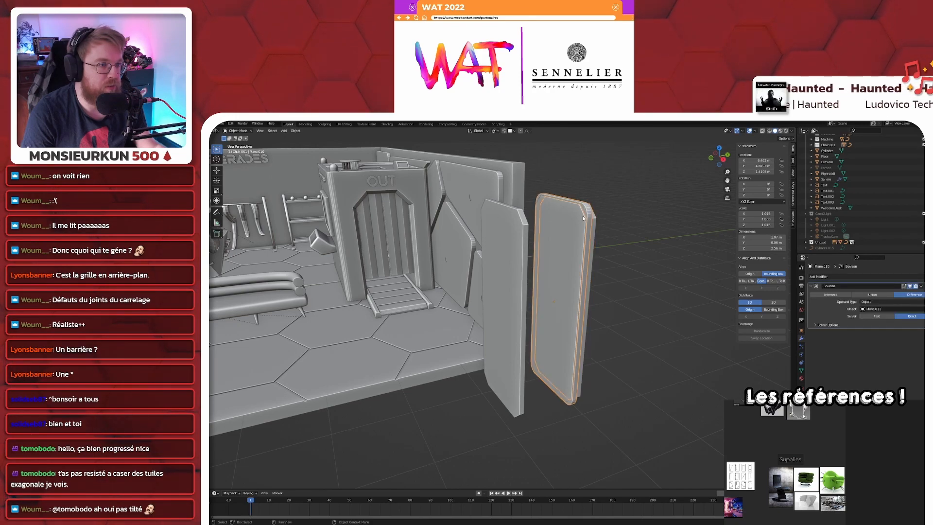
pyautogui.click(588, 212)
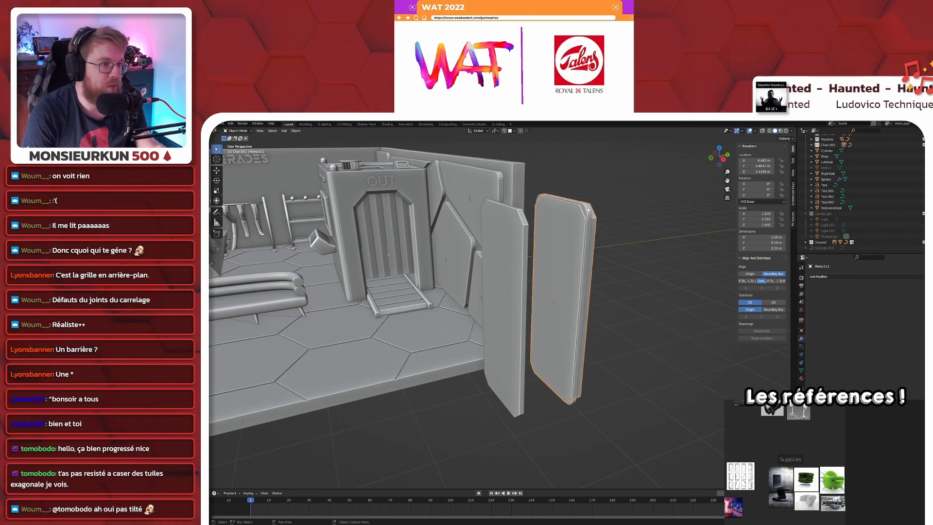
pyautogui.click(588, 210)
pyautogui.click(578, 242)
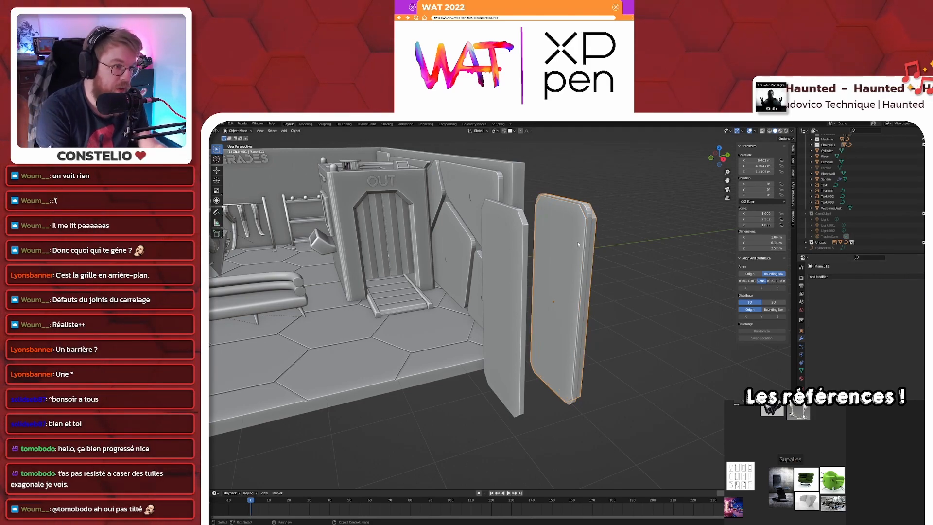
pyautogui.press('Delete')
pyautogui.scroll(5, 593, 236)
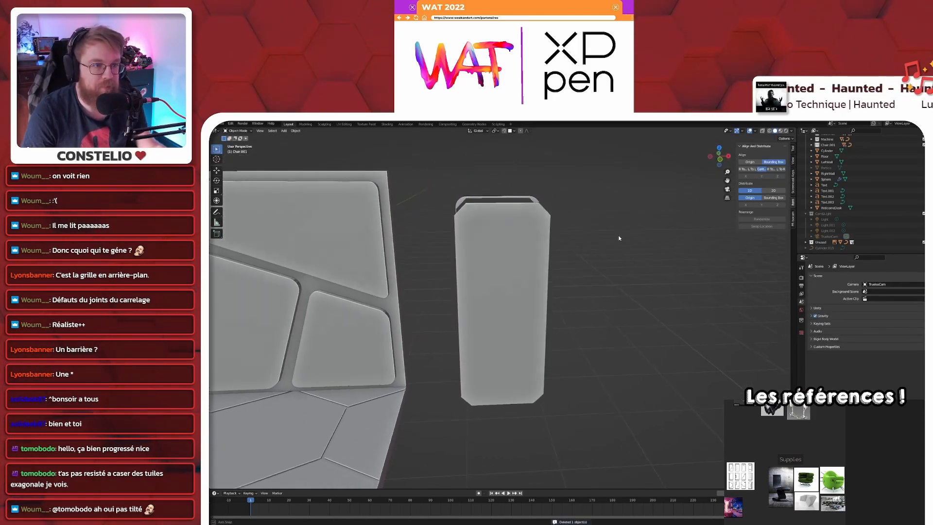
# - Match the rounded frame's Y location to the chamfered panel by setting it to 4.0641 m
pyautogui.click(543, 199)
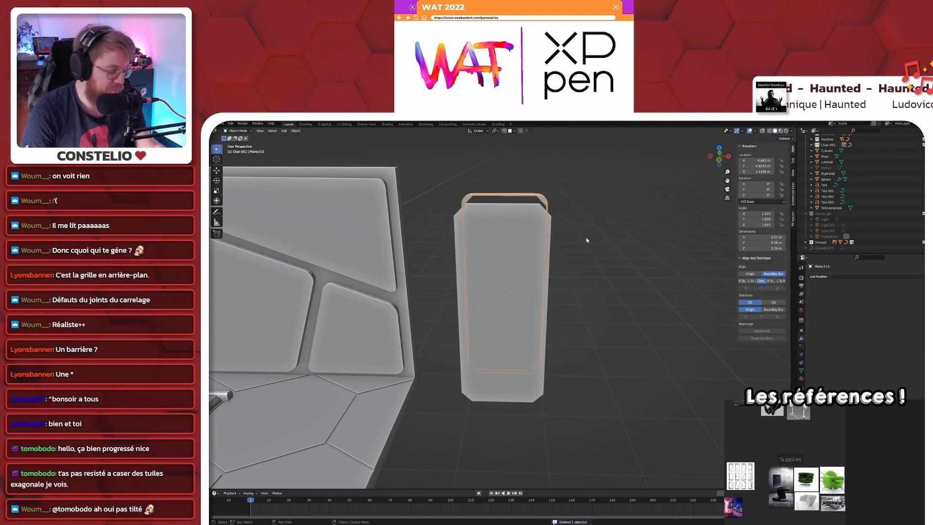
pyautogui.press('KP_1')
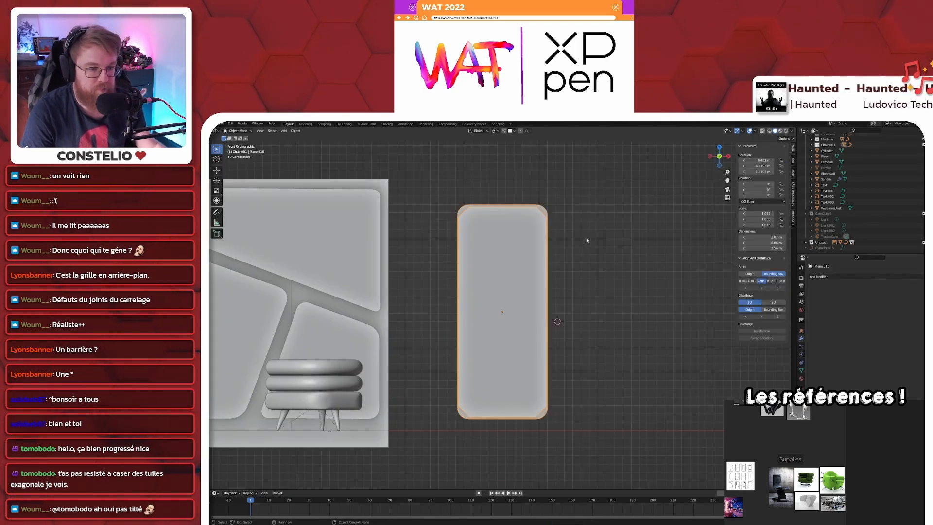
pyautogui.moveTo(585, 240); pyautogui.dragTo(503, 247, button='middle')
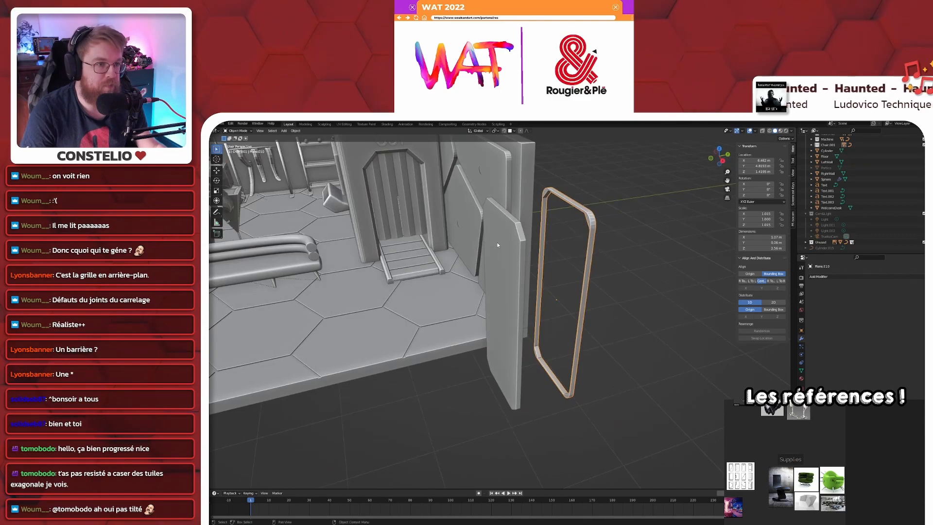
pyautogui.click(502, 244)
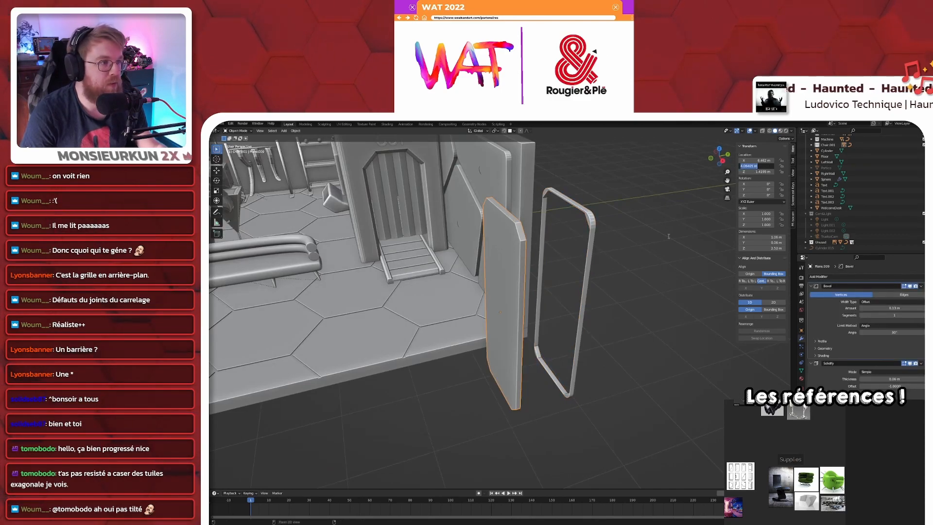
pyautogui.click(595, 222)
pyautogui.click(756, 166)
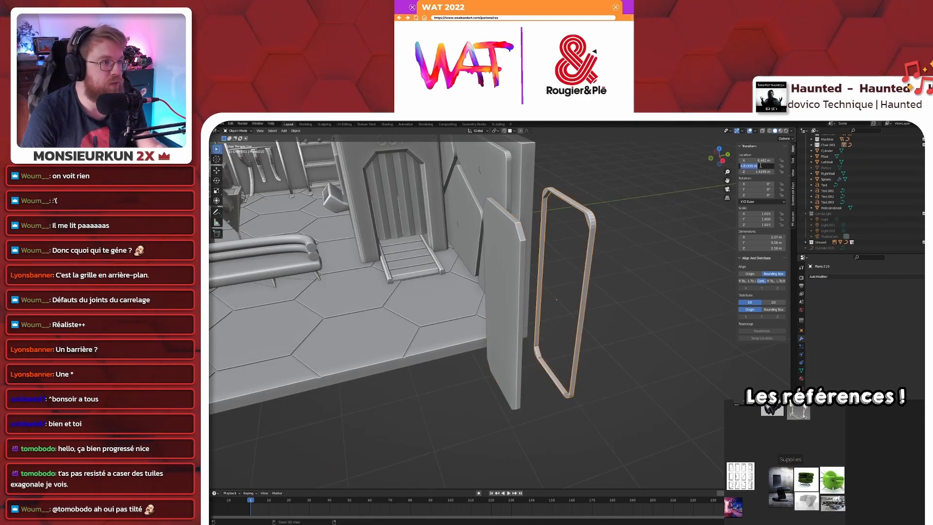
pyautogui.write('4.0641')
pyautogui.press('Return')
# - Scale the rounded frame up slightly in front view so it surrounds the chamfered panel with a gap
pyautogui.moveTo(665, 305); pyautogui.dragTo(690, 301, button='middle')
pyautogui.press('KP_1')
pyautogui.press('s')
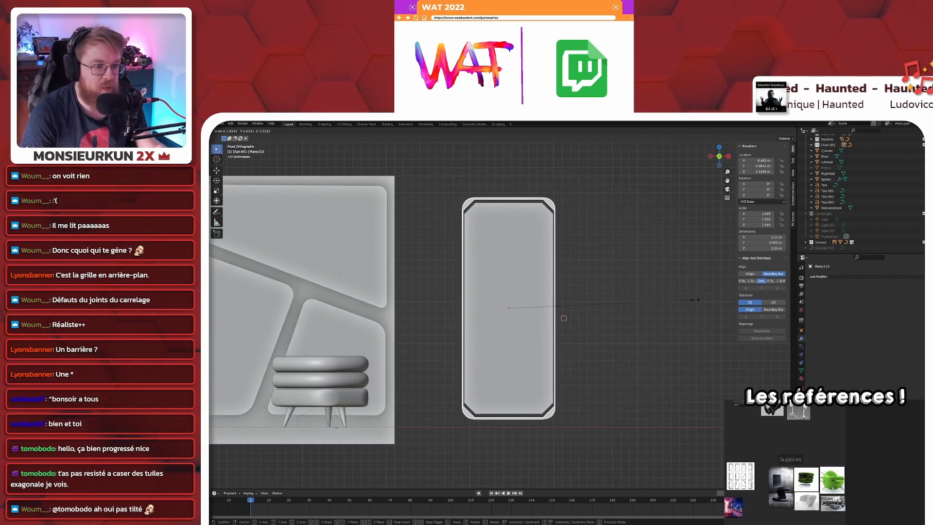
pyautogui.click(698, 302)
pyautogui.moveTo(643, 287); pyautogui.dragTo(507, 198, button='middle')
pyautogui.click(378, 221)
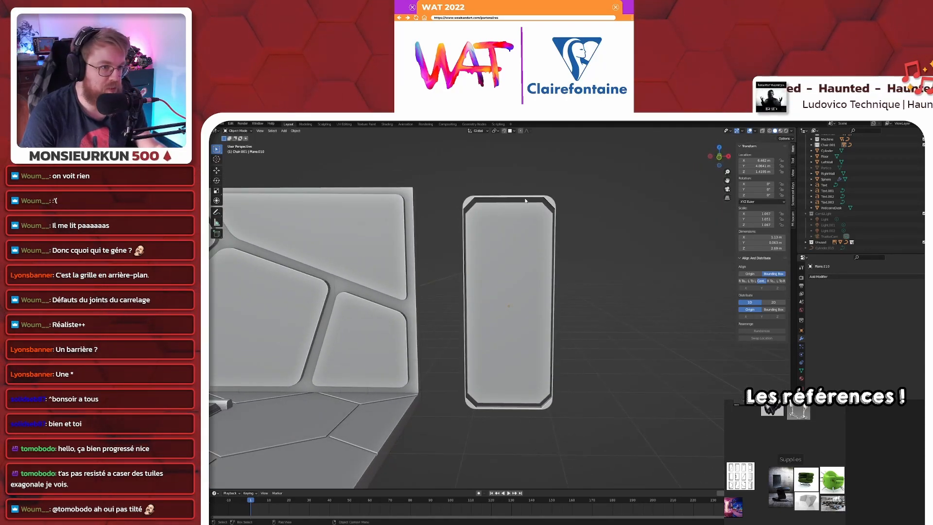
# - Scale the rounded frame along Z by about 0.97 to narrow the gap above and below the chamfered panel
pyautogui.click(544, 407)
pyautogui.press('KP_1')
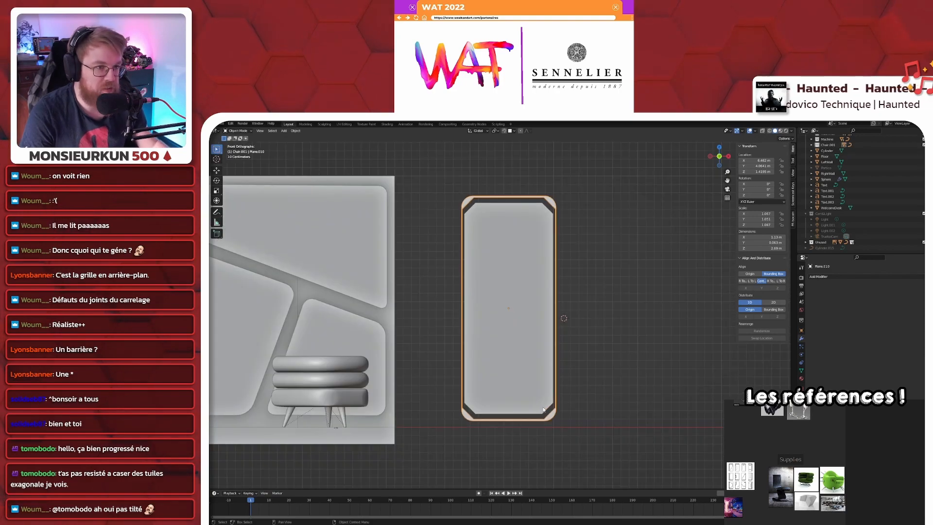
pyautogui.scroll(1, 543, 409)
pyautogui.press('s')
pyautogui.press('z')
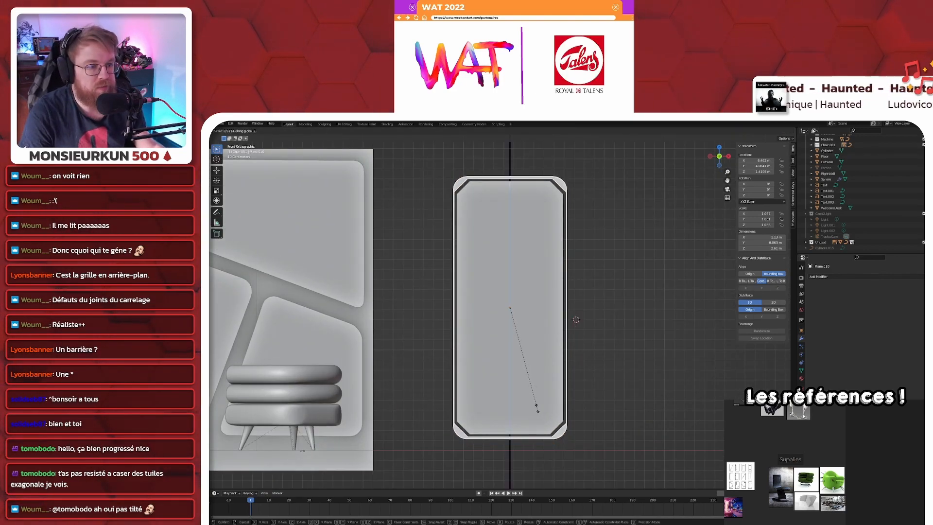
pyautogui.click(559, 407)
# - Examine the framed panel from several angles against the shop room
pyautogui.moveTo(560, 407); pyautogui.dragTo(600, 344, button='middle')
pyautogui.scroll(4, 598, 341)
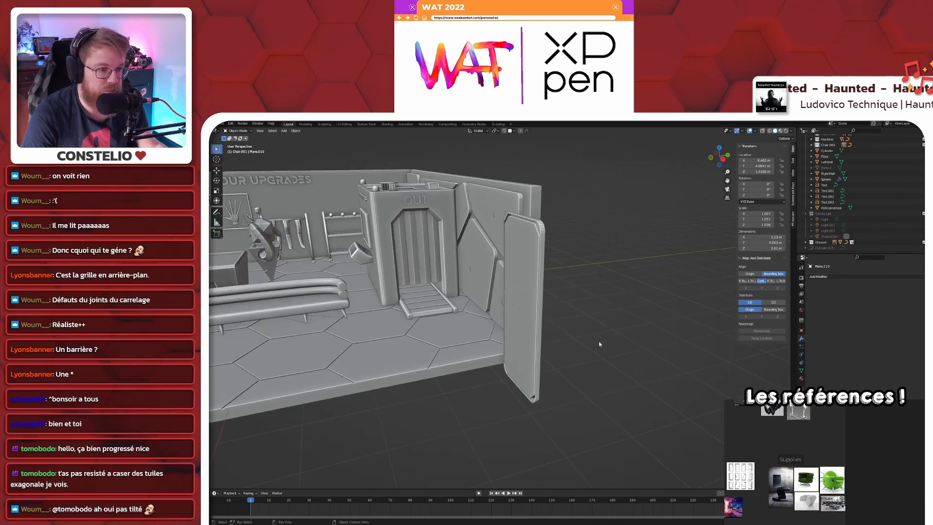
pyautogui.scroll(-2, 598, 340)
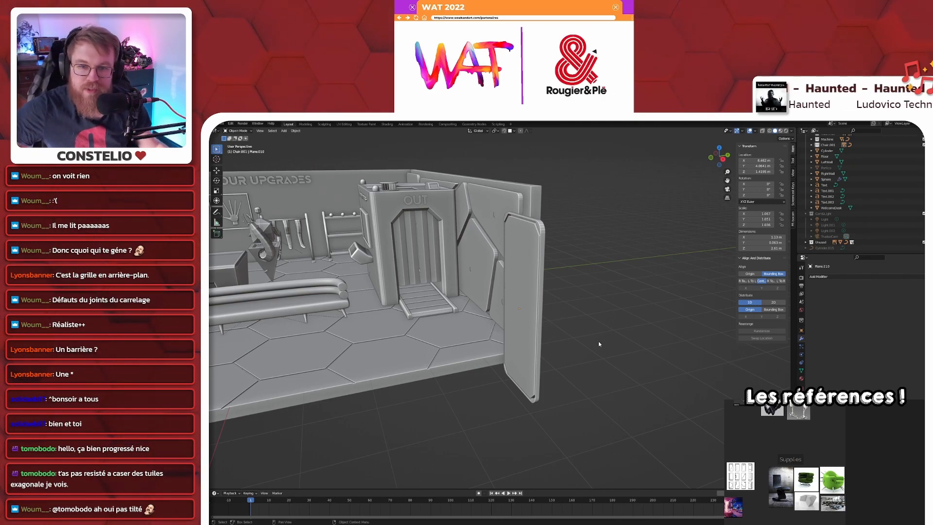
pyautogui.scroll(-2, 598, 342)
pyautogui.scroll(2, 598, 343)
pyautogui.scroll(-2, 597, 345)
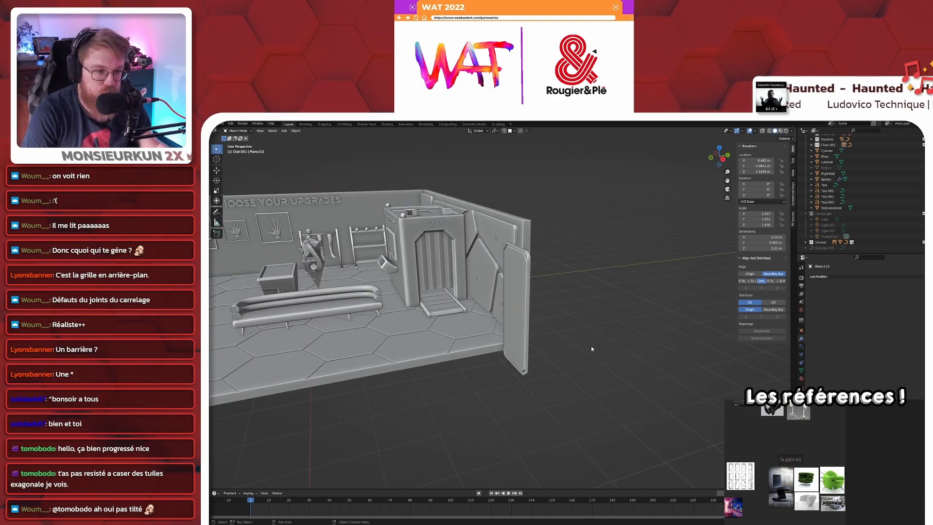
pyautogui.scroll(2, 592, 348)
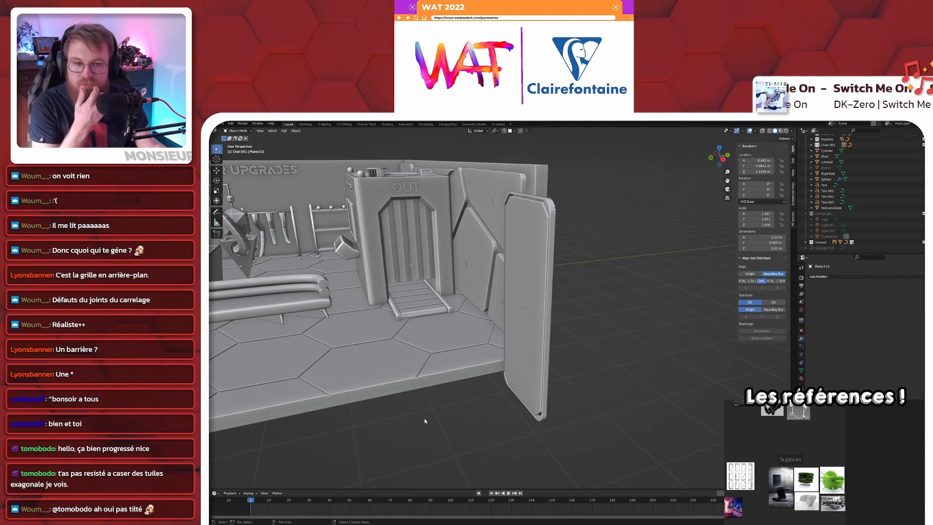
pyautogui.moveTo(575, 381); pyautogui.dragTo(535, 381, button='middle')
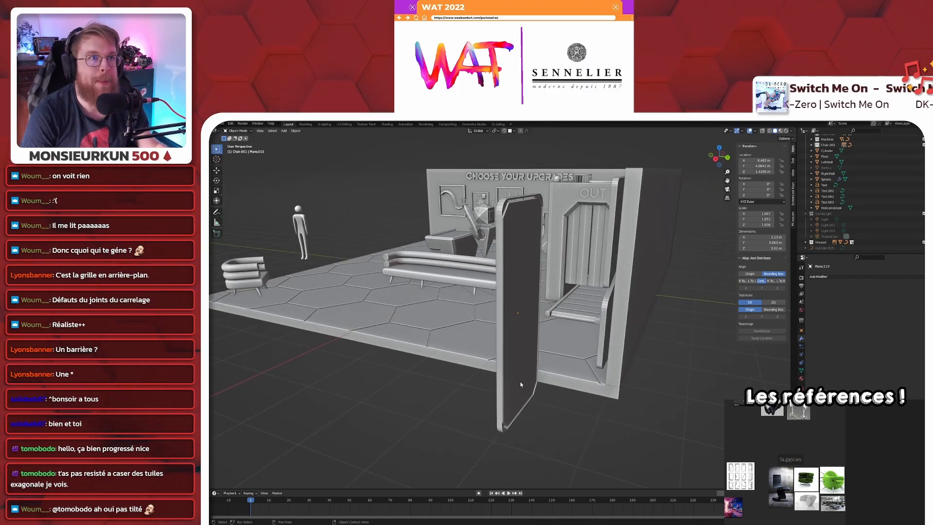
pyautogui.press('KP_1')
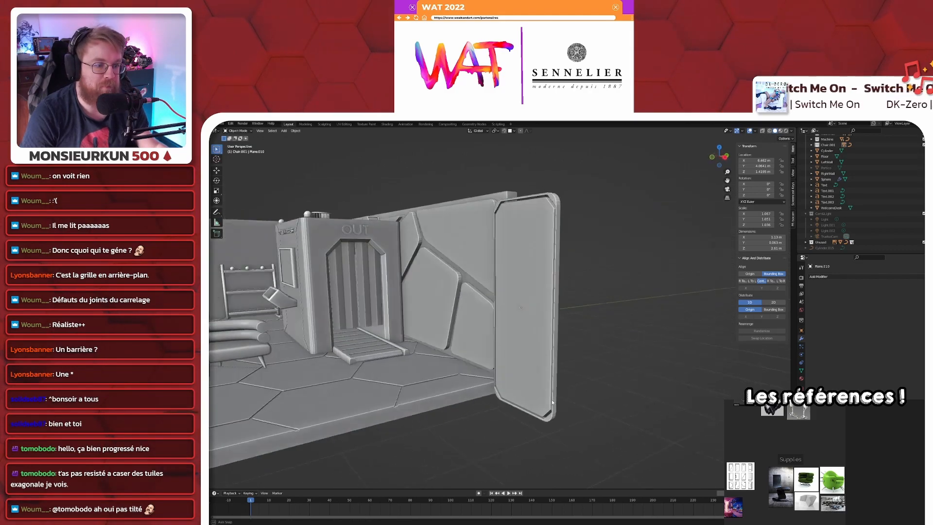
pyautogui.press('KP_1')
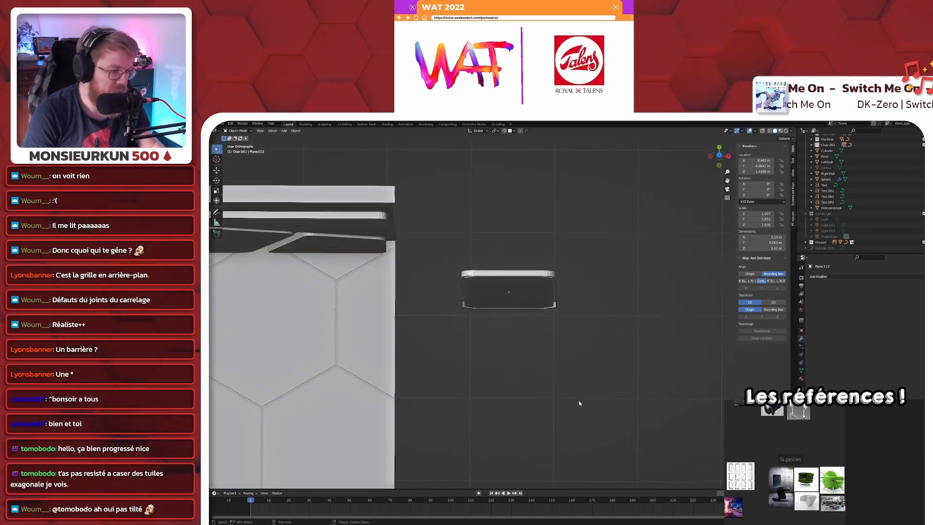
# - Add a mesh cylinder and scale it down to about 0.11 m across beside the framed panel
pyautogui.click(530, 288)
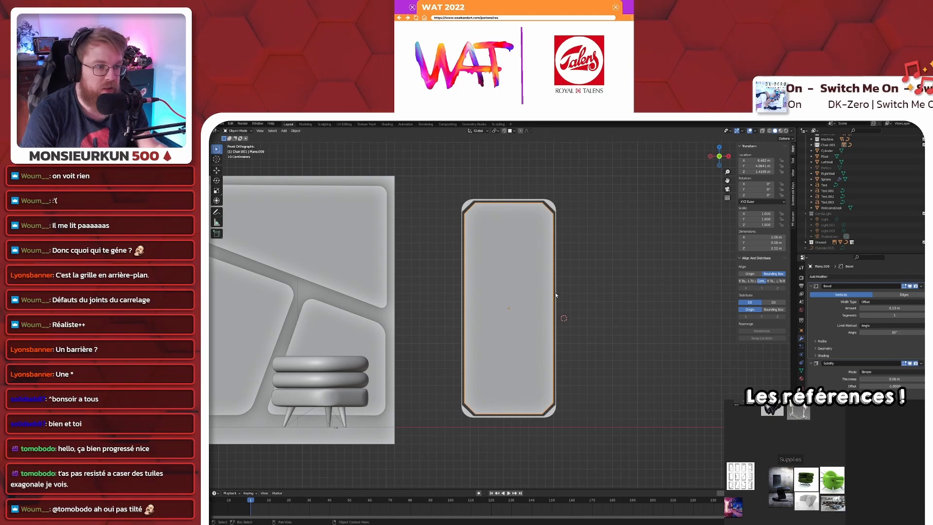
pyautogui.scroll(5, 556, 305)
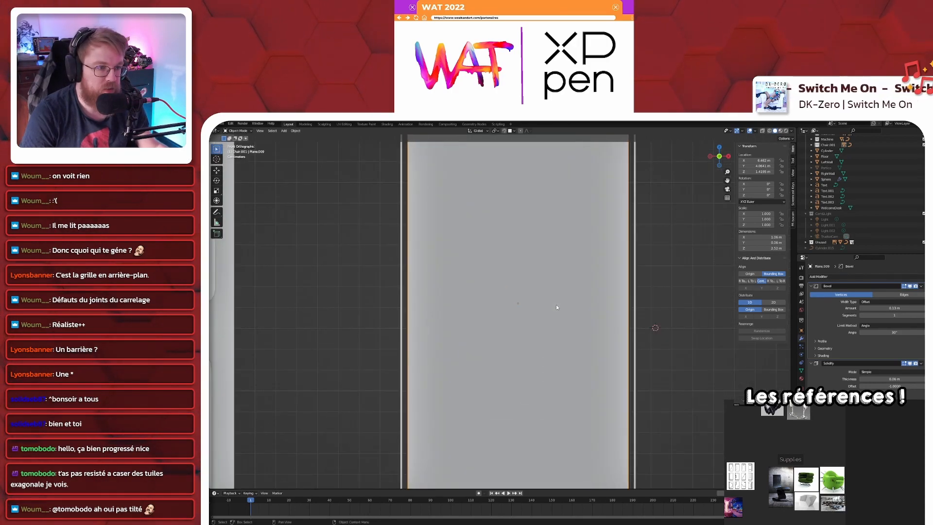
pyautogui.hotkey('shift', 'a')
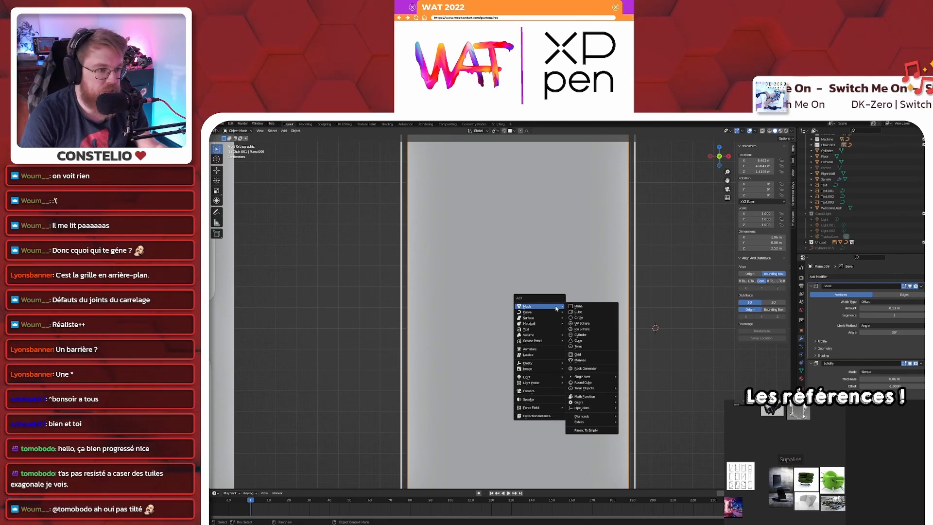
pyautogui.click(579, 334)
pyautogui.scroll(-5, 578, 334)
pyautogui.press('s')
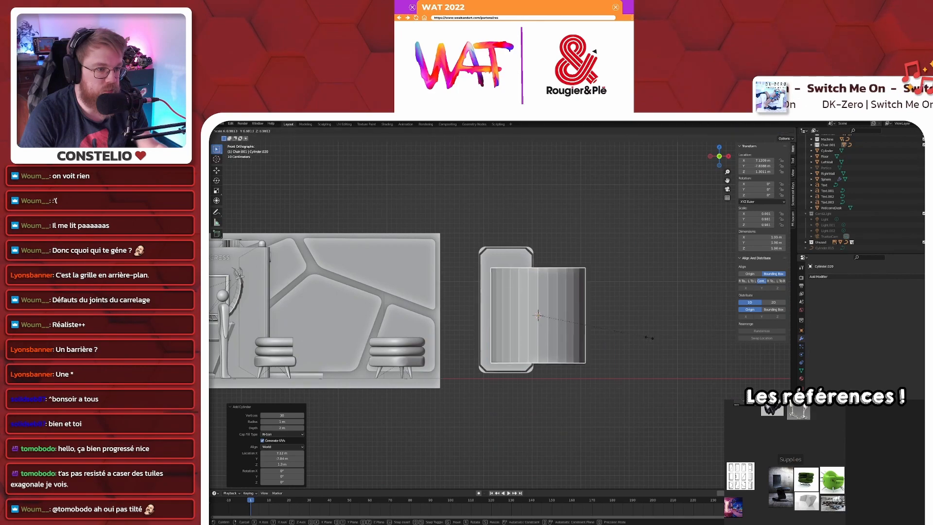
pyautogui.click(547, 316)
pyautogui.scroll(1, 547, 315)
pyautogui.press('KP_Decimal')
pyautogui.scroll(-6, 550, 320)
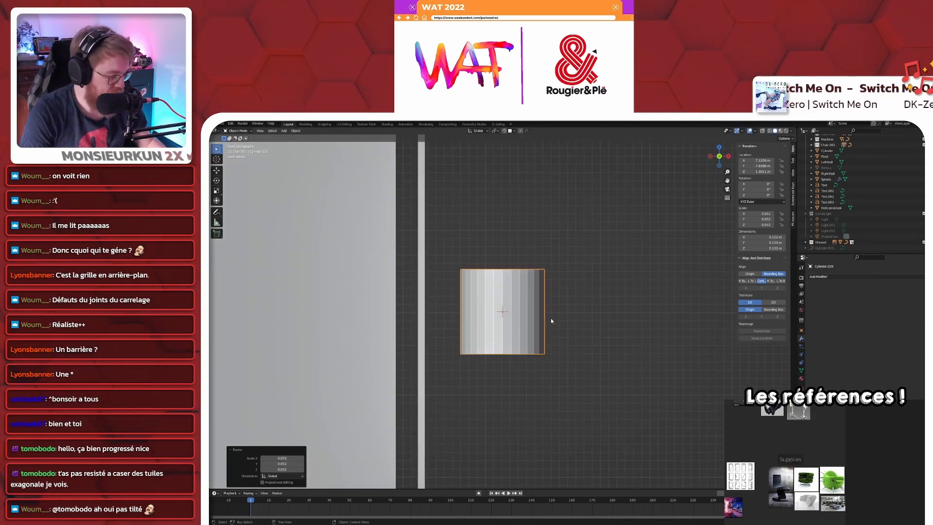
# - Move the small cylinder about 12.6 m along Y in side view, bringing it near the framed panel
pyautogui.press('KP_3')
pyautogui.scroll(-8, 550, 318)
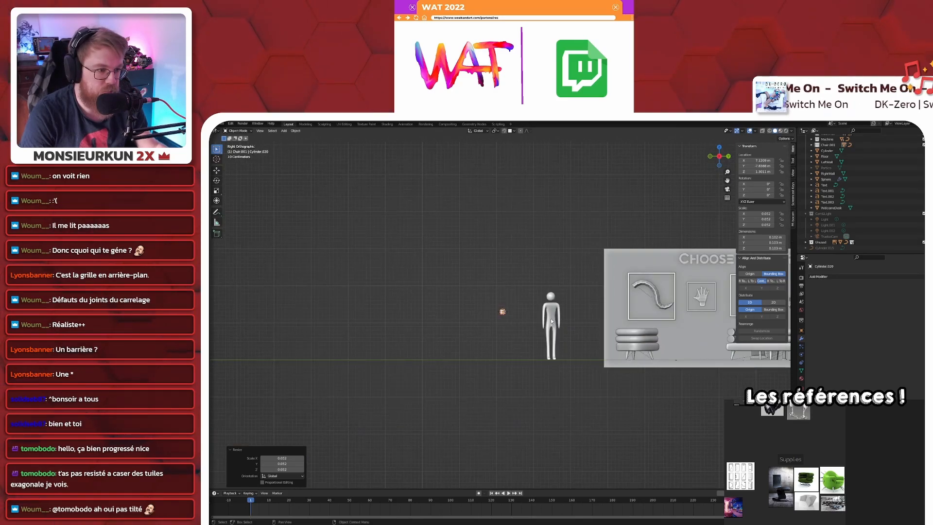
pyautogui.press('g')
pyautogui.press('y')
pyautogui.click(747, 320)
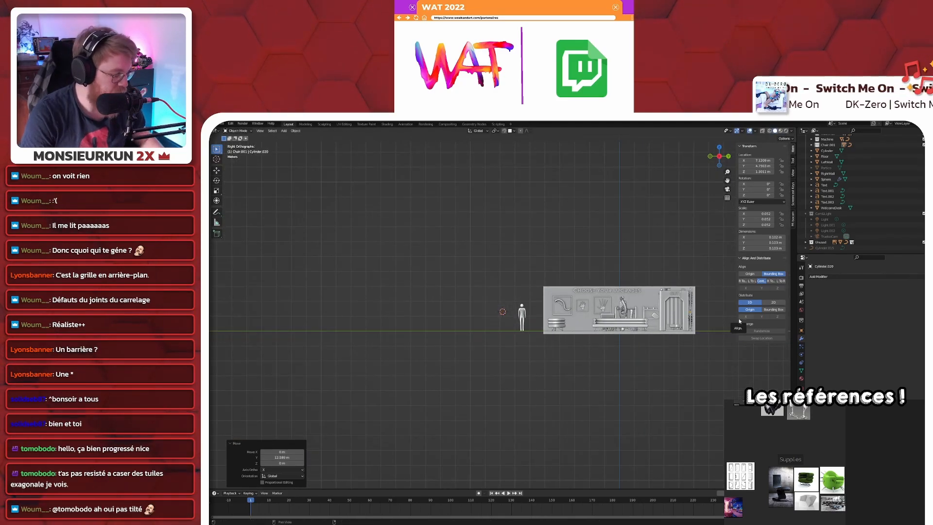
pyautogui.press('KP_Decimal')
pyautogui.scroll(-15, 666, 320)
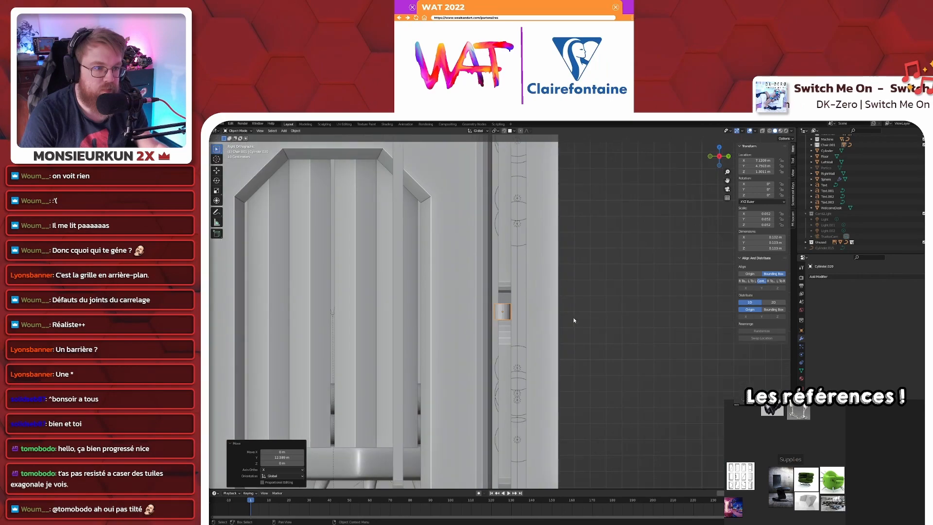
# - Move the small cylinder about 0.69 m along Y in side view so it lines up with the framed panel
pyautogui.press('g')
pyautogui.click(553, 311)
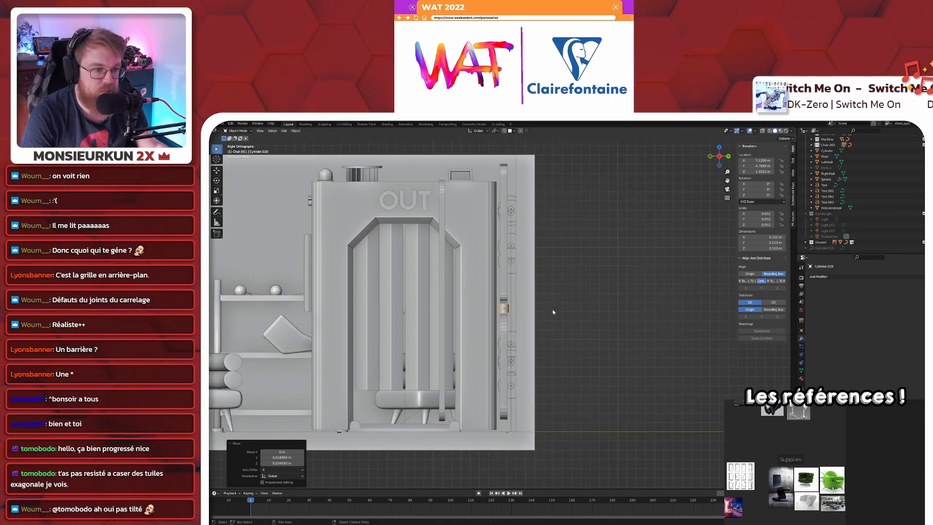
pyautogui.moveTo(552, 312); pyautogui.dragTo(571, 311, button='middle')
pyautogui.press('KP_3')
pyautogui.scroll(3, 567, 309)
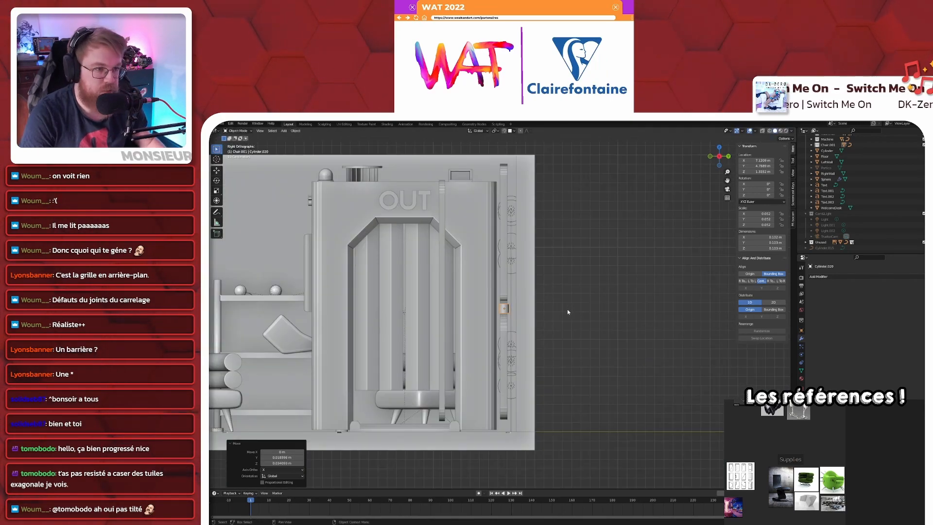
pyautogui.press('g')
pyautogui.click(501, 309)
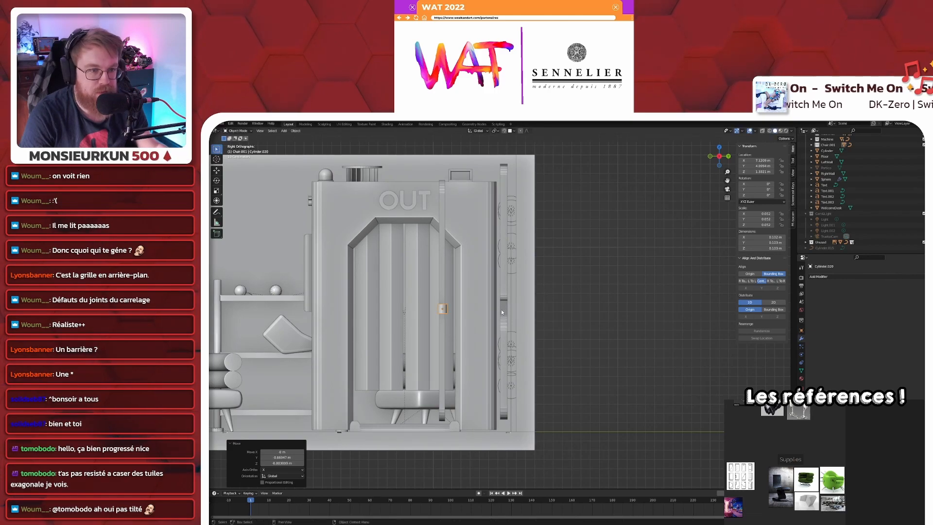
# - Move the small cylinder about 0.1 m along X in front view onto the long side edge of the frame
pyautogui.moveTo(444, 315); pyautogui.dragTo(526, 316, button='middle')
pyautogui.press('KP_1')
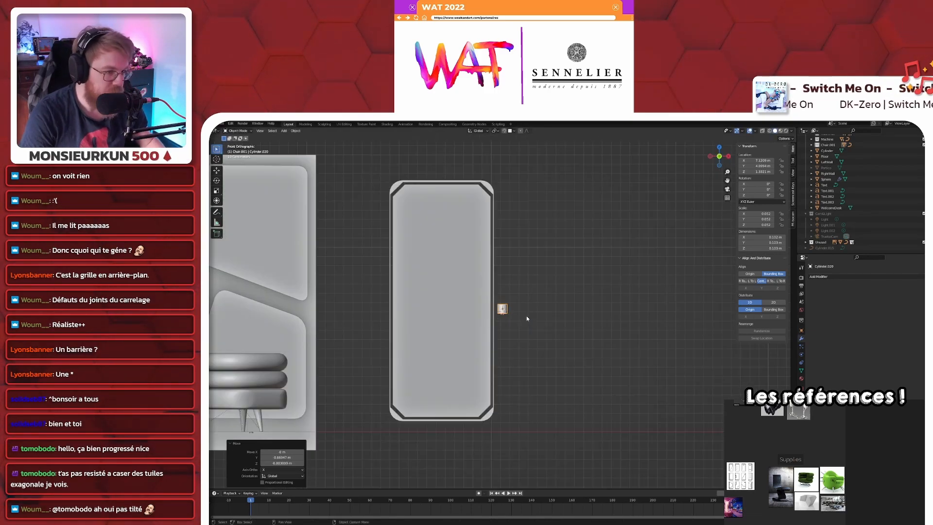
pyautogui.scroll(3, 526, 316)
pyautogui.press('KP_3')
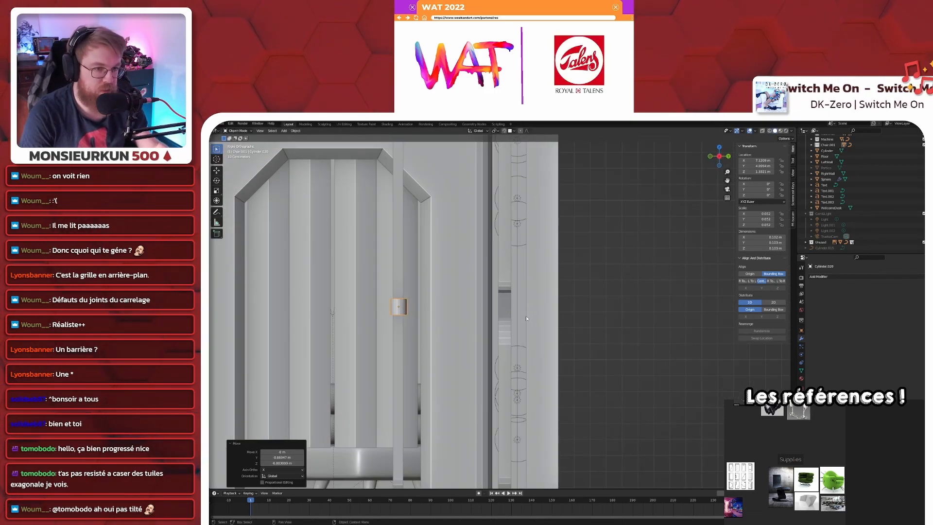
pyautogui.press('KP_1')
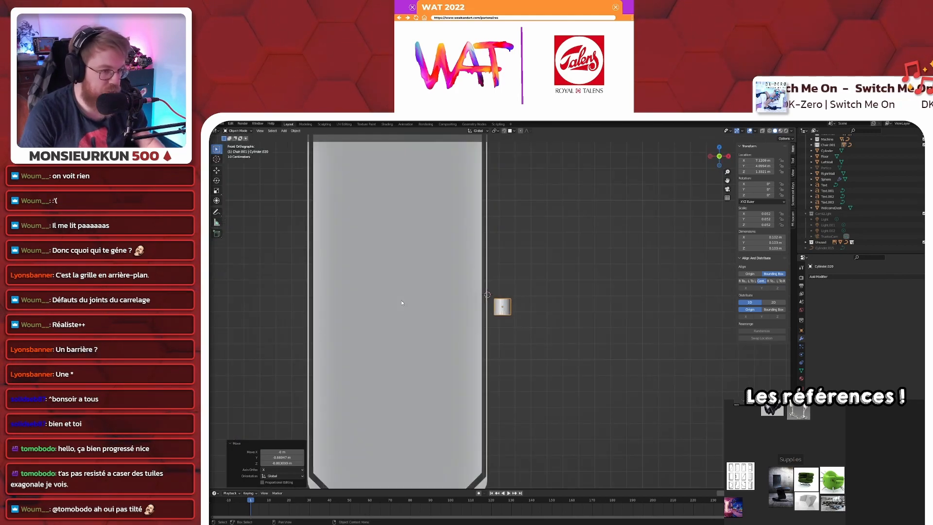
pyautogui.press('g')
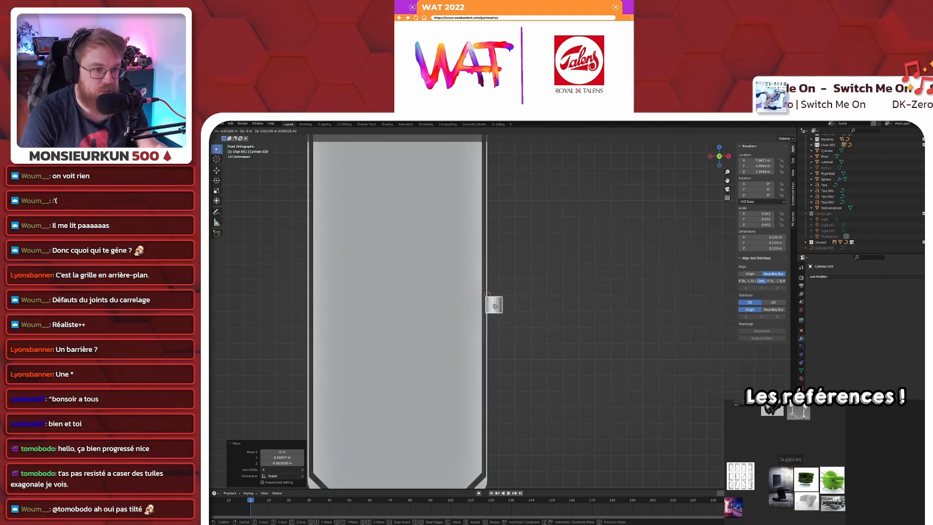
pyautogui.click(489, 307)
# - Rotate the cylinder 90° in front view and shift it across the gap between the chamfered plate and the frame
pyautogui.press('r')
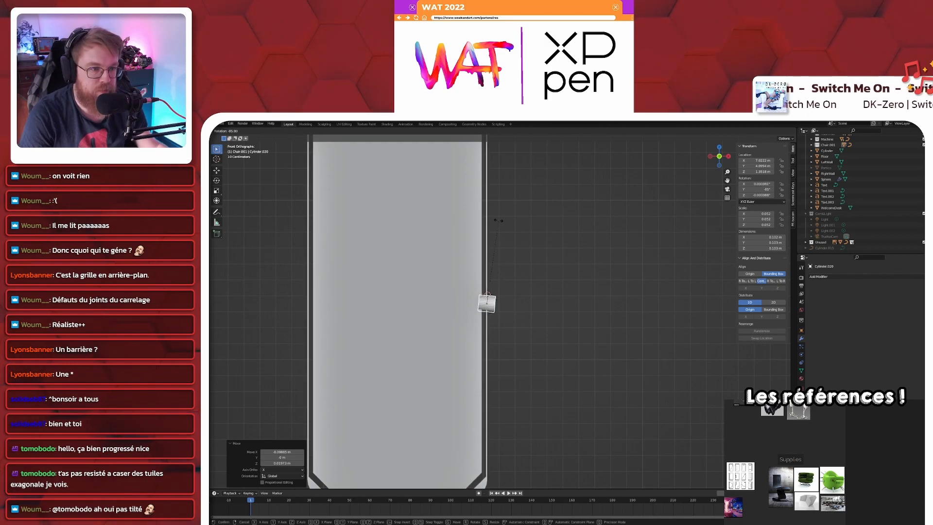
pyautogui.keyDown('ctrl'); pyautogui.click(496, 265); pyautogui.keyUp('ctrl')
pyautogui.scroll(3, 491, 275)
pyautogui.scroll(-2, 489, 279)
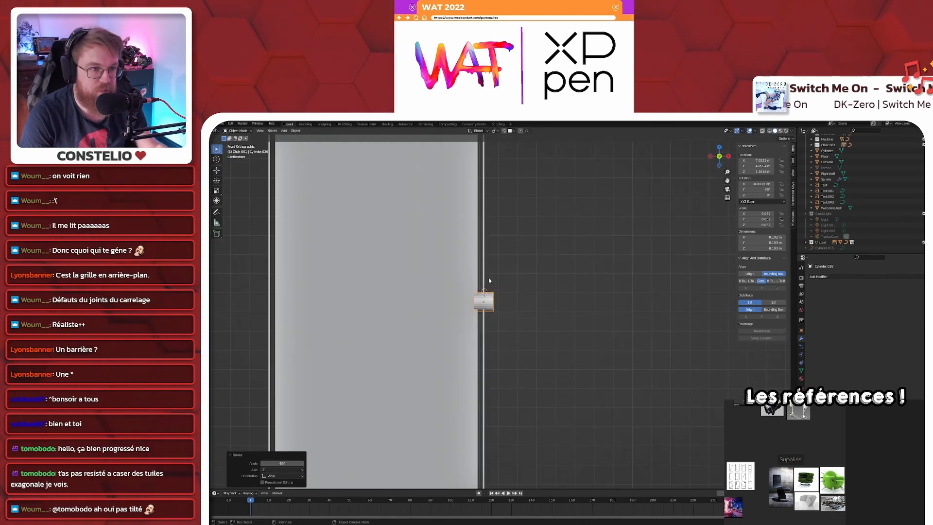
pyautogui.scroll(-3, 489, 280)
pyautogui.scroll(7, 490, 281)
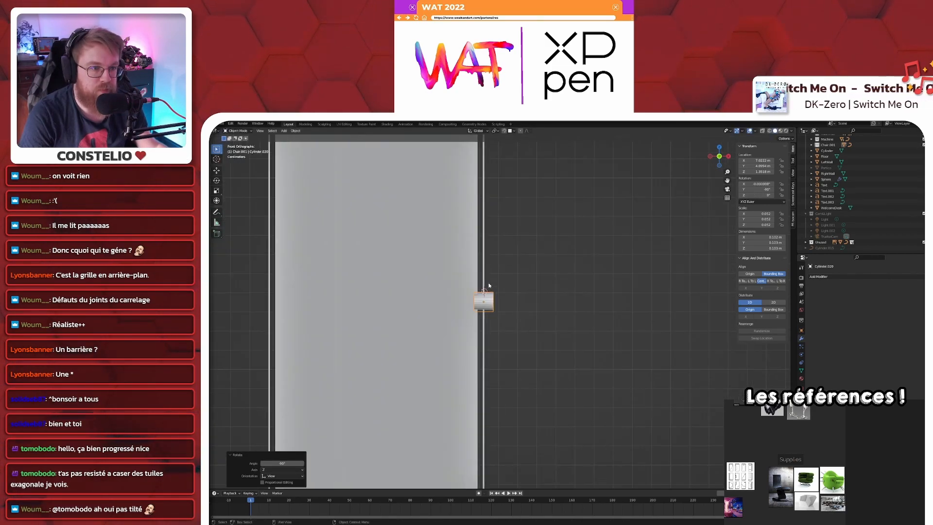
pyautogui.press('g')
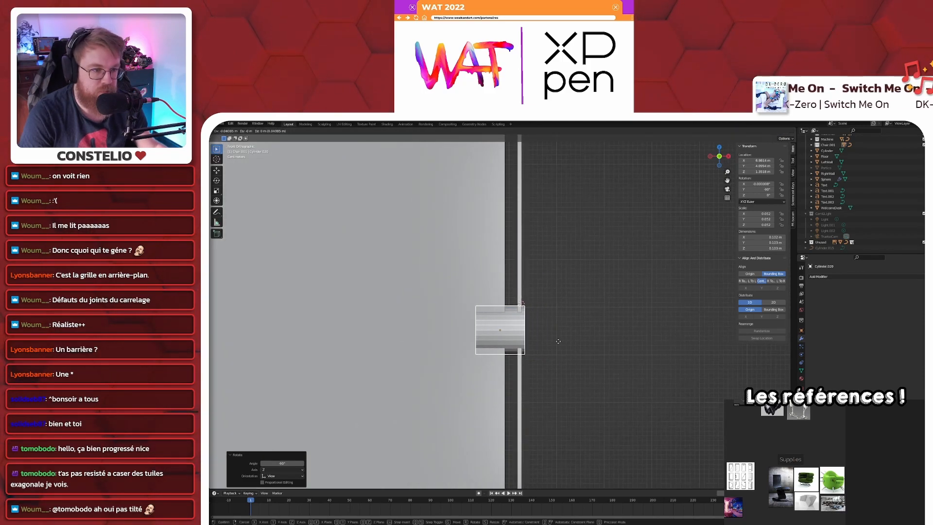
pyautogui.click(569, 342)
# - Flatten the cylinder along X to about 0.0375 m thick and nudge it to bridge the gap between plate and frame
pyautogui.press('s')
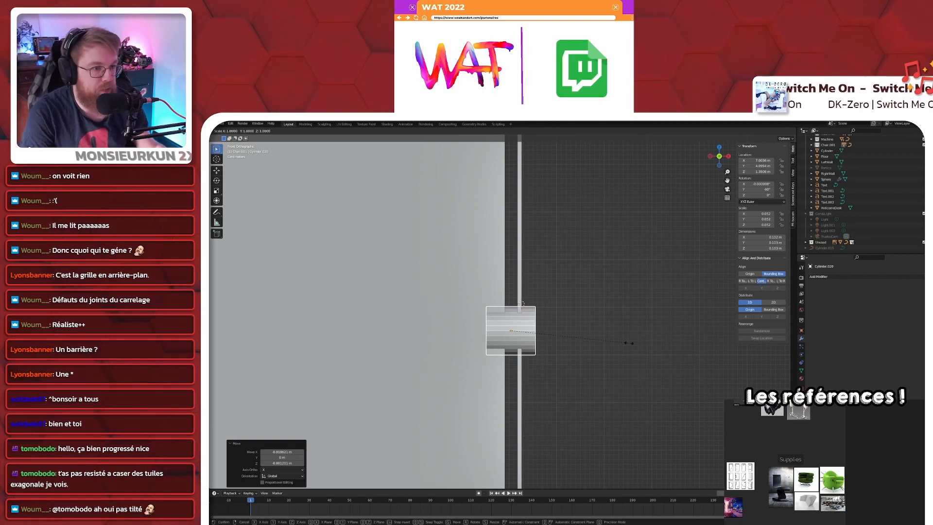
pyautogui.press('x')
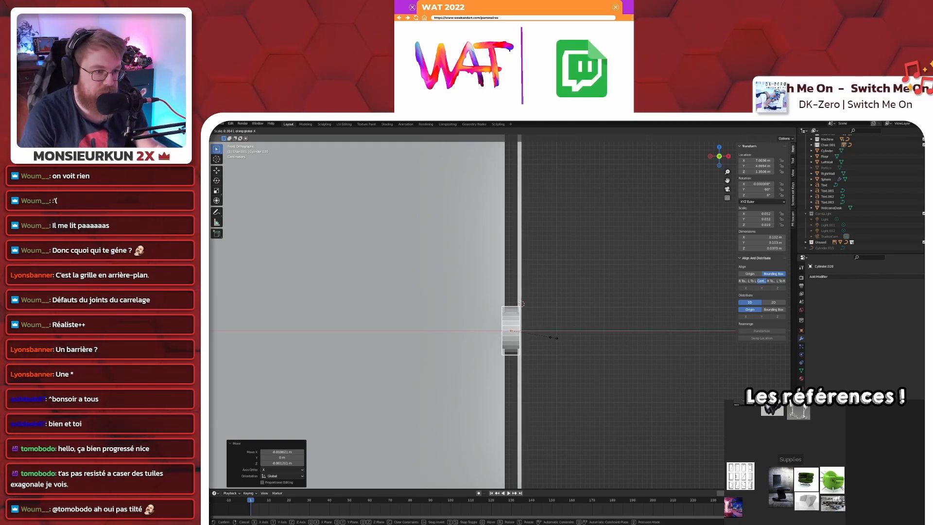
pyautogui.click(553, 337)
pyautogui.press('g')
pyautogui.press('x')
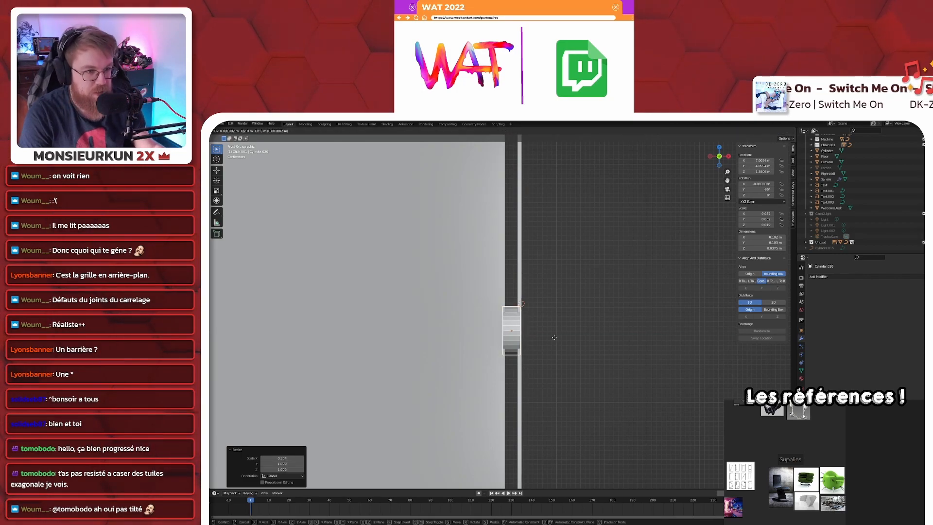
pyautogui.click(555, 338)
# - Try to align the cylinder with the frame by setting its Y location to the frame's value of 4.0641 m
pyautogui.moveTo(557, 339)
pyautogui.mouseDown(button='middle')
pyautogui.moveTo(566, 335)
pyautogui.moveTo(549, 339)
pyautogui.moveTo(581, 350)
pyautogui.moveTo(508, 354)
pyautogui.moveTo(568, 336)
pyautogui.mouseUp(button='middle')
pyautogui.press('KP_3')
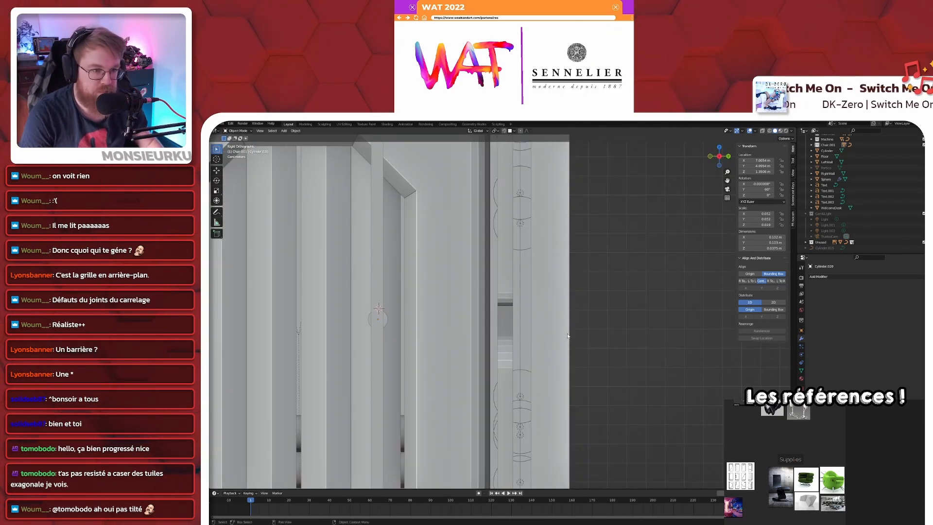
pyautogui.scroll(3, 348, 329)
pyautogui.keyDown('shift'); pyautogui.moveTo(348, 329); pyautogui.dragTo(499, 354, button='middle'); pyautogui.keyUp('shift')
pyautogui.scroll(-6, 499, 355)
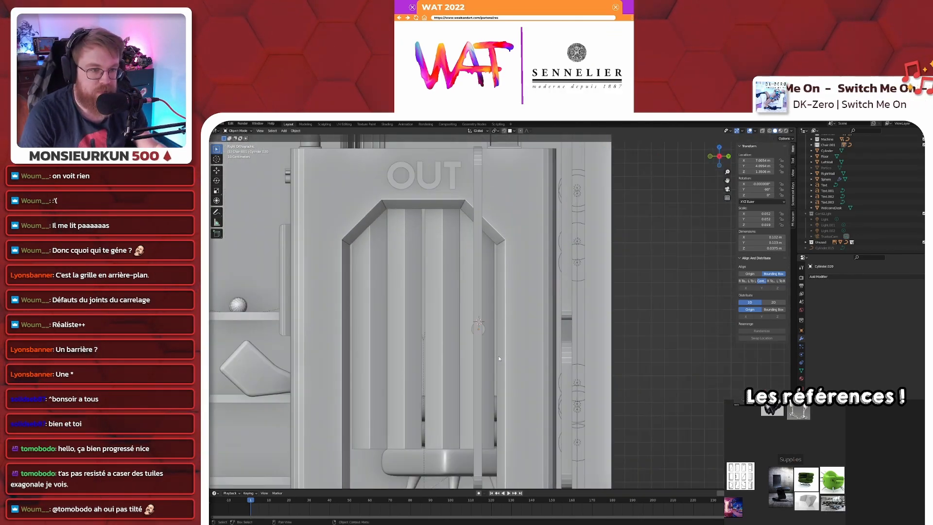
pyautogui.scroll(6, 488, 338)
pyautogui.click(445, 360)
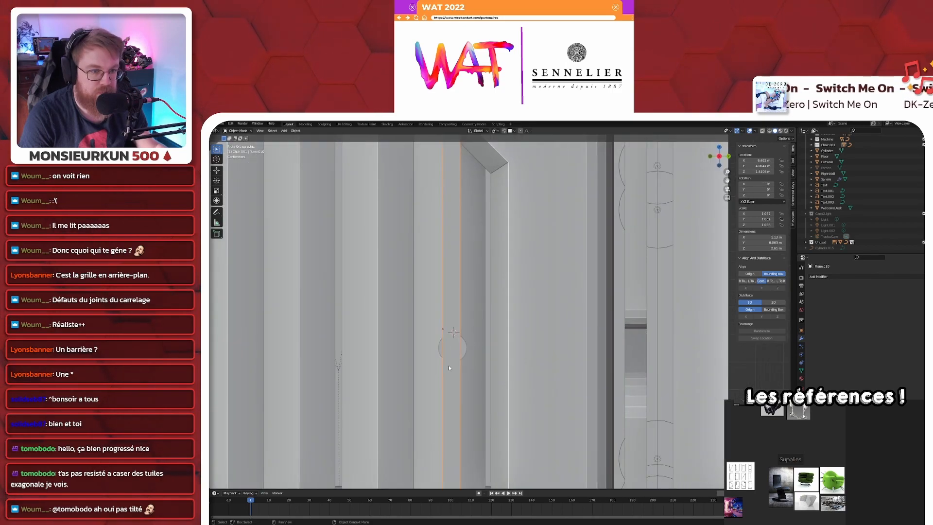
pyautogui.doubleClick(760, 165)
pyautogui.press('Escape')
pyautogui.click(462, 346)
pyautogui.doubleClick(758, 166)
pyautogui.write('4.0641 m')
pyautogui.press('Return')
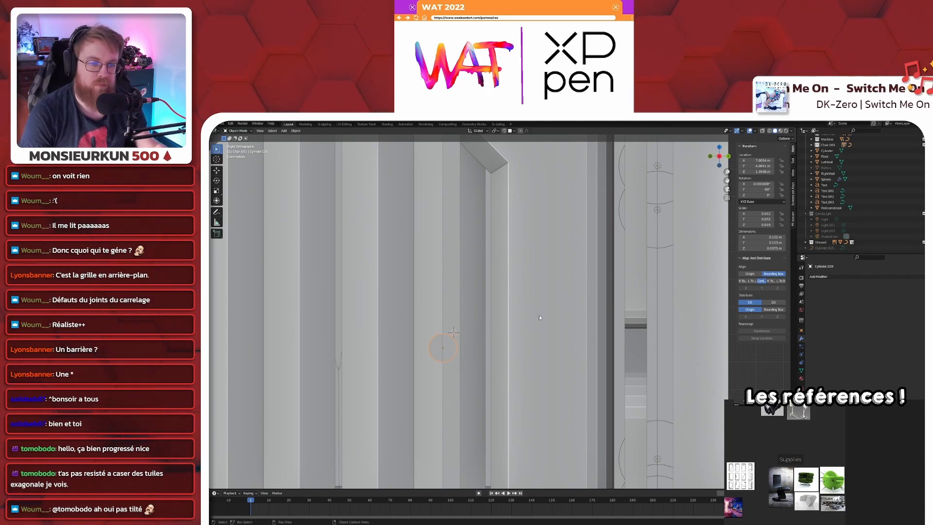
pyautogui.scroll(-4, 465, 332)
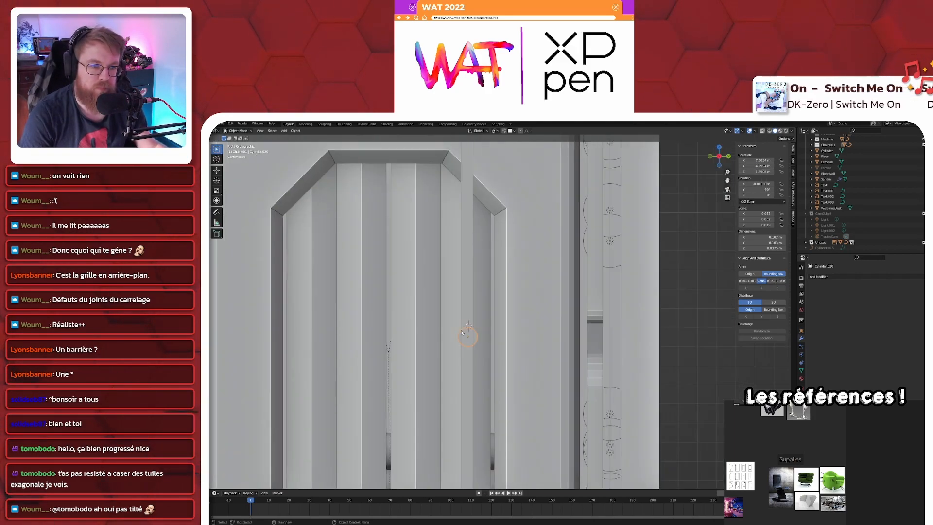
pyautogui.scroll(4, 462, 328)
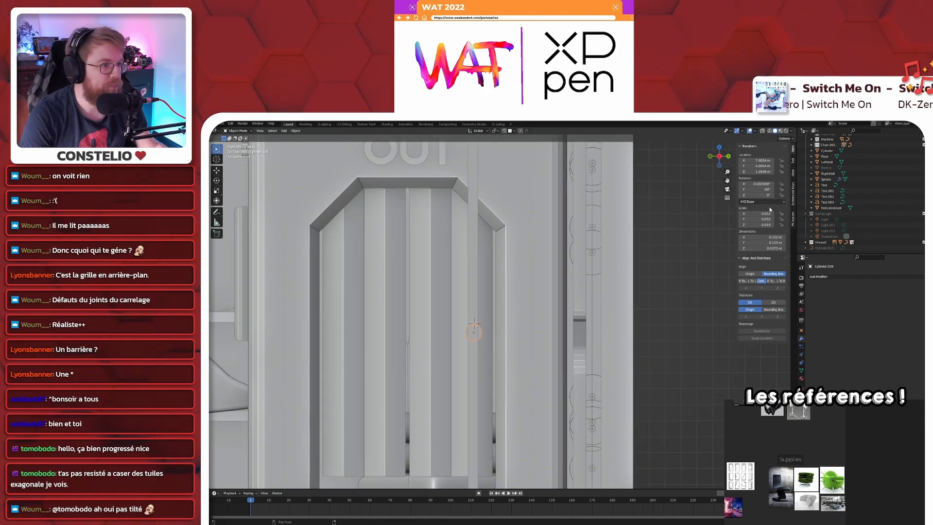
pyautogui.scroll(-4, 447, 321)
# - Select the rounded frame and set its origin to its geometry
pyautogui.moveTo(419, 307); pyautogui.dragTo(490, 317, button='middle')
pyautogui.click(499, 224)
pyautogui.hotkey('shift', 's')
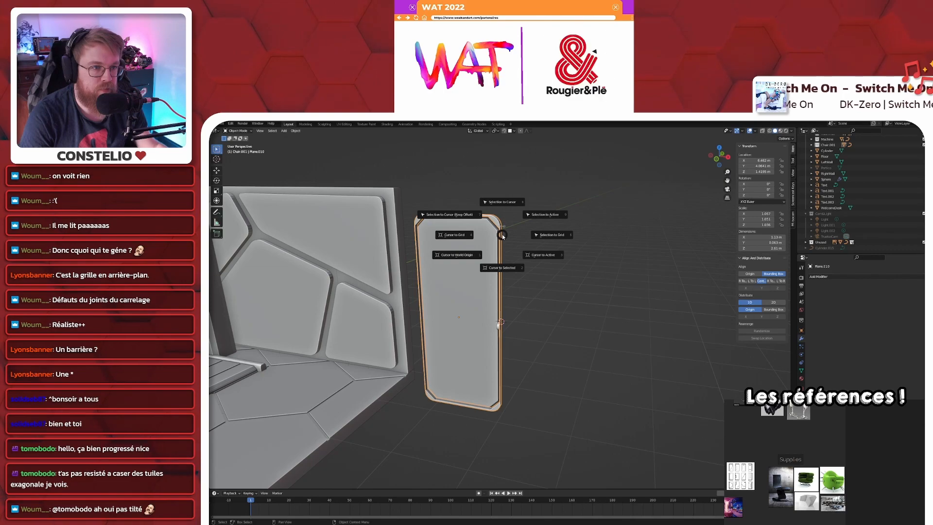
pyautogui.press('Escape')
pyautogui.rightClick(502, 236)
pyautogui.moveTo(503, 236)
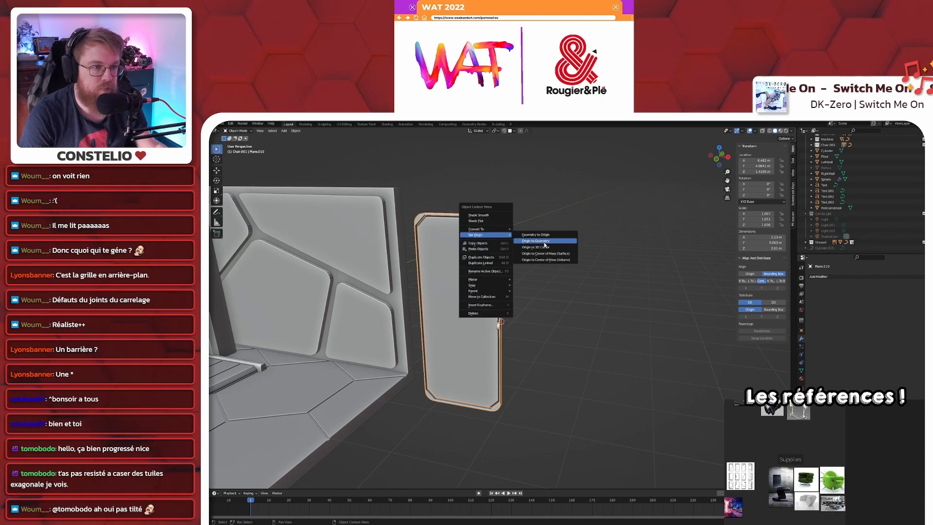
pyautogui.click(544, 242)
# - Set the cylinder's Y location to 4.0956 m, matching the frame's origin
pyautogui.moveTo(504, 323); pyautogui.dragTo(492, 330, button='middle')
pyautogui.scroll(5, 492, 331)
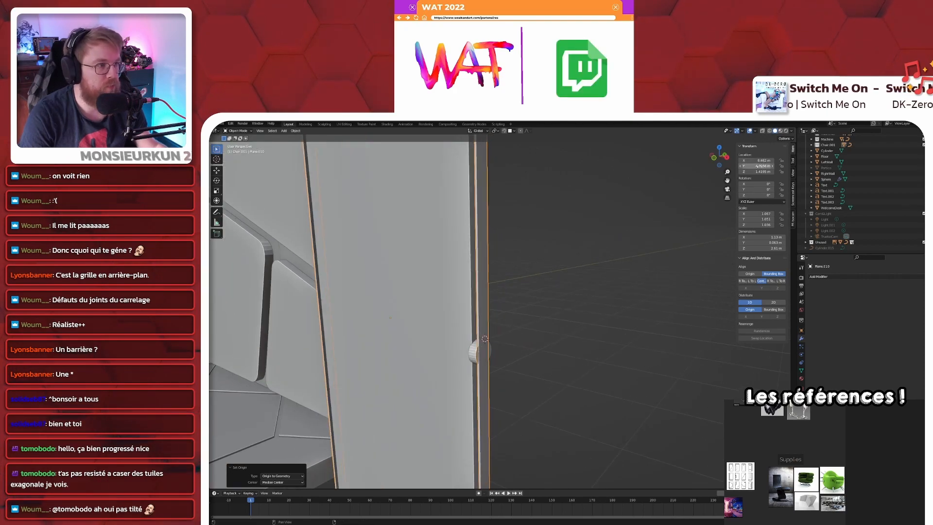
pyautogui.click(472, 357)
pyautogui.doubleClick(756, 166)
pyautogui.write('-4.0956')
pyautogui.press('Return')
pyautogui.moveTo(663, 285); pyautogui.dragTo(652, 281, button='middle')
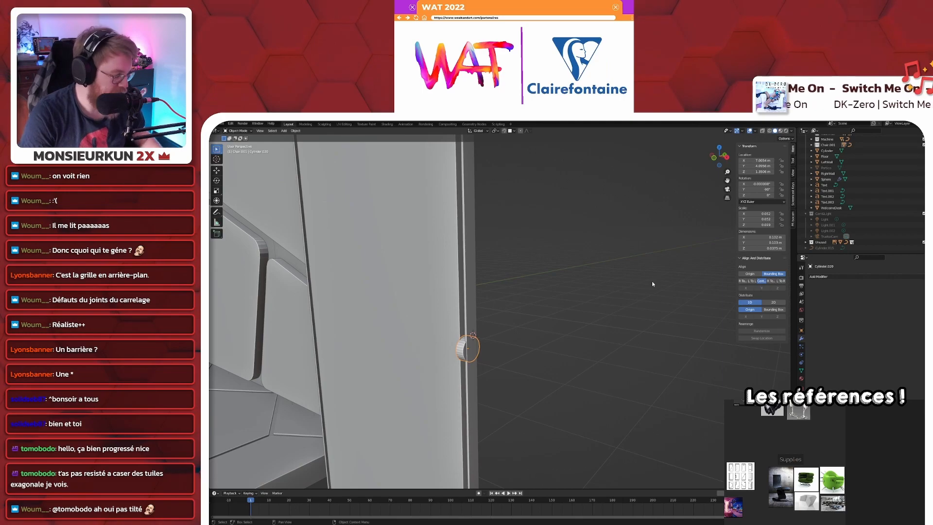
# - Nudge the cylinder about 0.001 m along X in front view to centre it across the gap between plate and frame
pyautogui.press('KP_Decimal')
pyautogui.press('KP_1')
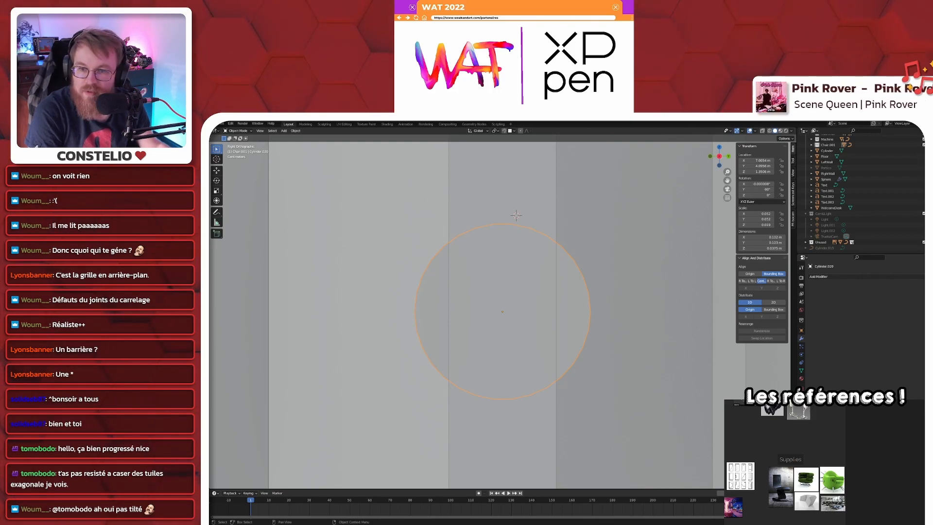
pyautogui.press('KP_1')
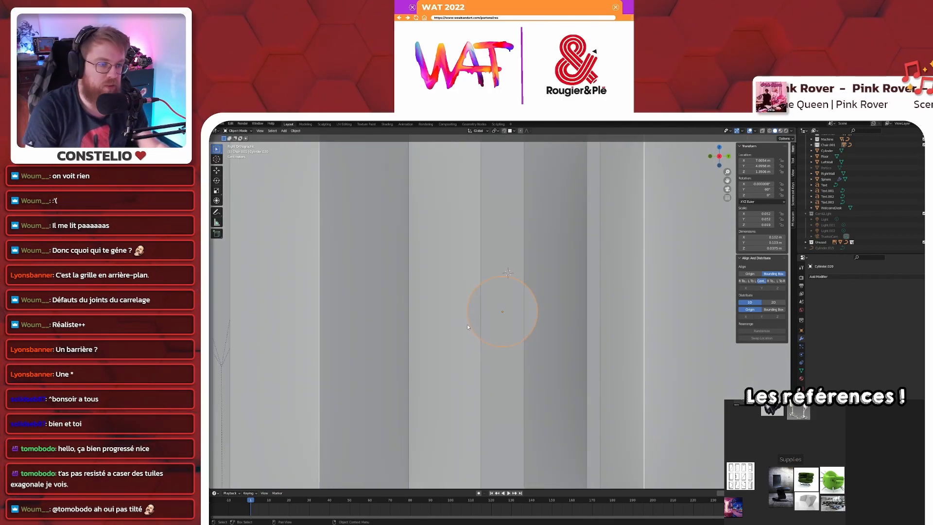
pyautogui.scroll(-6, 471, 325)
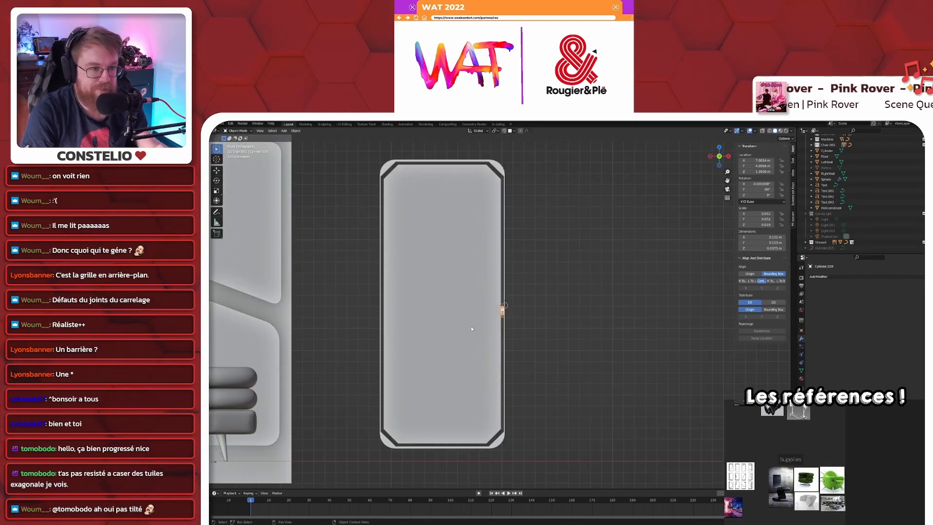
pyautogui.keyDown('shift'); pyautogui.moveTo(471, 325); pyautogui.dragTo(515, 328, button='middle'); pyautogui.keyUp('shift')
pyautogui.scroll(5, 474, 320)
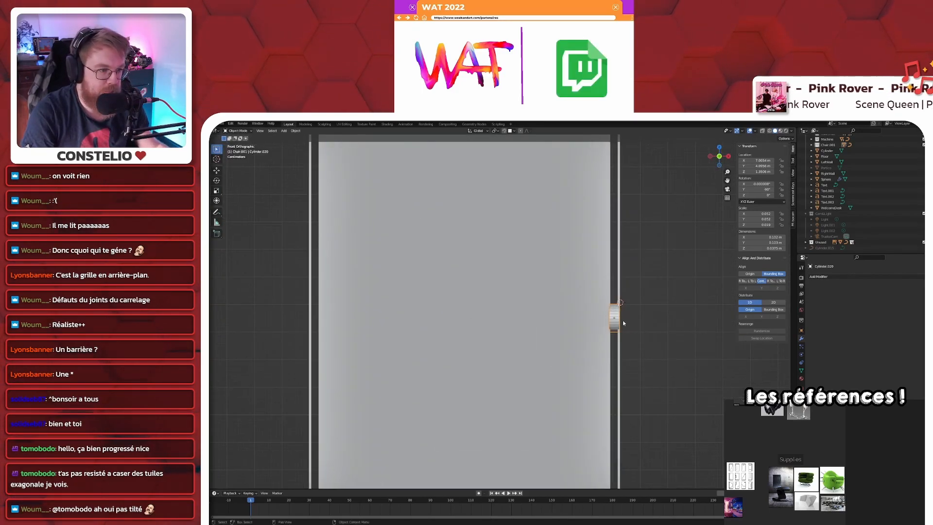
pyautogui.scroll(5, 480, 323)
pyautogui.keyDown('shift'); pyautogui.moveTo(675, 328); pyautogui.dragTo(430, 325, button='middle'); pyautogui.keyUp('shift')
pyautogui.scroll(5, 545, 341)
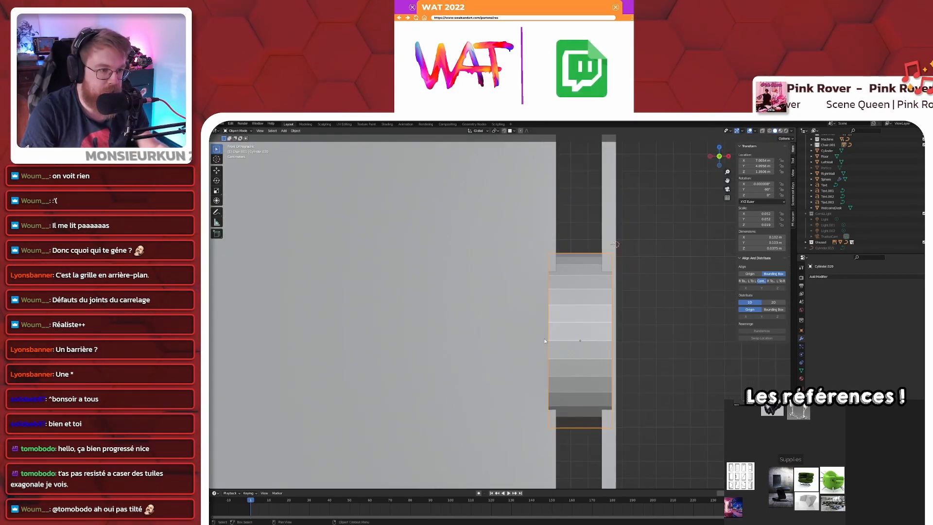
pyautogui.press('g')
pyautogui.press('x')
pyautogui.click(563, 334)
# - Duplicate the cylinder about 1.085 m along X to the opposite side of the framed panel
pyautogui.scroll(-10, 559, 333)
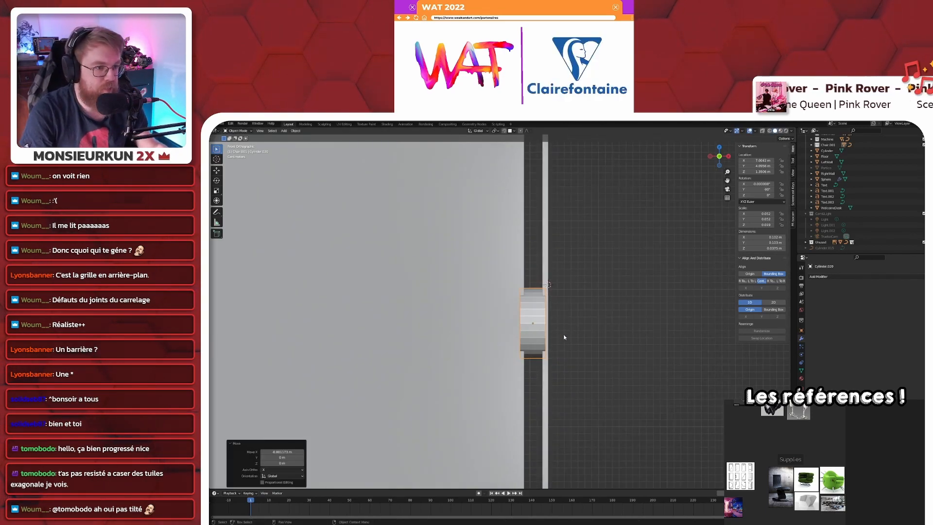
pyautogui.scroll(4, 485, 334)
pyautogui.hotkey('shift', 'd')
pyautogui.press('x')
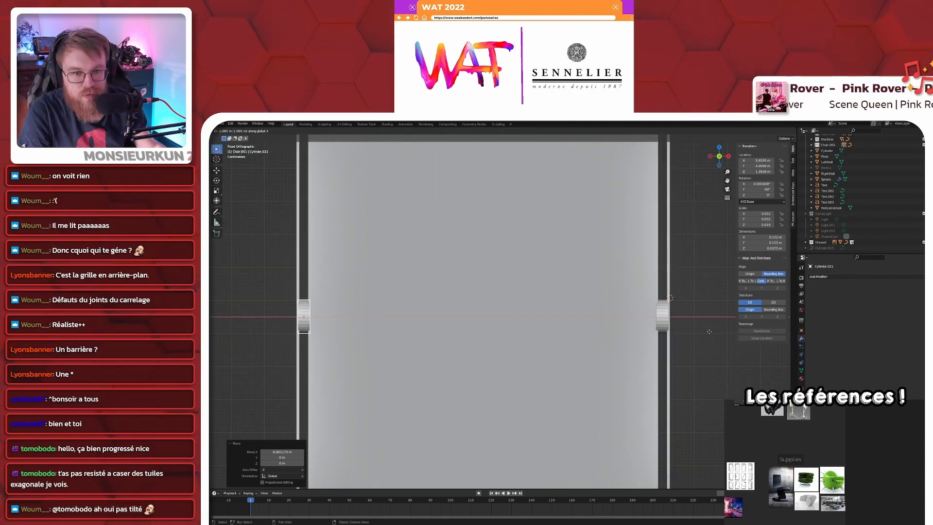
pyautogui.click(709, 331)
# - Fine-tune the duplicated cylinder along X so it bridges the gap between frame and plate on the opposite side
pyautogui.scroll(1, 317, 320)
pyautogui.scroll(4, 317, 320)
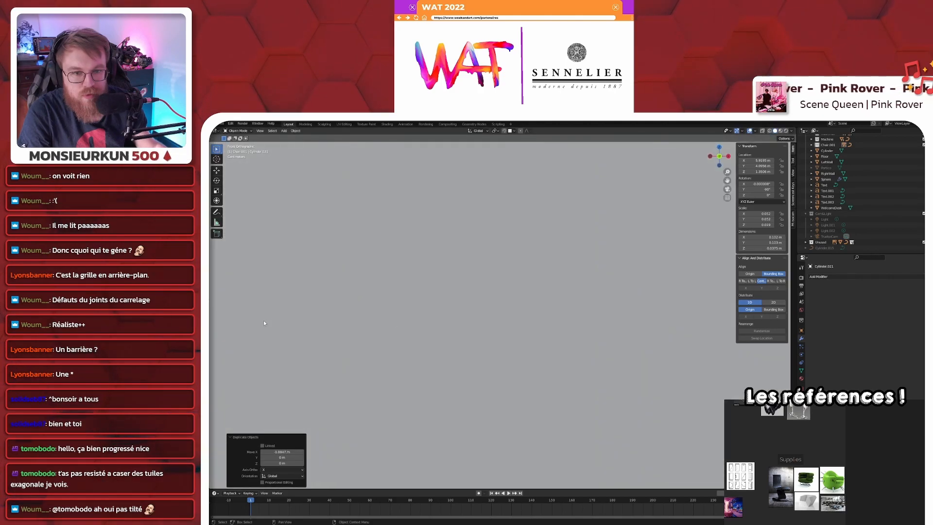
pyautogui.keyDown('shift'); pyautogui.moveTo(262, 321); pyautogui.dragTo(678, 310, button='middle'); pyautogui.keyUp('shift')
pyautogui.scroll(3, 396, 301)
pyautogui.press('g')
pyautogui.press('x')
pyautogui.click(403, 303)
pyautogui.scroll(-5, 403, 304)
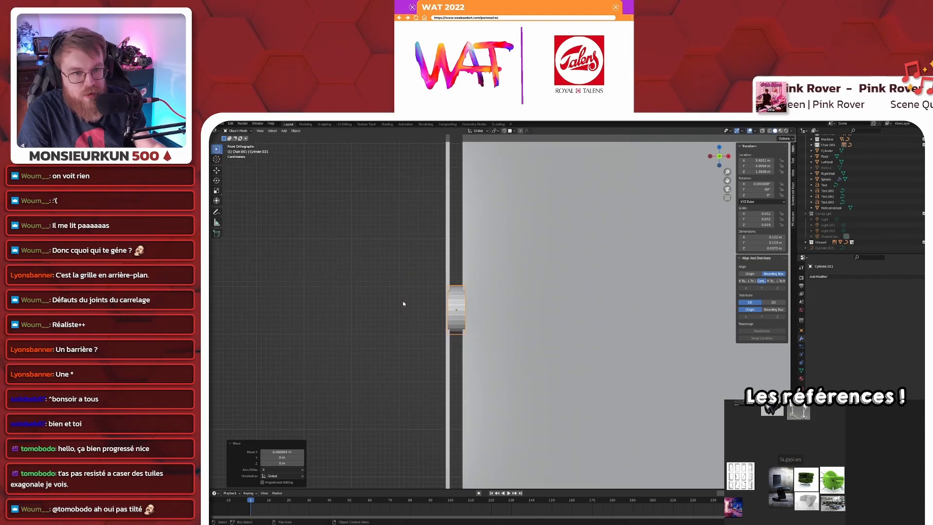
# - Examine the framed panel with its two side cylinders and select the chamfered plate in front view
pyautogui.scroll(-7, 626, 298)
pyautogui.moveTo(625, 298); pyautogui.dragTo(648, 385, button='middle')
pyautogui.click(648, 386)
pyautogui.moveTo(595, 365); pyautogui.dragTo(652, 362, button='middle')
pyautogui.click(432, 311)
pyautogui.click(532, 306)
pyautogui.moveTo(646, 294)
pyautogui.mouseDown(button='middle')
pyautogui.moveTo(669, 296)
pyautogui.moveTo(643, 310)
pyautogui.mouseUp(button='middle')
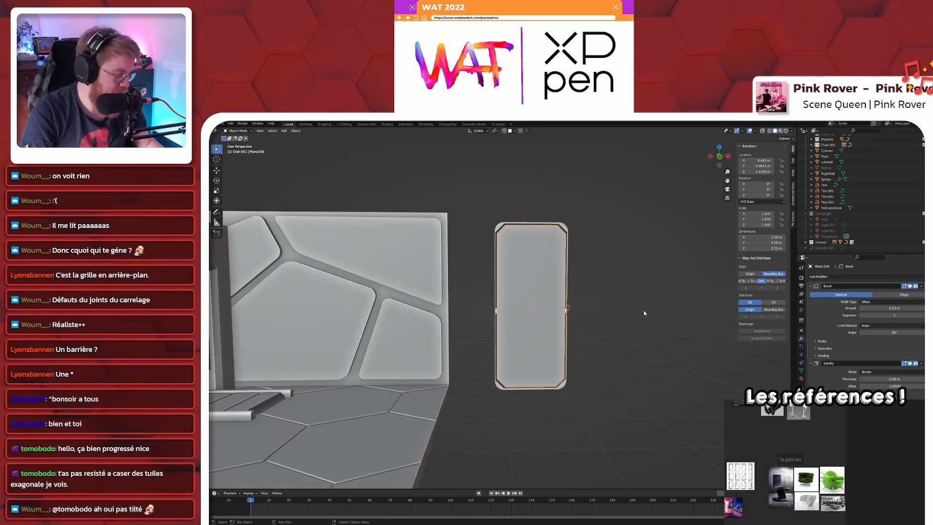
pyautogui.press('KP_1')
pyautogui.scroll(5, 643, 310)
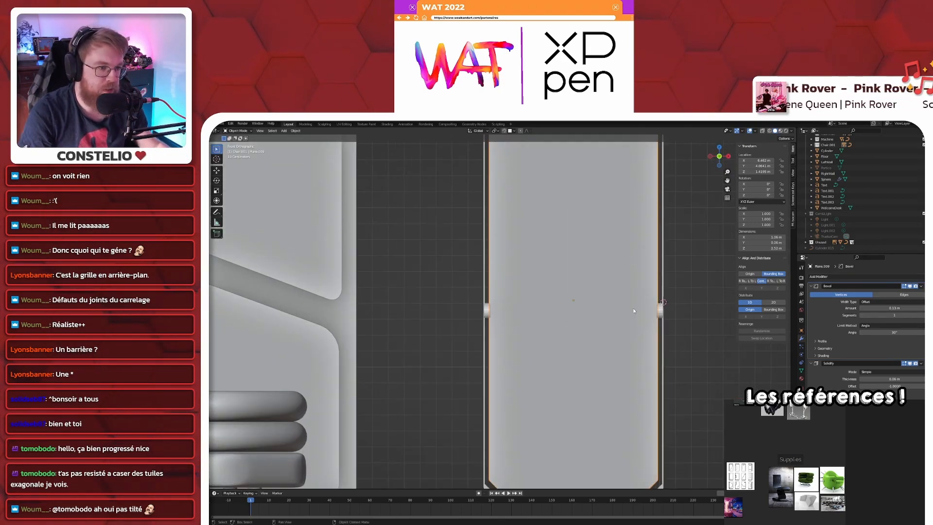
# - Copy the chamfered plate's Z location to both side cylinders to align them with its centre
pyautogui.scroll(2, 634, 313)
pyautogui.keyDown('shift'); pyautogui.moveTo(635, 319); pyautogui.dragTo(522, 332, button='middle'); pyautogui.keyUp('shift')
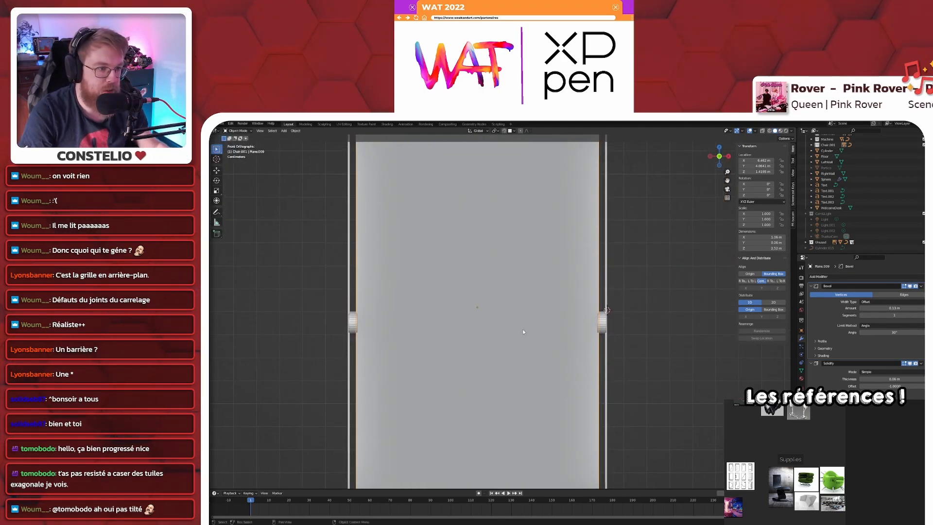
pyautogui.click(751, 172)
pyautogui.hotkey('ctrl', 'c')
pyautogui.click(602, 323)
pyautogui.press('Return')
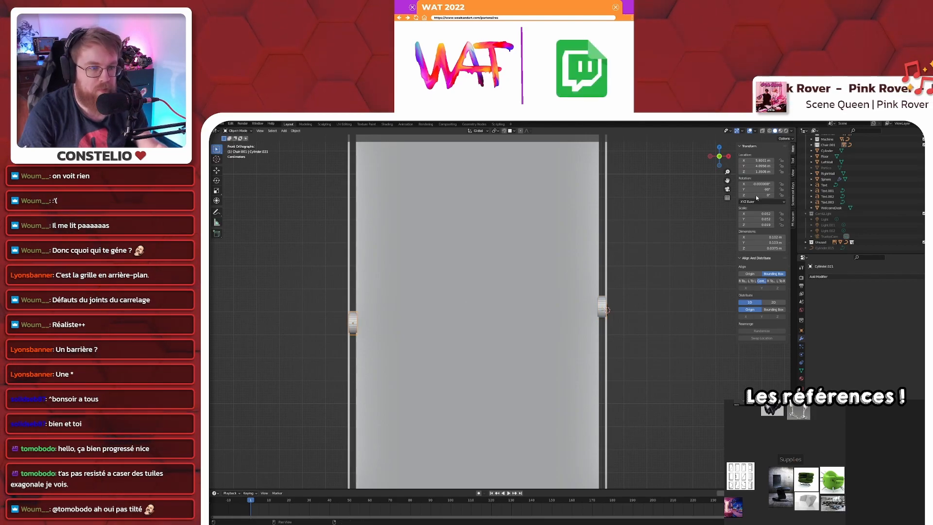
pyautogui.click(756, 172)
pyautogui.hotkey('ctrl', 'v')
pyautogui.press('Return')
pyautogui.scroll(-4, 659, 286)
pyautogui.scroll(-1, 653, 290)
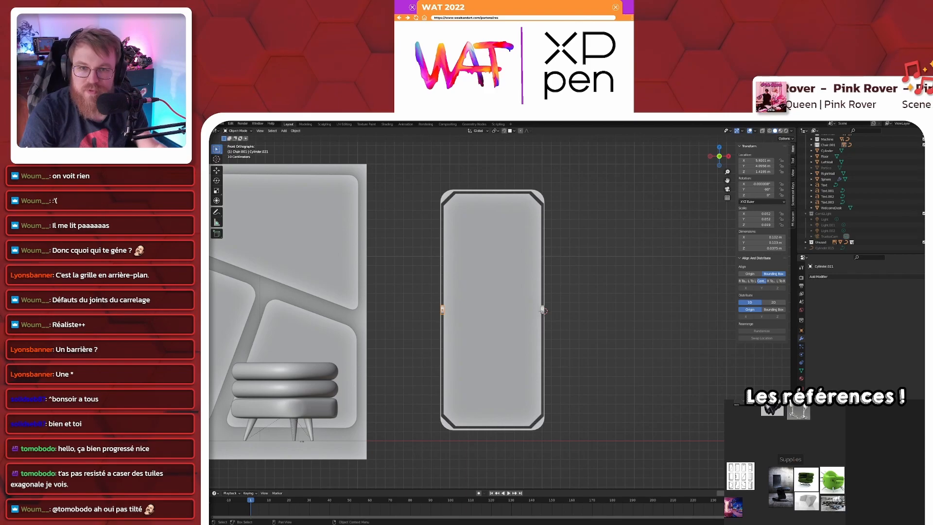
# - Select the chamfered plate and tilt it 10° within its frame in right side view
pyautogui.scroll(-3, 533, 328)
pyautogui.scroll(4, 532, 329)
pyautogui.moveTo(573, 336); pyautogui.dragTo(540, 253, button='middle')
pyautogui.click(541, 250)
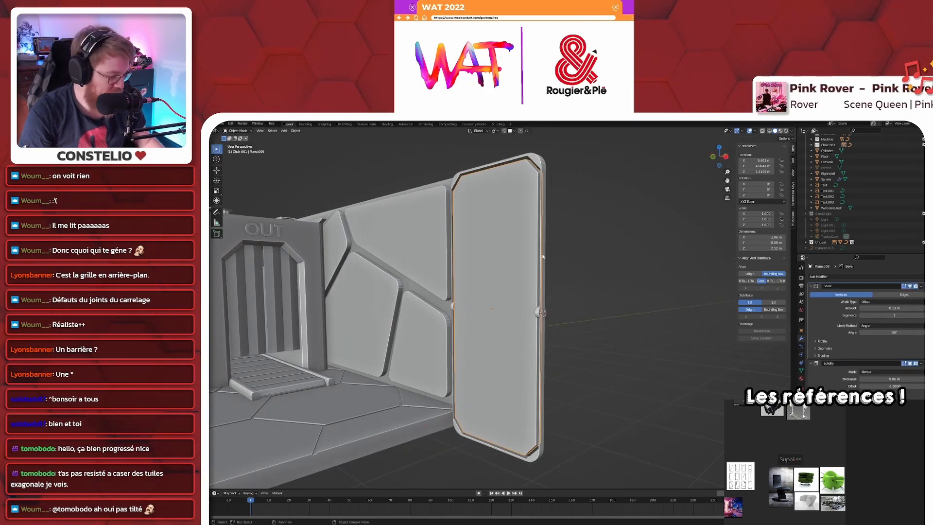
pyautogui.press('KP_3')
pyautogui.press('r')
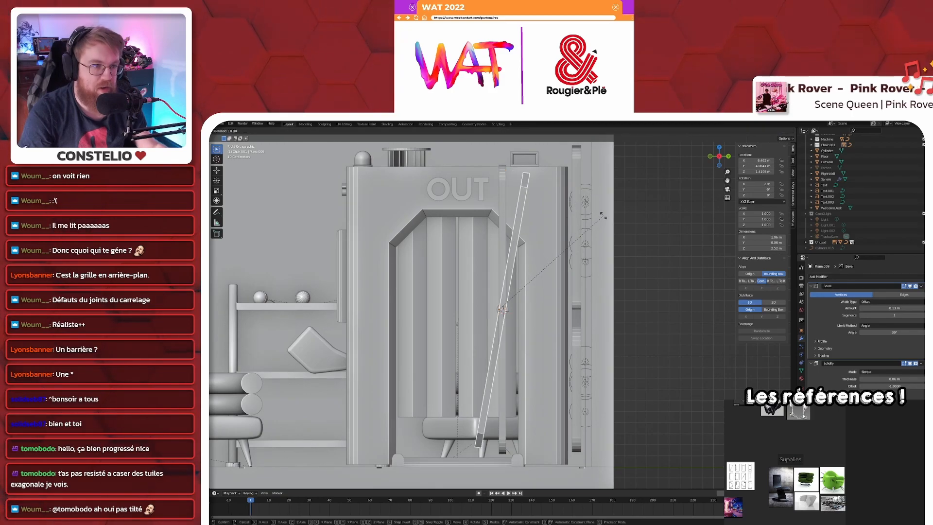
pyautogui.keyDown('ctrl'); pyautogui.click(604, 215); pyautogui.keyUp('ctrl')
pyautogui.moveTo(604, 215); pyautogui.dragTo(523, 325, button='middle')
pyautogui.scroll(-4, 563, 263)
pyautogui.scroll(7, 563, 264)
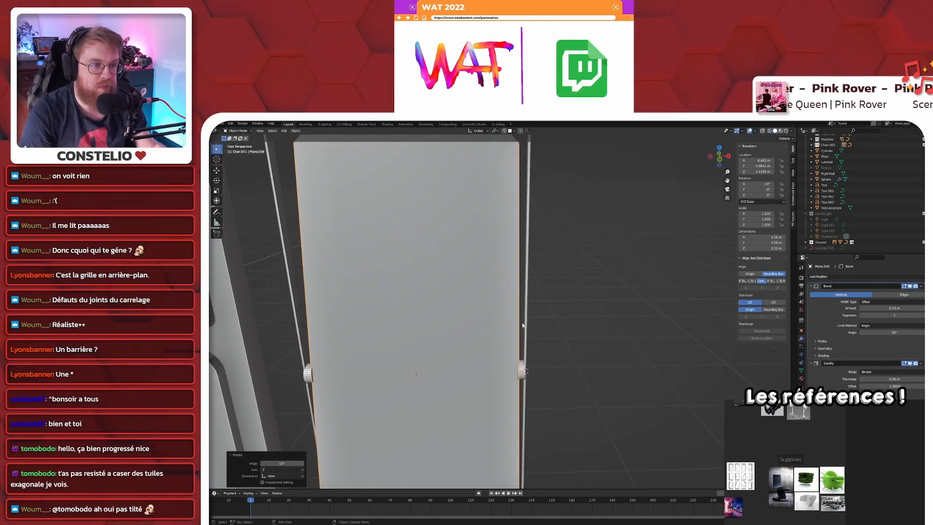
# - Select the rounded frame and examine its fit around the tilted plate in front view
pyautogui.click(529, 233)
pyautogui.moveTo(538, 228); pyautogui.dragTo(534, 209, button='middle')
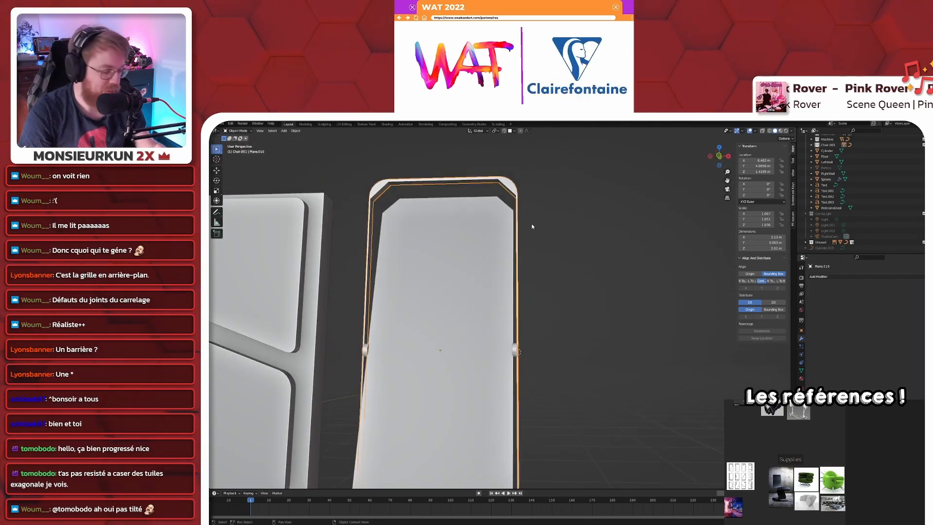
pyautogui.press('KP_1')
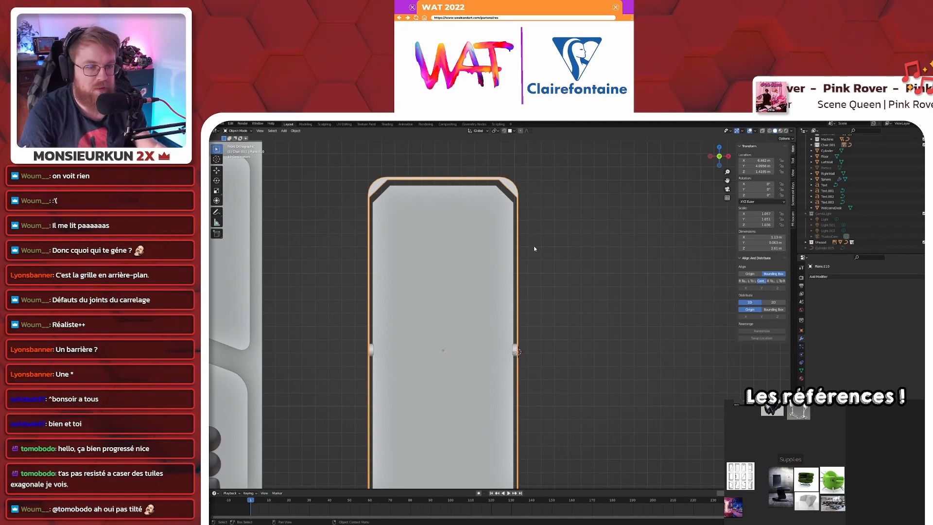
pyautogui.scroll(-3, 534, 249)
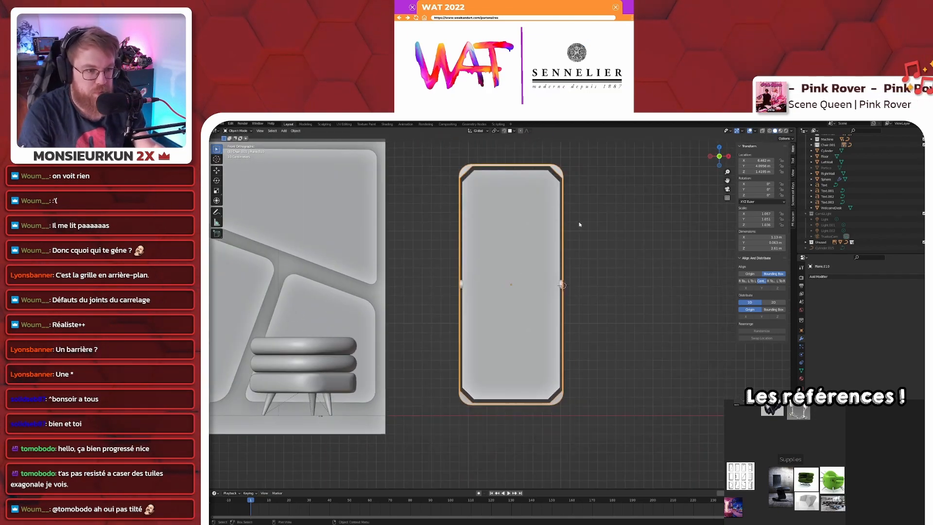
pyautogui.scroll(2, 541, 253)
pyautogui.scroll(-1, 541, 252)
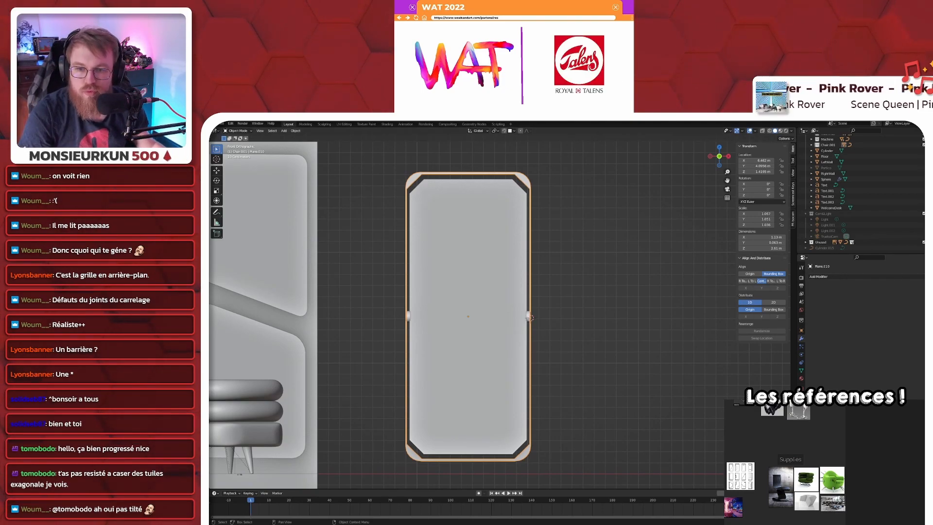
pyautogui.keyDown('shift'); pyautogui.moveTo(575, 316); pyautogui.dragTo(561, 333, button='middle'); pyautogui.keyUp('shift')
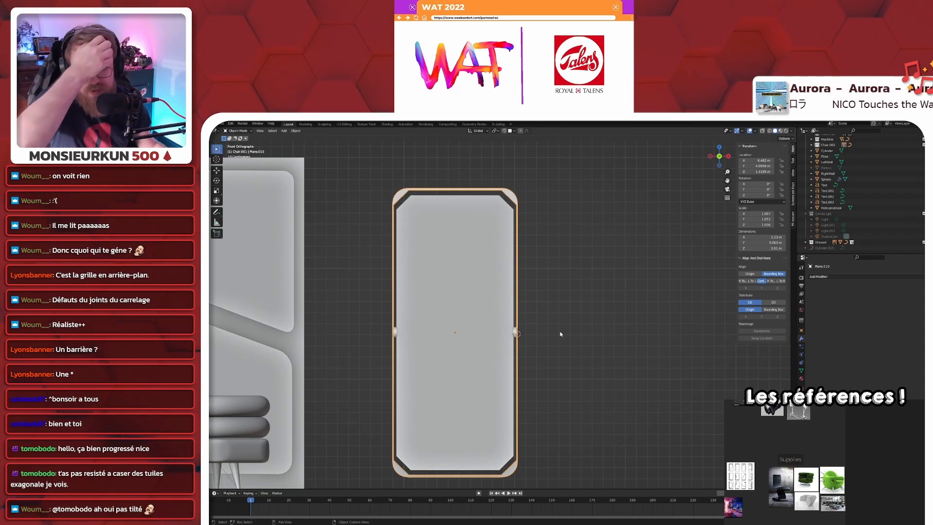
pyautogui.keyDown('shift'); pyautogui.moveTo(558, 331); pyautogui.dragTo(607, 307, button='middle'); pyautogui.keyUp('shift')
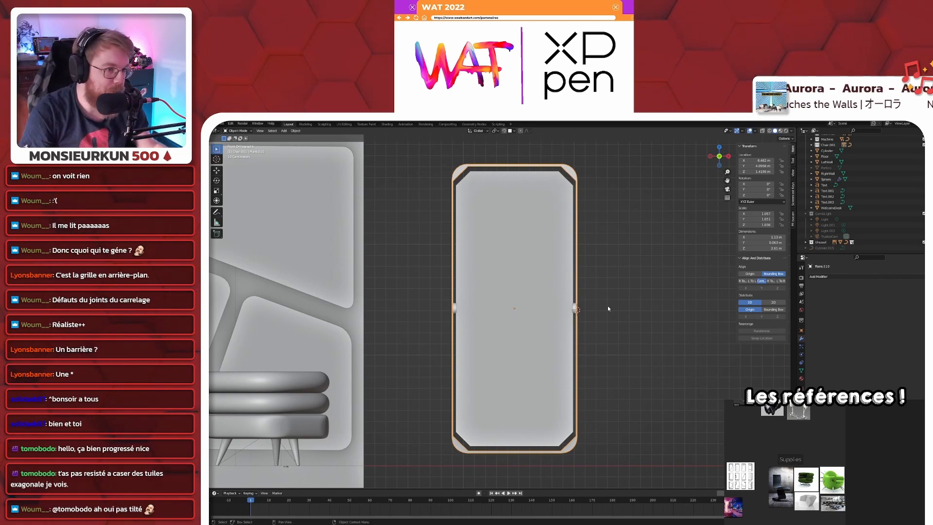
pyautogui.press('s')
pyautogui.press('x')
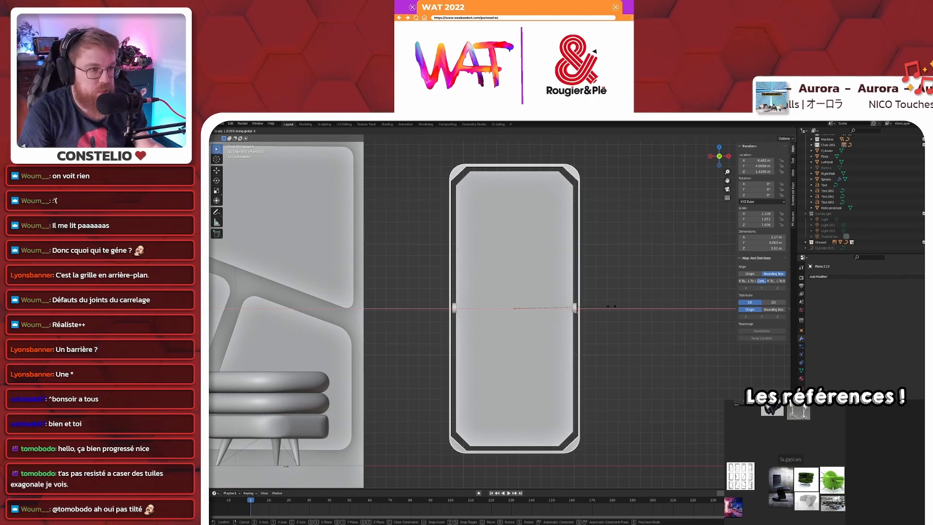
pyautogui.rightClick(627, 308)
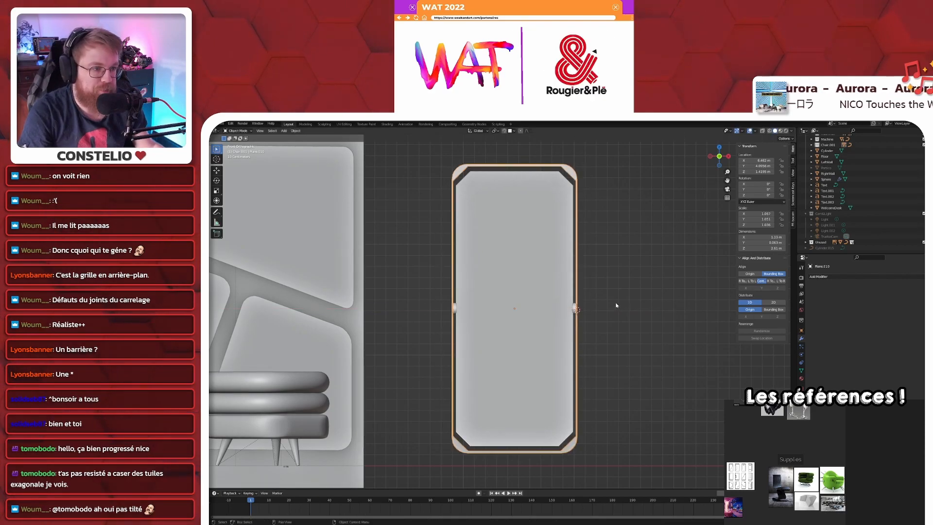
pyautogui.moveTo(611, 305)
pyautogui.mouseDown(button='middle')
pyautogui.moveTo(564, 309)
pyautogui.moveTo(644, 305)
pyautogui.moveTo(612, 309)
pyautogui.mouseUp(button='middle')
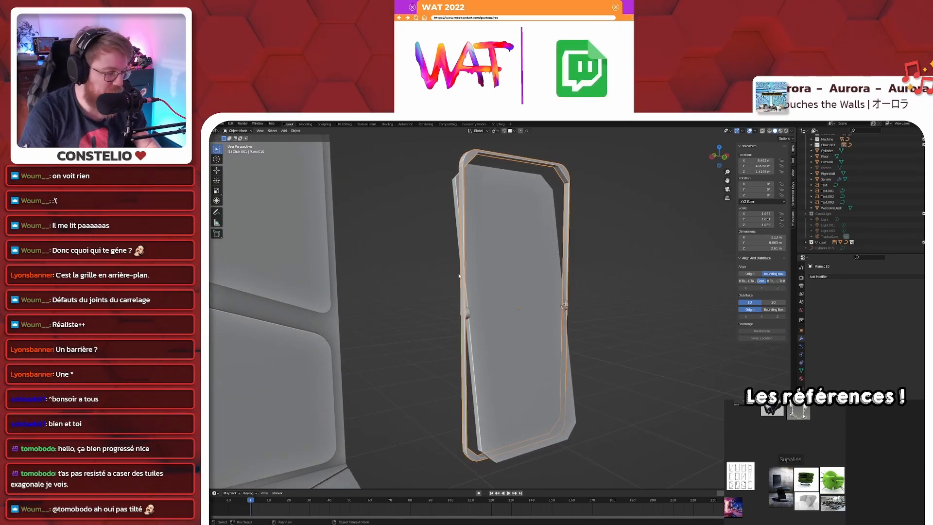
pyautogui.press('KP_Divide')
pyautogui.press('KP_1')
pyautogui.press('KP_Divide')
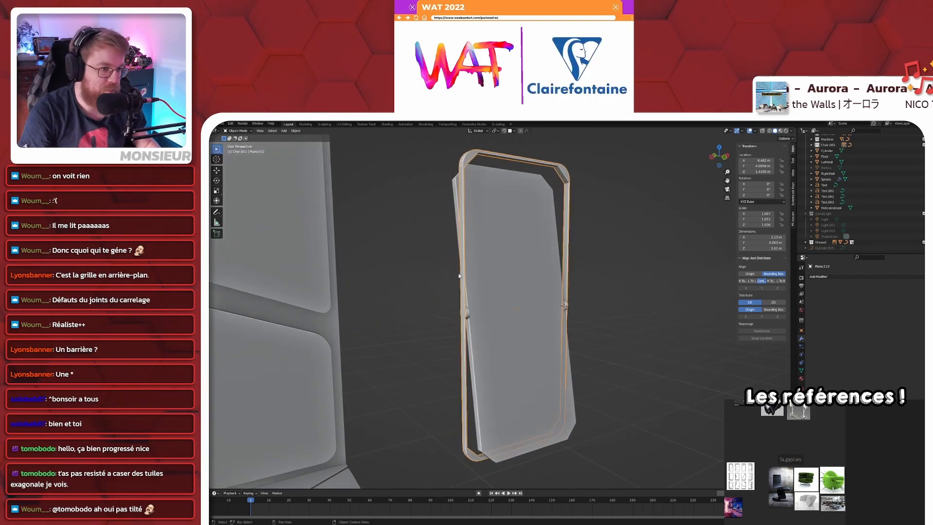
# - Enter Edit Mode on the rounded frame and select its long vertical side face in face selection mode
pyautogui.press('KP_1')
pyautogui.press('Tab')
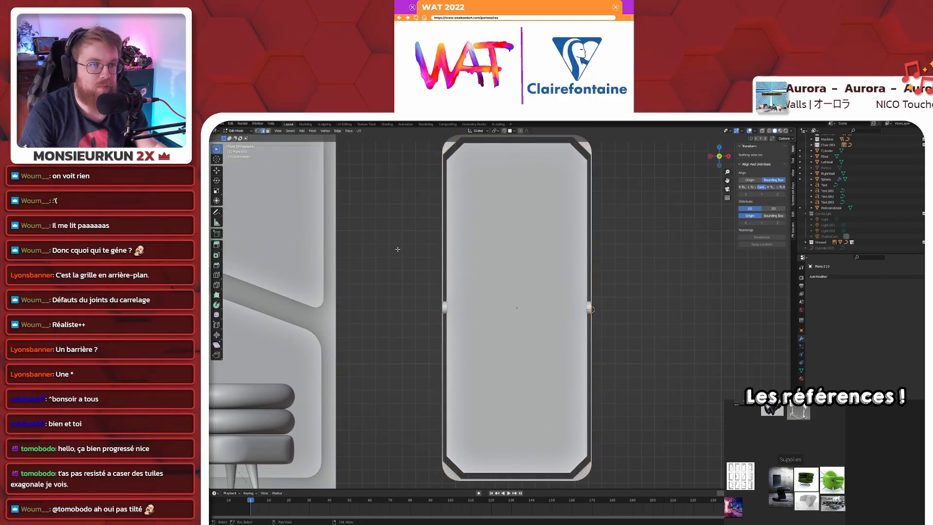
pyautogui.keyDown('shift'); pyautogui.moveTo(397, 249); pyautogui.dragTo(439, 308, button='middle'); pyautogui.keyUp('shift')
pyautogui.keyDown('shift'); pyautogui.moveTo(468, 178); pyautogui.dragTo(488, 272, button='middle'); pyautogui.keyUp('shift')
pyautogui.scroll(10, 506, 293)
pyautogui.moveTo(506, 303)
pyautogui.mouseDown(button='middle')
pyautogui.moveTo(515, 310)
pyautogui.moveTo(502, 307)
pyautogui.mouseUp(button='middle')
pyautogui.press('KP_7')
pyautogui.press('KP_1')
pyautogui.moveTo(512, 344); pyautogui.dragTo(446, 269, button='middle')
pyautogui.scroll(-2, 443, 287)
pyautogui.press('3')
pyautogui.click(443, 302)
pyautogui.scroll(-6, 451, 312)
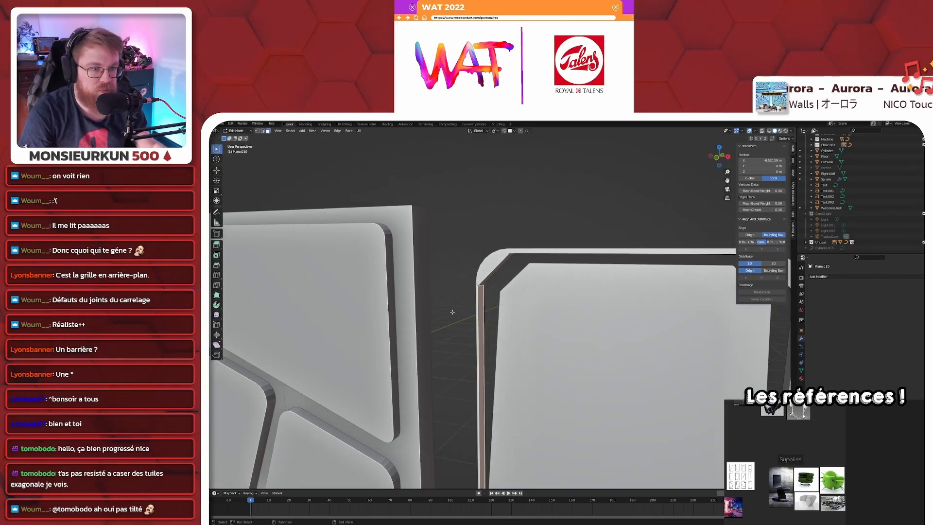
# - Examine the frame's upper corner and the whole panel beside the room from front, angled and camera views
pyautogui.press('KP_1')
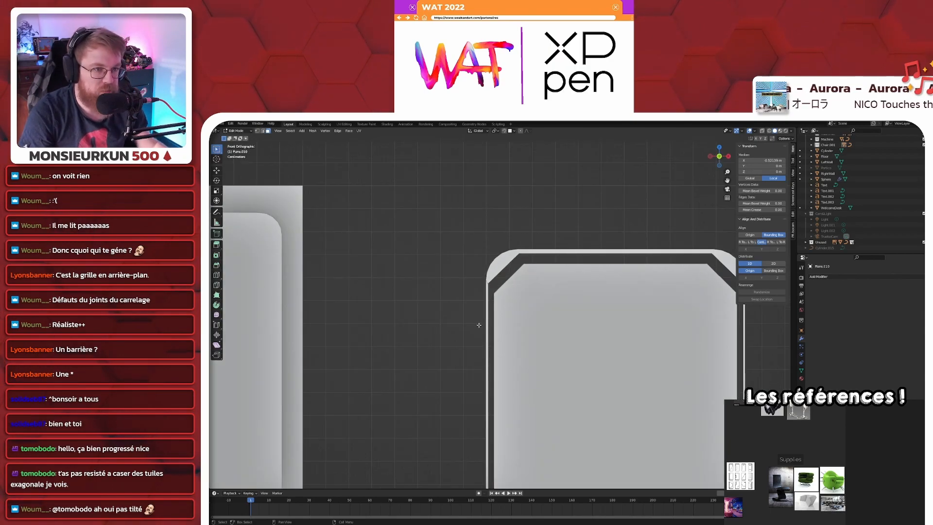
pyautogui.moveTo(479, 324); pyautogui.dragTo(470, 303, button='middle')
pyautogui.scroll(-6, 494, 337)
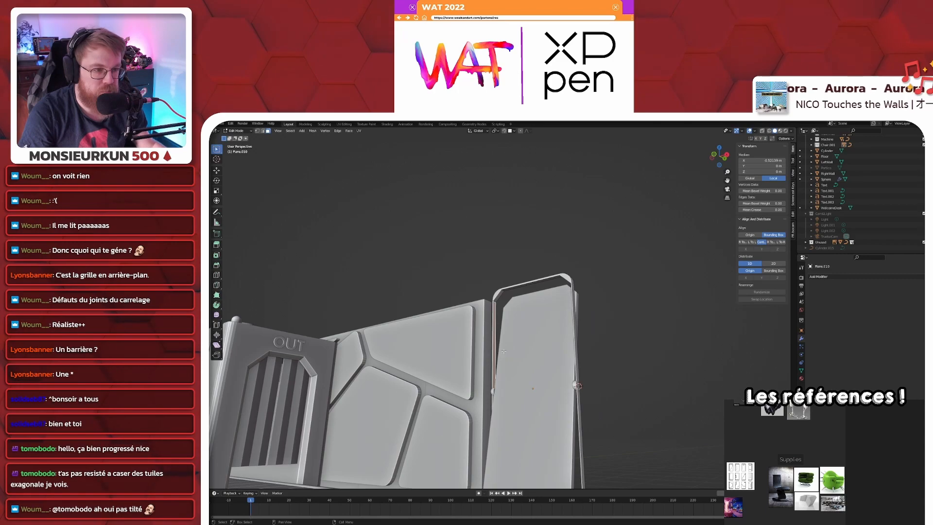
pyautogui.scroll(5, 504, 351)
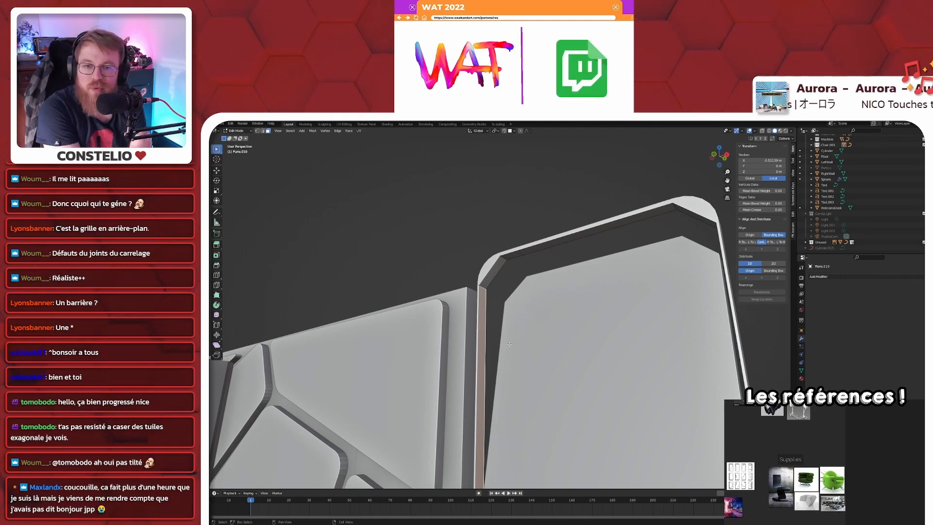
pyautogui.press('KP_1')
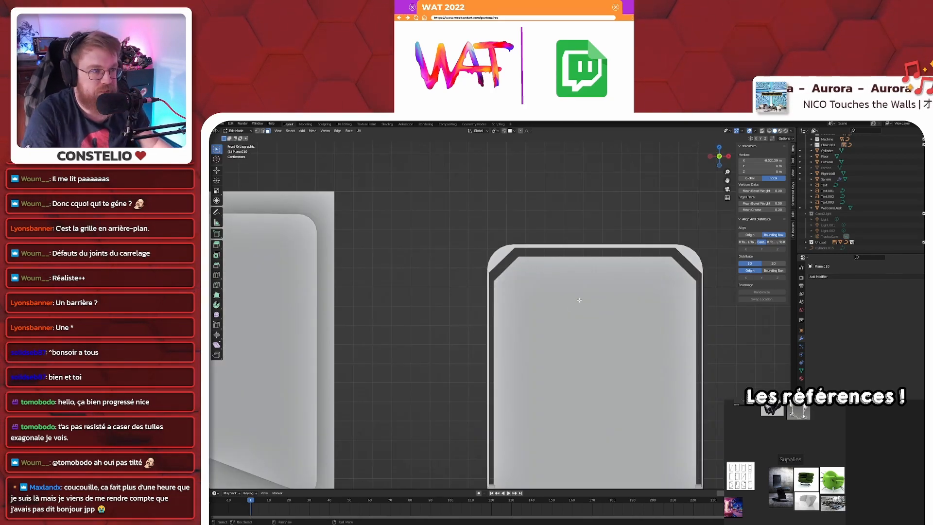
pyautogui.scroll(-4, 534, 307)
pyautogui.scroll(7, 489, 311)
pyautogui.moveTo(489, 312); pyautogui.dragTo(463, 312, button='middle')
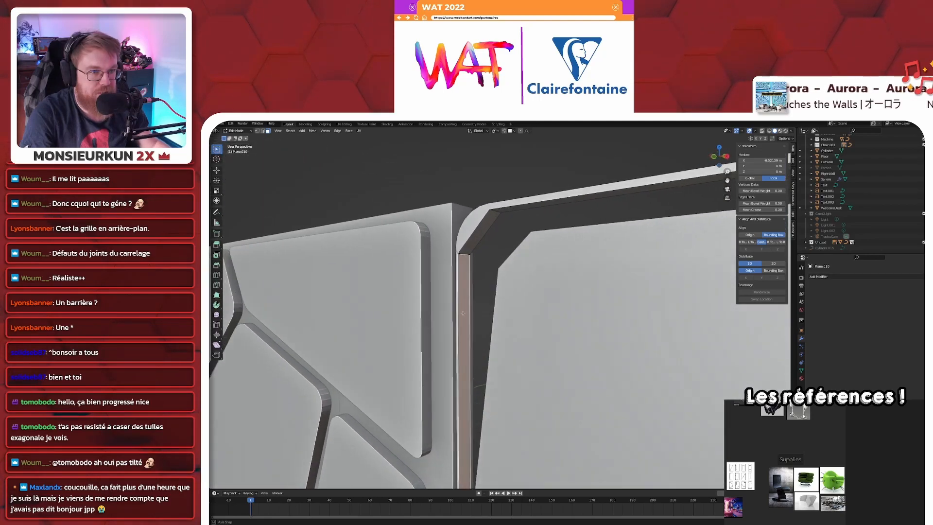
pyautogui.scroll(-6, 463, 313)
pyautogui.press('KP_0')
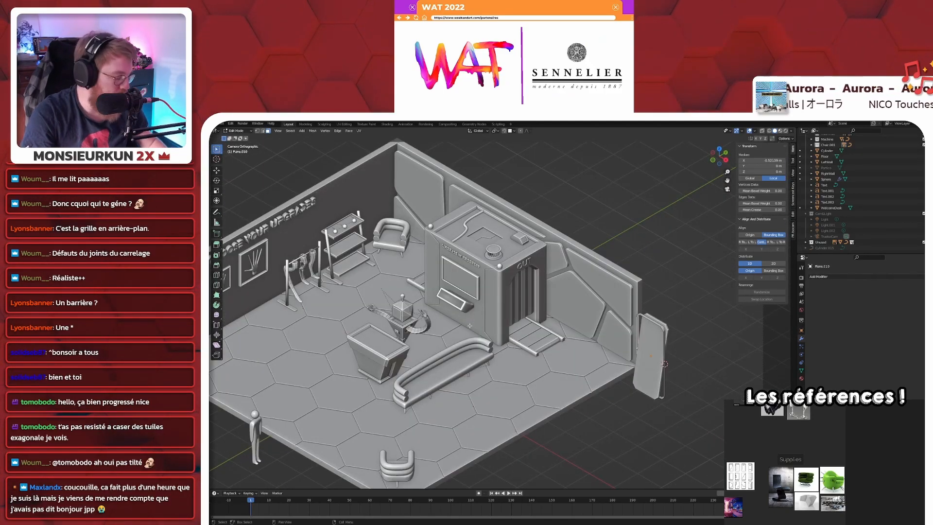
pyautogui.press('KP_7')
pyautogui.press('KP_0')
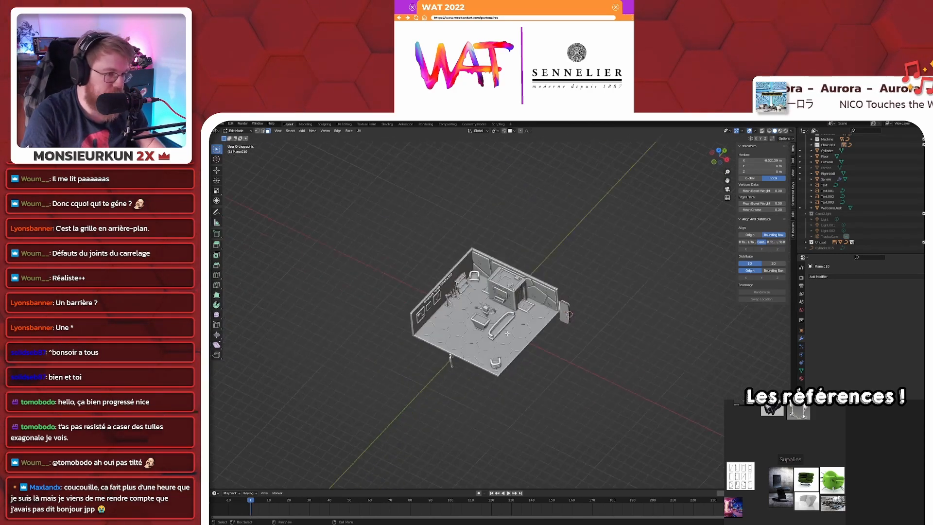
# - Select the front and back faces of the frame's lower section, including the rounded corners
pyautogui.press('KP_1')
pyautogui.moveTo(507, 333); pyautogui.dragTo(468, 389, button='middle')
pyautogui.click(477, 391)
pyautogui.scroll(4, 452, 449)
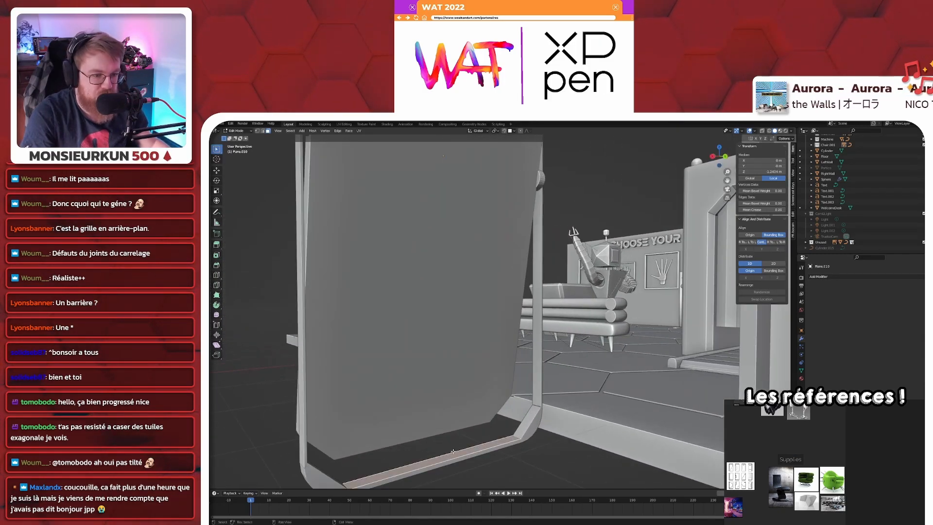
pyautogui.moveTo(459, 459); pyautogui.dragTo(432, 410, button='middle')
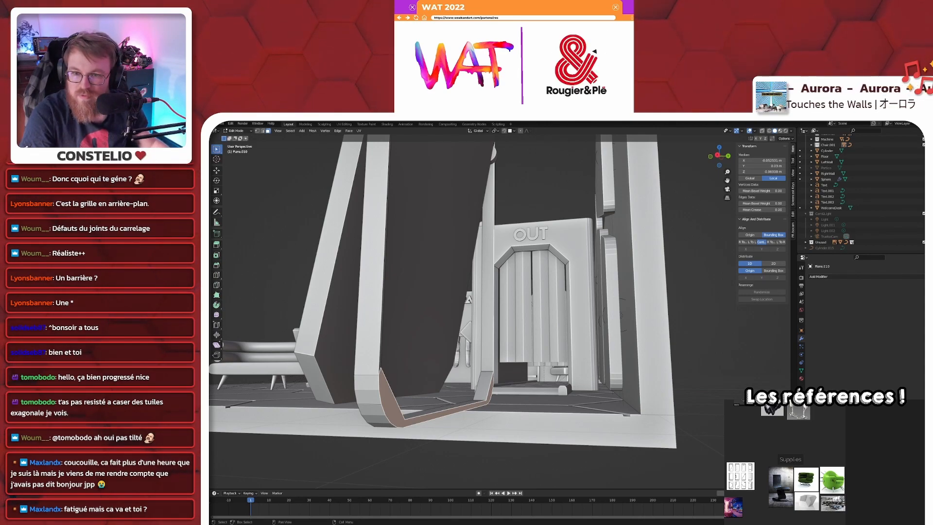
pyautogui.moveTo(412, 470); pyautogui.dragTo(507, 431, button='middle')
pyautogui.keyDown('shift'); pyautogui.click(674, 390); pyautogui.keyUp('shift')
pyautogui.moveTo(680, 391); pyautogui.dragTo(572, 396, button='middle')
pyautogui.press('KP_7')
pyautogui.press('KP_1')
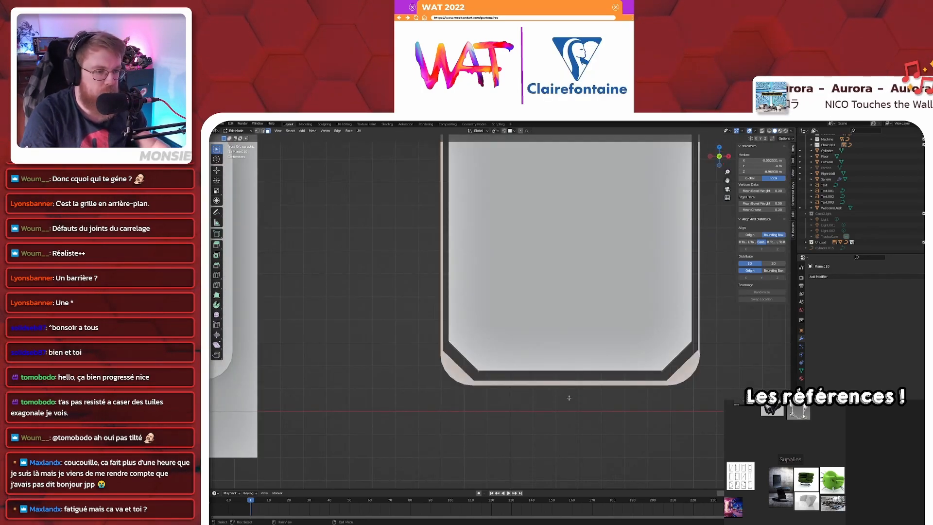
# - Try to extrude the frame's lower front and back faces outward along their normals in side view
pyautogui.press('KP_3')
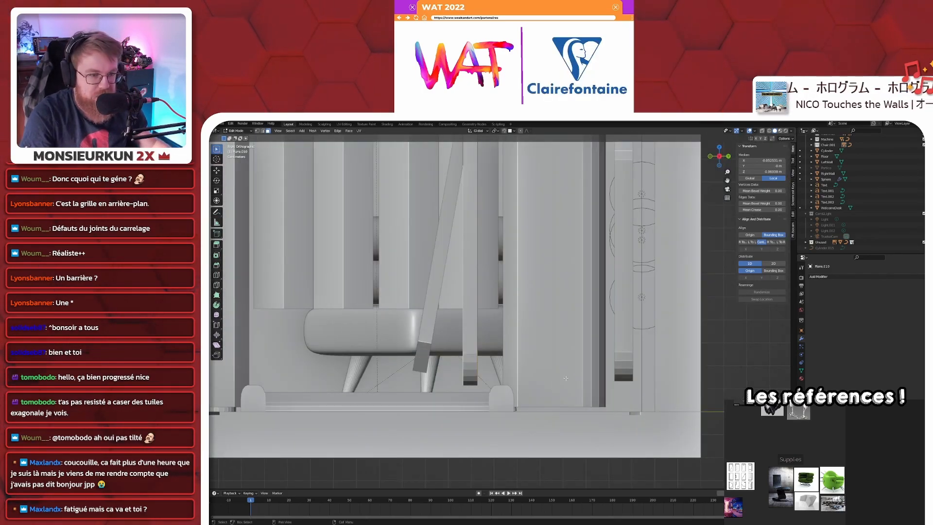
pyautogui.press('e')
pyautogui.rightClick(582, 384)
pyautogui.hotkey('ctrl', 'z')
pyautogui.hotkey('alt', 'e')
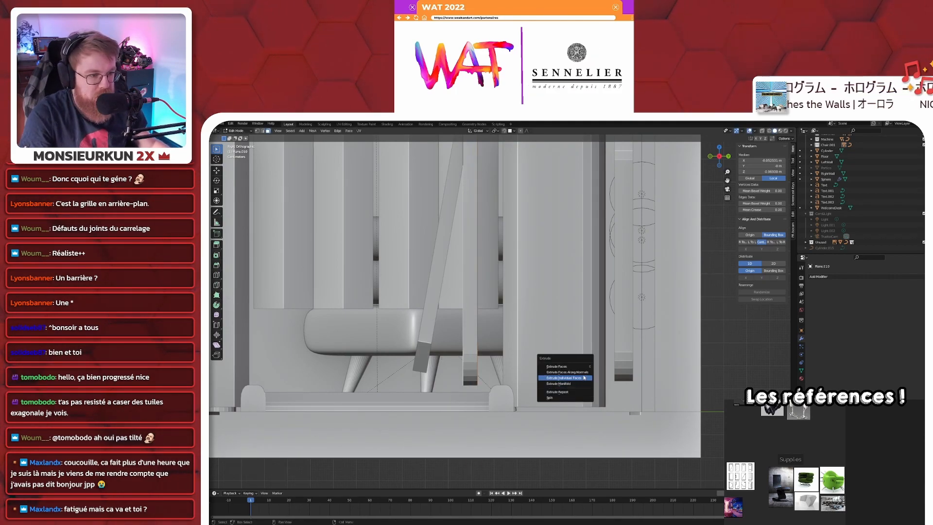
pyautogui.click(581, 372)
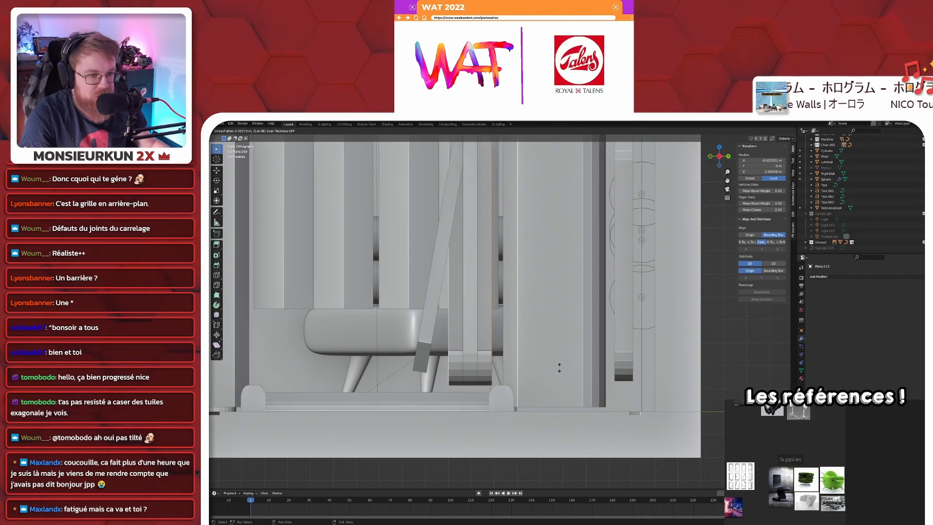
pyautogui.click(541, 372)
pyautogui.moveTo(541, 372); pyautogui.dragTo(482, 326, button='middle')
pyautogui.hotkey('ctrl', 'z')
# - Reselect the frame's lower front and back faces and examine its lower rounded corners from both sides
pyautogui.scroll(4, 523, 355)
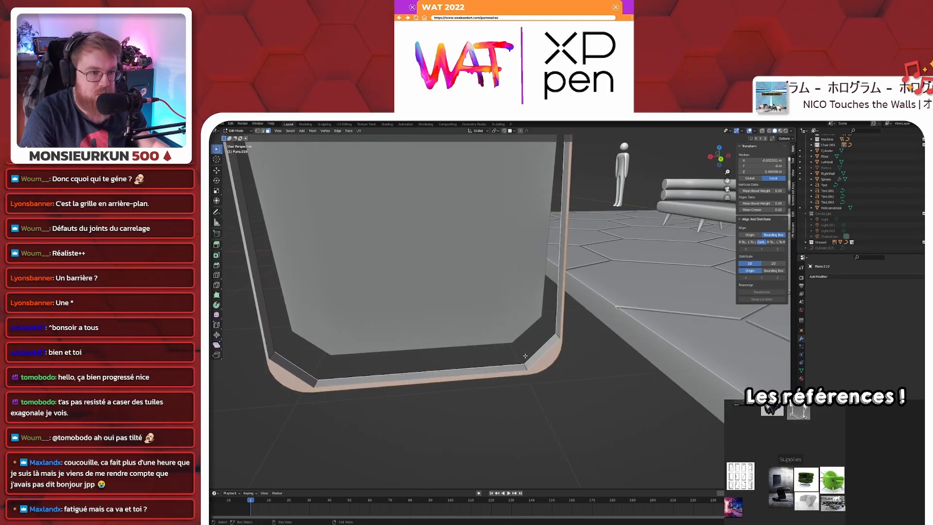
pyautogui.click(304, 400)
pyautogui.click(294, 382)
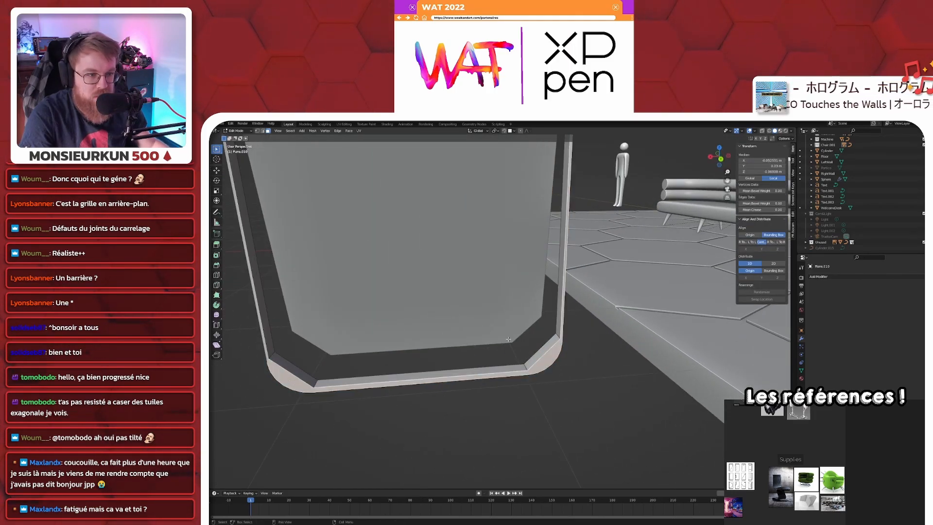
pyautogui.scroll(-4, 519, 333)
pyautogui.scroll(-4, 510, 292)
pyautogui.scroll(5, 483, 302)
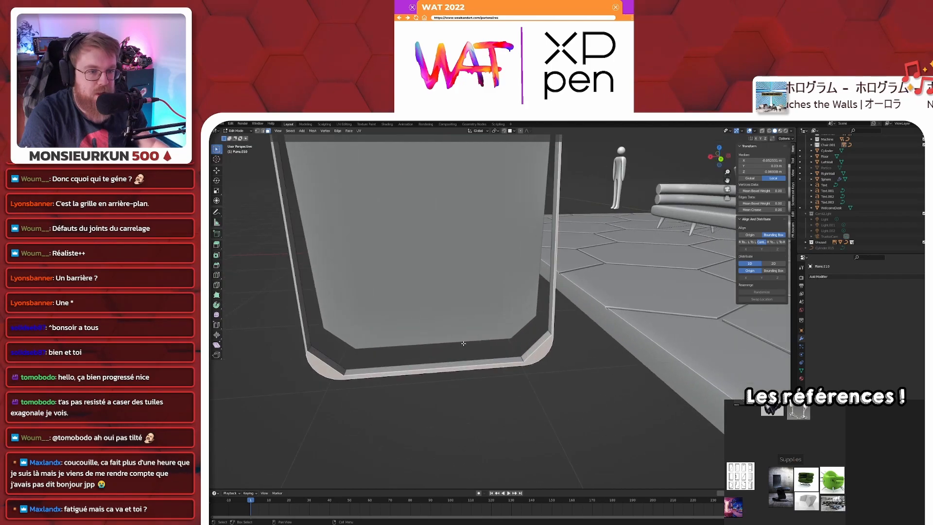
pyautogui.moveTo(361, 380); pyautogui.dragTo(457, 347, button='middle')
pyautogui.scroll(4, 434, 368)
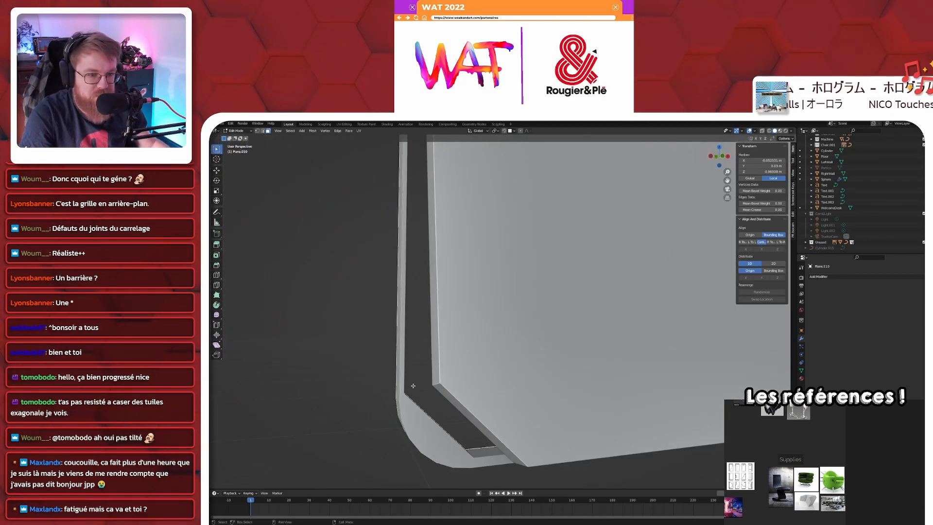
pyautogui.keyDown('shift'); pyautogui.moveTo(397, 402); pyautogui.dragTo(532, 354, button='middle'); pyautogui.keyUp('shift')
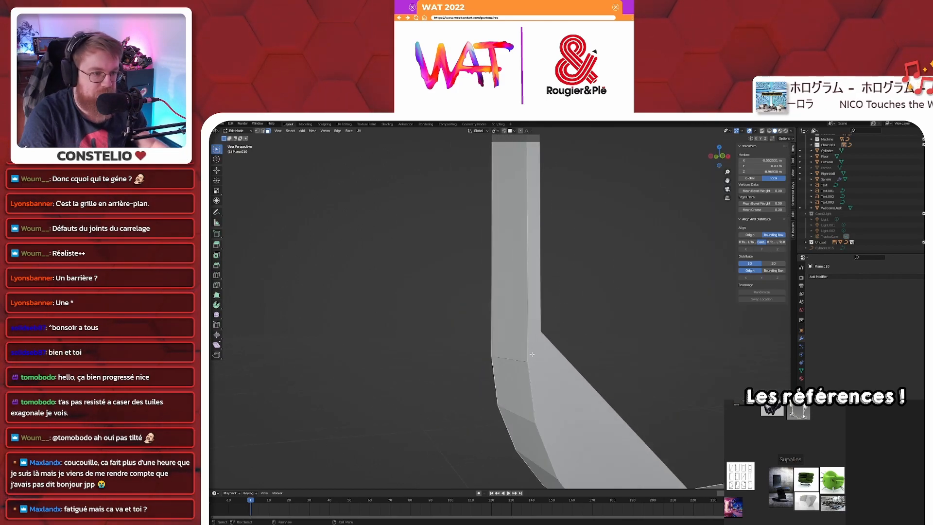
pyautogui.scroll(-4, 548, 360)
pyautogui.keyDown('shift'); pyautogui.moveTo(597, 383); pyautogui.dragTo(517, 350, button='middle'); pyautogui.keyUp('shift')
pyautogui.scroll(6, 512, 365)
pyautogui.scroll(-5, 502, 423)
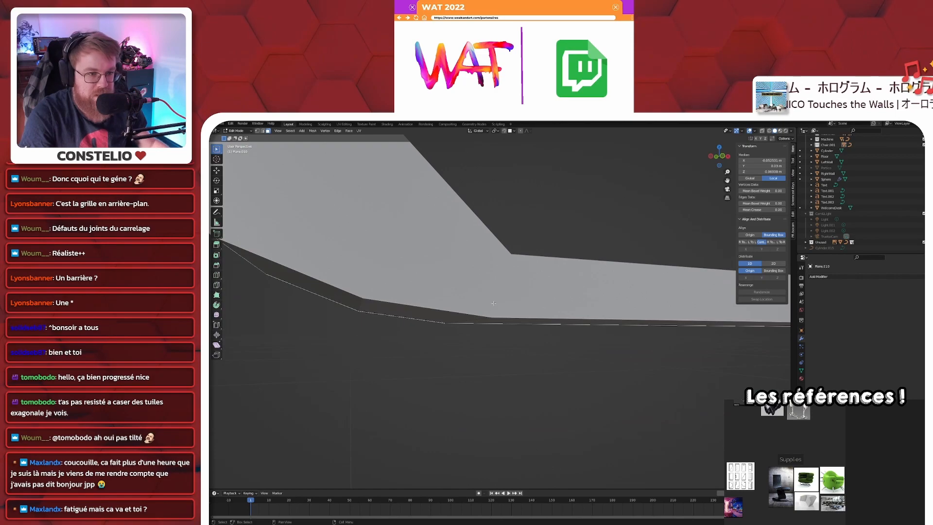
# - Knife-cut one face of the frame at both lower corners, from the inner corner point to the outer edge
pyautogui.press('Tab')
pyautogui.press('Tab')
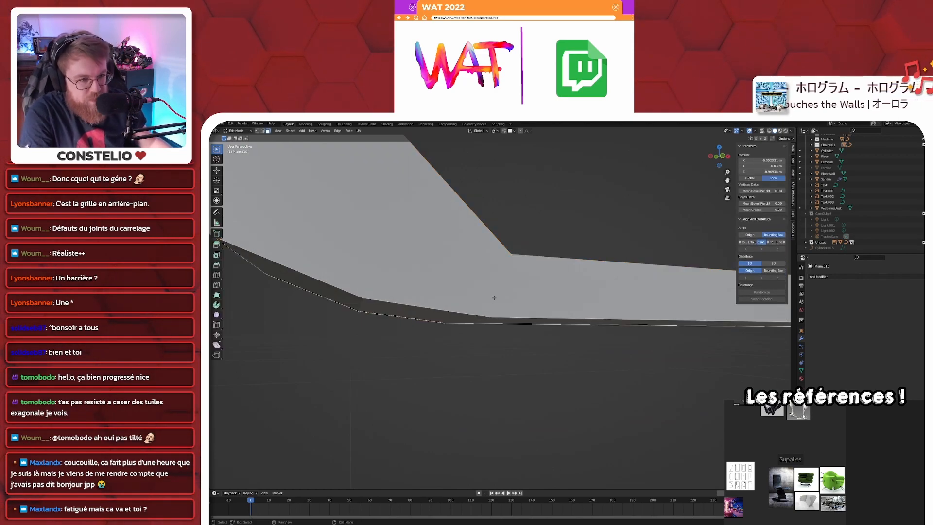
pyautogui.press('k')
pyautogui.press('Return')
pyautogui.scroll(-4, 643, 281)
pyautogui.keyDown('shift'); pyautogui.moveTo(643, 281); pyautogui.dragTo(412, 319, button='middle'); pyautogui.keyUp('shift')
pyautogui.scroll(5, 673, 336)
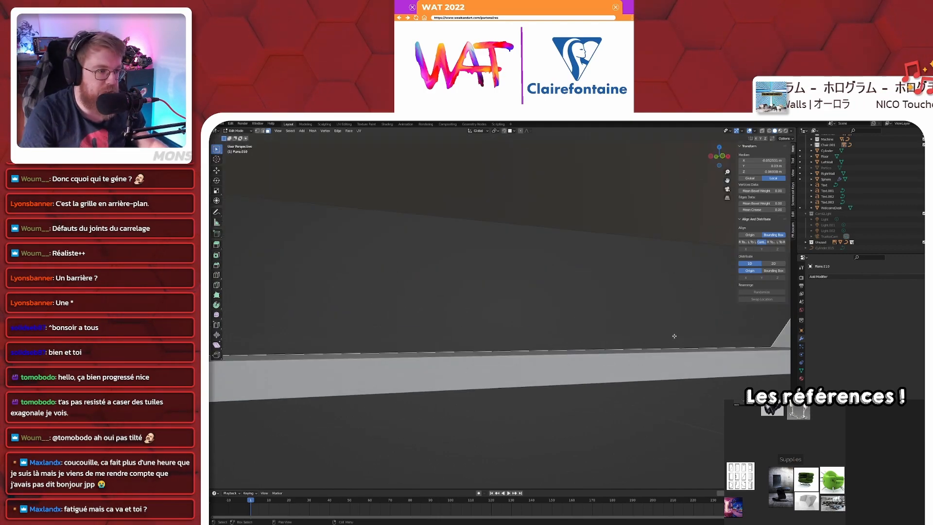
pyautogui.scroll(-4, 673, 336)
pyautogui.scroll(3, 591, 333)
pyautogui.press('k')
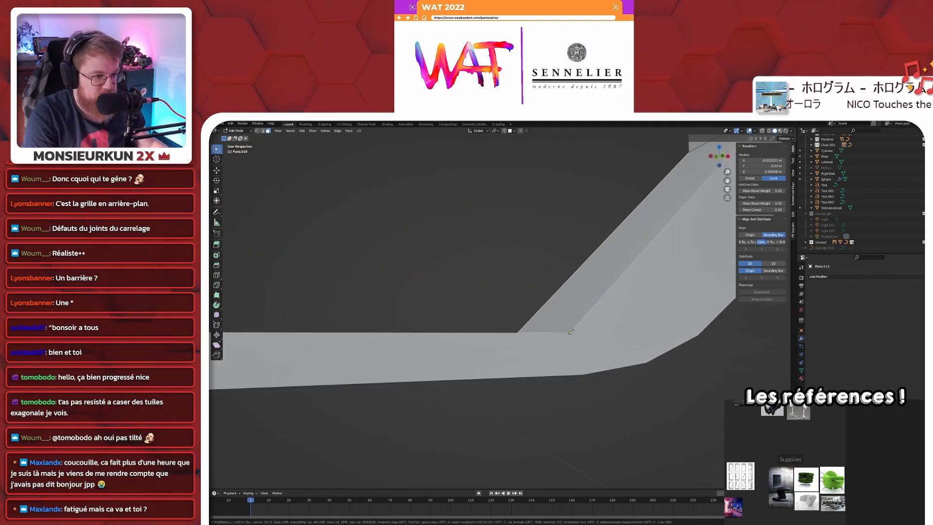
pyautogui.click(570, 333)
pyautogui.click(583, 374)
pyautogui.press('Return')
# - Make matching knife cuts at both lower corners on the frame's opposite face, separating its straight bottom strip
pyautogui.moveTo(584, 373); pyautogui.dragTo(466, 331, button='middle')
pyautogui.press('k')
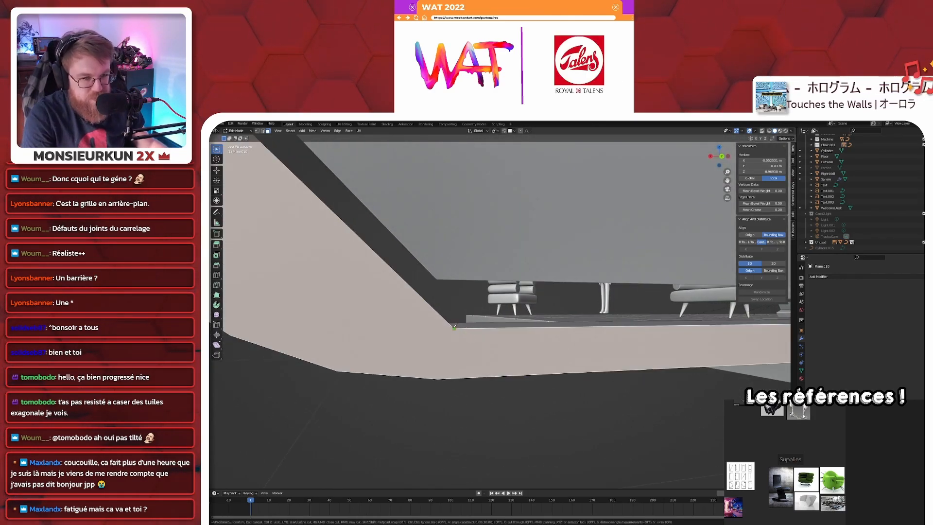
pyautogui.click(438, 378)
pyautogui.press('Return')
pyautogui.moveTo(439, 378); pyautogui.dragTo(594, 356, button='middle')
pyautogui.press('k')
pyautogui.click(601, 377)
pyautogui.press('Return')
# - Select the straight bottom strips on both sides of the frame and extrude them outward along their normals by about 0.25 m
pyautogui.scroll(-5, 556, 366)
pyautogui.click(460, 339)
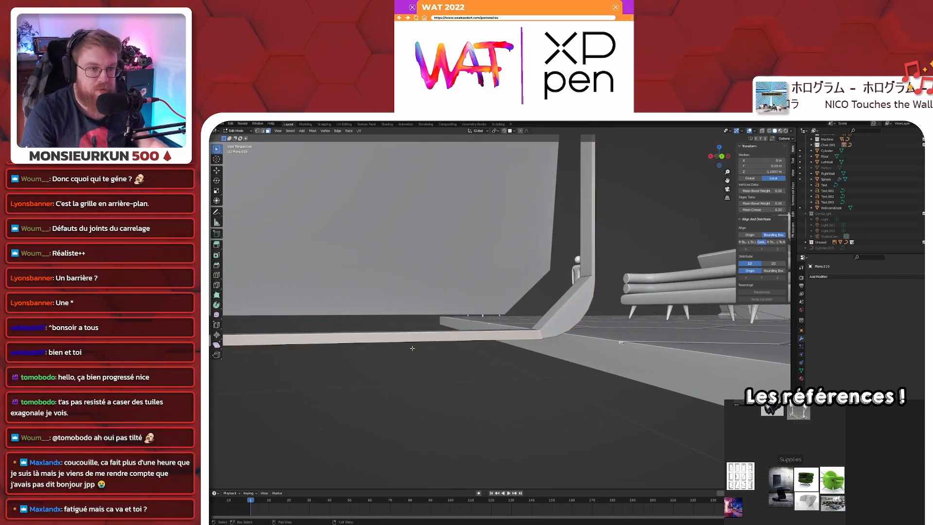
pyautogui.scroll(-5, 456, 340)
pyautogui.moveTo(354, 316); pyautogui.dragTo(529, 324, button='middle')
pyautogui.keyDown('shift'); pyautogui.click(535, 326); pyautogui.keyUp('shift')
pyautogui.scroll(-6, 539, 330)
pyautogui.hotkey('alt', 'e')
pyautogui.click(498, 337)
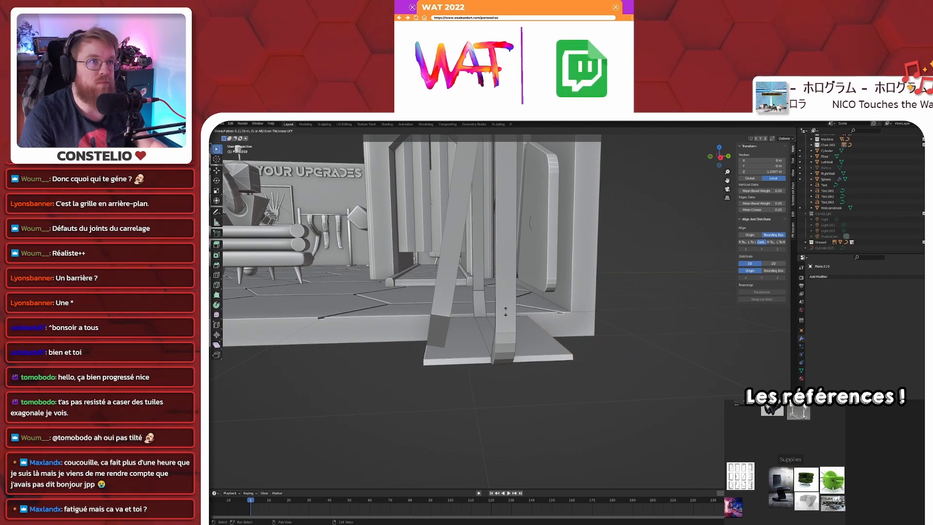
pyautogui.click(504, 310)
# - Scale the outer ends of the extruded base along X to about 0.53 and leave Edit Mode
pyautogui.scroll(-2, 442, 340)
pyautogui.moveTo(443, 340); pyautogui.dragTo(562, 328, button='middle')
pyautogui.press('s')
pyautogui.press('x')
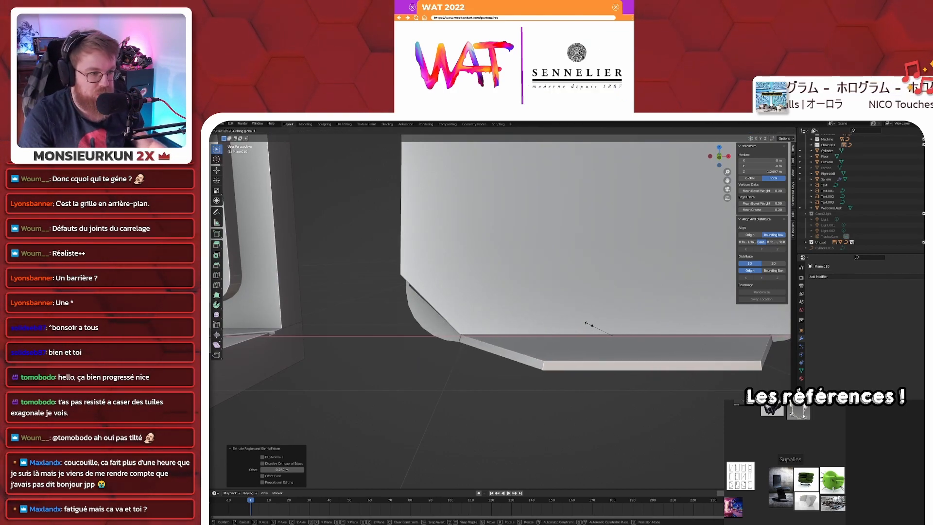
pyautogui.click(587, 324)
pyautogui.moveTo(587, 324); pyautogui.dragTo(523, 343, button='middle')
pyautogui.press('Tab')
# - Examine the panel's tapered base and its proportions from above, the front and the side
pyautogui.scroll(-5, 537, 325)
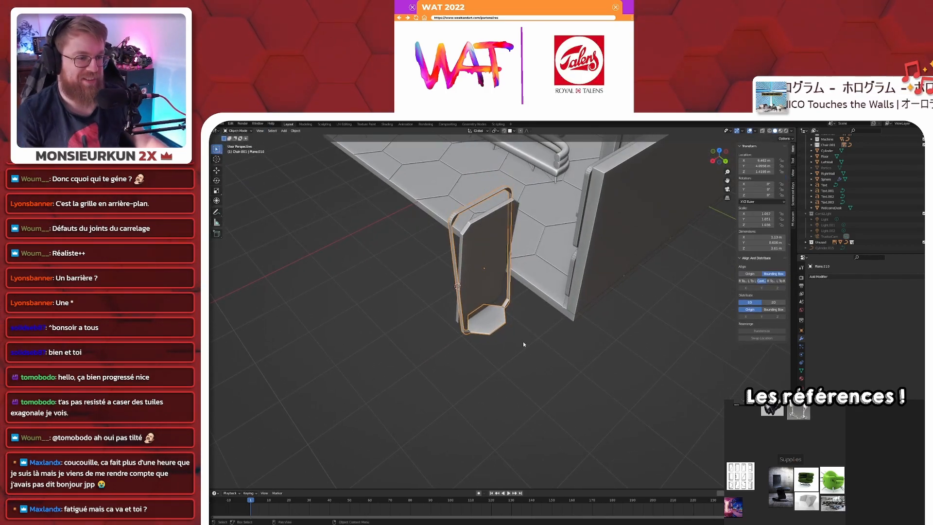
pyautogui.scroll(5, 521, 343)
pyautogui.scroll(-3, 520, 342)
pyautogui.moveTo(481, 351)
pyautogui.mouseDown(button='middle')
pyautogui.moveTo(479, 338)
pyautogui.moveTo(484, 347)
pyautogui.mouseUp(button='middle')
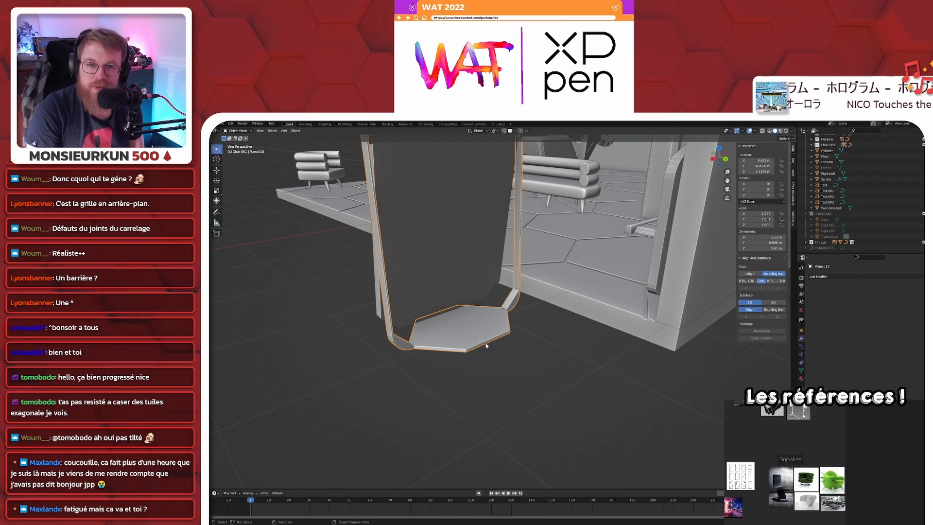
pyautogui.scroll(-5, 486, 342)
pyautogui.moveTo(408, 319); pyautogui.dragTo(468, 335, button='middle')
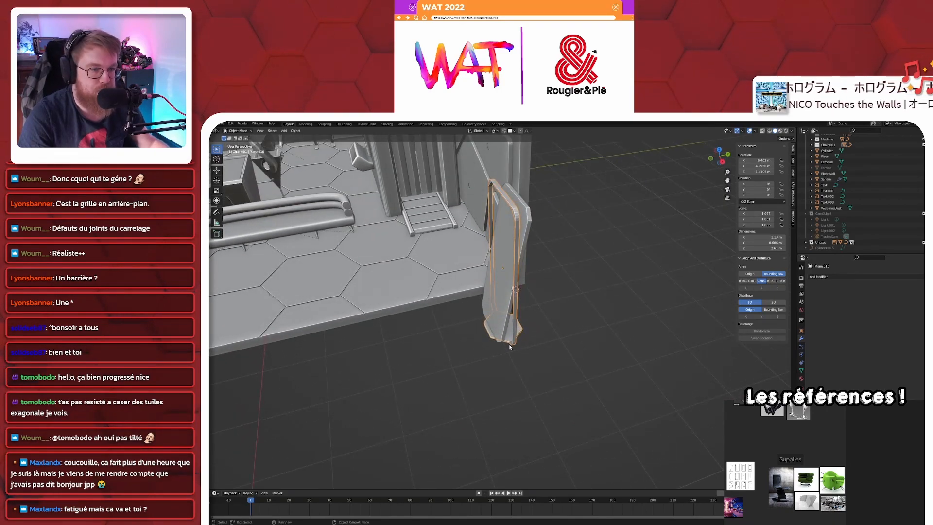
pyautogui.scroll(4, 553, 377)
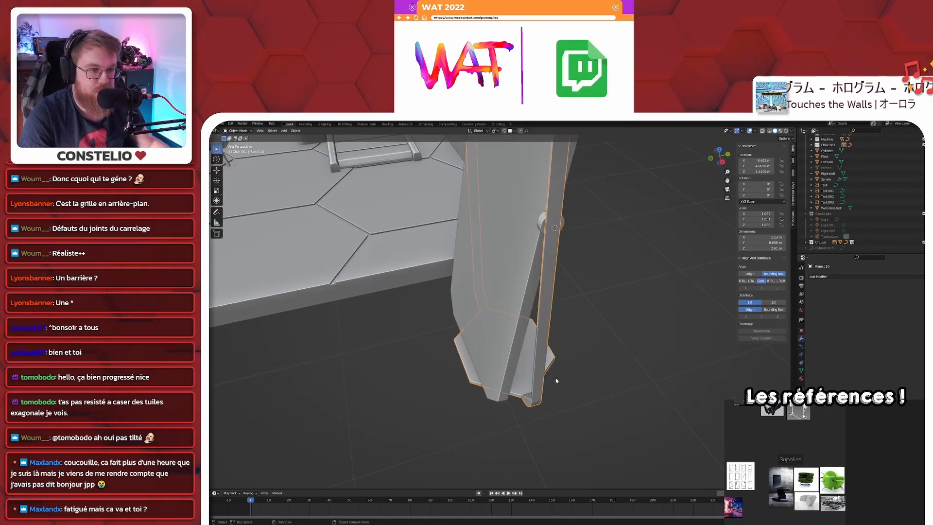
pyautogui.scroll(-5, 527, 389)
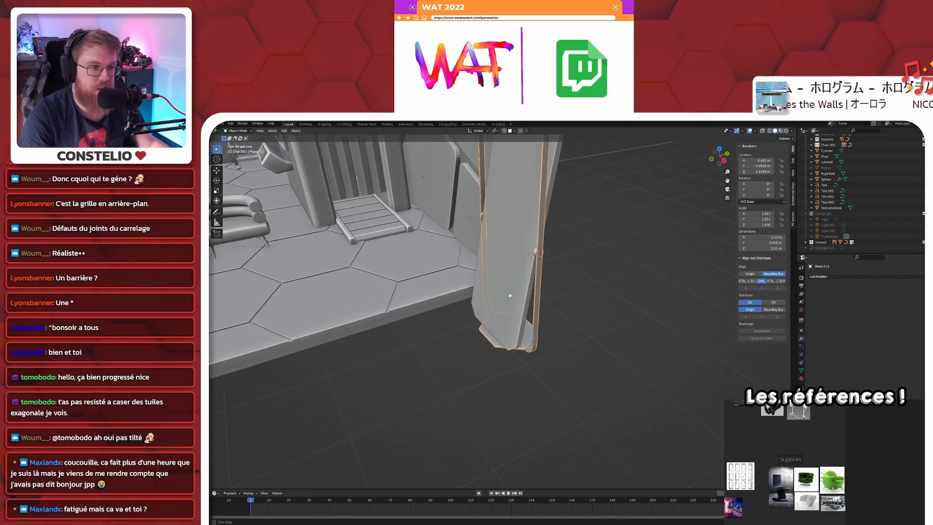
# - Try to join the cylinders and the rounded frame into the tilted plate
pyautogui.click(490, 218)
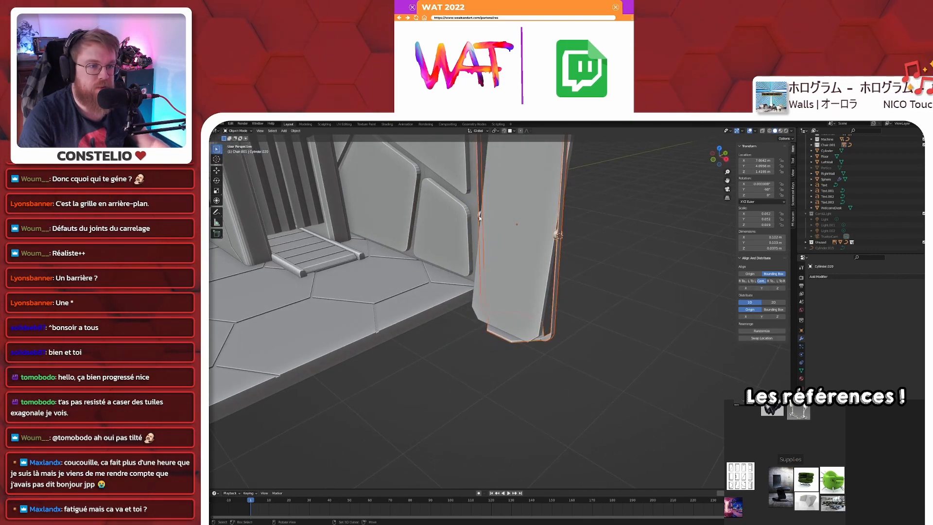
pyautogui.click(532, 230)
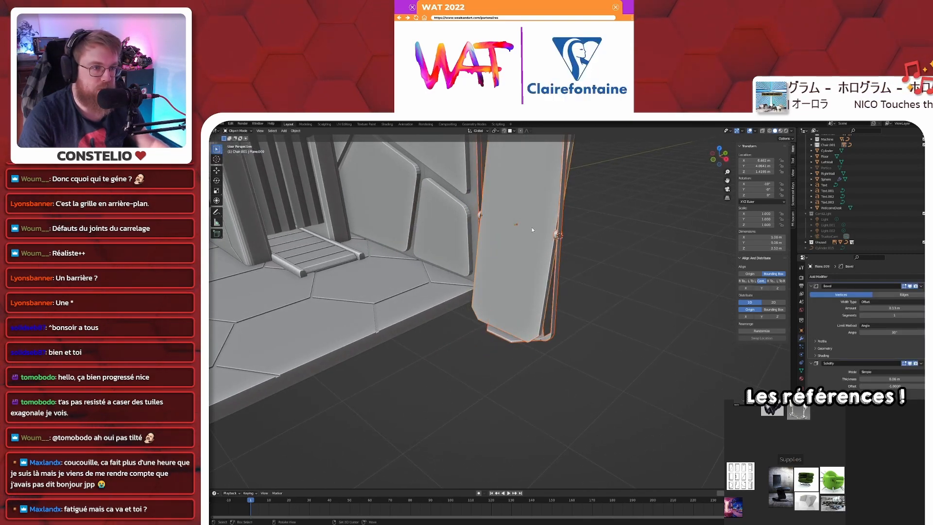
pyautogui.keyDown('ctrl'); pyautogui.click(532, 230); pyautogui.keyUp('ctrl')
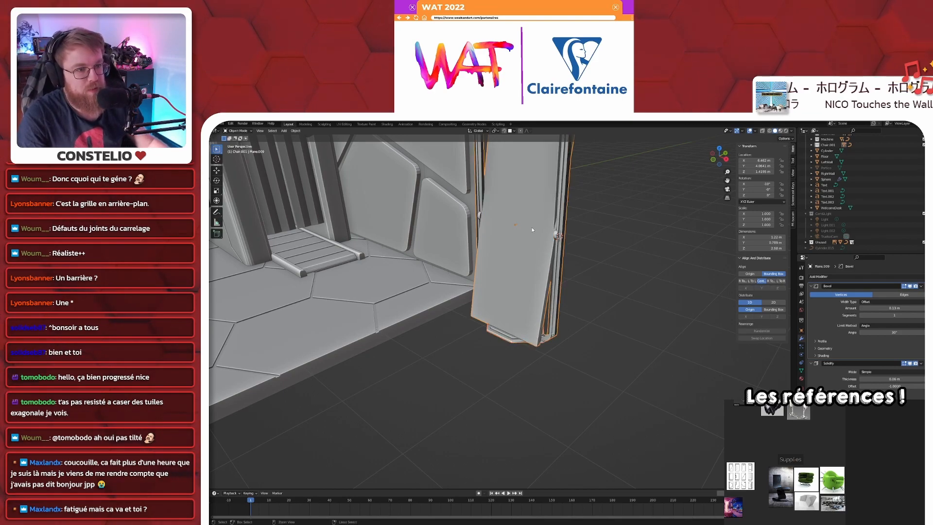
# - Select only the tilted plate and apply its Bevel and Solidify modifiers
pyautogui.click(531, 229)
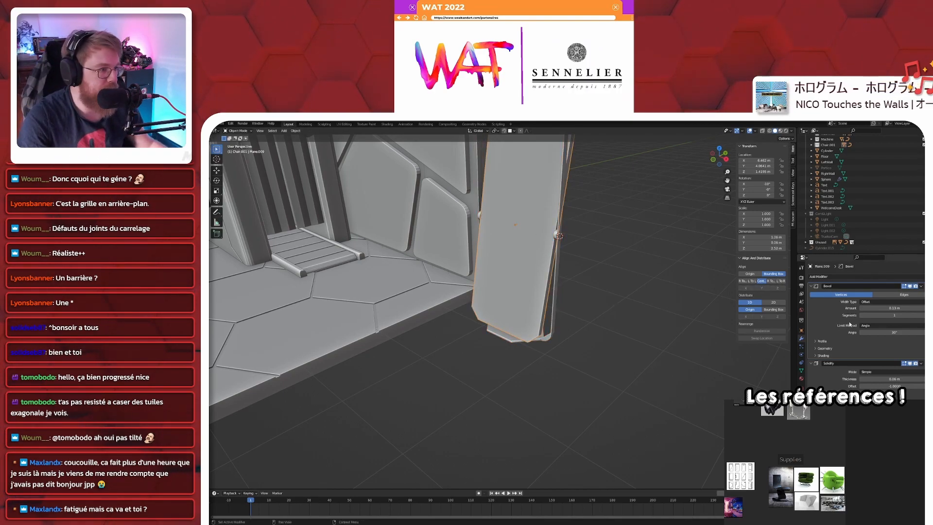
pyautogui.click(921, 286)
pyautogui.click(914, 292)
pyautogui.click(920, 286)
pyautogui.click(913, 293)
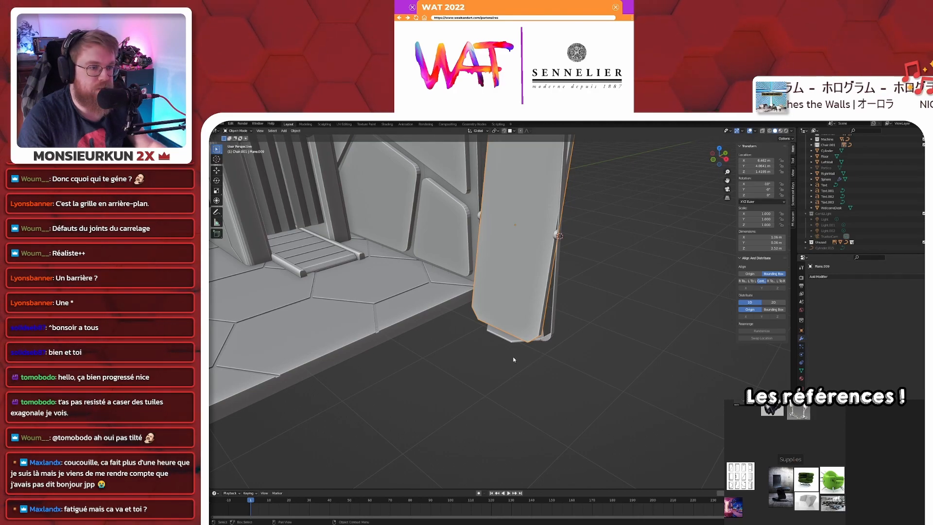
# - Select the frame, cylinders and tilted plate with the plate active, and join them into one object
pyautogui.moveTo(500, 356); pyautogui.dragTo(486, 343, button='middle')
pyautogui.moveTo(461, 332); pyautogui.dragTo(600, 185)
pyautogui.hotkey('ctrl', 'j')
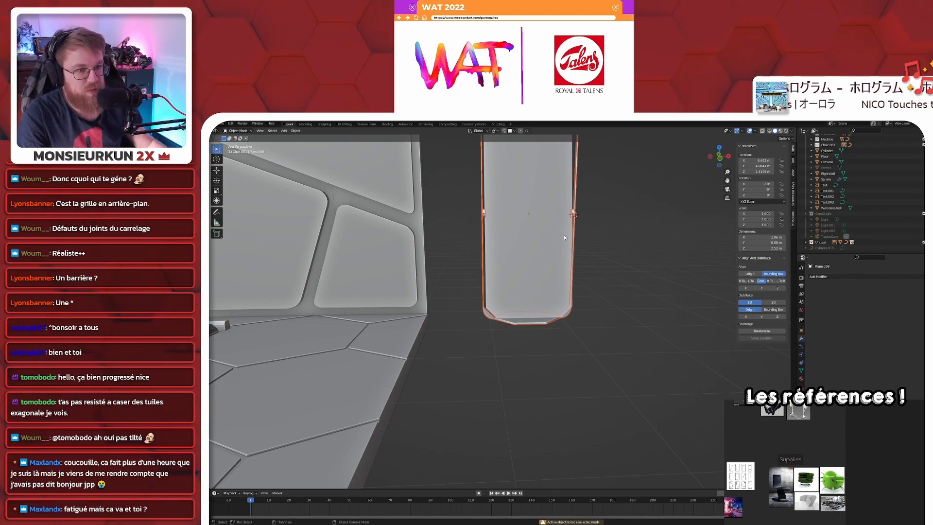
pyautogui.keyDown('shift'); pyautogui.moveTo(565, 238); pyautogui.dragTo(550, 300, button='middle'); pyautogui.keyUp('shift')
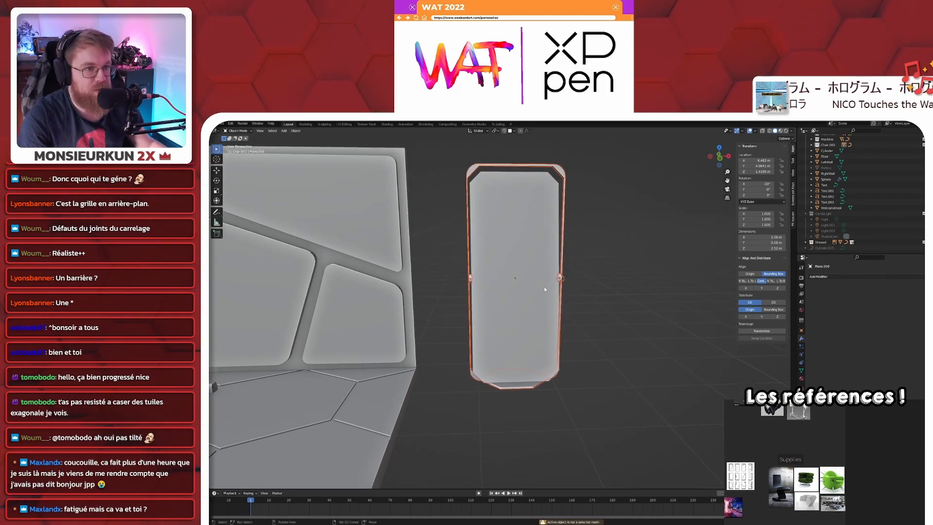
pyautogui.keyDown('shift'); pyautogui.click(531, 237); pyautogui.keyUp('shift')
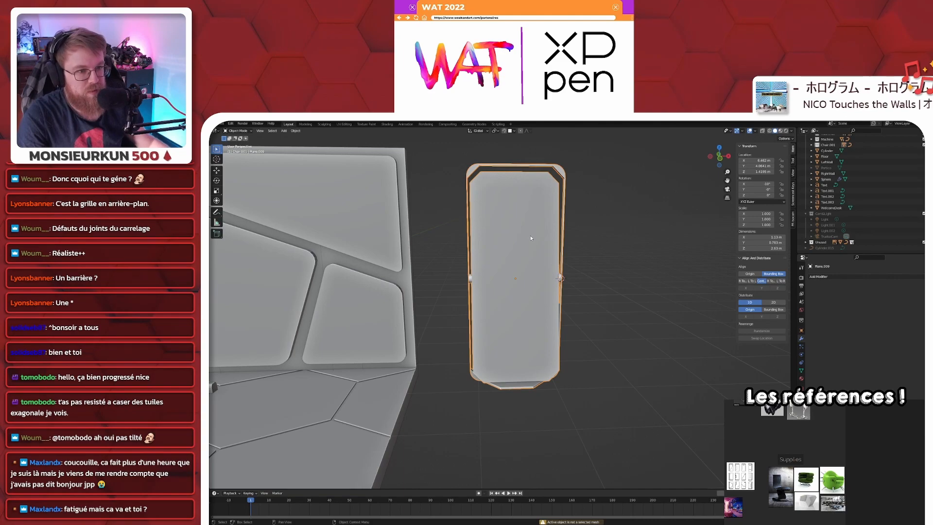
# - Move the joined panel in front view onto the room, behind the chair and down to floor level
pyautogui.press('KP_7')
pyautogui.press('KP_1')
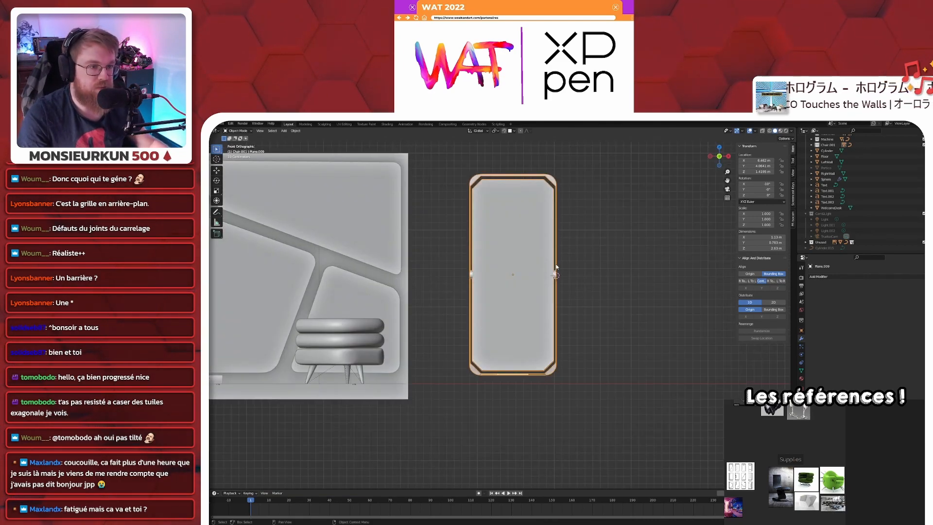
pyautogui.press('g')
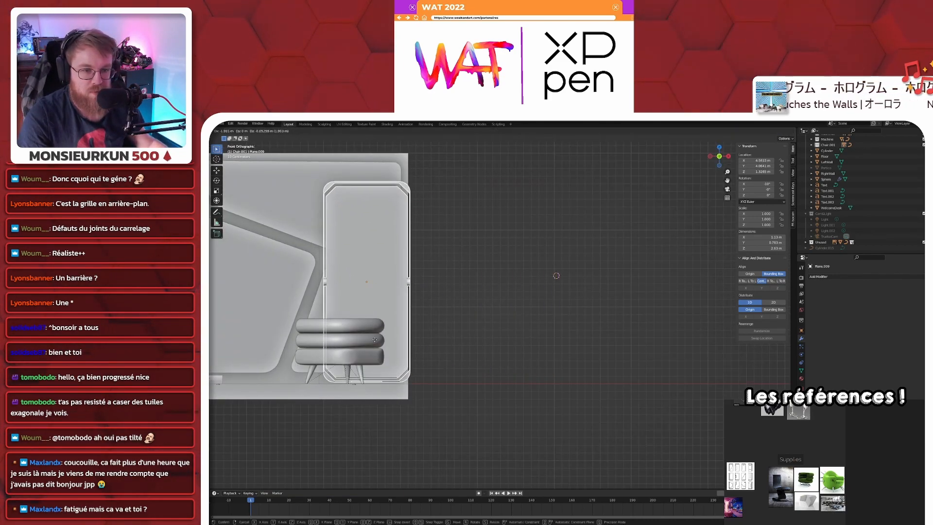
pyautogui.click(364, 342)
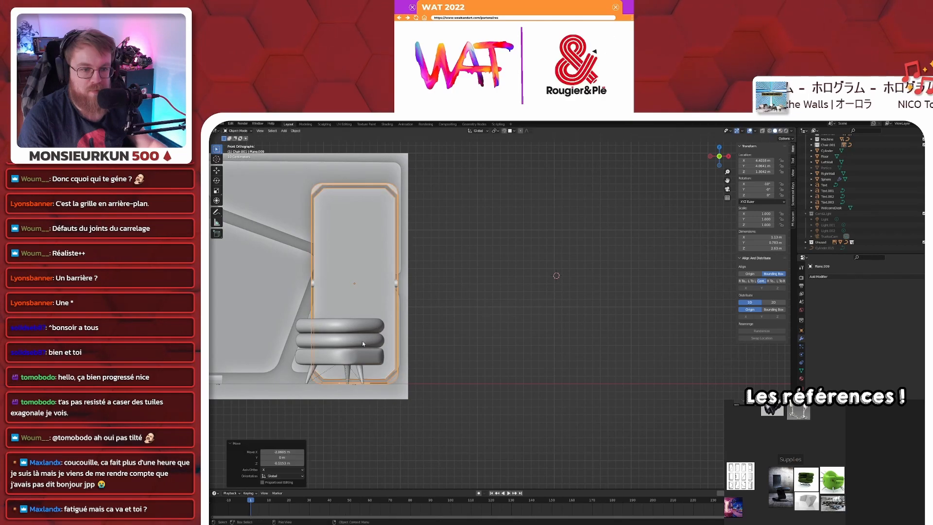
# - Rotate the panel about 58° in top view and position it near the room's corner beside the exit cabin
pyautogui.press('KP_7')
pyautogui.keyDown('shift'); pyautogui.moveTo(364, 342); pyautogui.dragTo(519, 330, button='middle'); pyautogui.keyUp('shift')
pyautogui.press('r')
pyautogui.click(577, 371)
pyautogui.press('g')
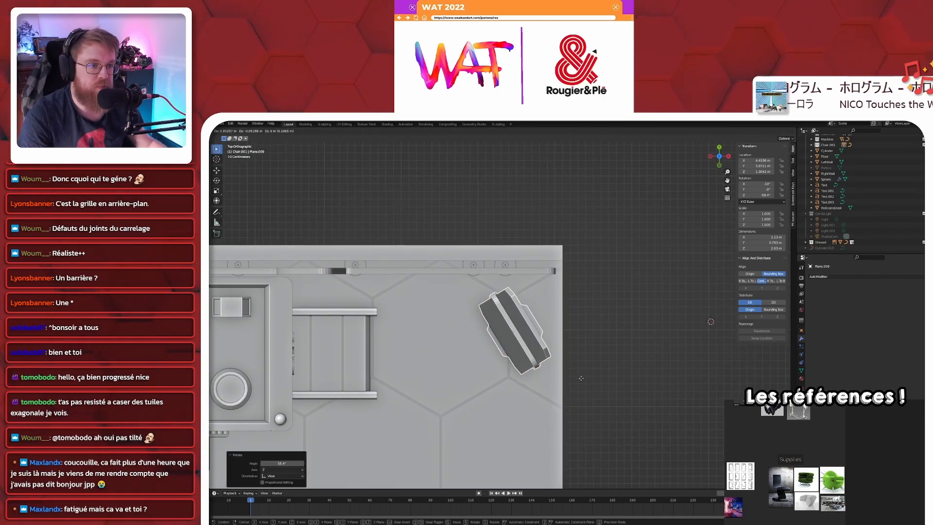
pyautogui.click(581, 378)
pyautogui.press('KP_0')
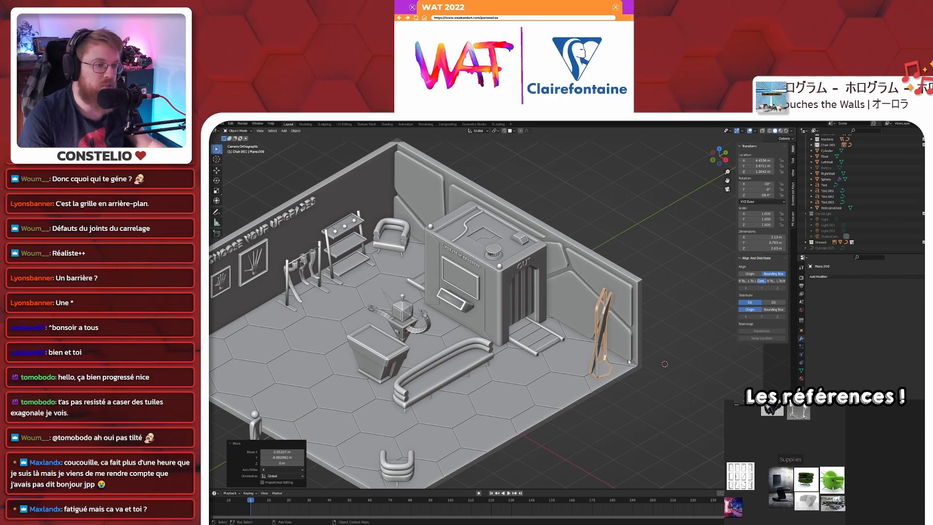
# - Turn the panel in top view to a shallower angle to the back wall and shift it closer to that wall
pyautogui.press('KP_7')
pyautogui.scroll(4, 632, 291)
pyautogui.press('r')
pyautogui.click(630, 275)
pyautogui.press('g')
pyautogui.click(632, 265)
pyautogui.press('KP_0')
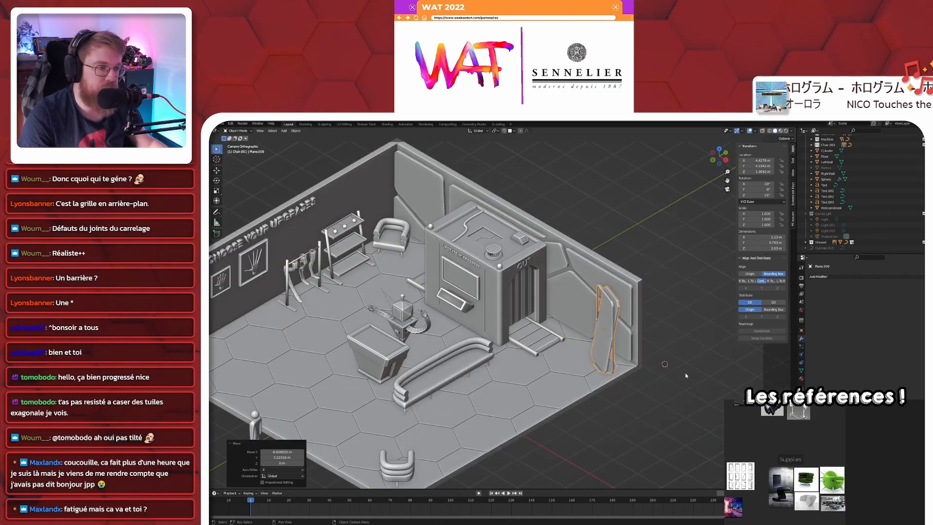
# - Isolate the joined panel in local view and examine its base and lower frame from below
pyautogui.click(685, 372)
pyautogui.scroll(7, 601, 362)
pyautogui.moveTo(553, 341); pyautogui.dragTo(479, 367, button='middle')
pyautogui.scroll(-10, 534, 348)
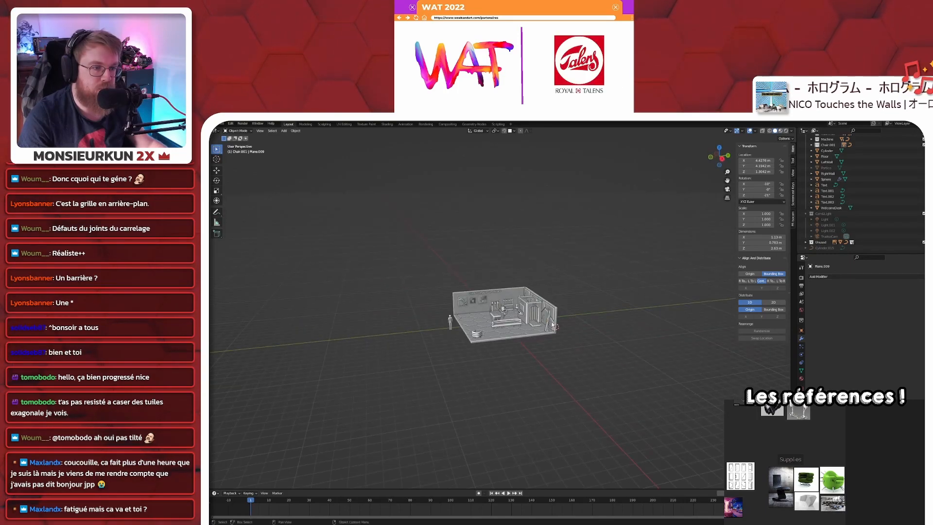
pyautogui.press('KP_Decimal')
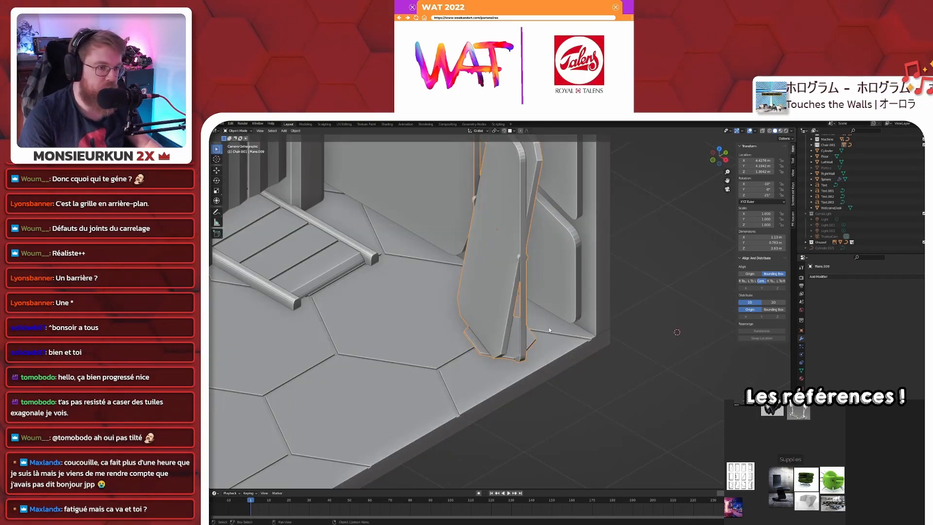
pyautogui.press('KP_Divide')
pyautogui.moveTo(515, 377); pyautogui.dragTo(517, 379, button='middle')
pyautogui.scroll(4, 508, 410)
pyautogui.scroll(-3, 493, 442)
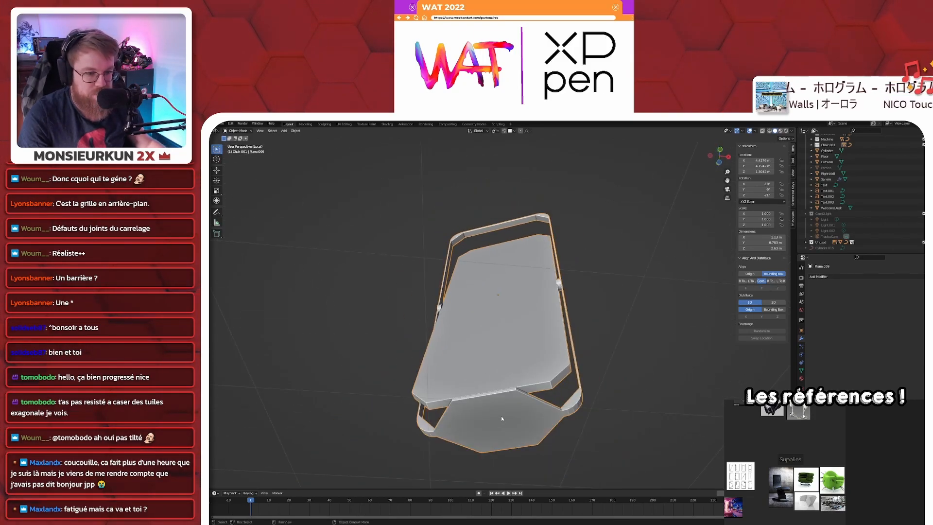
# - Extrude the underside face of the panel's base downward by about 0.02 m, then return from local view to the full room
pyautogui.press('Tab')
pyautogui.click(500, 413)
pyautogui.moveTo(500, 413); pyautogui.dragTo(504, 426, button='middle')
pyautogui.press('e')
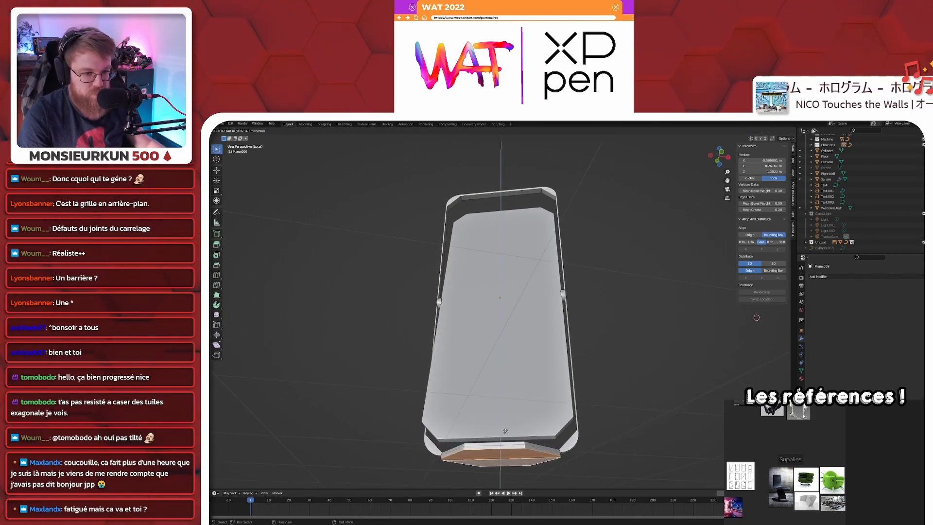
pyautogui.click(505, 432)
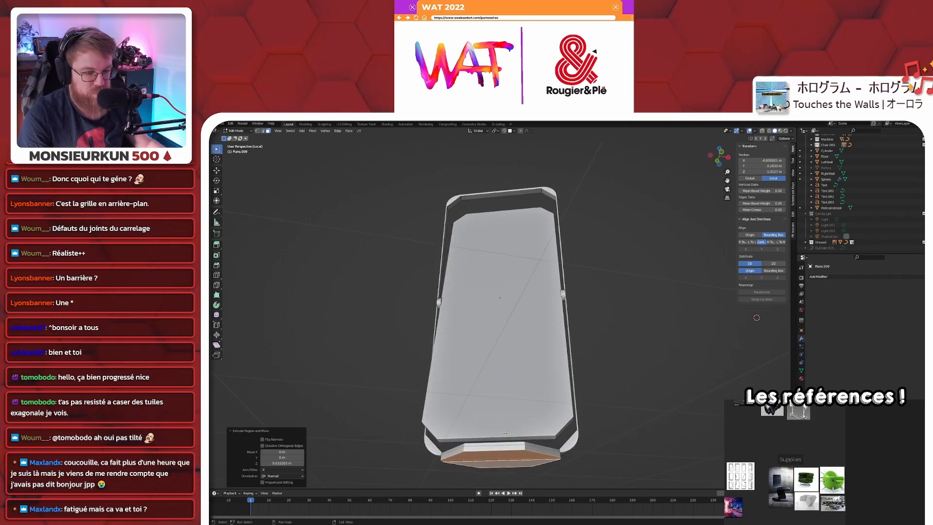
pyautogui.press('Tab')
pyautogui.press('KP_Divide')
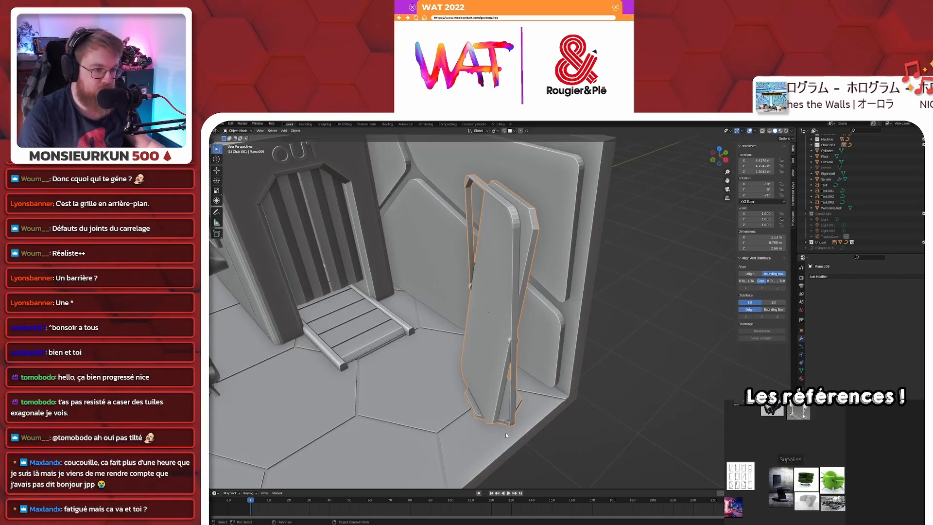
# - Adjust the panel's height along Z in front view so its base rests on the room floor
pyautogui.press('KP_1')
pyautogui.press('g')
pyautogui.press('z')
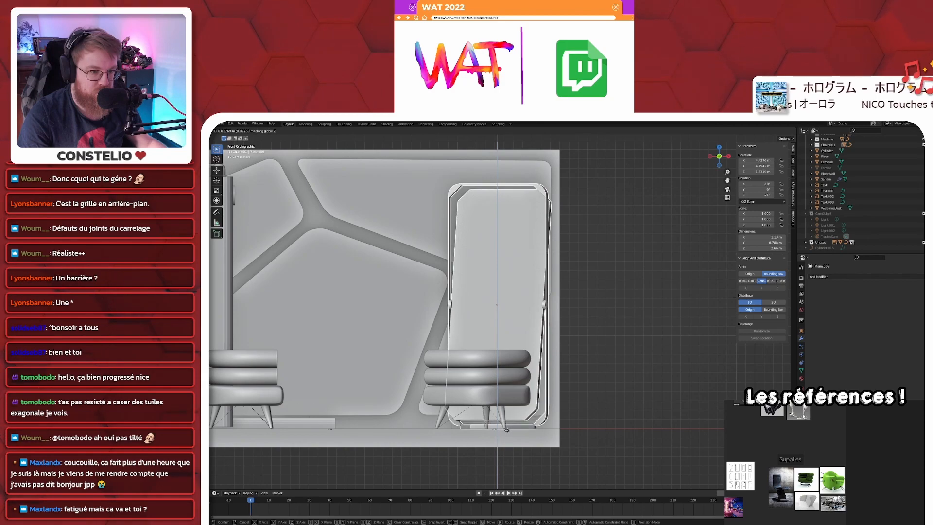
pyautogui.click(507, 430)
pyautogui.press('g')
pyautogui.press('z')
pyautogui.click(507, 430)
# - Check the panel's base against the floor in camera view and save the file
pyautogui.press('KP_0')
pyautogui.keyDown('shift'); pyautogui.moveTo(508, 390); pyautogui.dragTo(575, 422, button='middle'); pyautogui.keyUp('shift')
pyautogui.scroll(6, 583, 421)
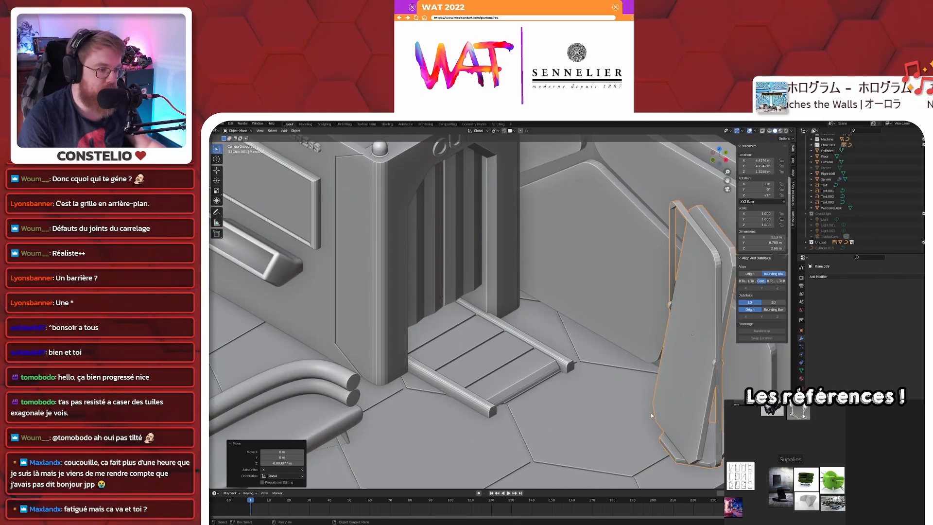
pyautogui.keyDown('shift'); pyautogui.moveTo(651, 412); pyautogui.dragTo(599, 350, button='middle'); pyautogui.keyUp('shift')
pyautogui.scroll(4, 614, 415)
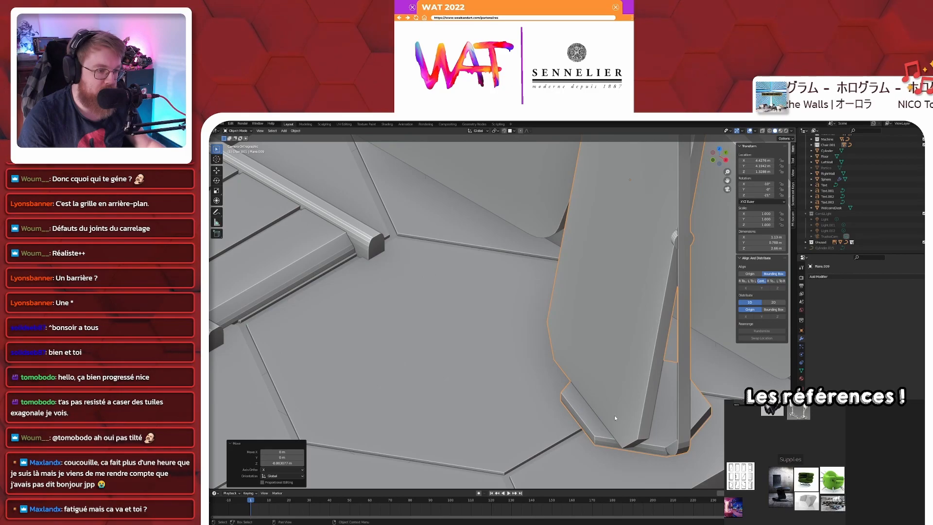
pyautogui.scroll(-10, 615, 416)
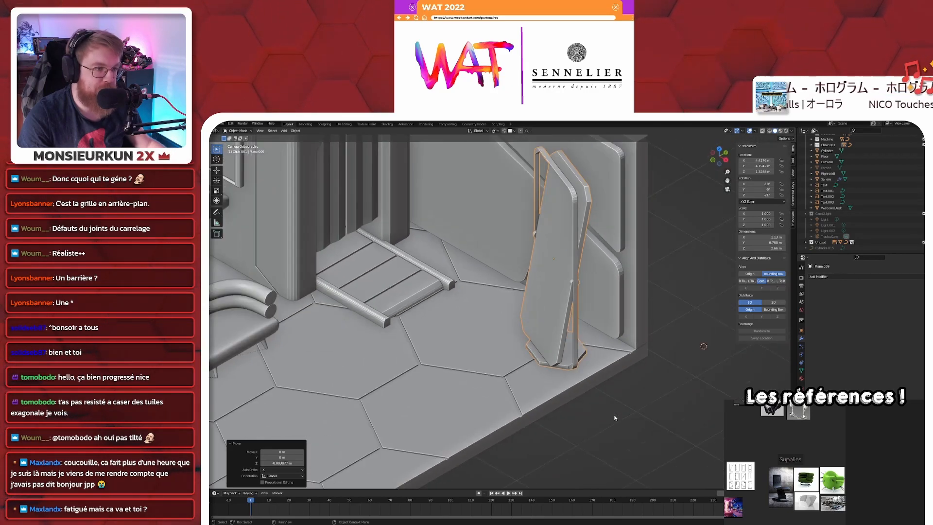
pyautogui.hotkey('ctrl', 's')
pyautogui.keyDown('shift'); pyautogui.moveTo(514, 348); pyautogui.dragTo(531, 359, button='middle'); pyautogui.keyUp('shift')
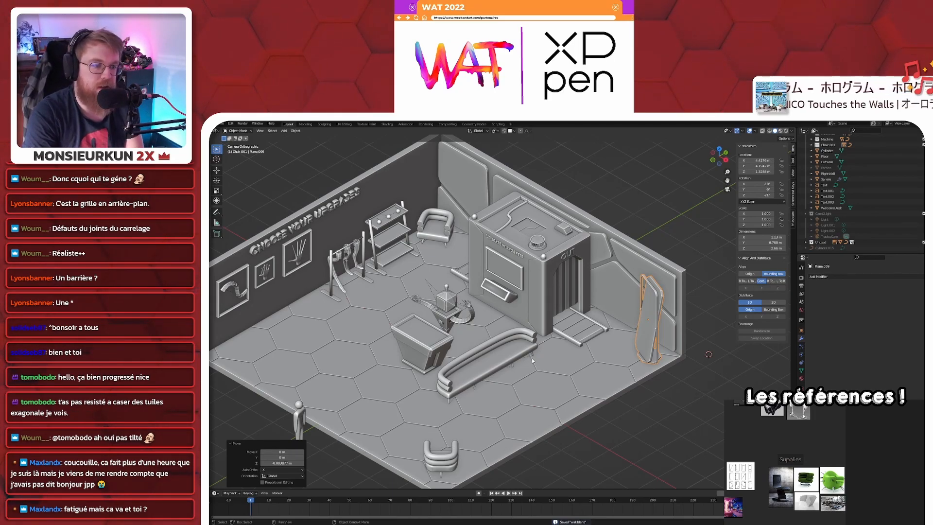
pyautogui.keyDown('shift'); pyautogui.moveTo(531, 357); pyautogui.dragTo(574, 322, button='middle'); pyautogui.keyUp('shift')
pyautogui.hotkey('ctrl', 's')
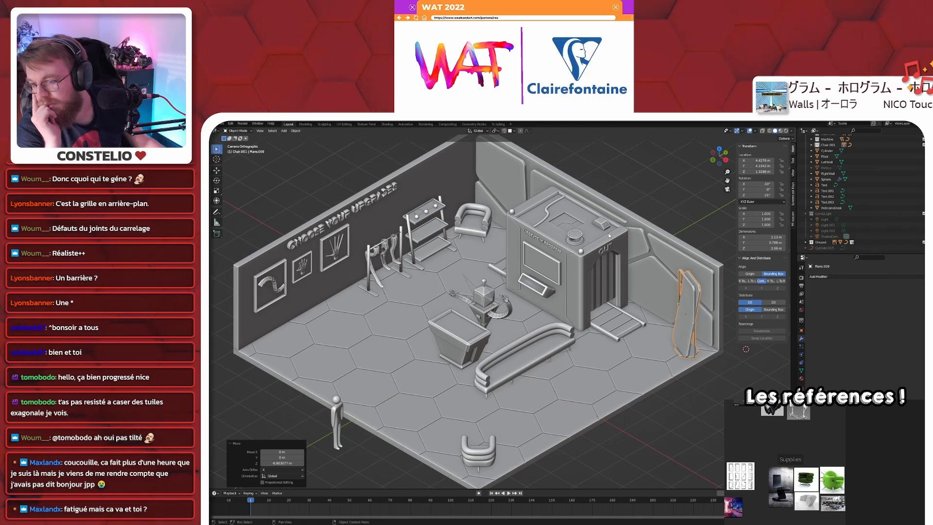
# - Review the furniture layout of the whole room in camera view, deselect the panel and save the file
pyautogui.keyDown('shift'); pyautogui.moveTo(572, 341); pyautogui.dragTo(571, 325, button='middle'); pyautogui.keyUp('shift')
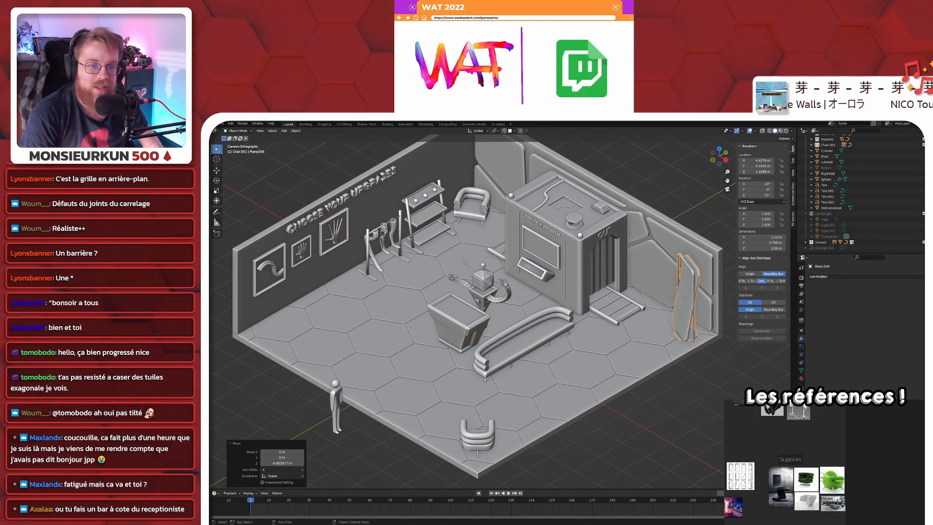
pyautogui.keyDown('shift'); pyautogui.moveTo(454, 232); pyautogui.dragTo(508, 309, button='middle'); pyautogui.keyUp('shift')
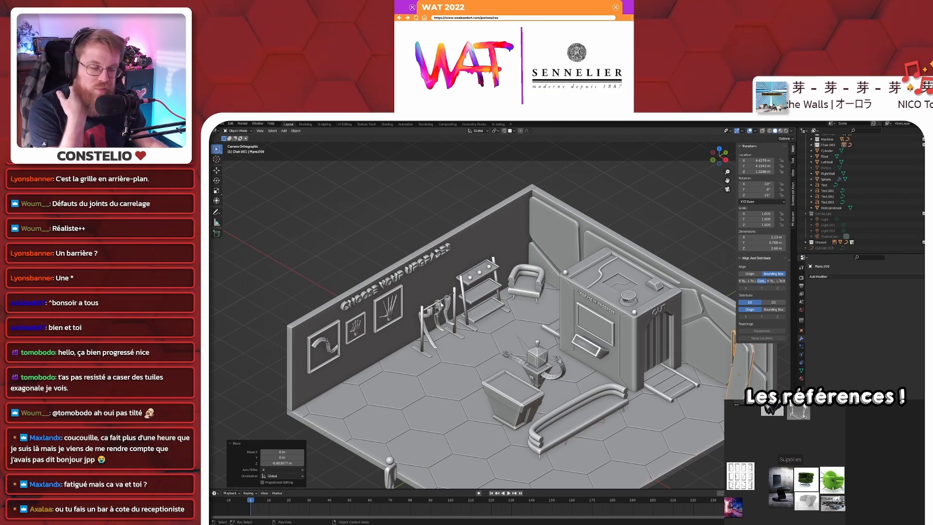
pyautogui.scroll(-3, 559, 335)
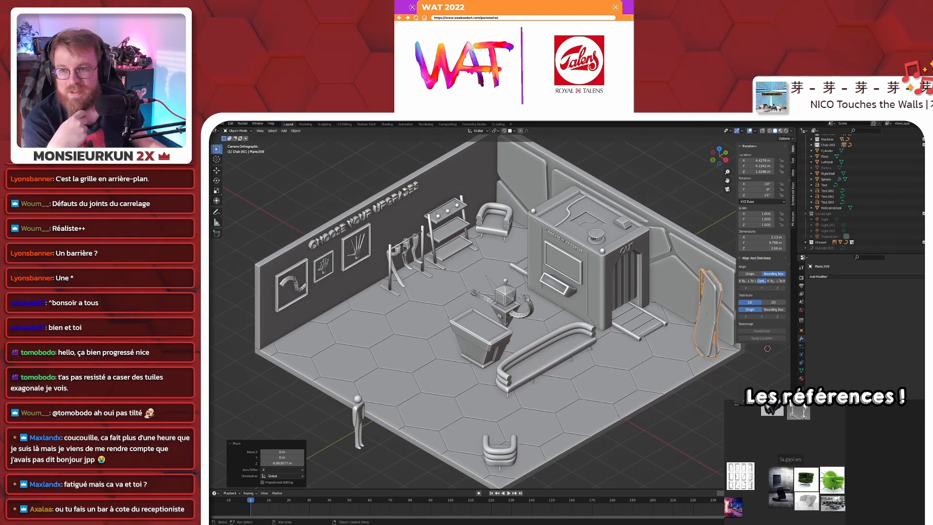
pyautogui.keyDown('shift'); pyautogui.moveTo(384, 306); pyautogui.dragTo(484, 325, button='middle'); pyautogui.keyUp('shift')
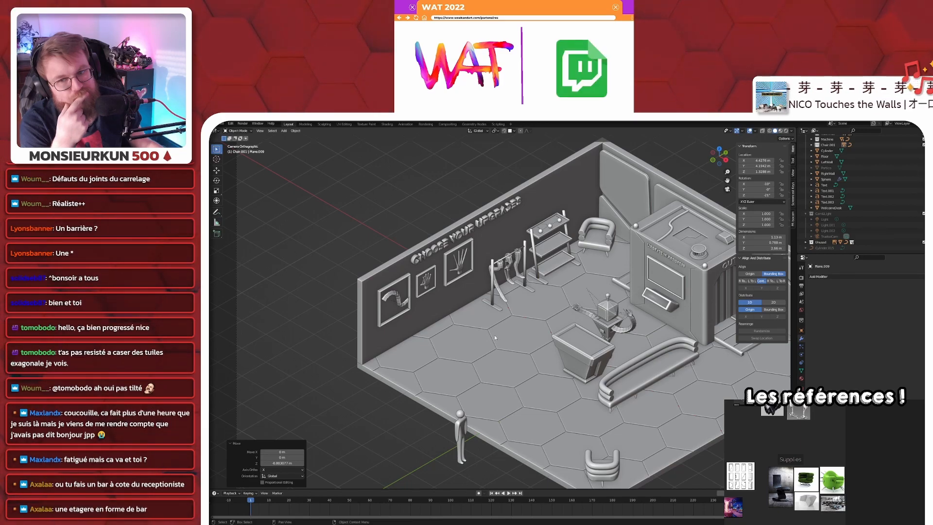
pyautogui.keyDown('shift'); pyautogui.moveTo(546, 349); pyautogui.dragTo(459, 346, button='middle'); pyautogui.keyUp('shift')
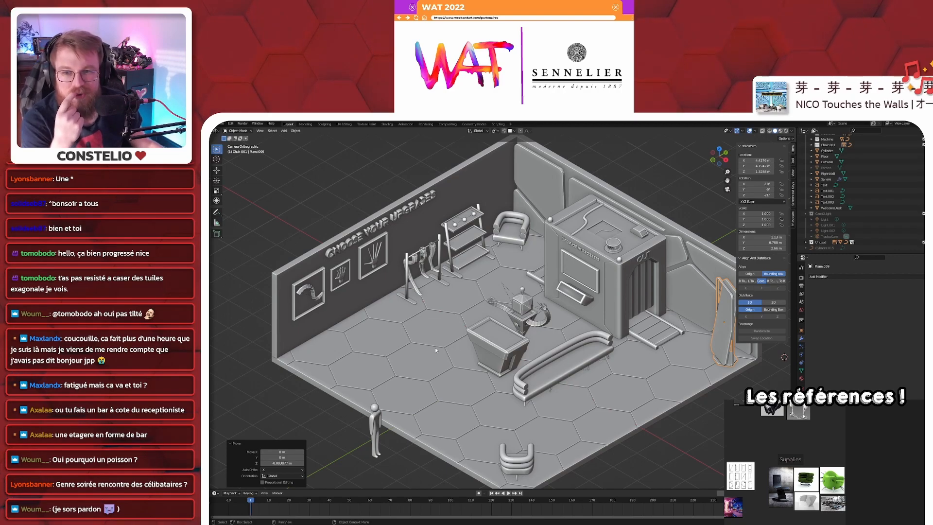
pyautogui.keyDown('shift'); pyautogui.moveTo(429, 350); pyautogui.dragTo(427, 320, button='middle'); pyautogui.keyUp('shift')
pyautogui.scroll(-4, 433, 324)
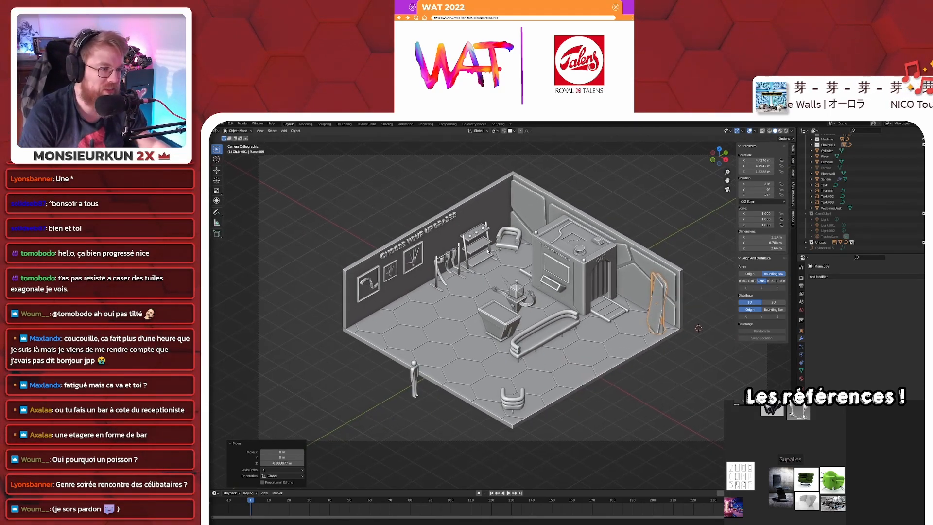
pyautogui.keyDown('shift'); pyautogui.moveTo(484, 252); pyautogui.dragTo(500, 249, button='middle'); pyautogui.keyUp('shift')
pyautogui.hotkey('ctrl', 's')
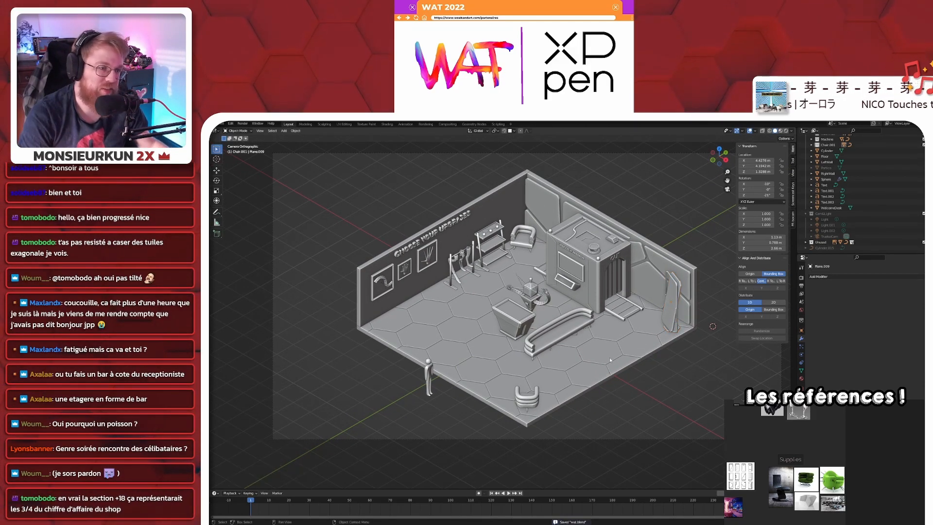
# - Examine the room layout in camera and top views, focusing on the free floor space around the counter and display stands
pyautogui.keyDown('shift'); pyautogui.moveTo(505, 325); pyautogui.dragTo(516, 335, button='middle'); pyautogui.keyUp('shift')
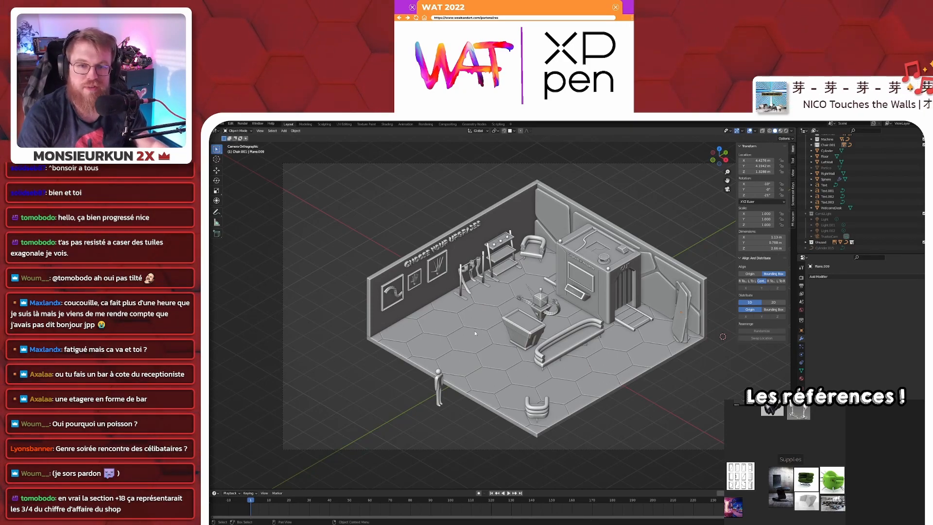
pyautogui.scroll(1, 487, 334)
pyautogui.scroll(1, 486, 333)
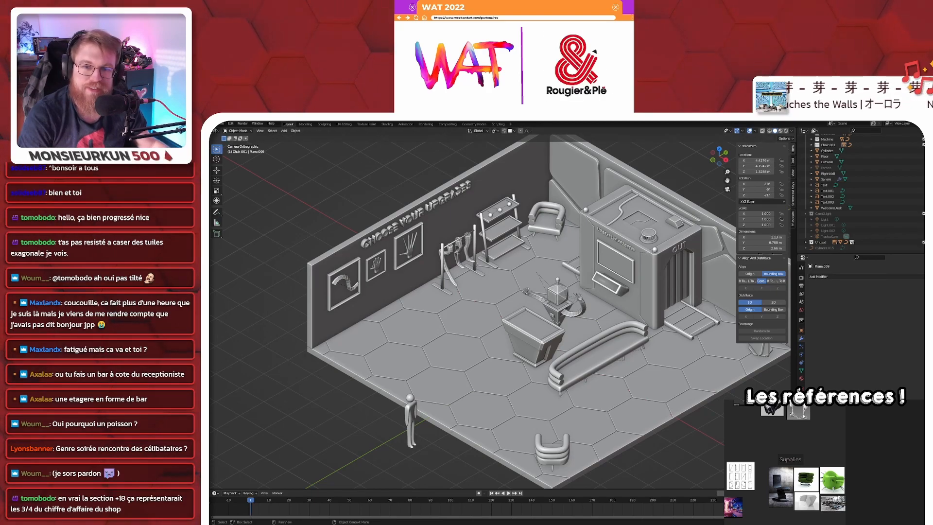
pyautogui.scroll(1, 509, 320)
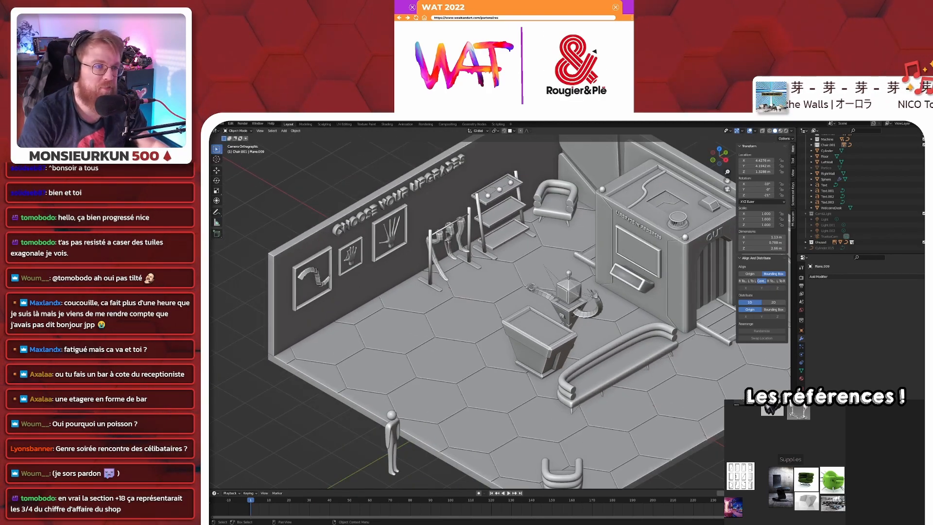
pyautogui.scroll(-3, 465, 305)
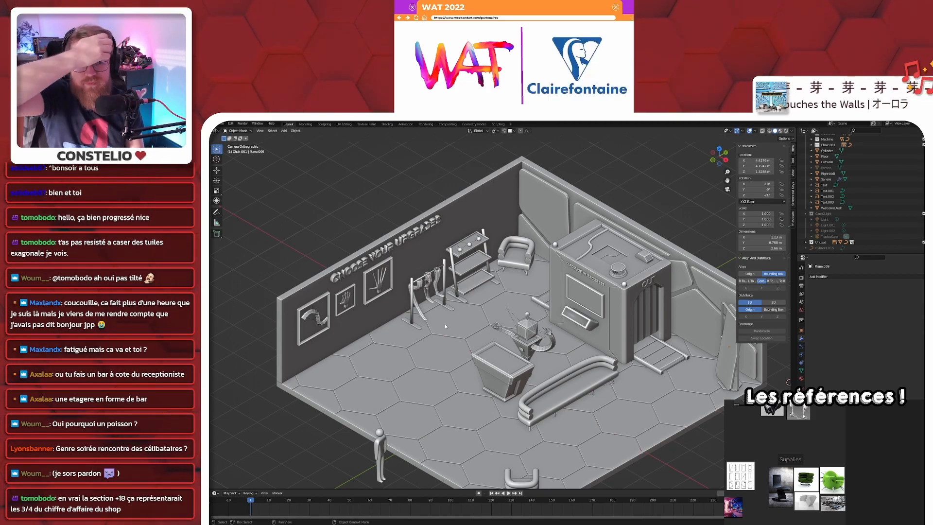
pyautogui.keyDown('shift'); pyautogui.moveTo(486, 241); pyautogui.dragTo(496, 180, button='middle'); pyautogui.keyUp('shift')
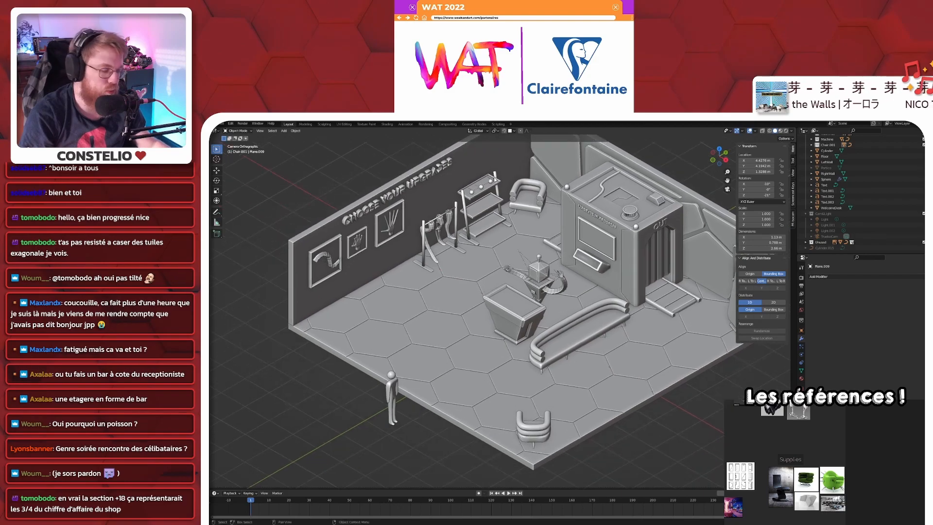
pyautogui.press('KP_7')
pyautogui.scroll(-7, 495, 180)
pyautogui.keyDown('shift'); pyautogui.moveTo(325, 352); pyautogui.dragTo(465, 244, button='middle'); pyautogui.keyUp('shift')
pyautogui.scroll(5, 528, 284)
pyautogui.scroll(-2, 528, 284)
pyautogui.moveTo(529, 287); pyautogui.dragTo(527, 284, button='middle')
pyautogui.press('KP_0')
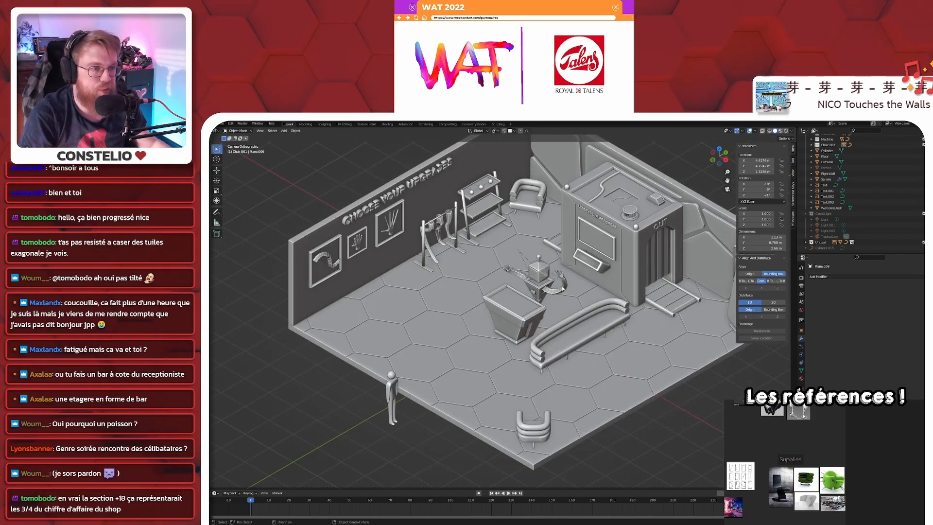
pyautogui.scroll(-3, 511, 231)
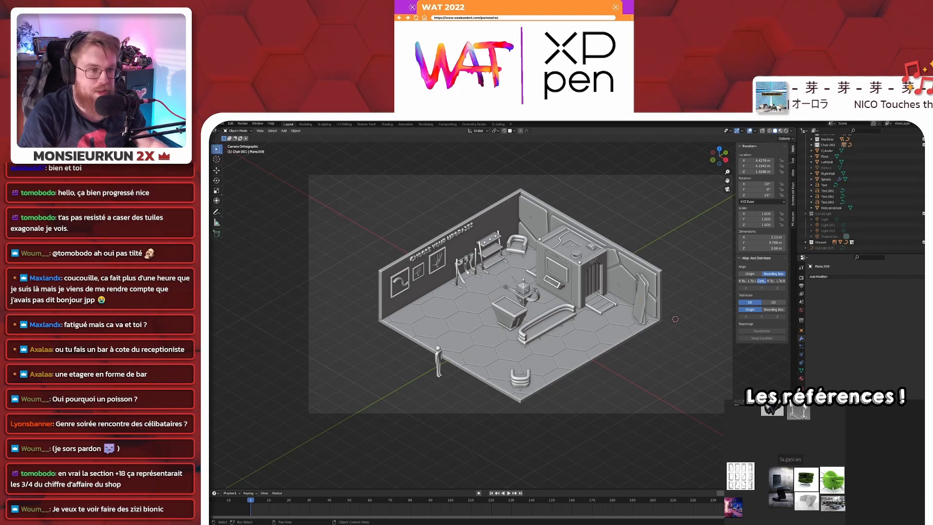
pyautogui.scroll(5, 465, 275)
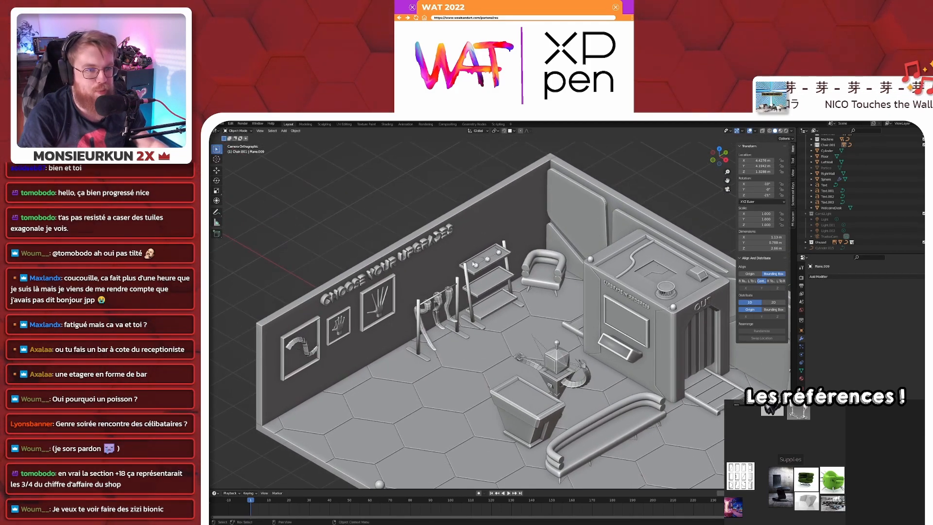
# - Move the shelf stand in top view to the open front corner by the frame wall and rotate it 90°
pyautogui.click(469, 287)
pyautogui.scroll(-4, 481, 307)
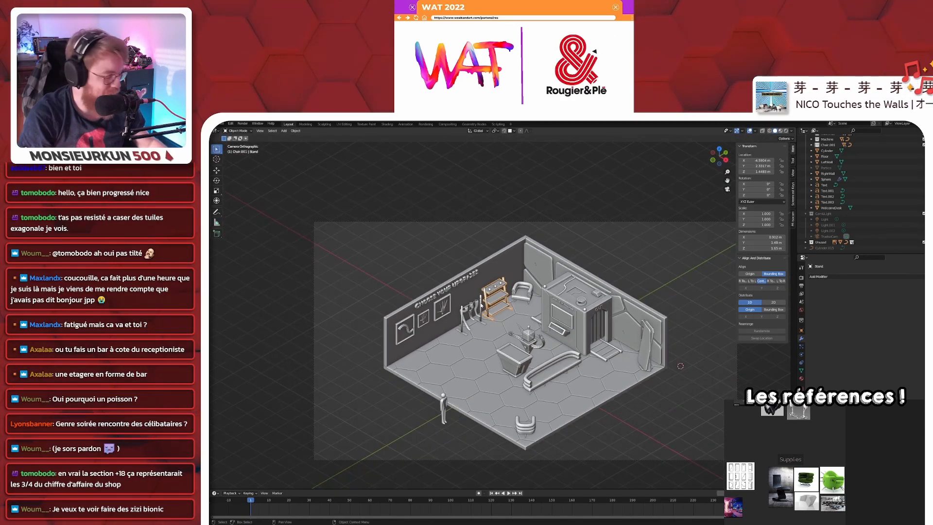
pyautogui.press('KP_7')
pyautogui.scroll(-6, 481, 307)
pyautogui.press('r')
pyautogui.press('Escape')
pyautogui.press('g')
pyautogui.click(483, 449)
pyautogui.press('r')
pyautogui.keyDown('ctrl'); pyautogui.click(492, 344); pyautogui.keyUp('ctrl')
pyautogui.press('g')
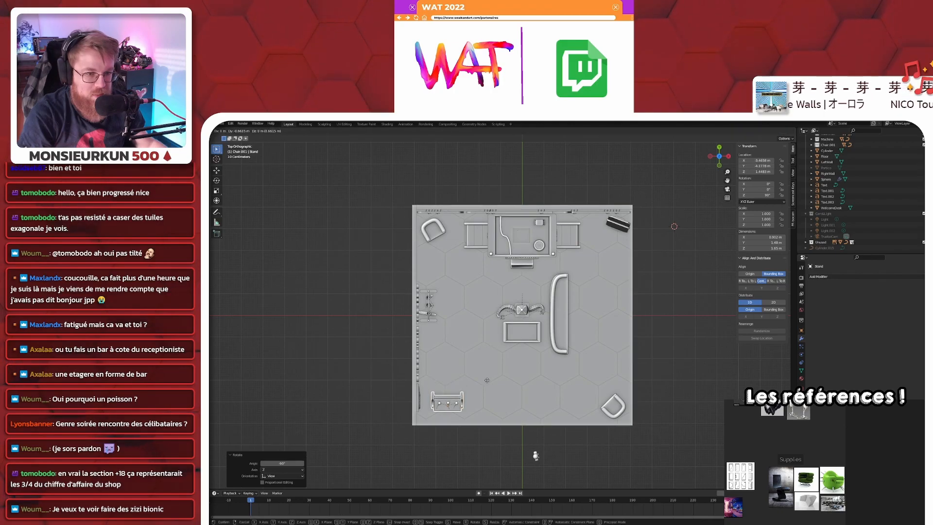
pyautogui.click(486, 391)
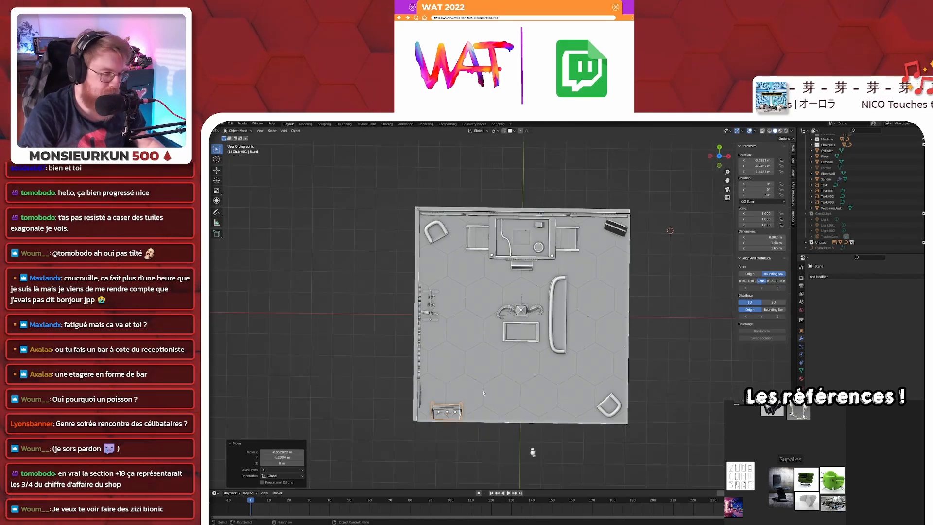
# - Check the shelf stand's new placement in camera view and save the file
pyautogui.press('KP_0')
pyautogui.scroll(4, 483, 389)
pyautogui.scroll(-3, 397, 359)
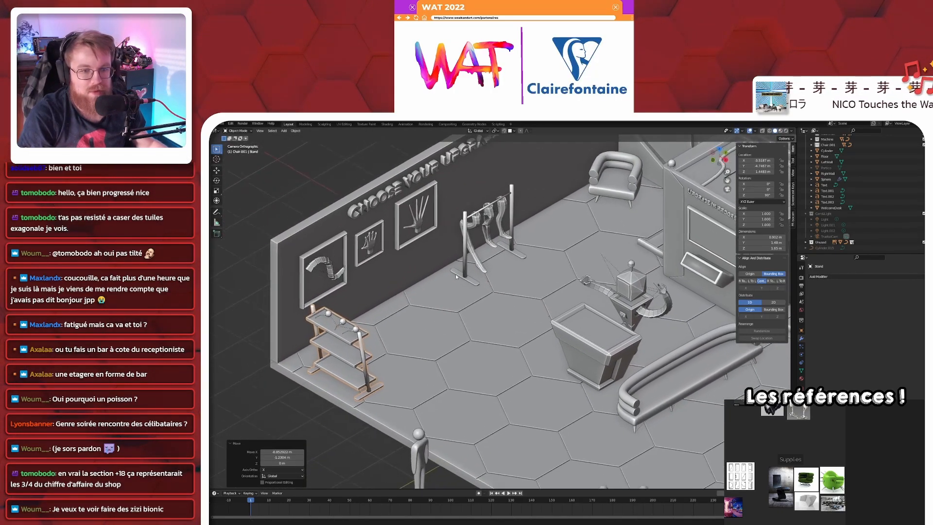
pyautogui.keyDown('shift'); pyautogui.moveTo(504, 264); pyautogui.dragTo(492, 277, button='middle'); pyautogui.keyUp('shift')
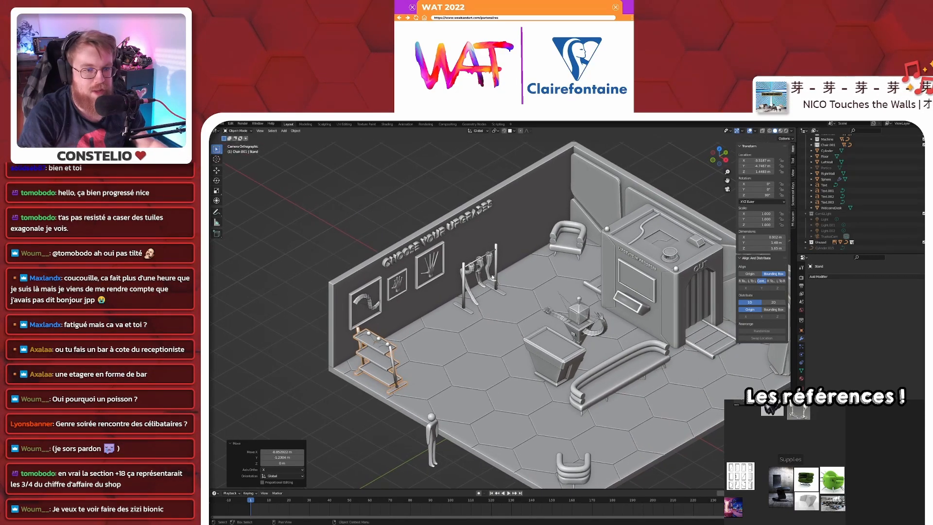
pyautogui.keyDown('shift'); pyautogui.moveTo(482, 317); pyautogui.dragTo(497, 303, button='middle'); pyautogui.keyUp('shift')
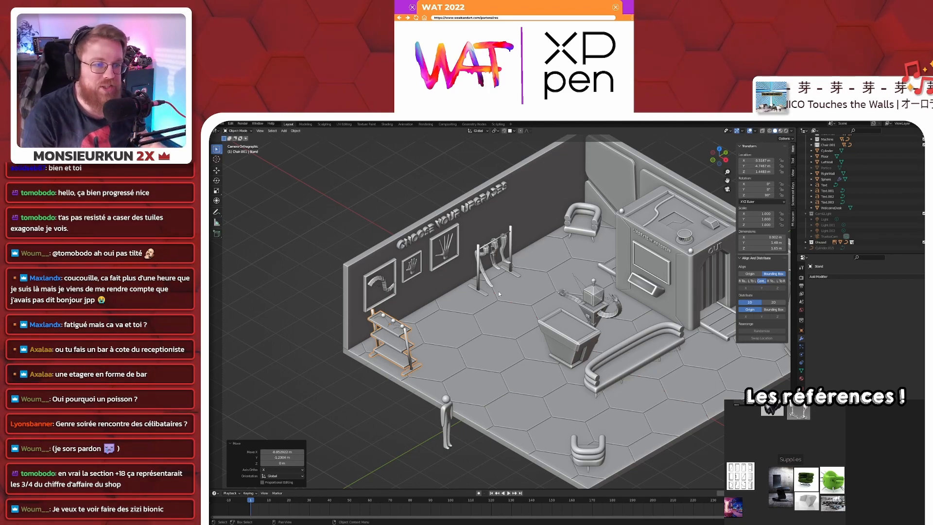
pyautogui.scroll(-3, 499, 288)
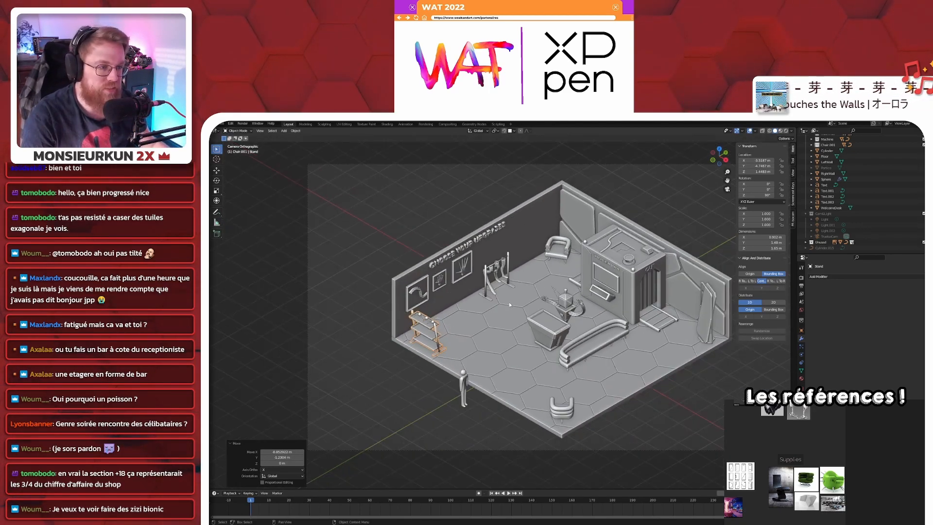
pyautogui.keyDown('shift'); pyautogui.moveTo(521, 304); pyautogui.dragTo(488, 309, button='middle'); pyautogui.keyUp('shift')
pyautogui.hotkey('ctrl', 's')
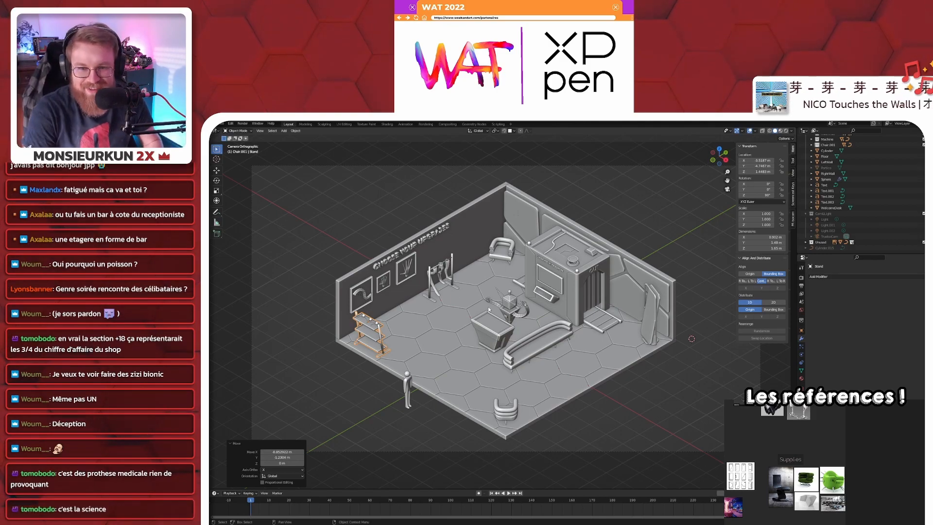
# - Raise the tail picture frame above the shelf stand by about 0.16 m along Z in side view and check it in camera view
pyautogui.scroll(5, 448, 335)
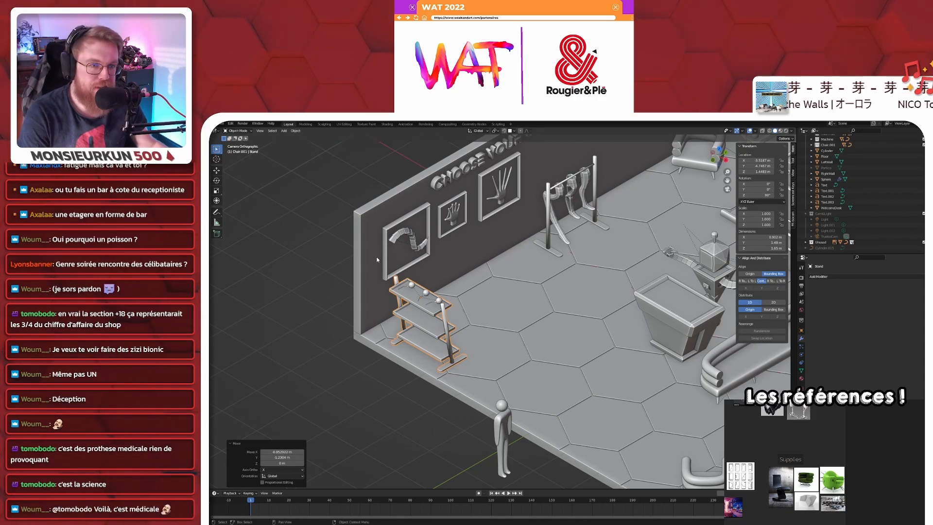
pyautogui.click(432, 222)
pyautogui.press('KP_7')
pyautogui.press('KP_1')
pyautogui.press('KP_3')
pyautogui.scroll(5, 392, 298)
pyautogui.scroll(1, 294, 278)
pyautogui.keyDown('shift'); pyautogui.moveTo(294, 277); pyautogui.dragTo(413, 287, button='middle'); pyautogui.keyUp('shift')
pyautogui.press('g')
pyautogui.press('z')
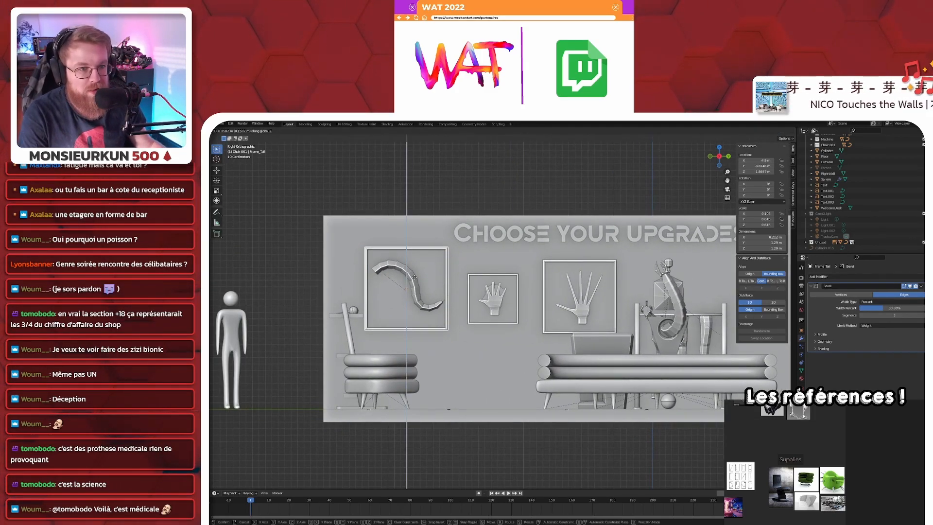
pyautogui.click(412, 285)
pyautogui.scroll(-3, 412, 281)
pyautogui.press('KP_0')
pyautogui.scroll(2, 411, 285)
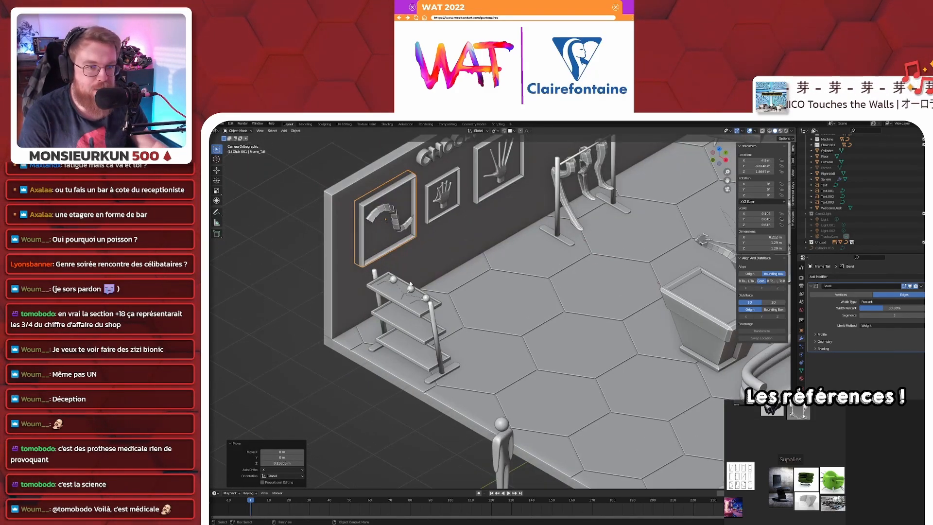
# - Examine the shop layout in camera view, from the shelf stand and wall frames to the machine booth and its front lettering
pyautogui.scroll(-3, 448, 293)
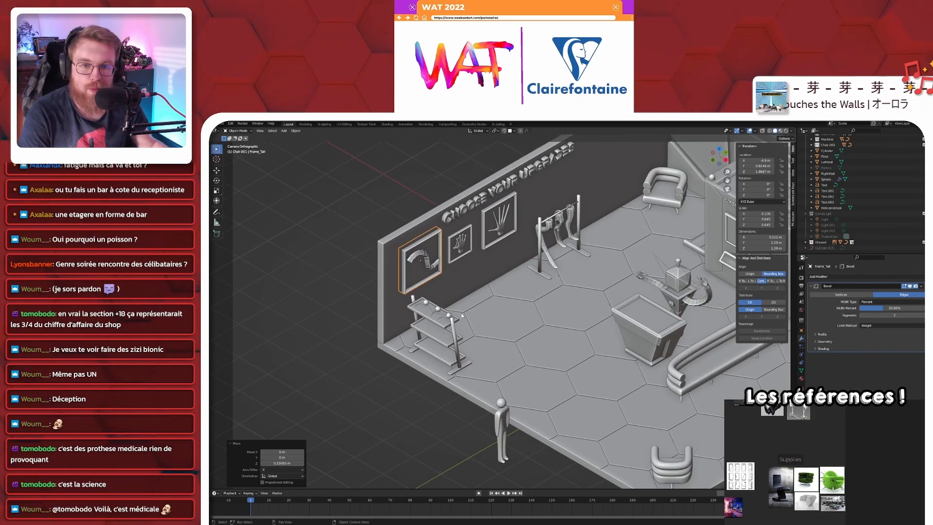
pyautogui.scroll(-3, 462, 314)
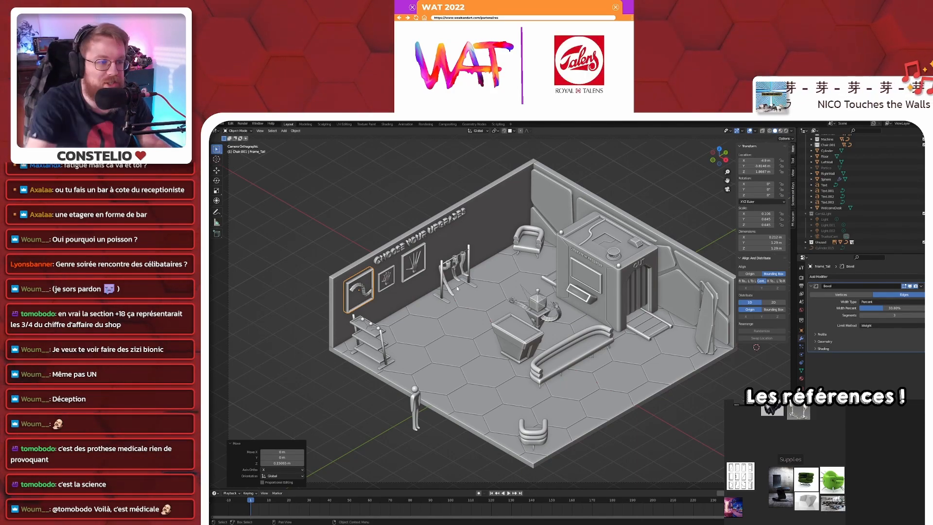
pyautogui.scroll(3, 597, 262)
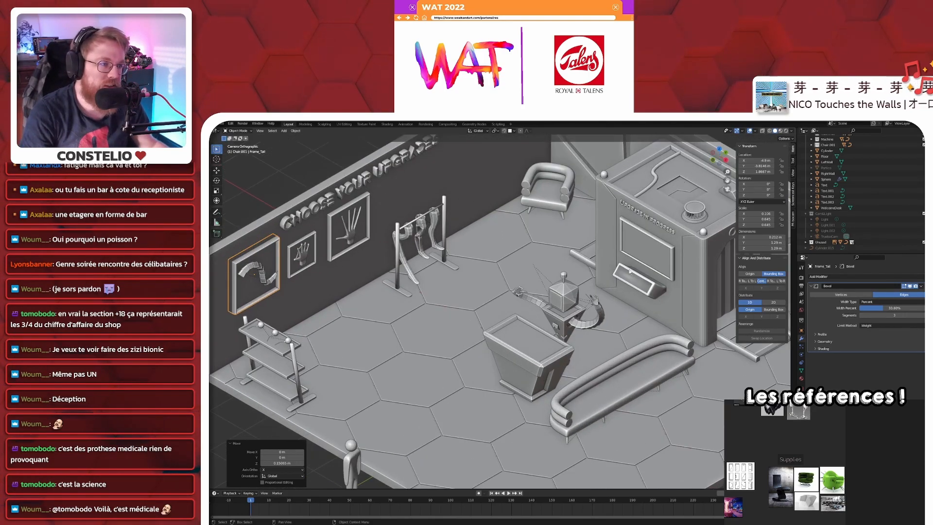
pyautogui.keyDown('shift'); pyautogui.moveTo(638, 261); pyautogui.dragTo(563, 297, button='middle'); pyautogui.keyUp('shift')
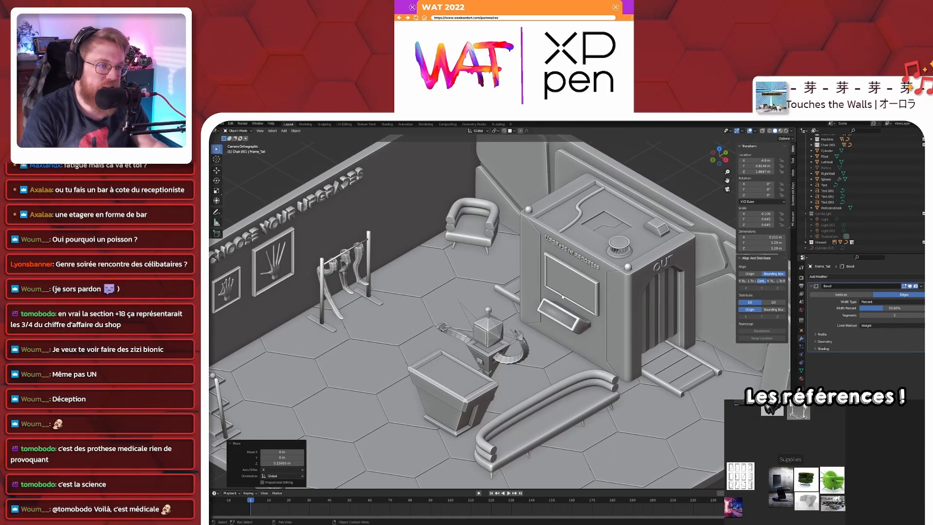
pyautogui.click(574, 257)
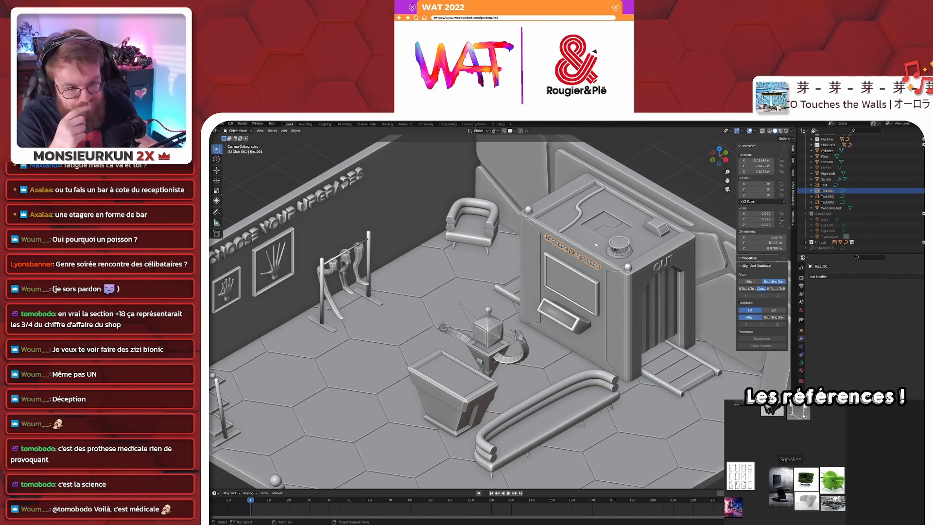
pyautogui.scroll(-4, 486, 331)
pyautogui.keyDown('shift'); pyautogui.moveTo(486, 331); pyautogui.dragTo(523, 317, button='middle'); pyautogui.keyUp('shift')
pyautogui.keyDown('shift'); pyautogui.moveTo(494, 184); pyautogui.dragTo(510, 213, button='middle'); pyautogui.keyUp('shift')
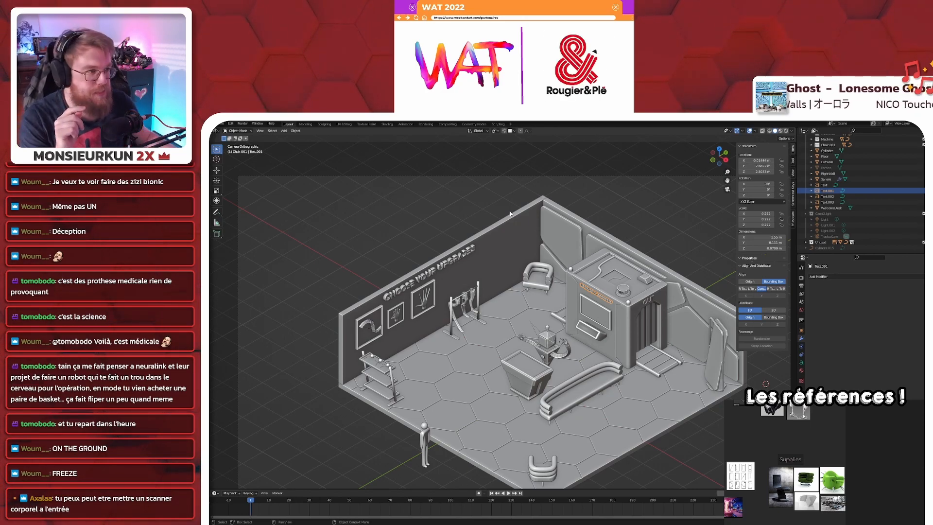
# - Unhide the doorway frame at the open front edge of the room and check it in camera view
pyautogui.scroll(4, 860, 190)
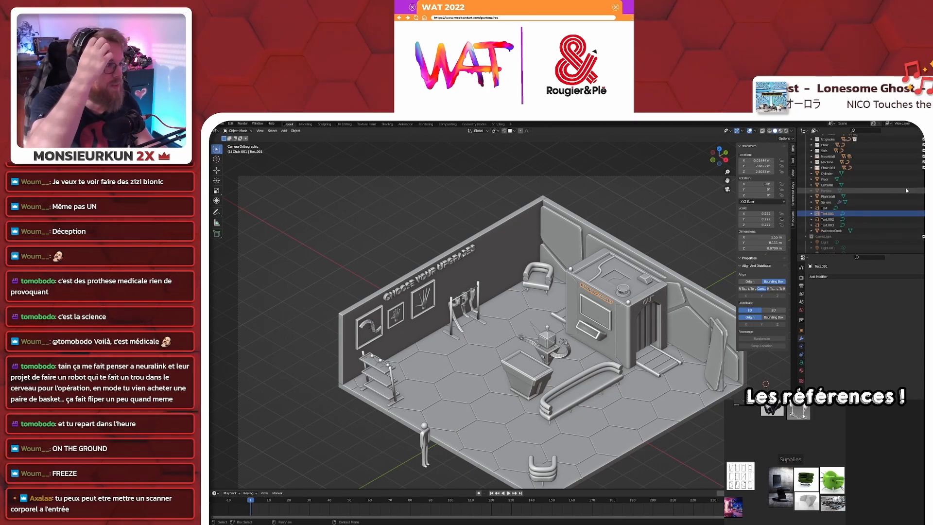
pyautogui.scroll(4, 520, 377)
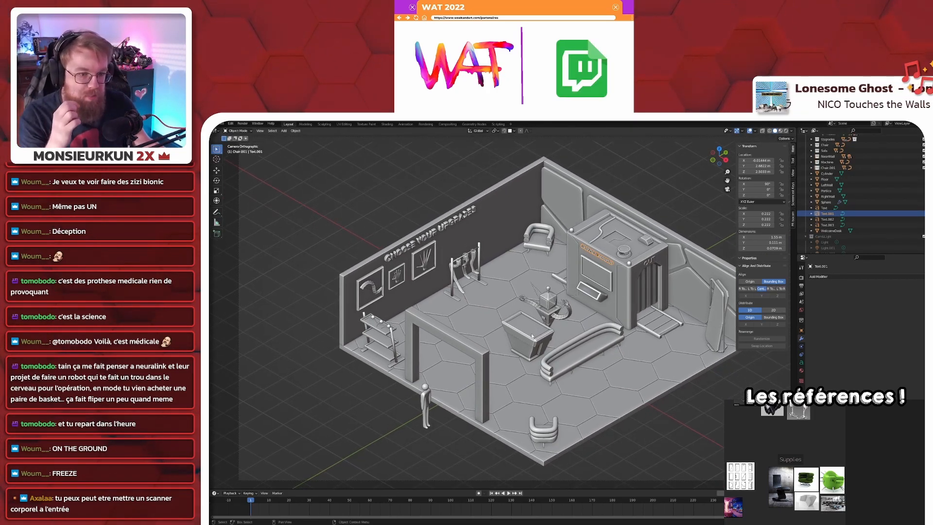
pyautogui.scroll(-3, 520, 377)
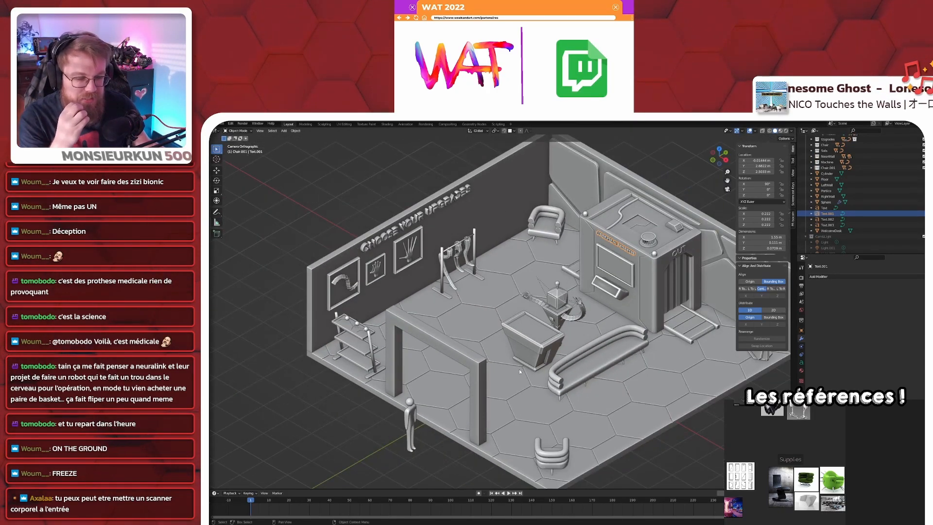